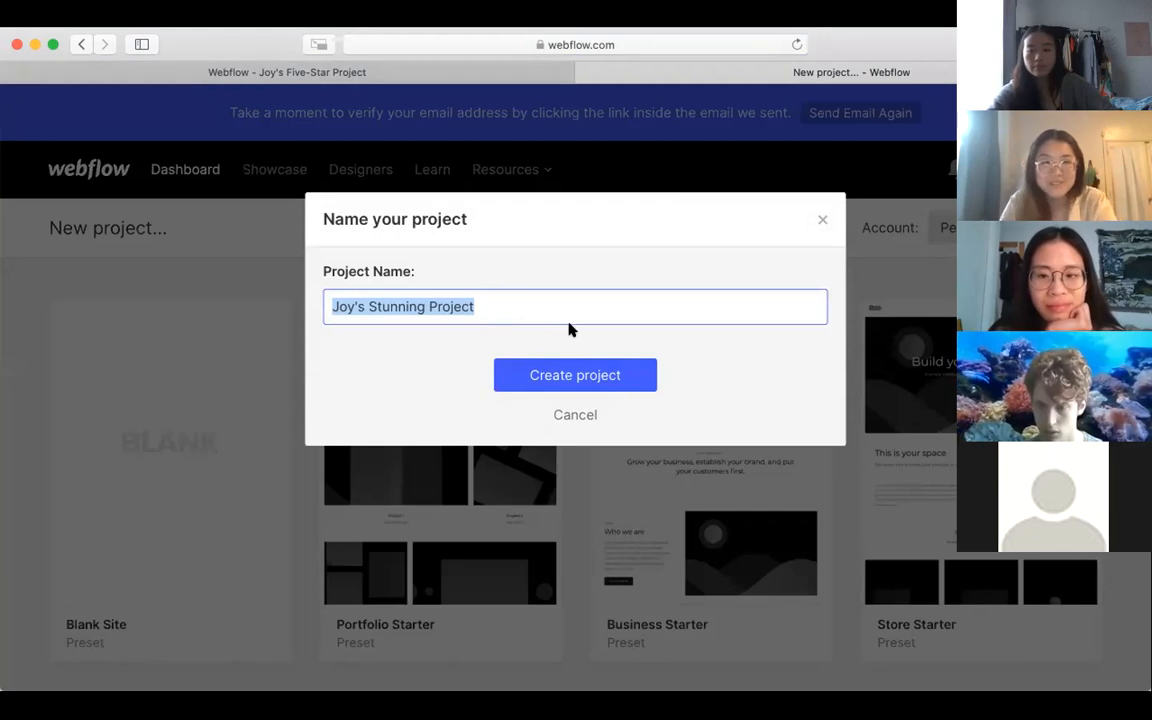
Step: Create the project under its suggested name and upload the photo files to its assets
click(588, 383)
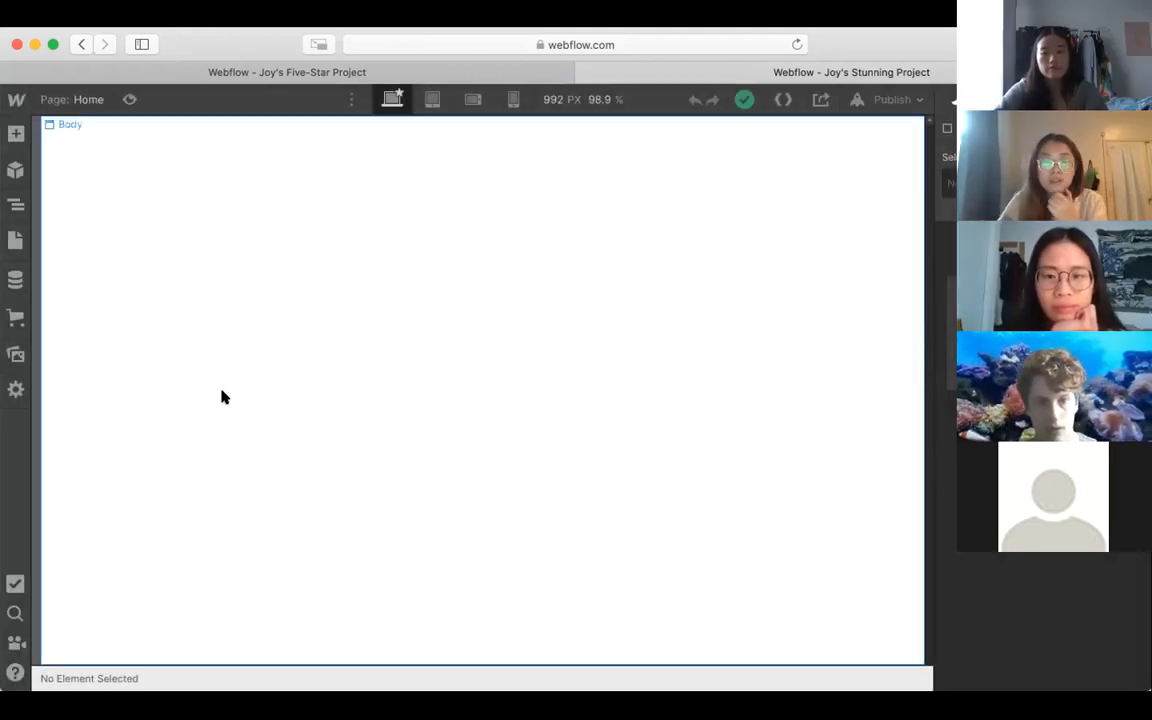
click(16, 356)
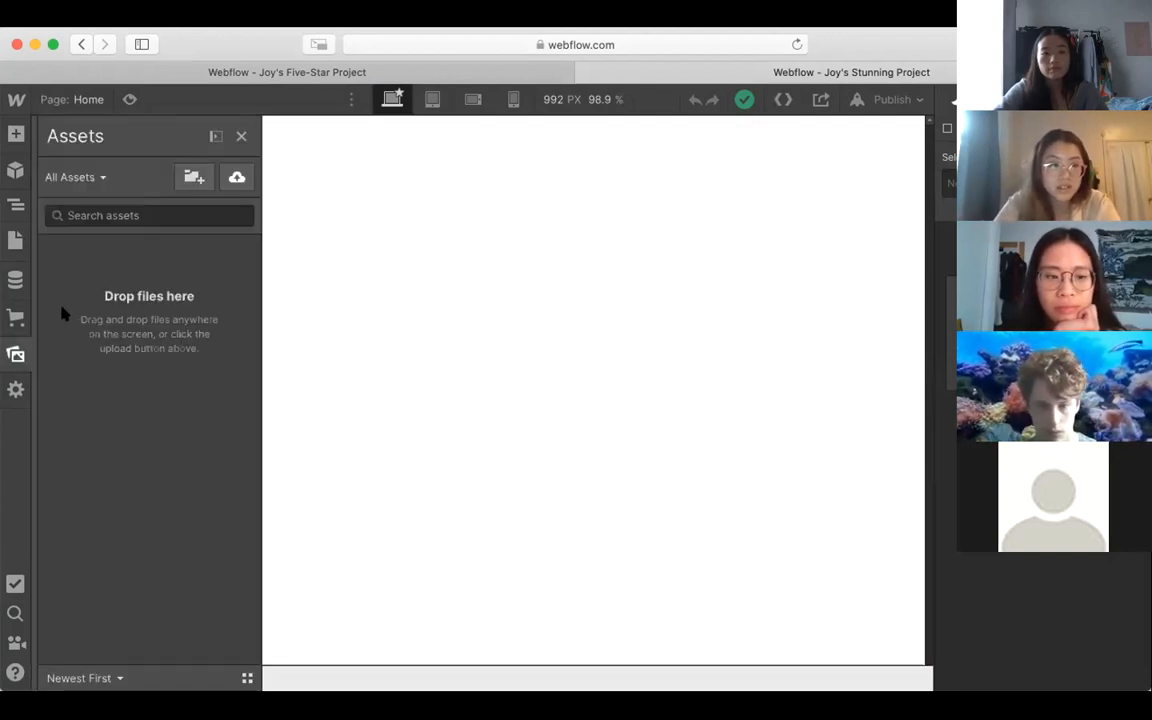
click(238, 179)
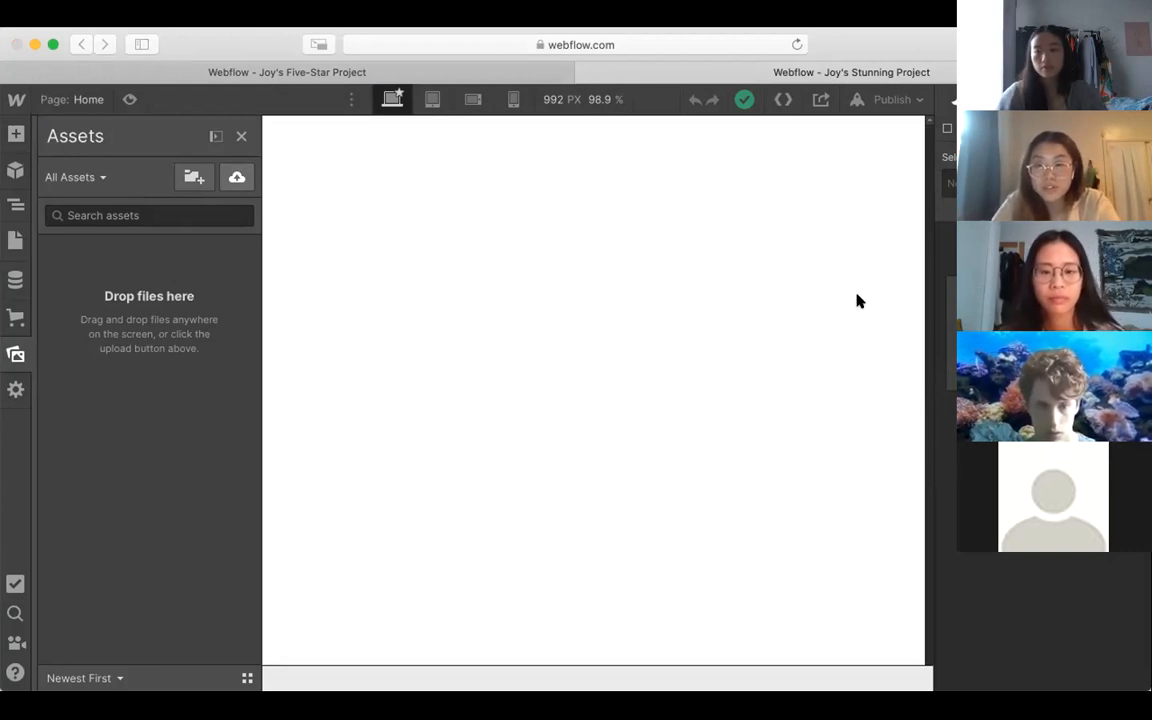
click(891, 466)
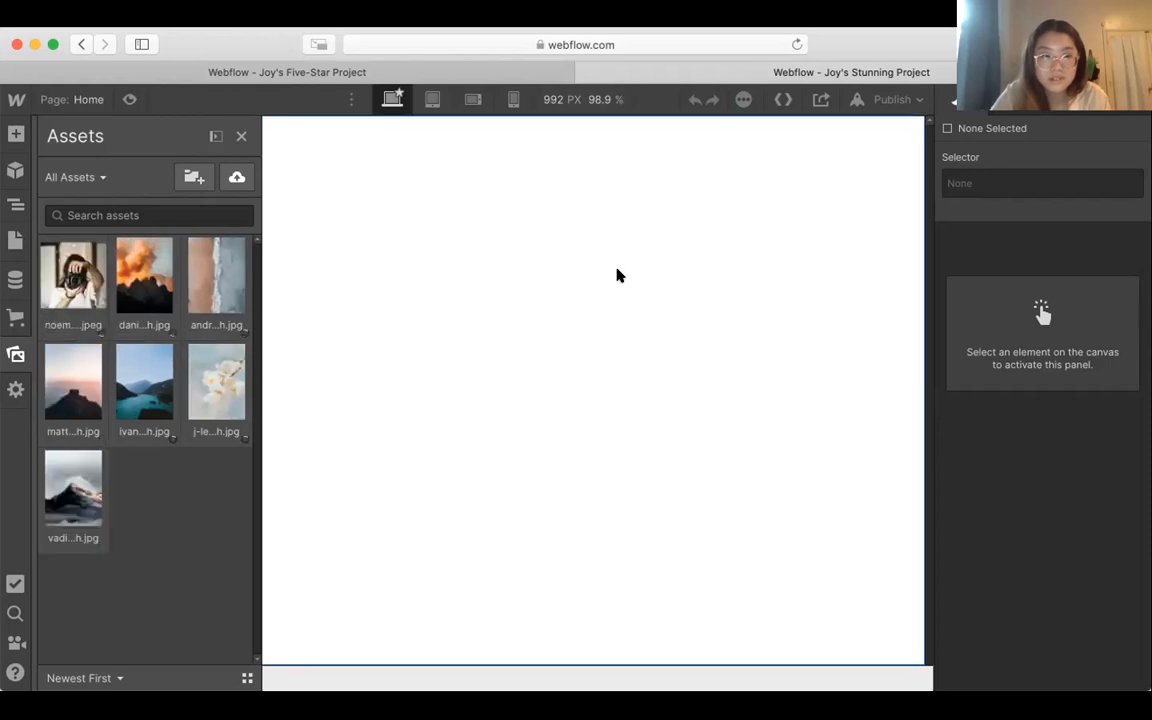
click(556, 243)
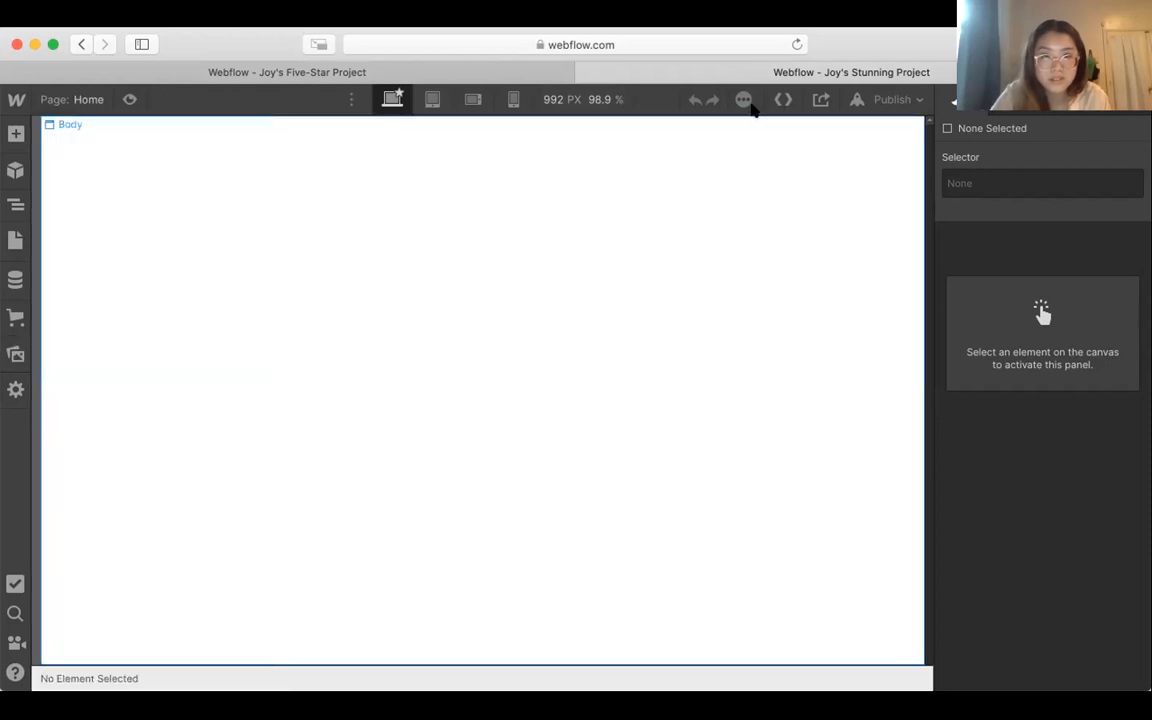
click(12, 354)
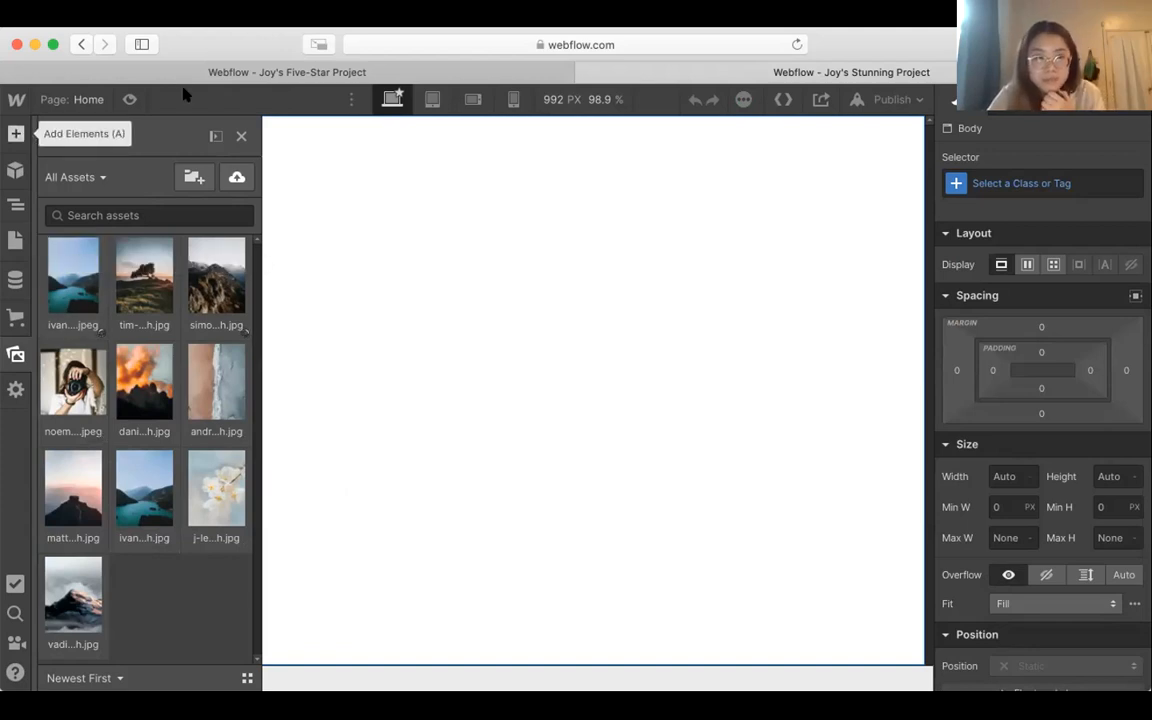
Step: Review the finished example project's home page, from the mountain header through About Me and Recent Work to the copyright line
click(313, 73)
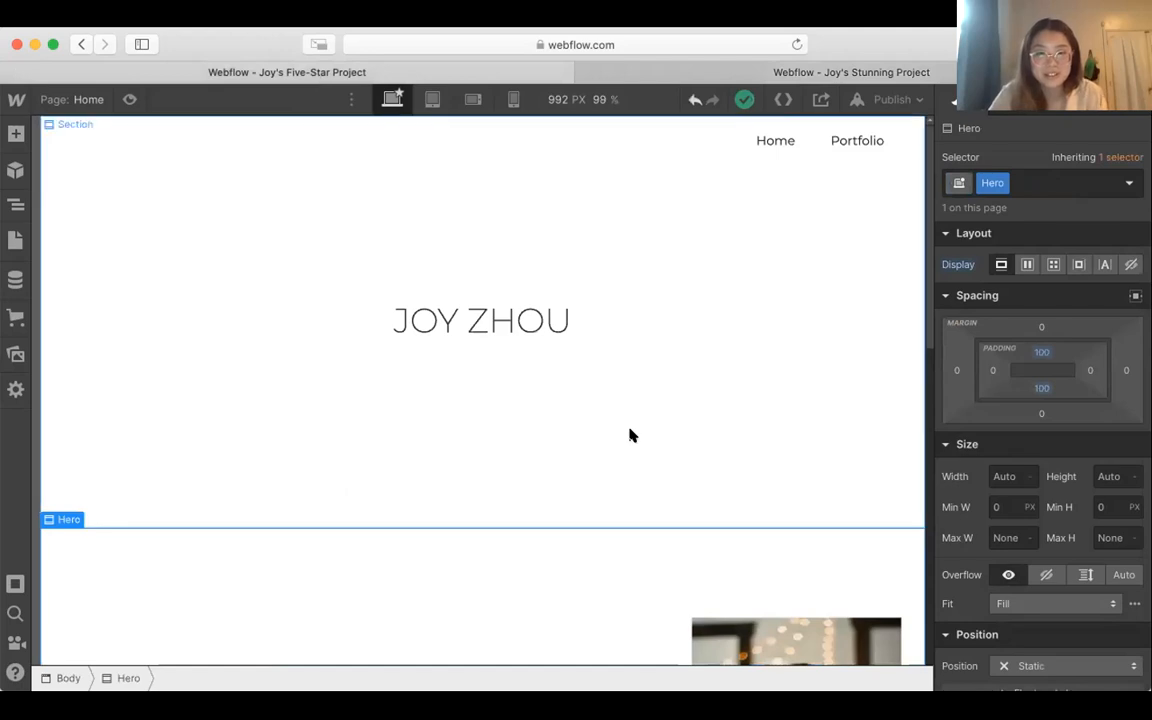
scroll(630, 434, down, 1)
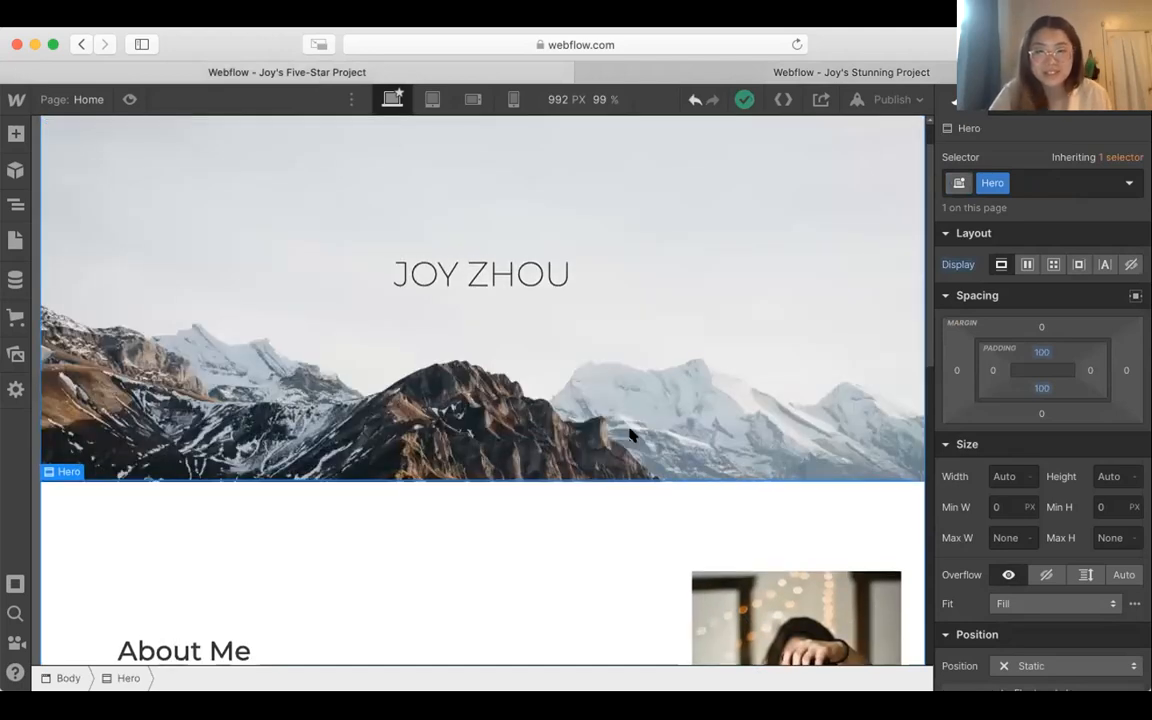
scroll(630, 434, up, 1)
scroll(630, 434, up, 1)
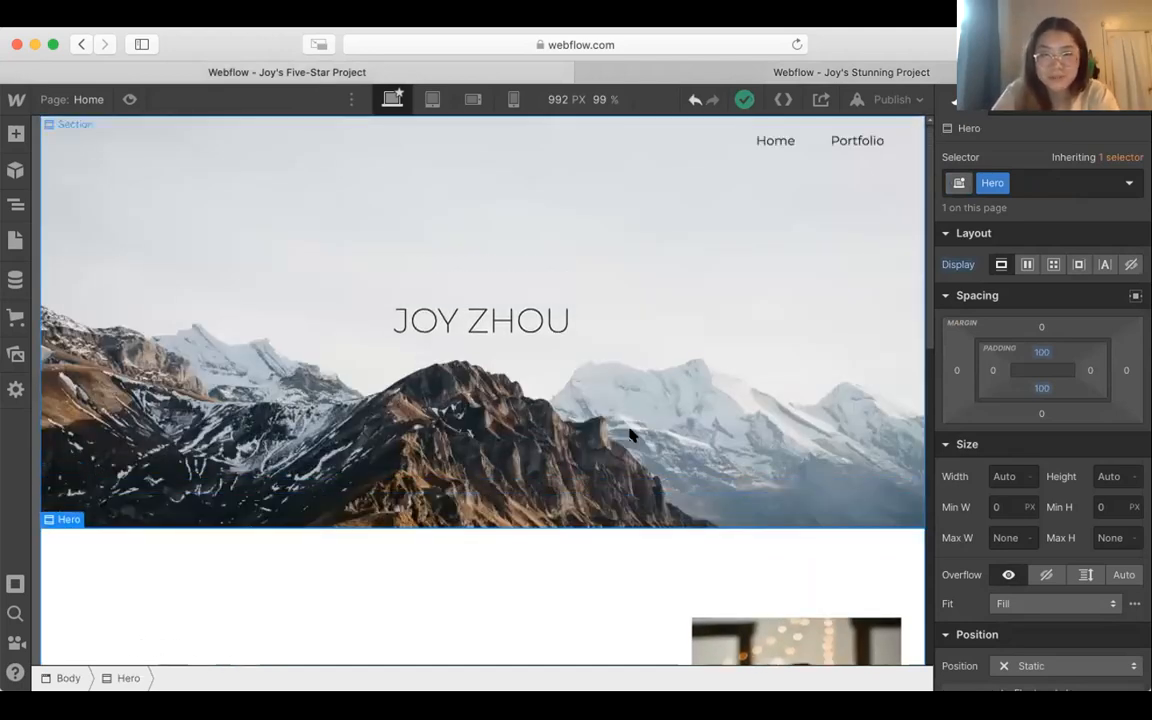
scroll(630, 434, down, 1)
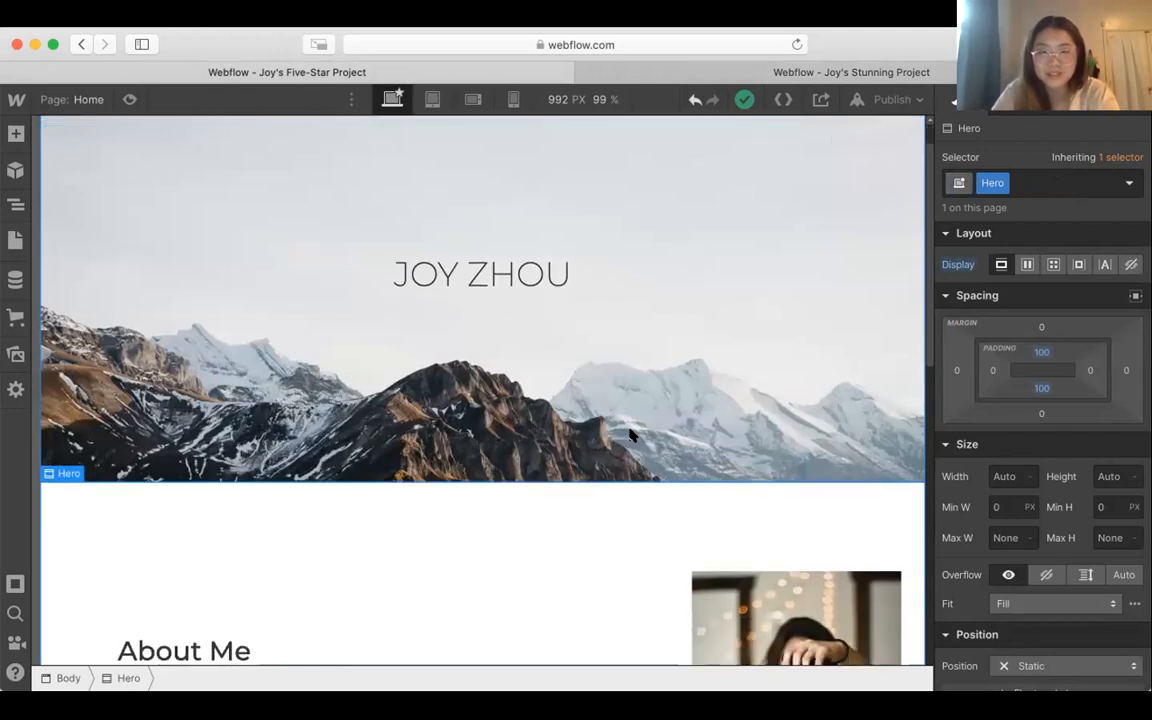
scroll(630, 434, up, 1)
scroll(630, 434, down, 2)
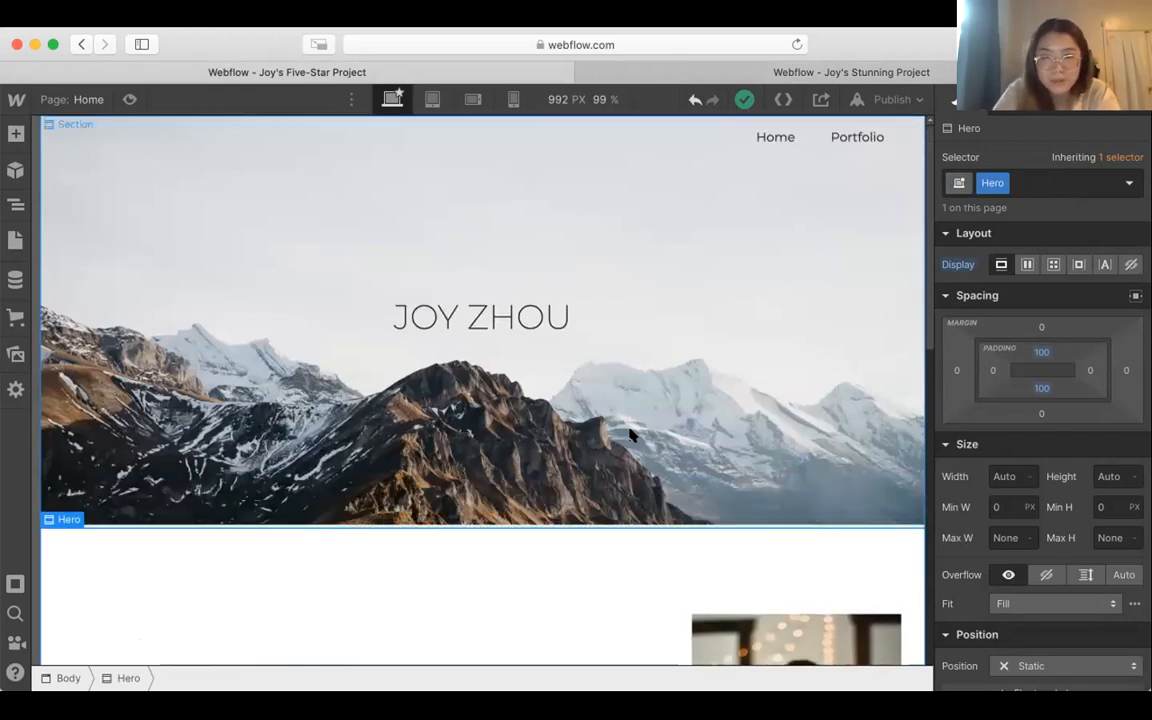
scroll(630, 434, down, 2)
scroll(630, 434, down, 3)
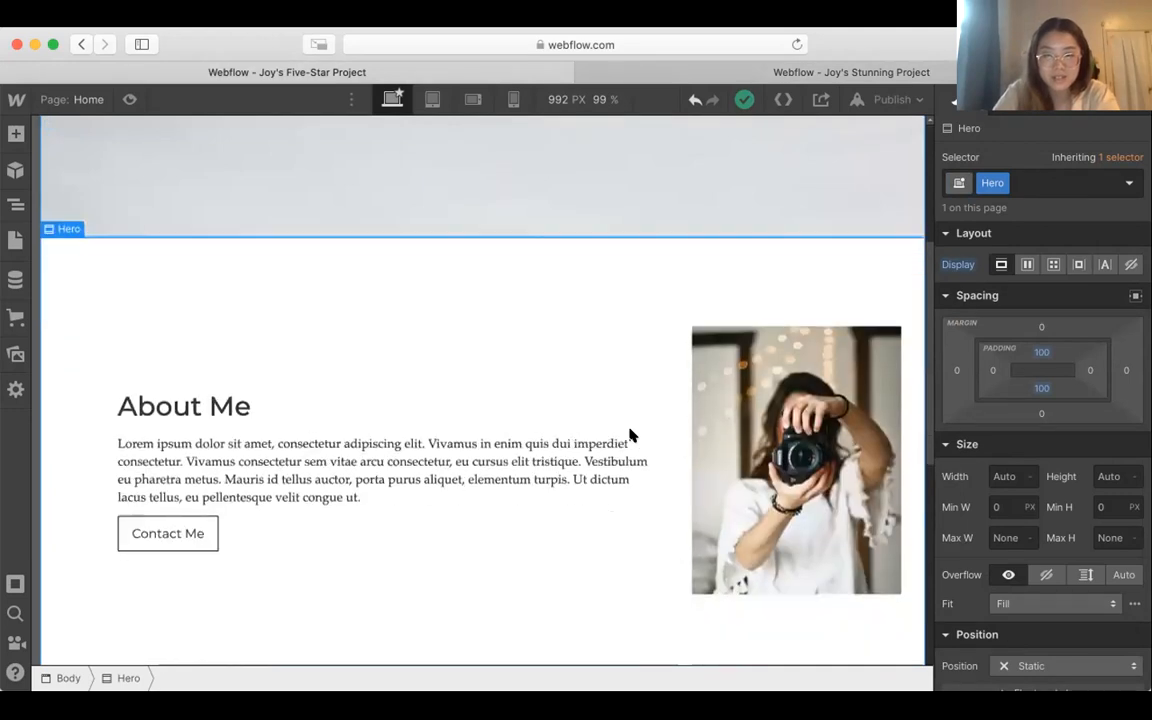
scroll(630, 434, down, 2)
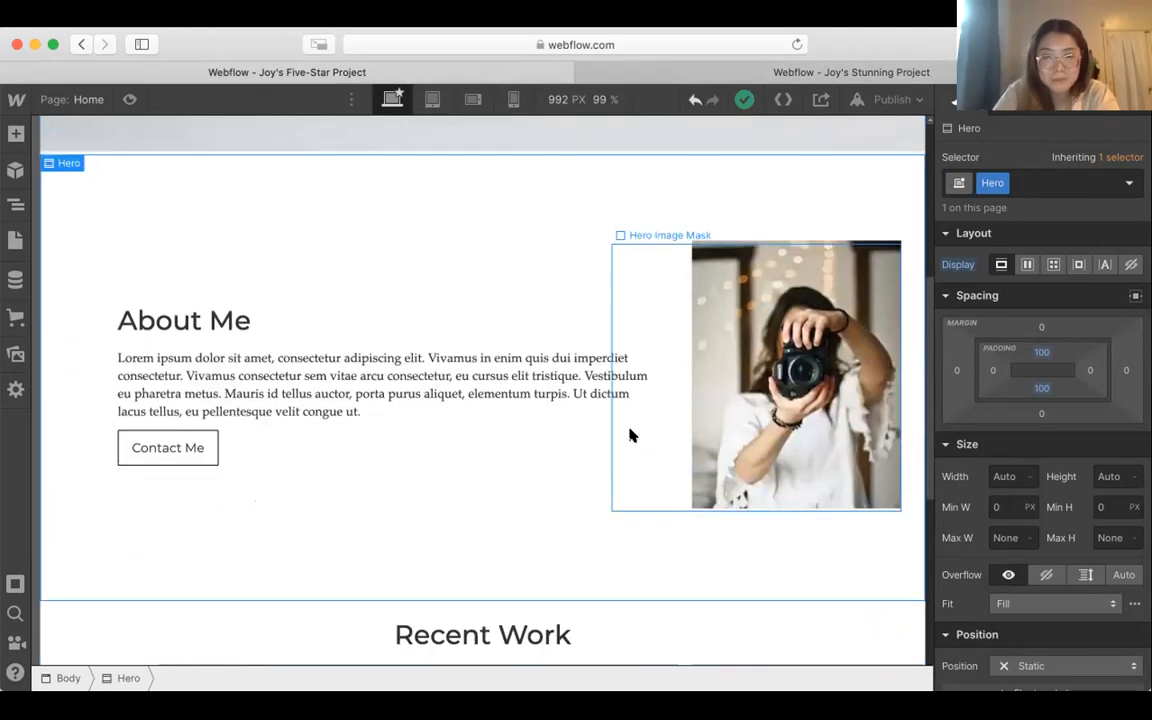
scroll(630, 434, down, 4)
scroll(630, 434, down, 2)
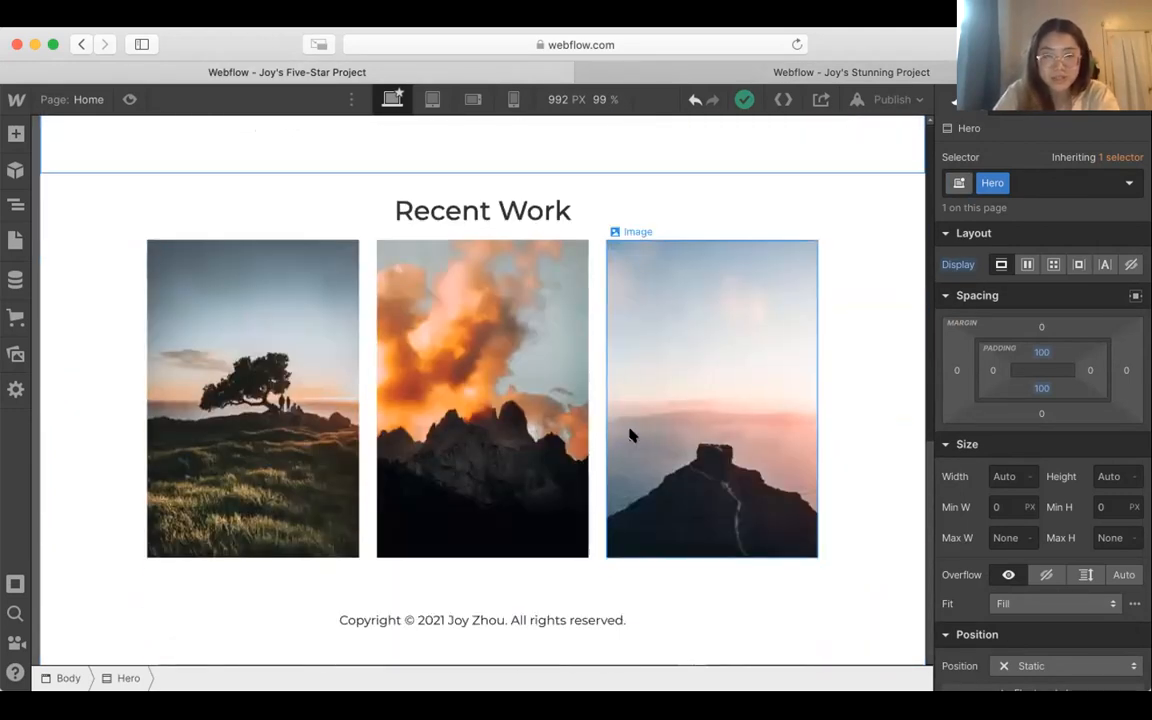
Step: Return to the new blank project and add a Section element to the empty page body
click(876, 72)
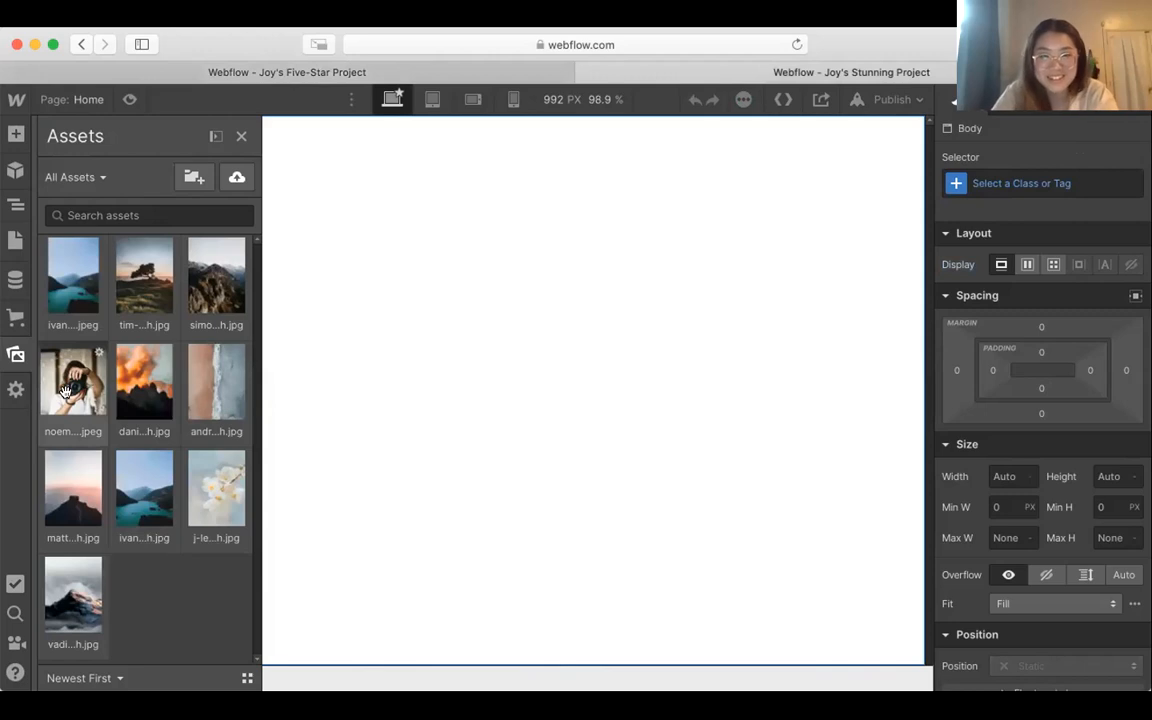
click(16, 134)
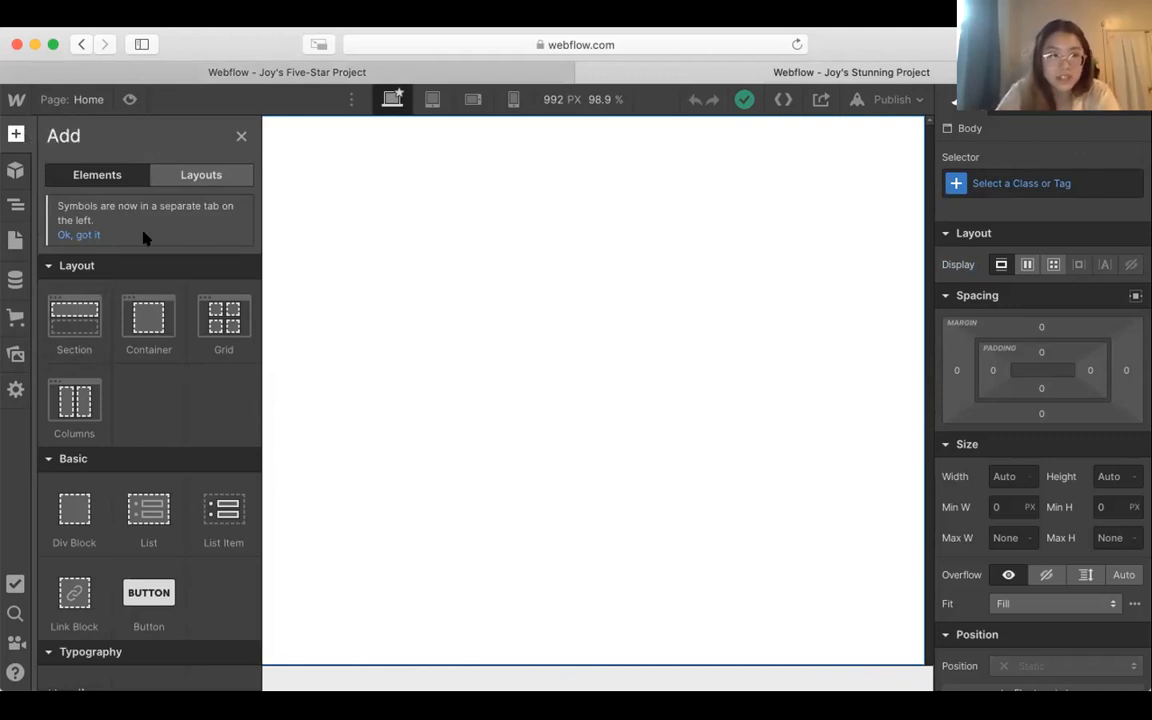
drag(75, 313, 460, 242)
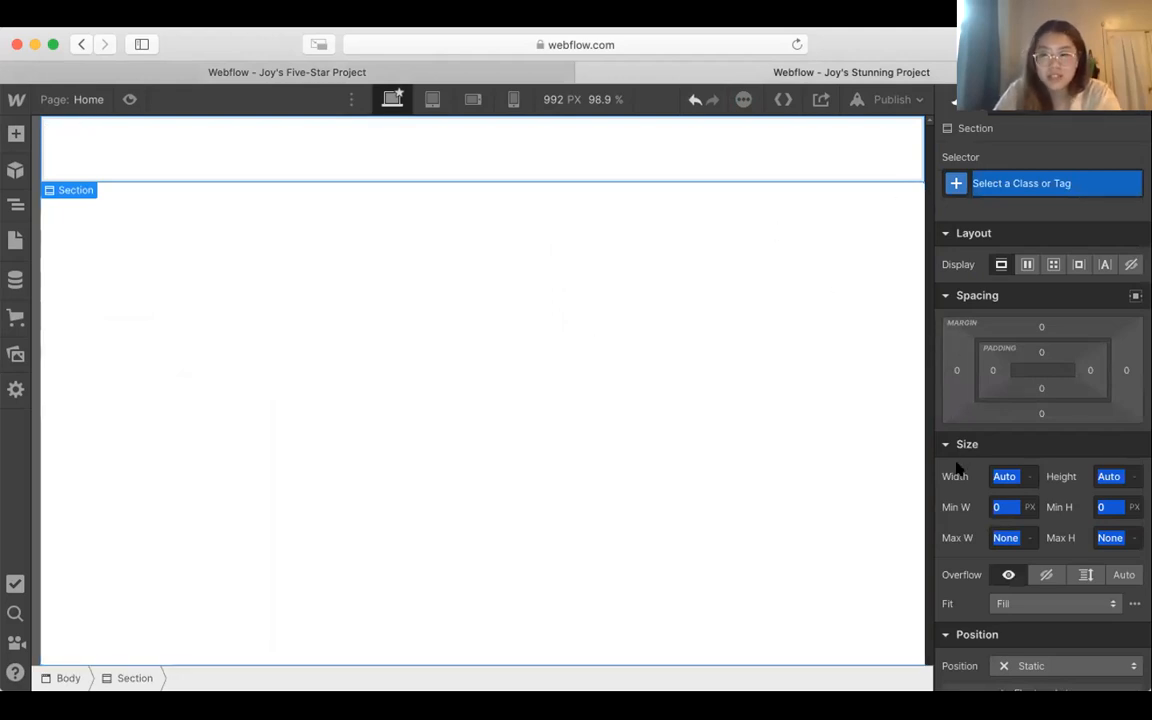
Step: Give the section a background image using the uploaded rocky mountain photo from the assets
scroll(1045, 400, down, 1)
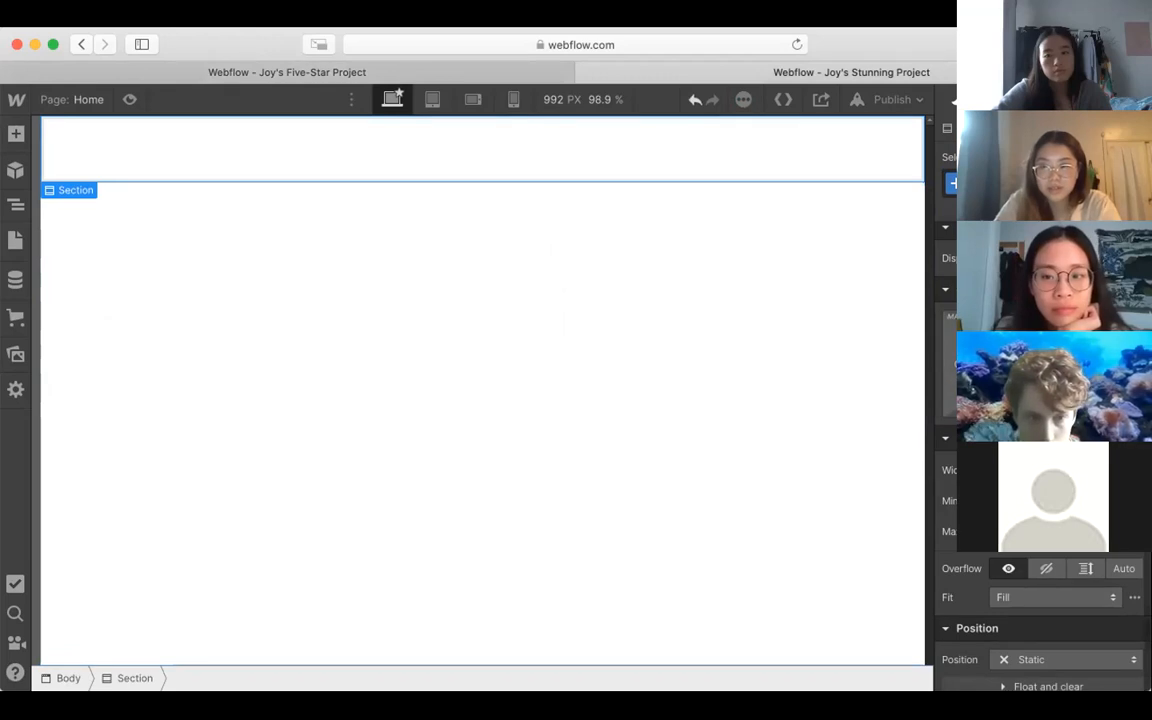
scroll(1045, 400, down, 2)
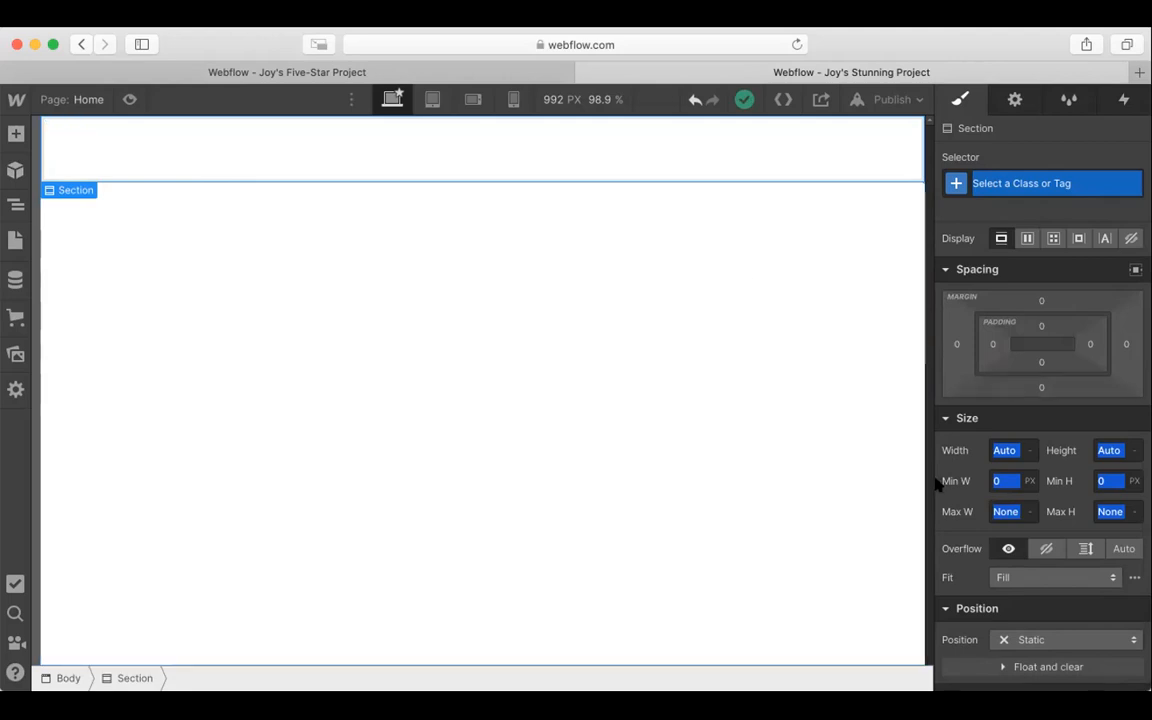
scroll(938, 484, down, 5)
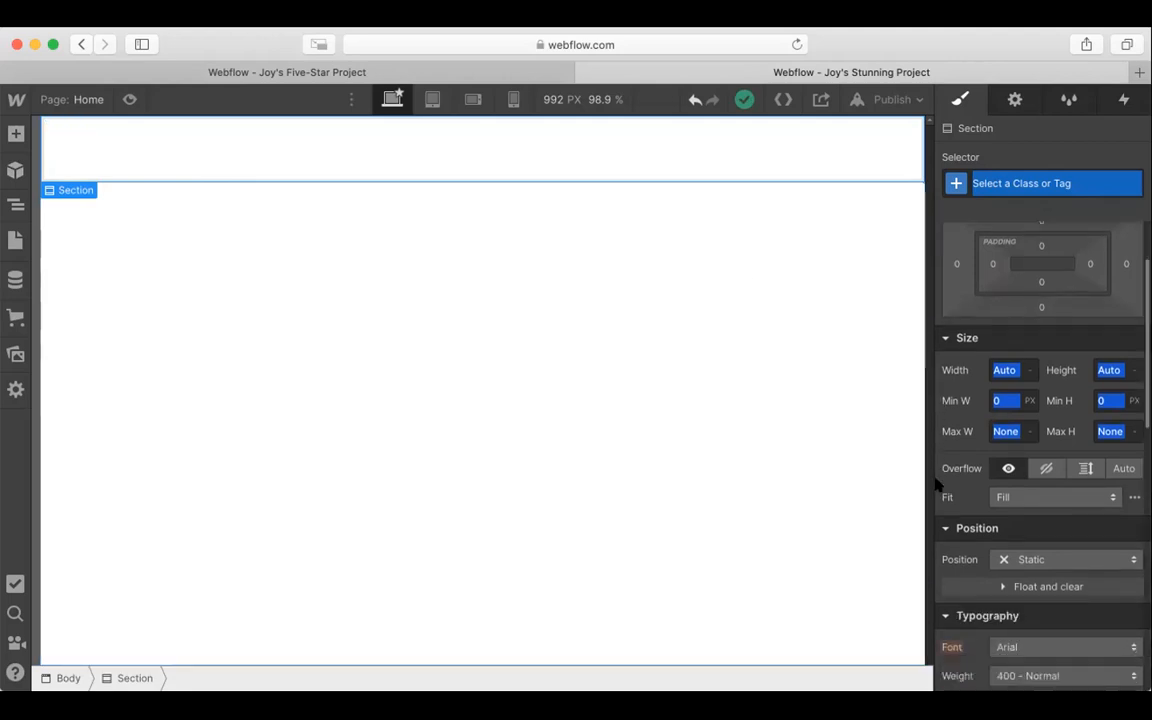
scroll(940, 450, down, 5)
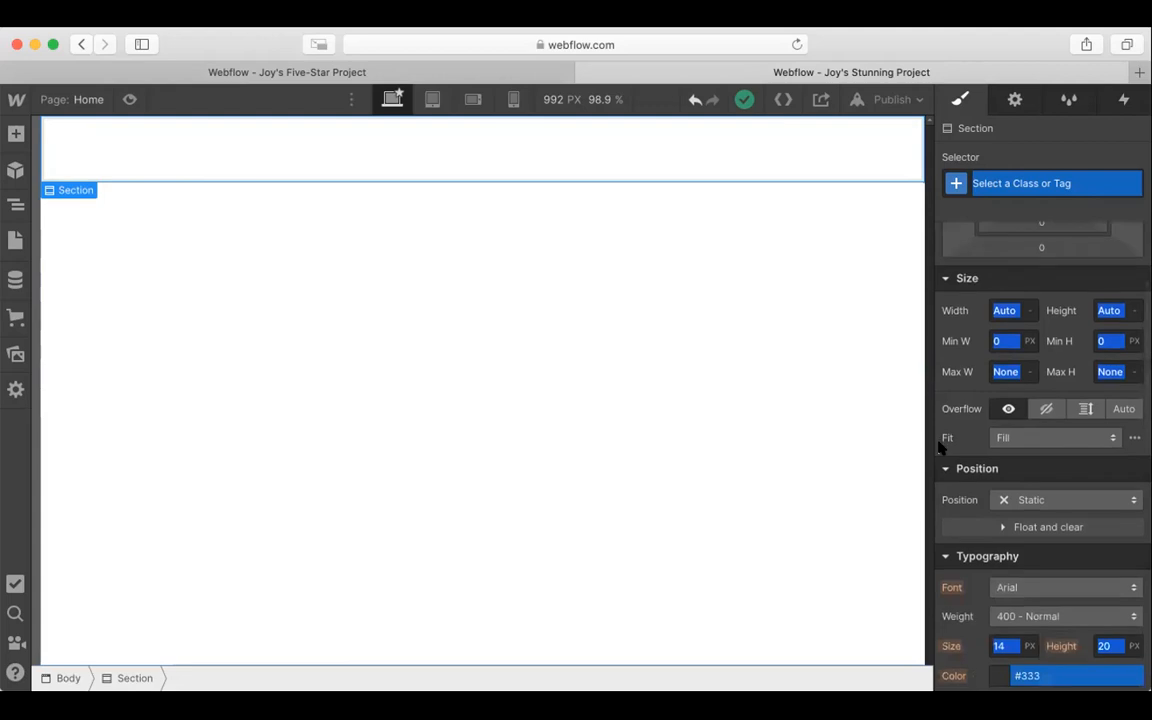
scroll(940, 450, down, 4)
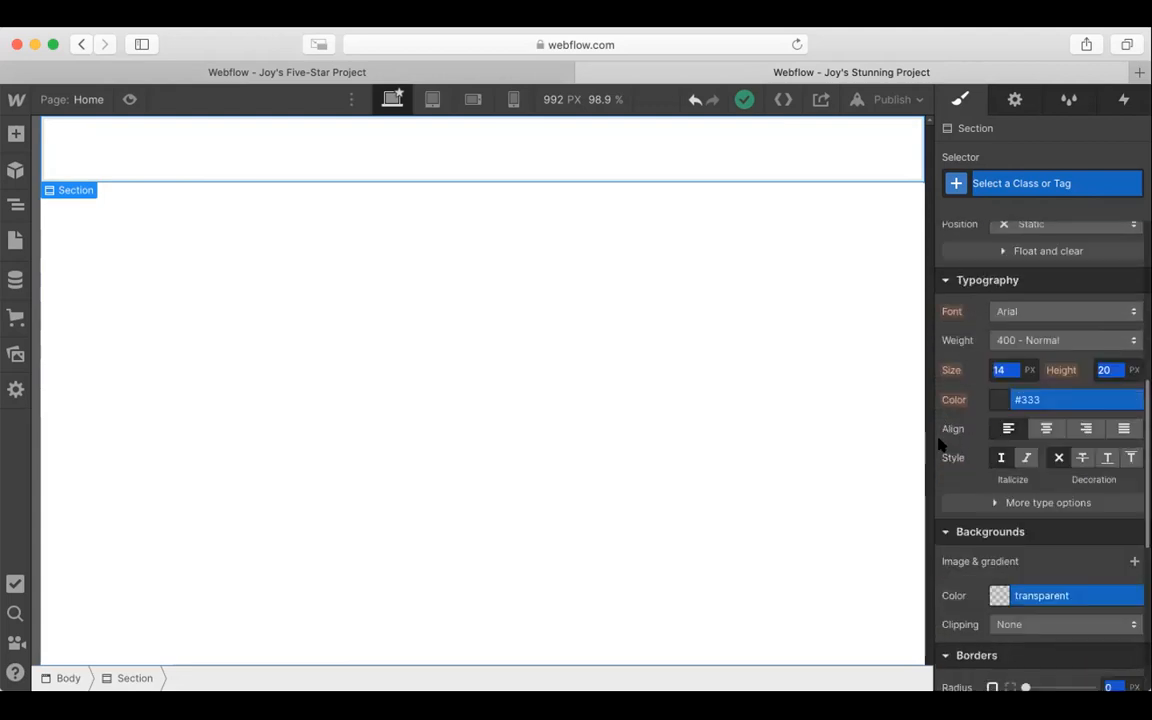
scroll(960, 438, down, 4)
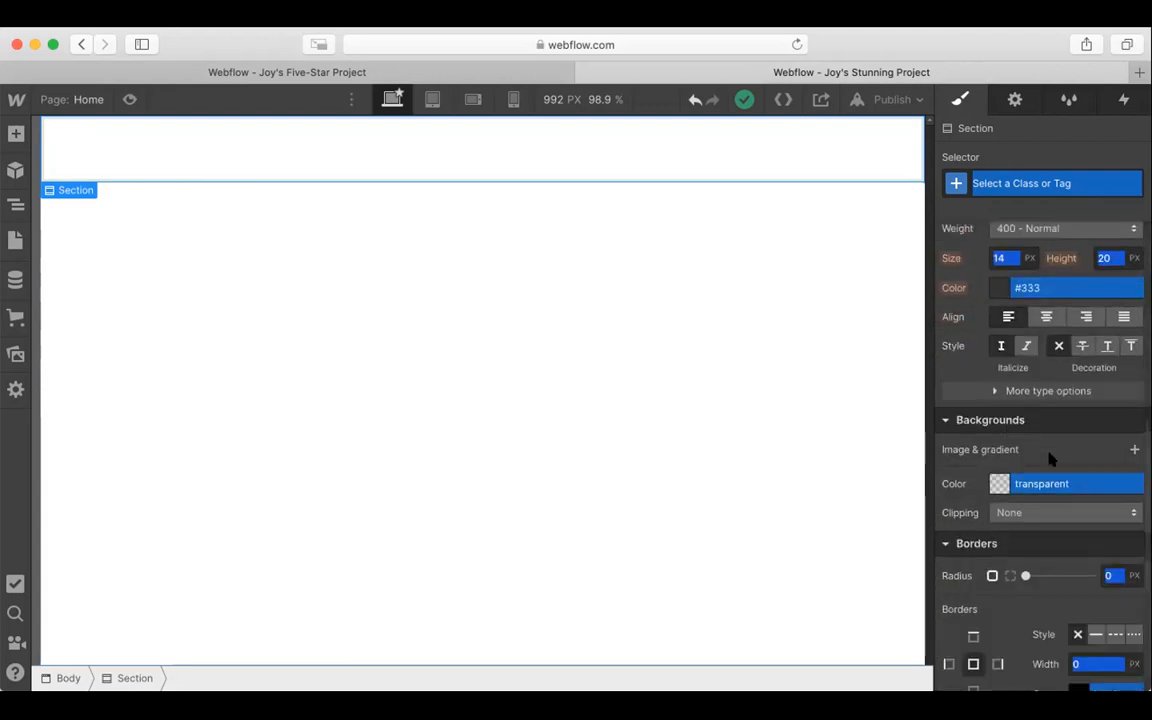
click(1134, 451)
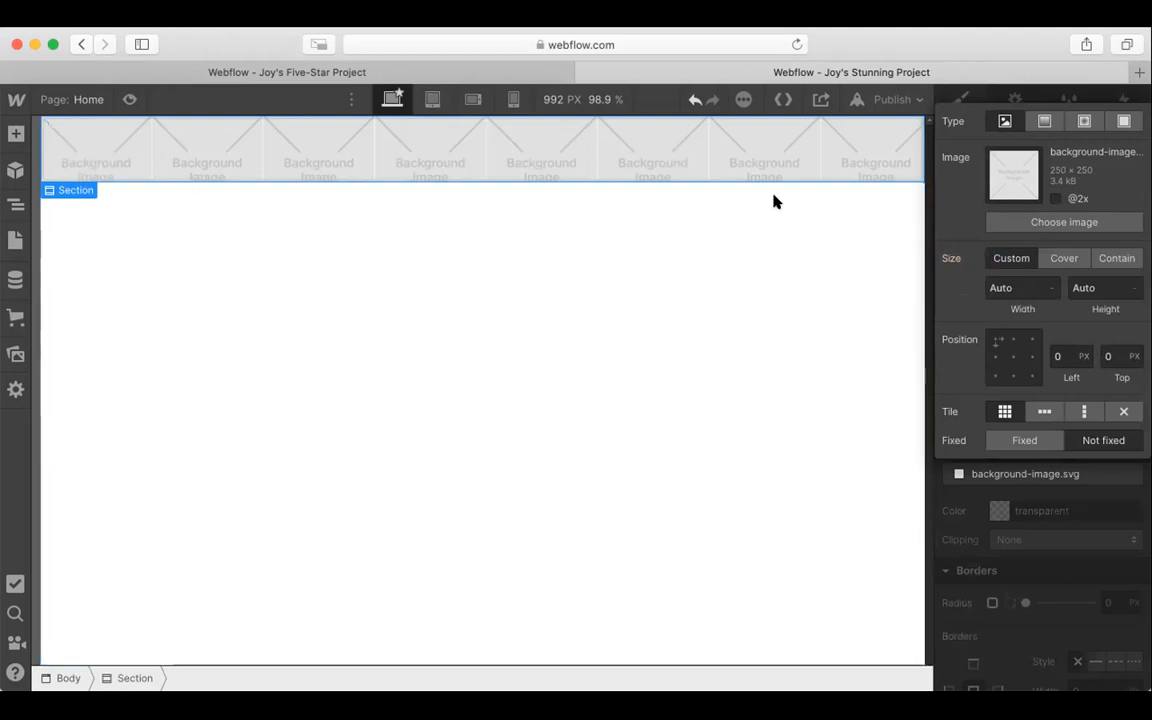
click(1068, 222)
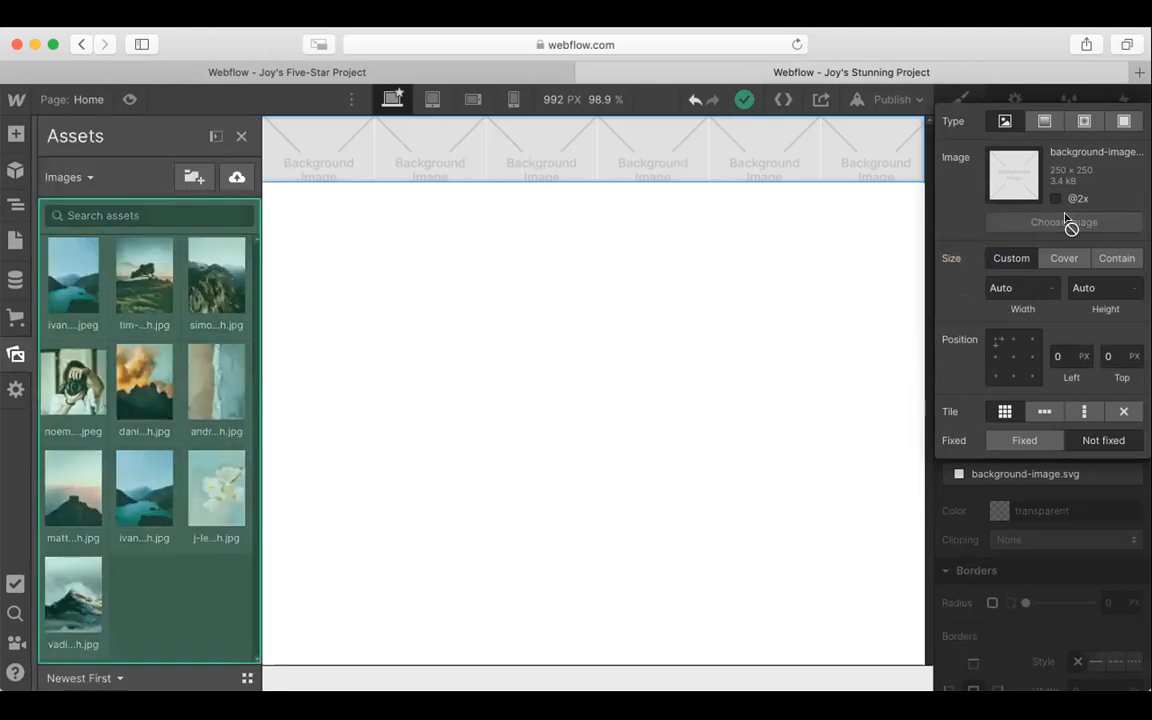
click(145, 480)
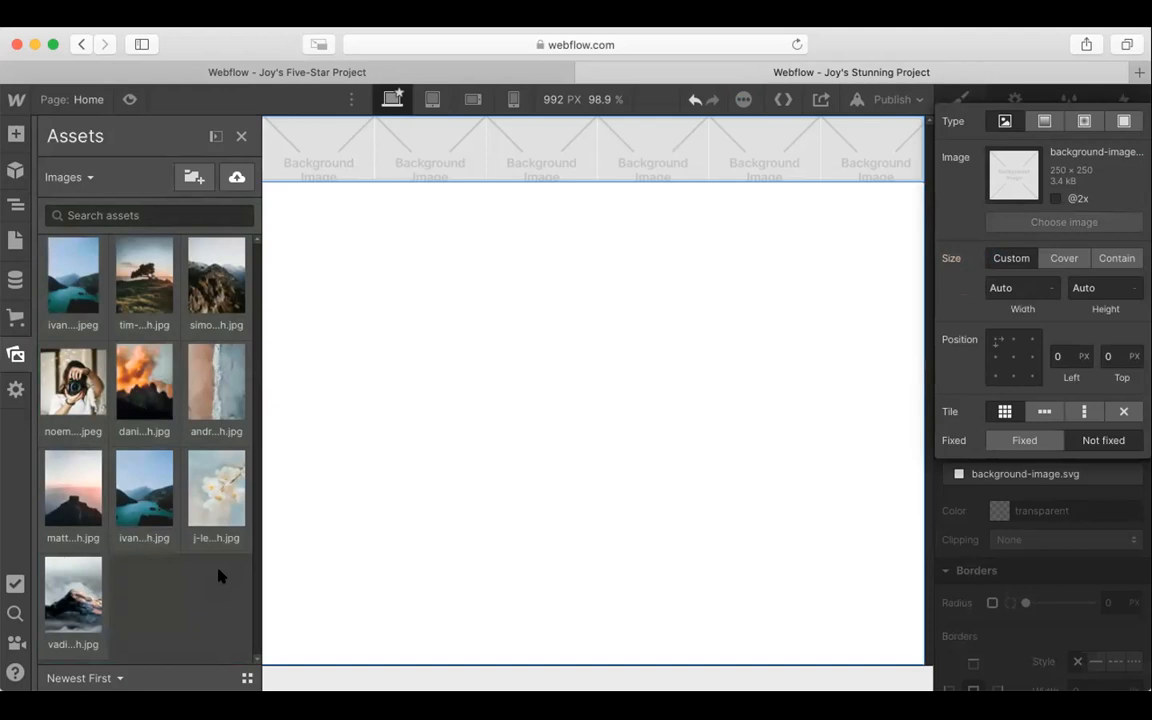
click(205, 262)
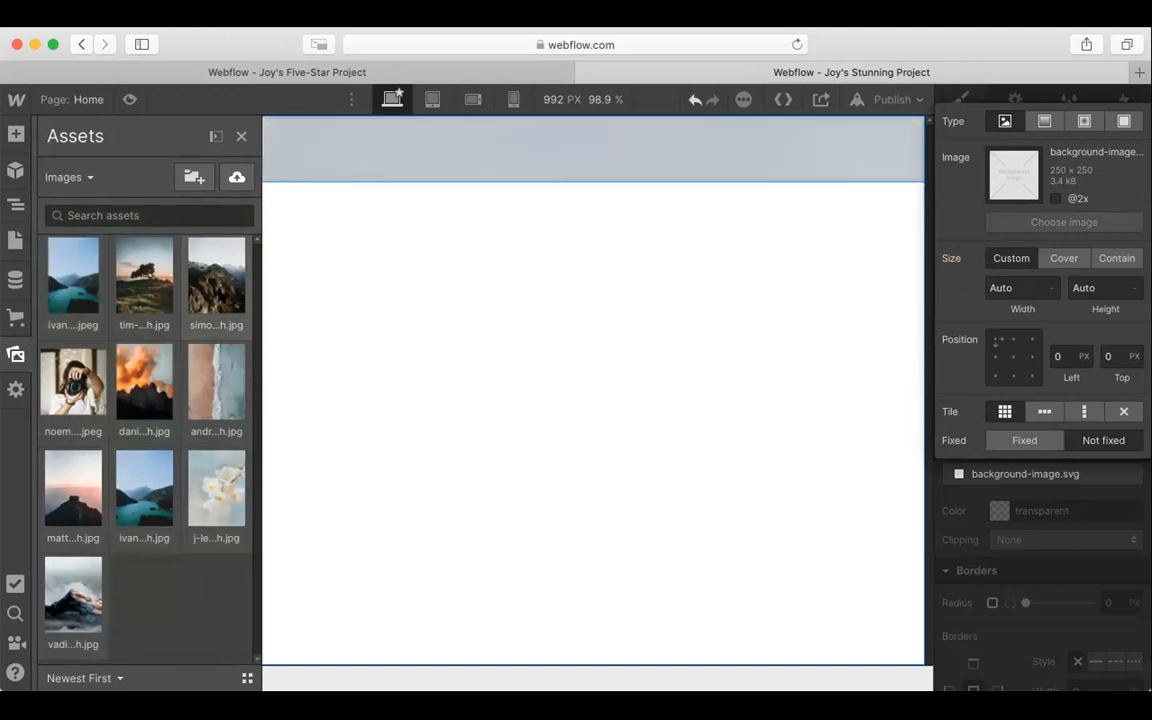
click(488, 136)
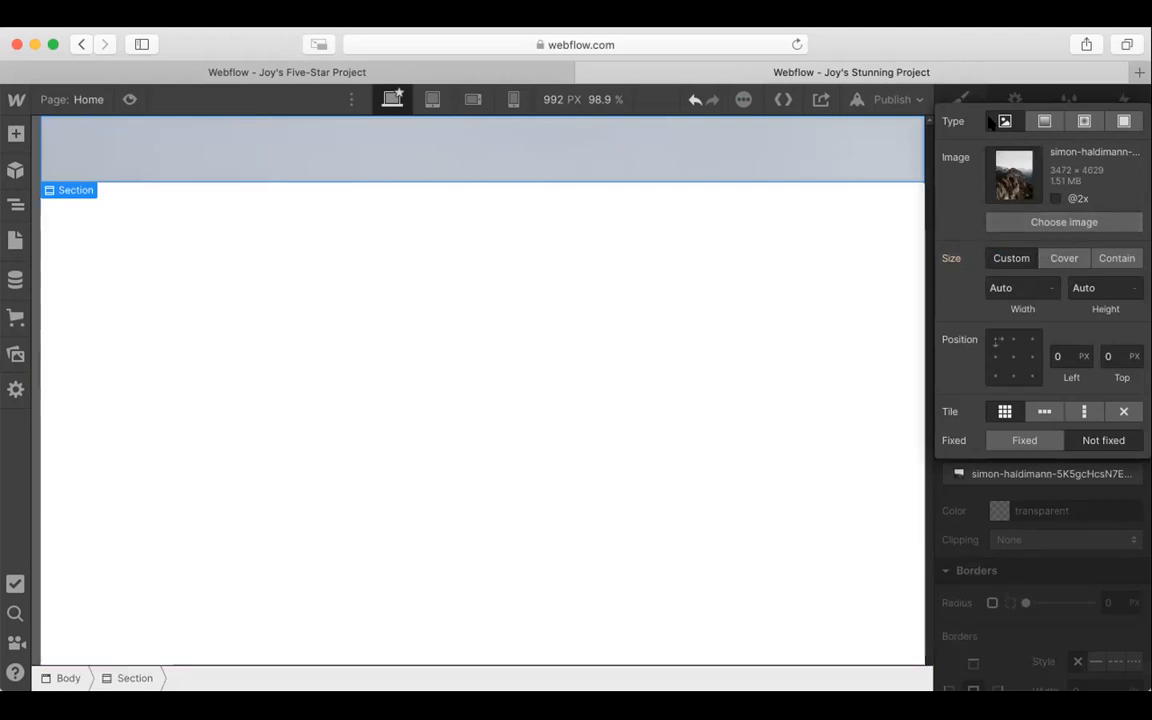
Step: Set the section's background image to Cover with a top position of -265 px and no tiling
click(1063, 260)
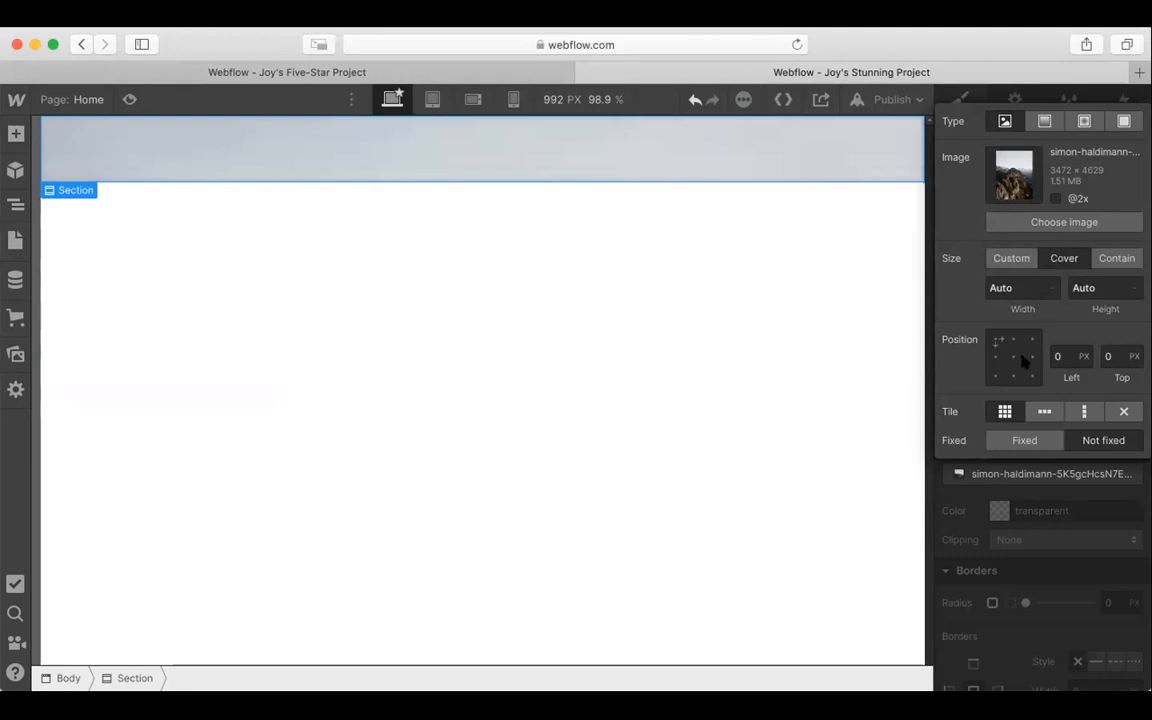
click(1114, 356)
text(-20)
key(Return)
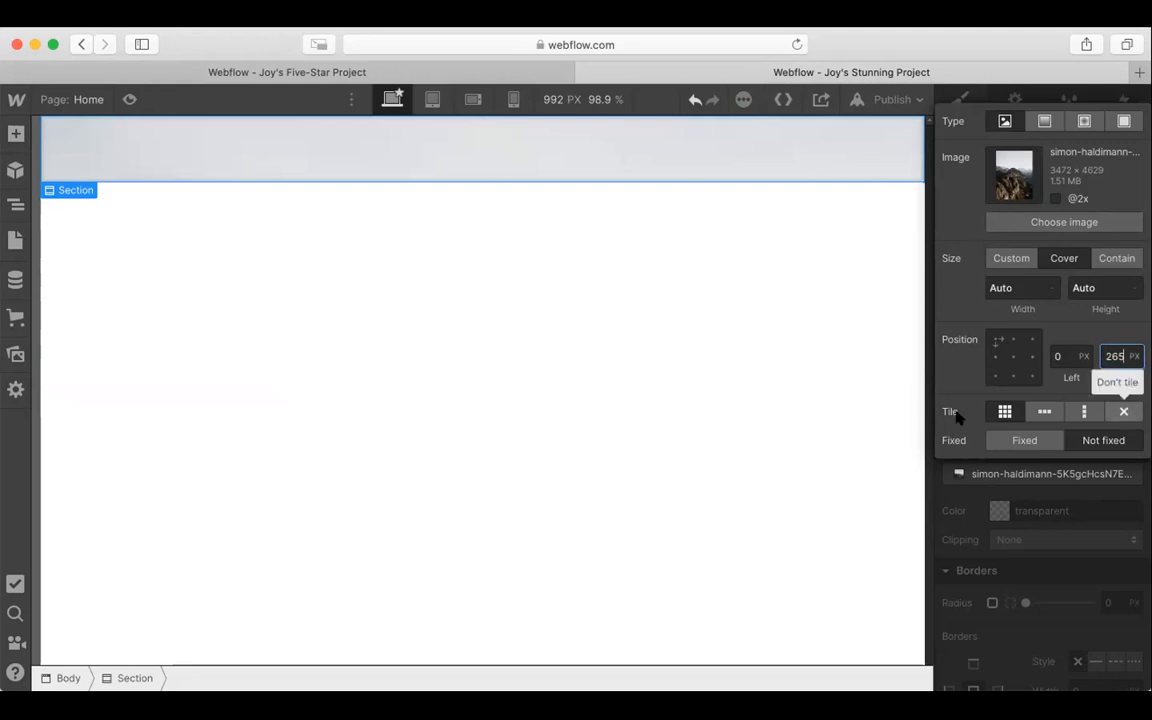
click(1127, 412)
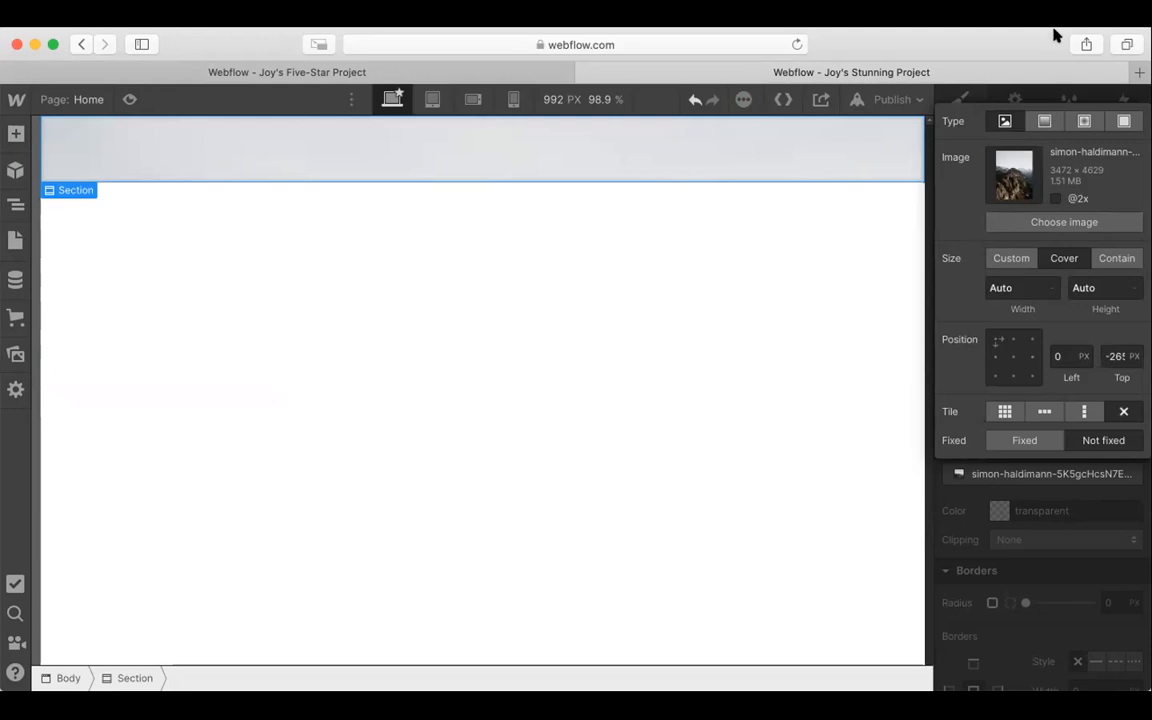
click(1047, 545)
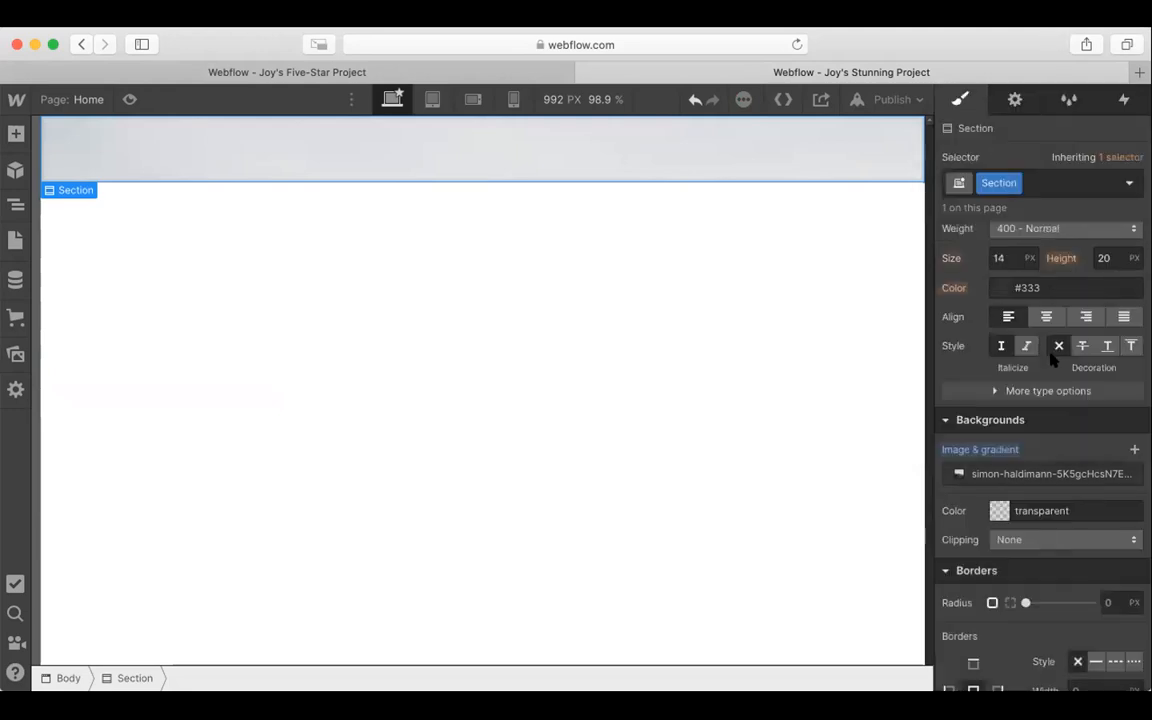
Step: Select the page body and set its top and bottom padding to about 109 px
scroll(1054, 352, up, 10)
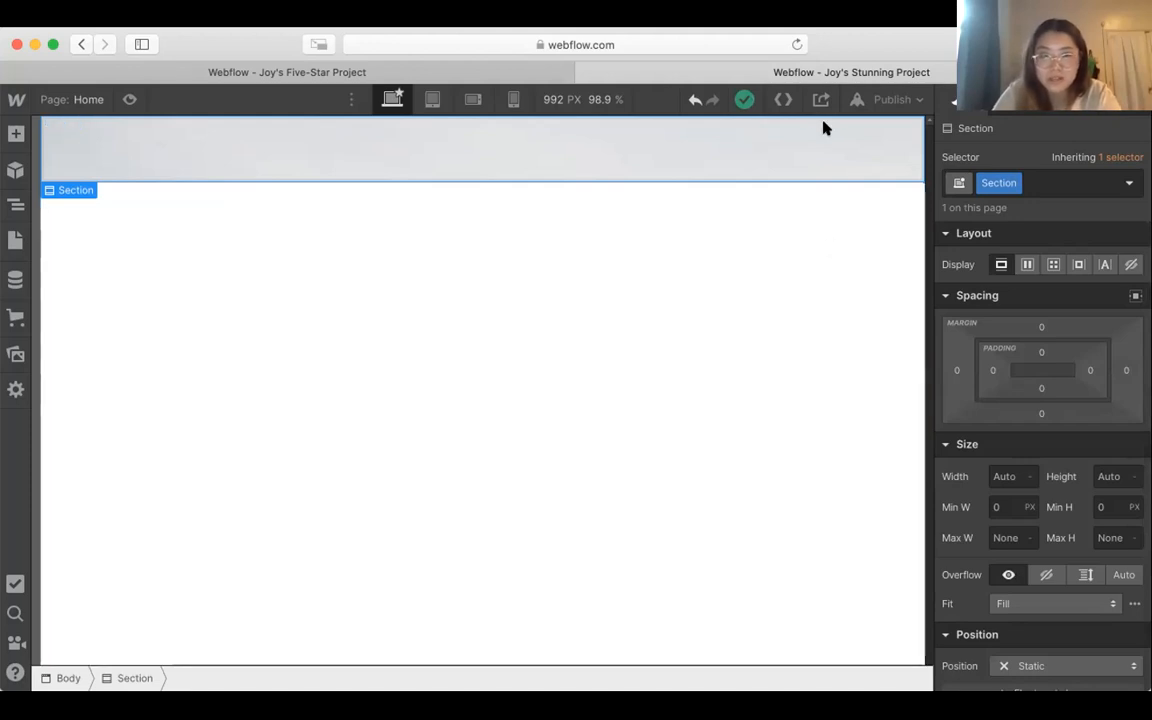
click(177, 231)
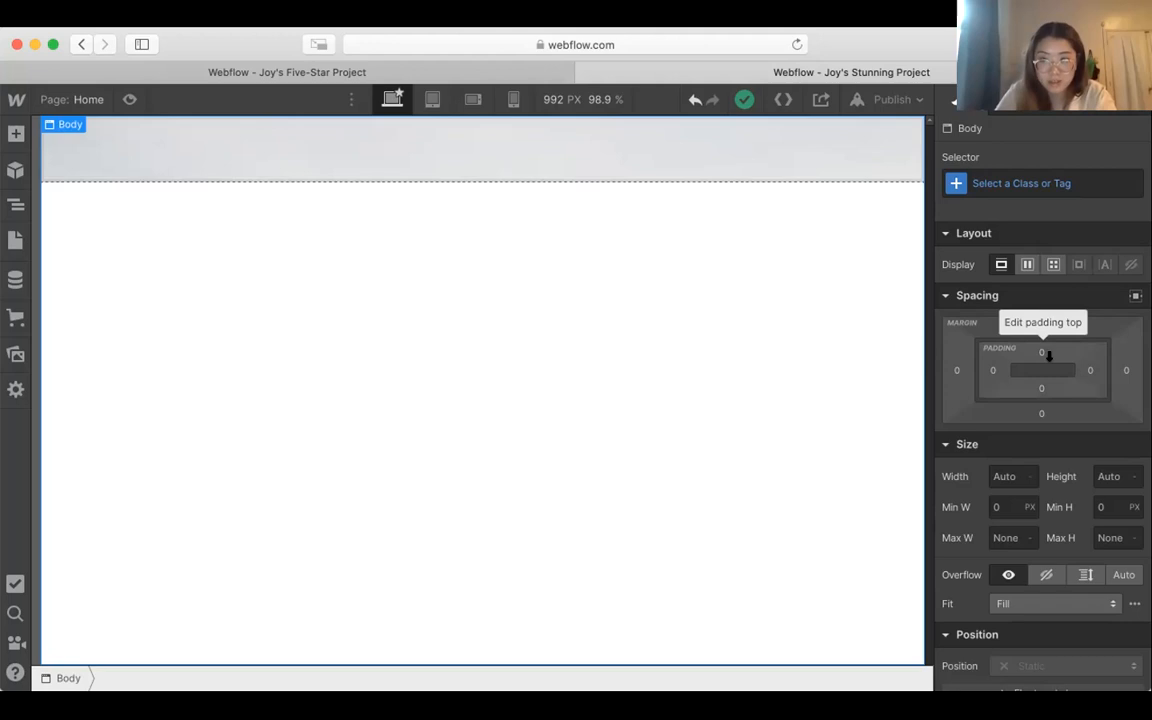
drag(1049, 346, 1055, 456)
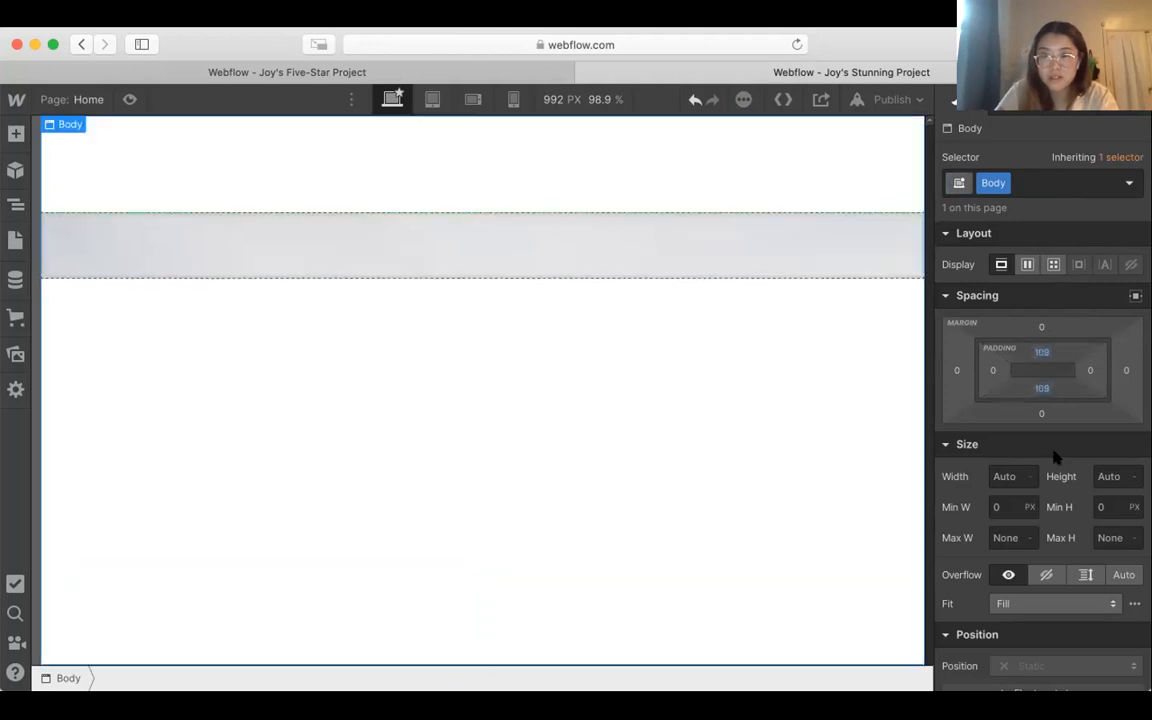
Step: Undo the top and bottom padding applied to the page body
key(super+z)
click(843, 244)
key(super+z)
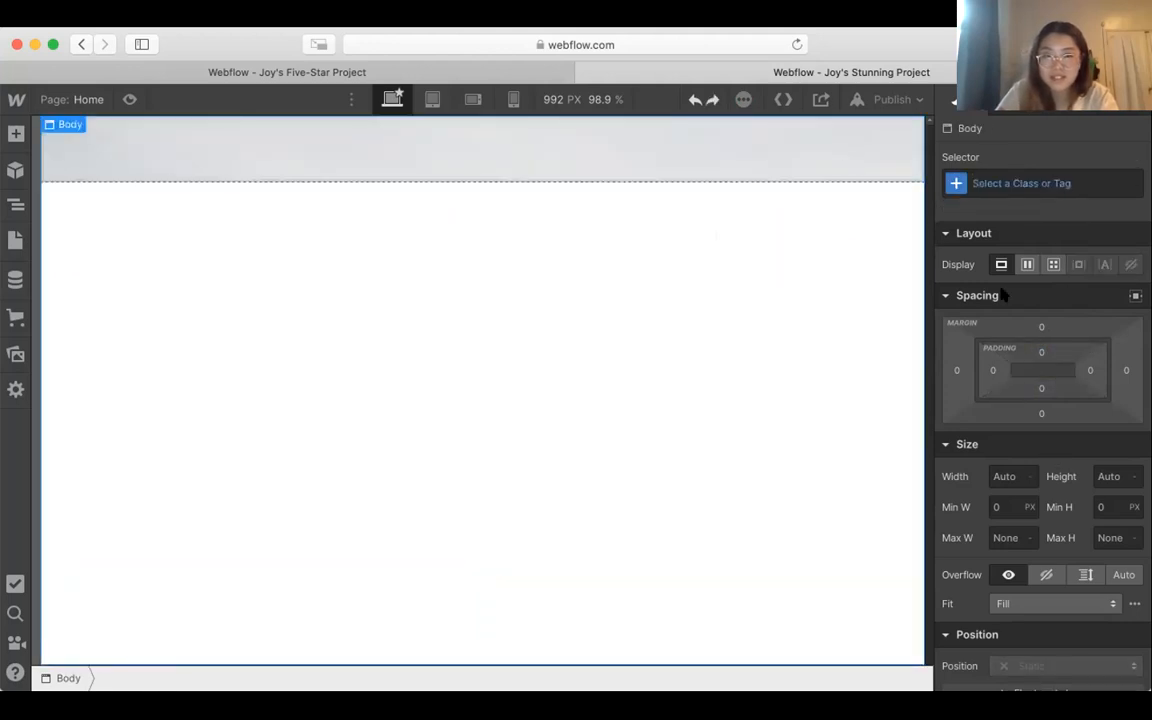
click(777, 176)
drag(1046, 342, 1046, 315)
drag(1043, 389, 1041, 412)
key(super+z)
key(super+z)
key(super+z)
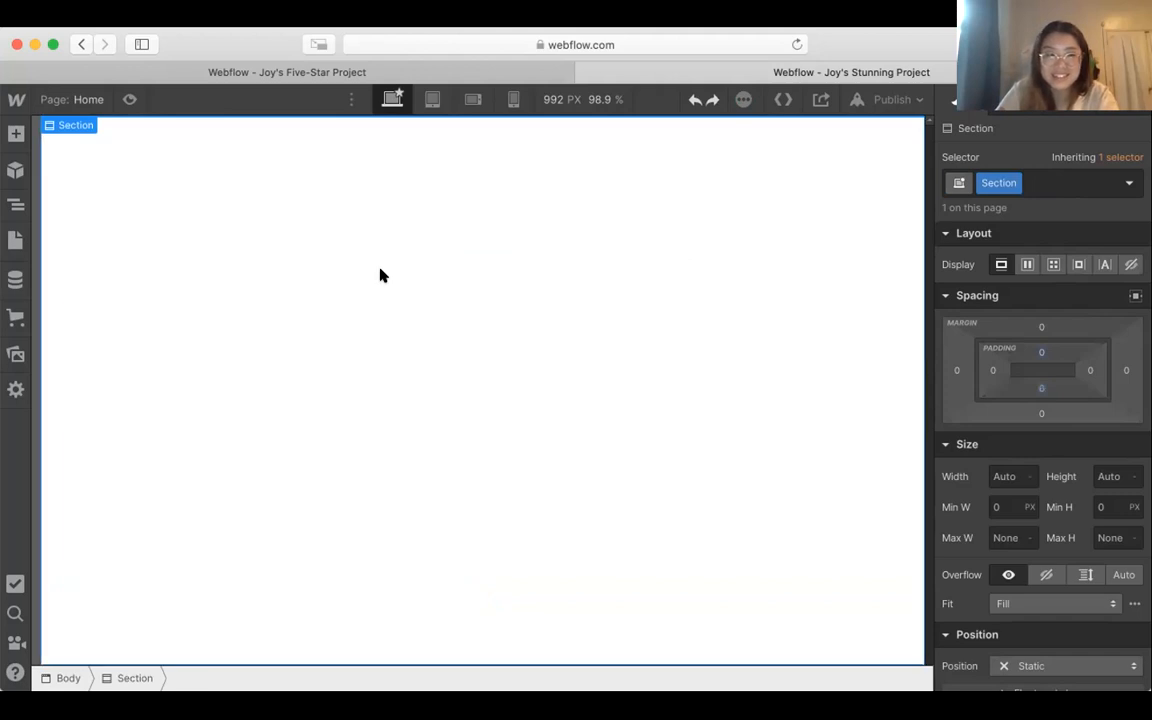
key(super+shift+z)
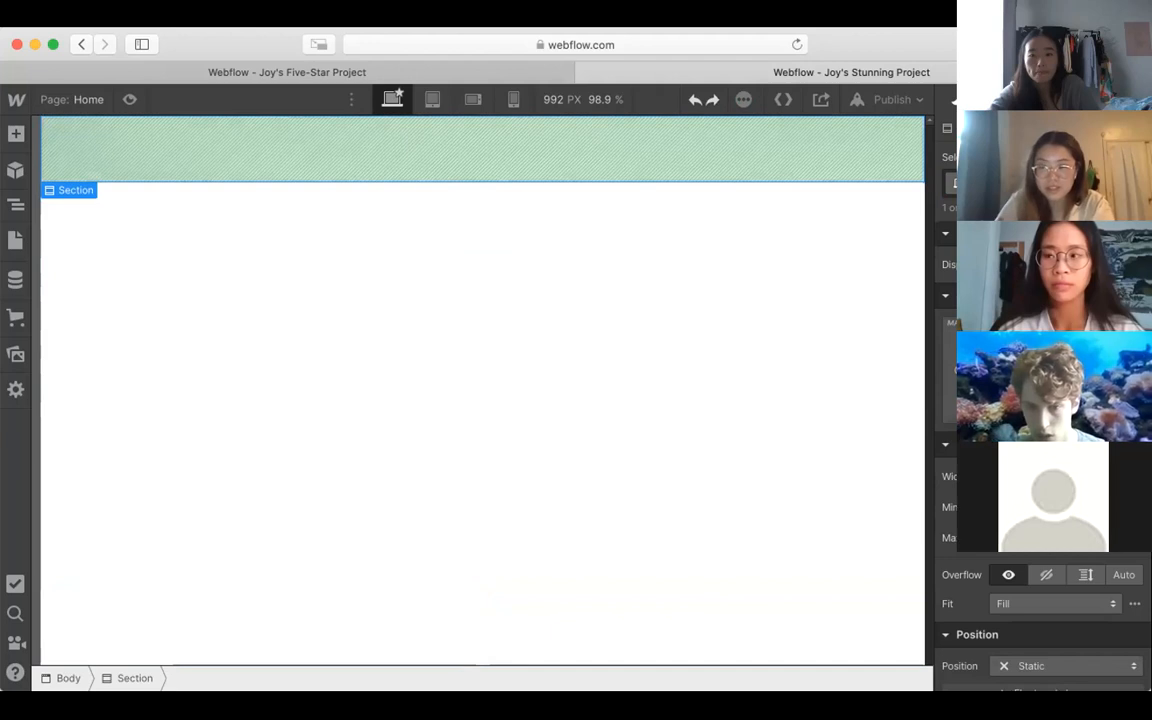
Step: Set the mountain-photo section's top and bottom padding to 200 px
drag(1042, 352, 1042, 172)
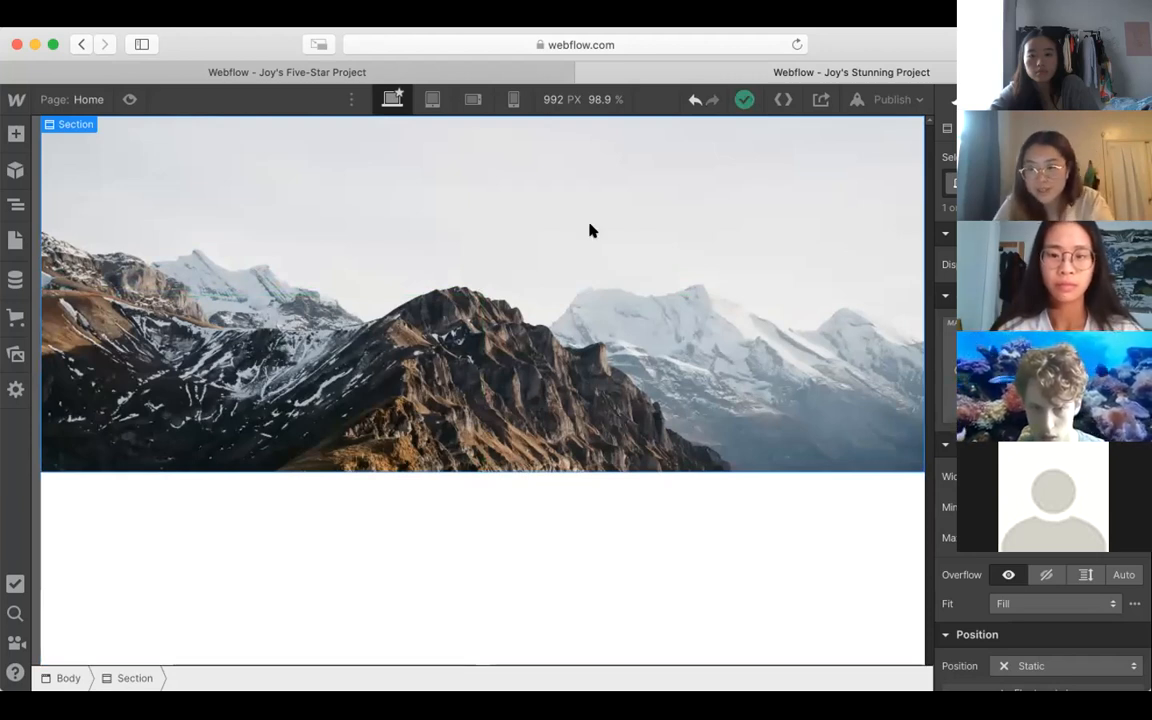
click(211, 524)
click(575, 338)
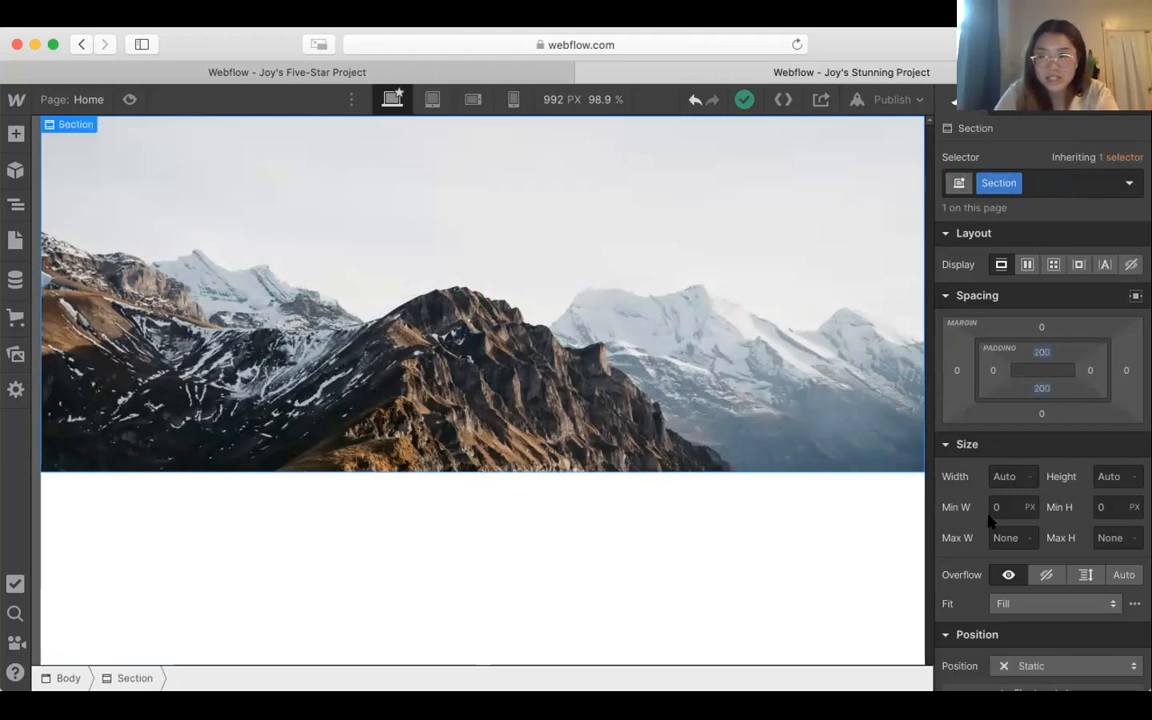
Step: Try the Custom and Contain sizes on the section's background image and return it to Cover
scroll(943, 452, down, 10)
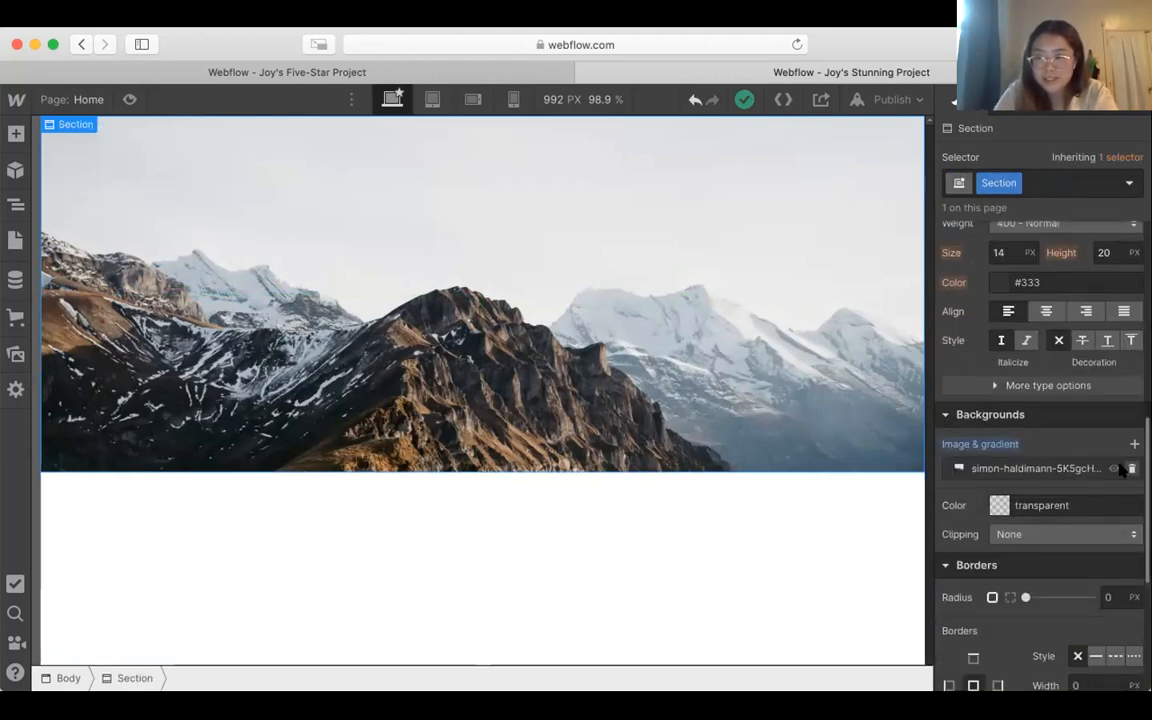
click(1000, 443)
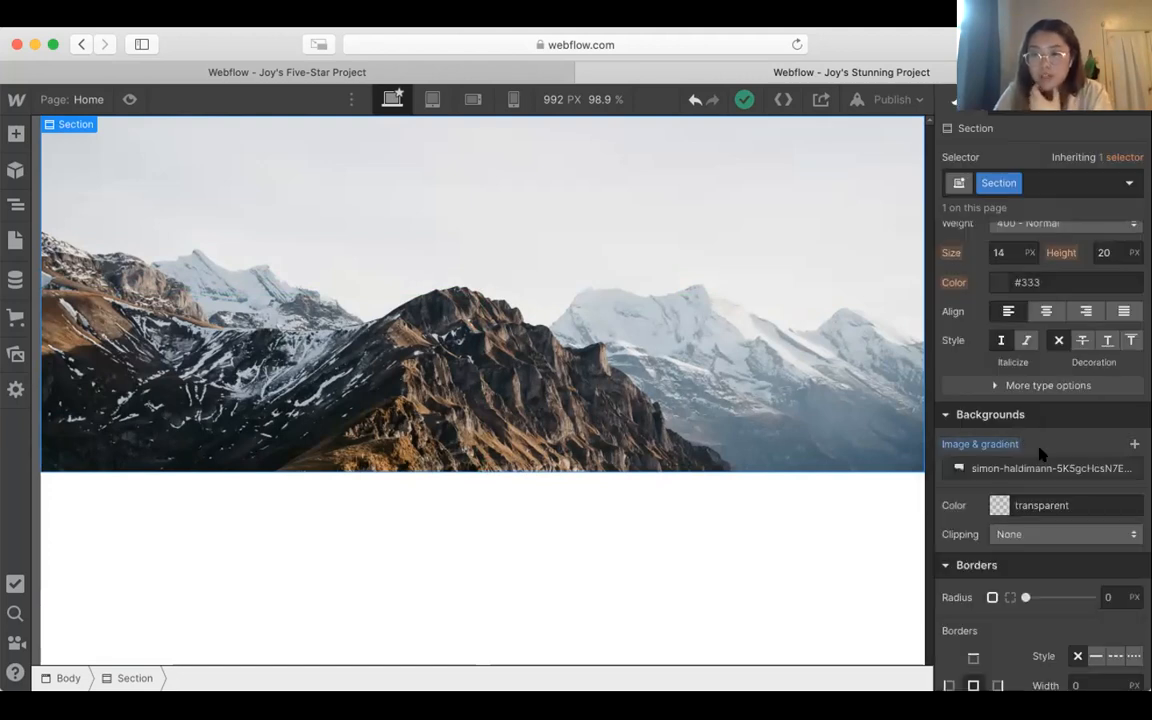
click(1038, 468)
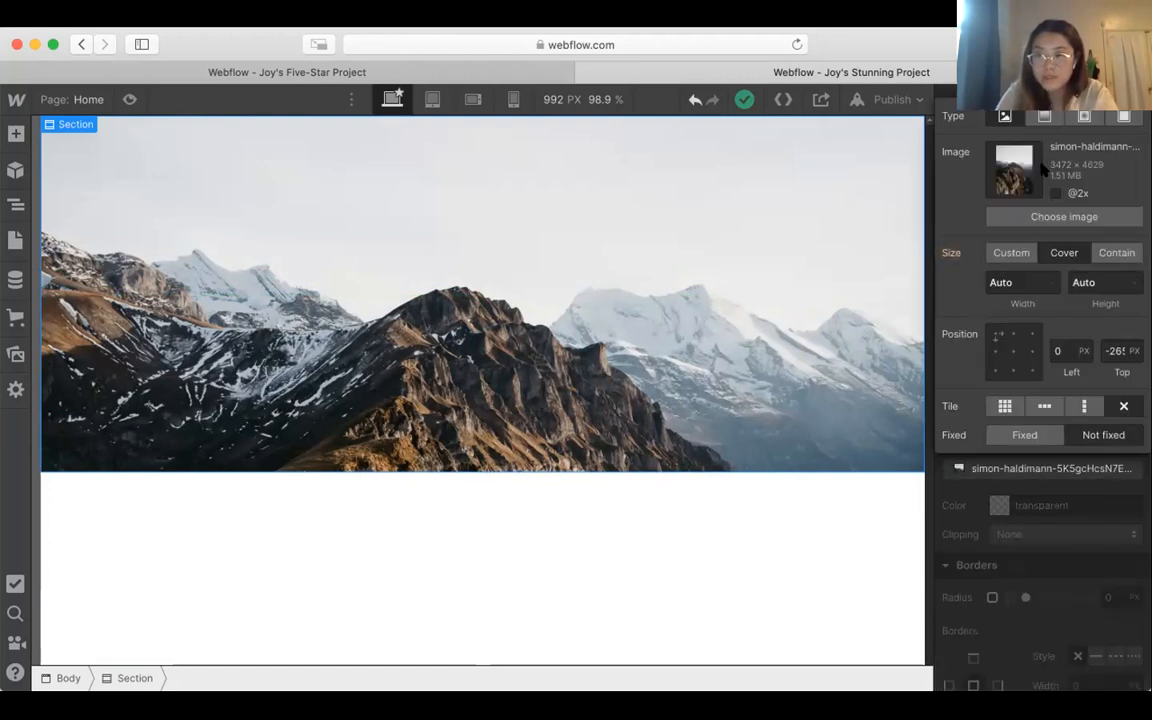
click(1020, 252)
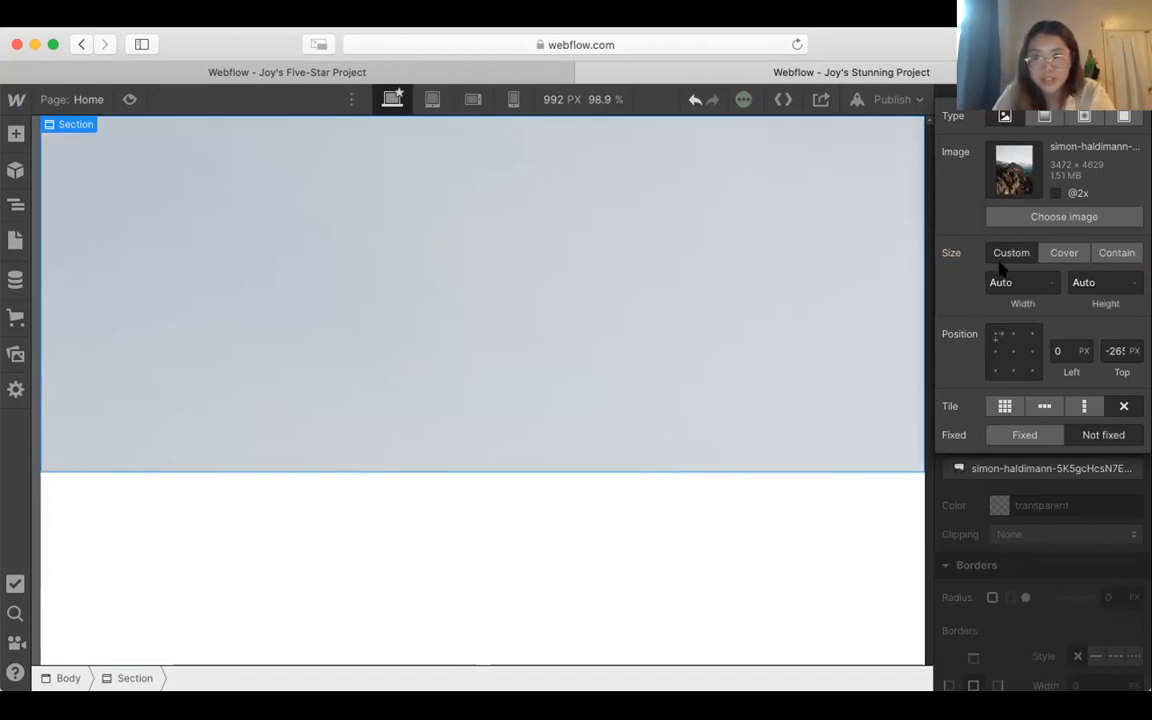
click(1110, 254)
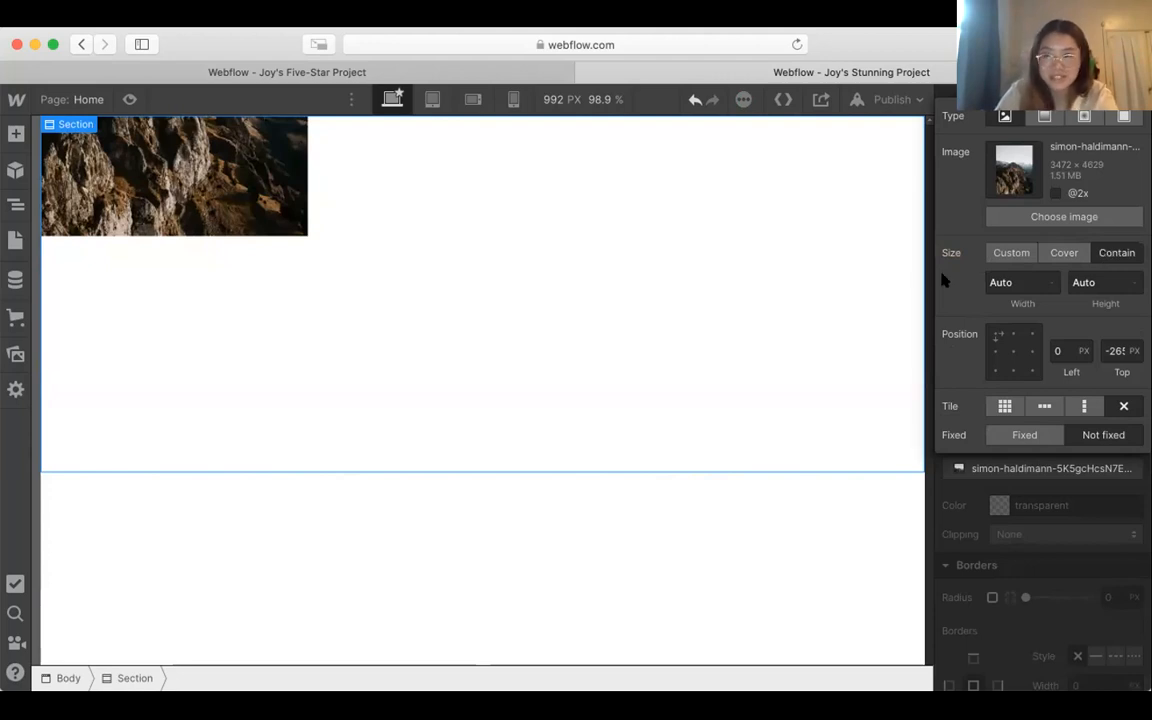
click(1082, 254)
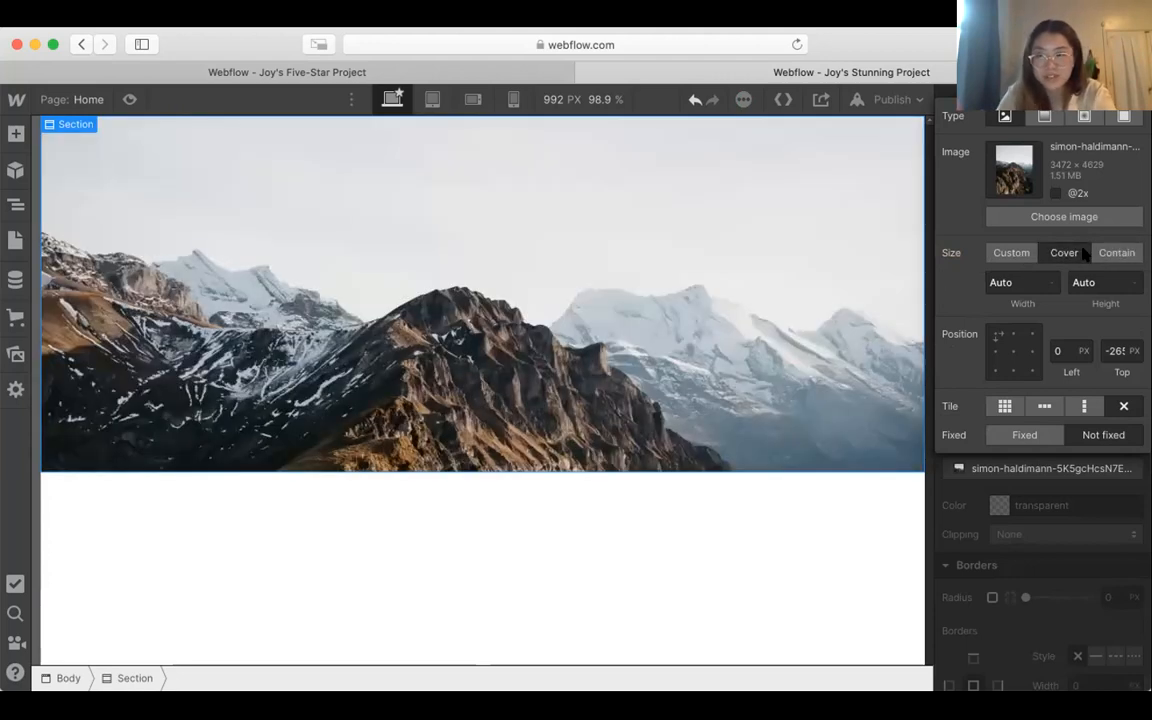
click(1005, 569)
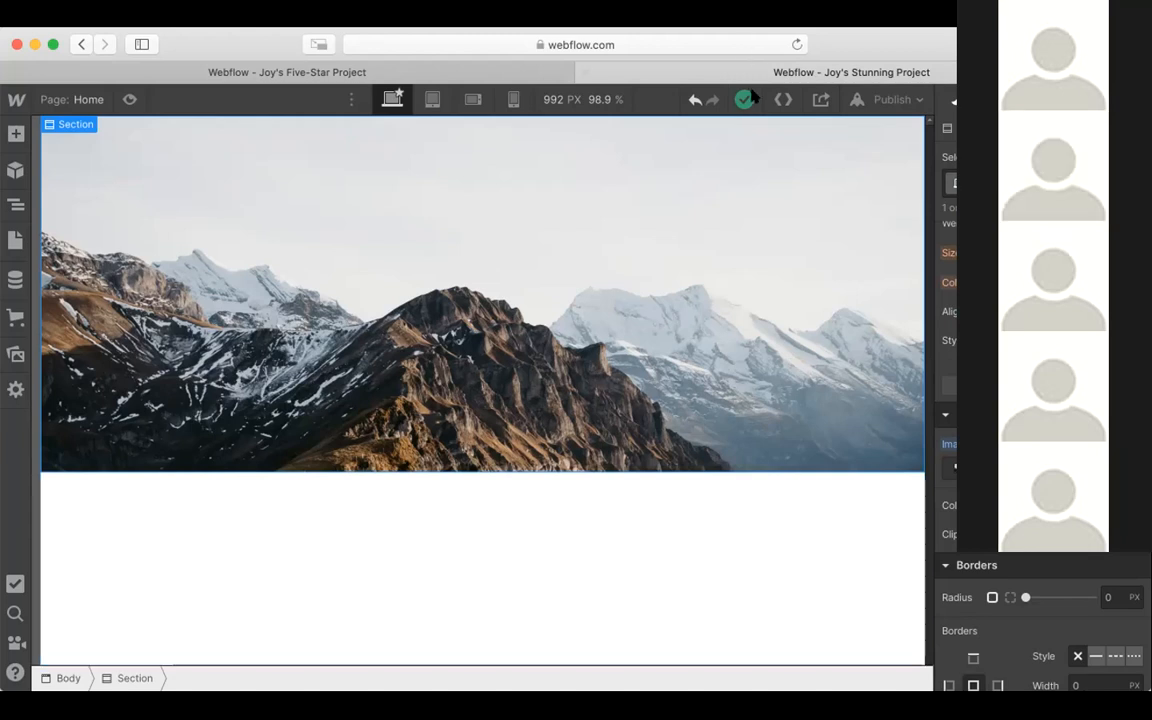
Step: Add a Navbar component inside the mountain-photo section
click(11, 137)
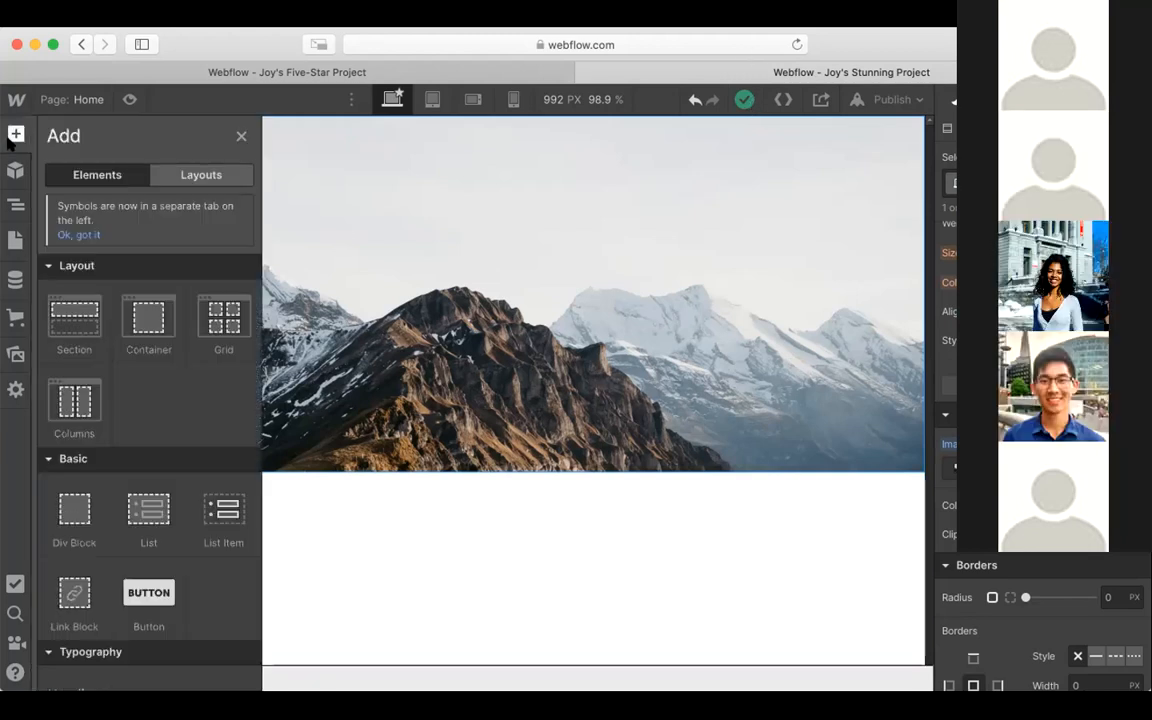
scroll(84, 310, down, 2)
scroll(84, 312, down, 10)
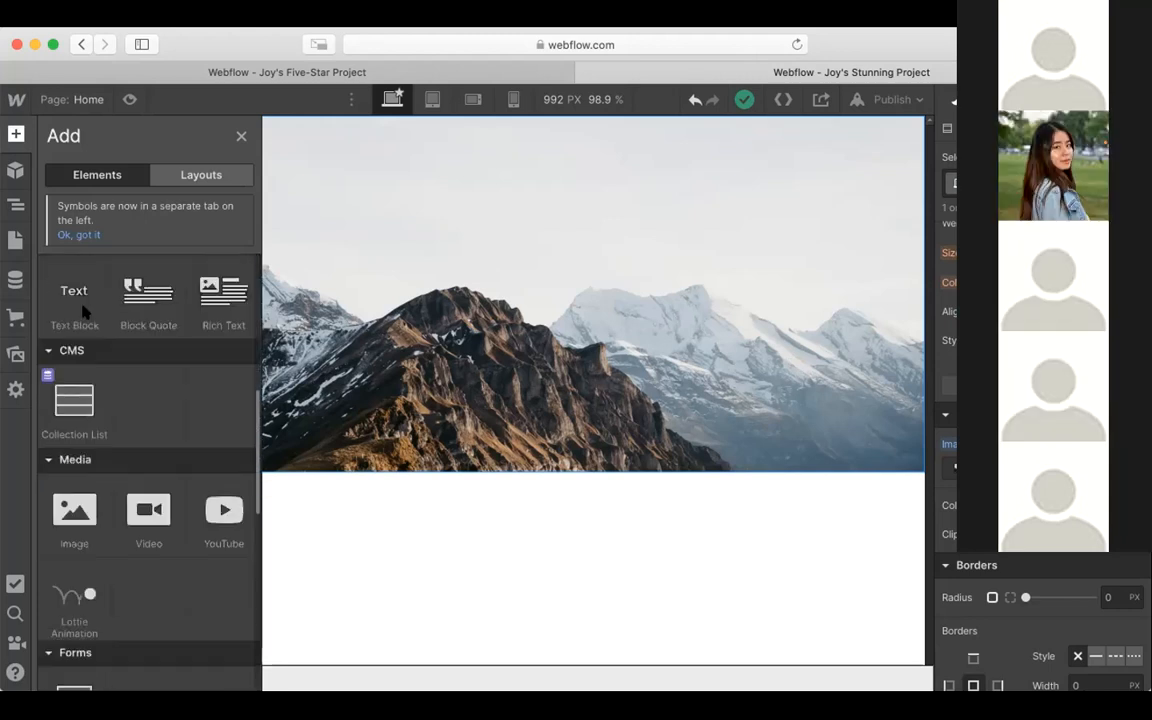
scroll(115, 462, up, 7)
scroll(115, 462, up, 5)
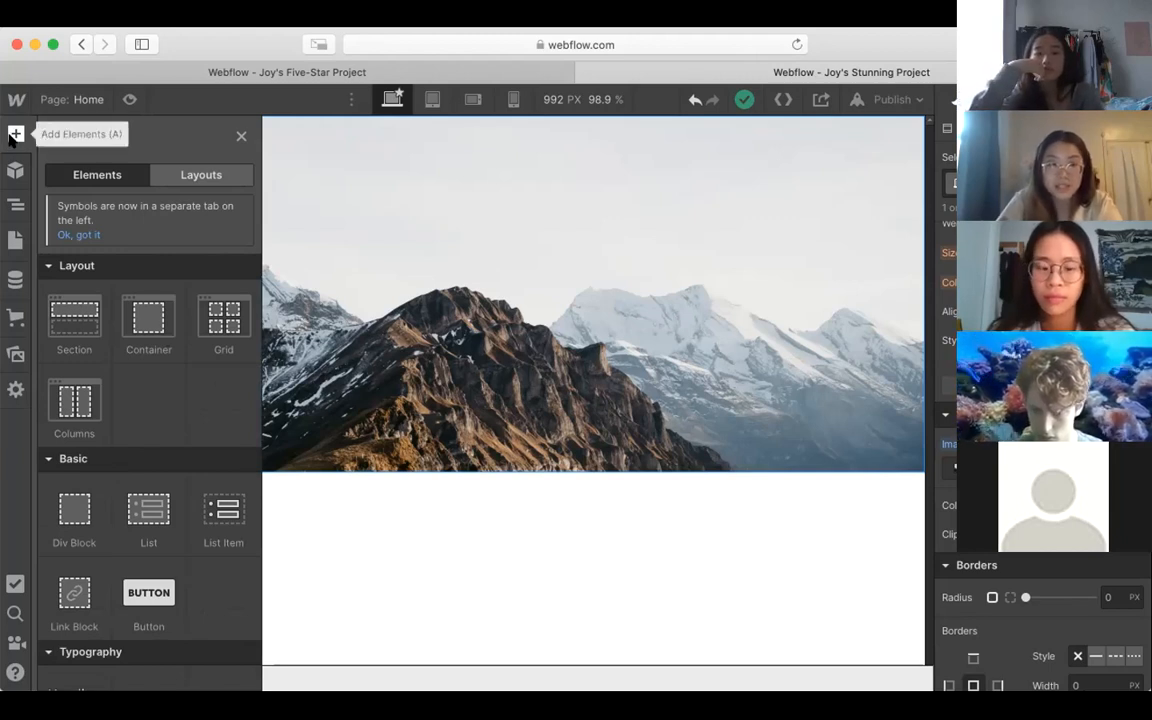
scroll(141, 386, down, 2)
scroll(141, 386, down, 10)
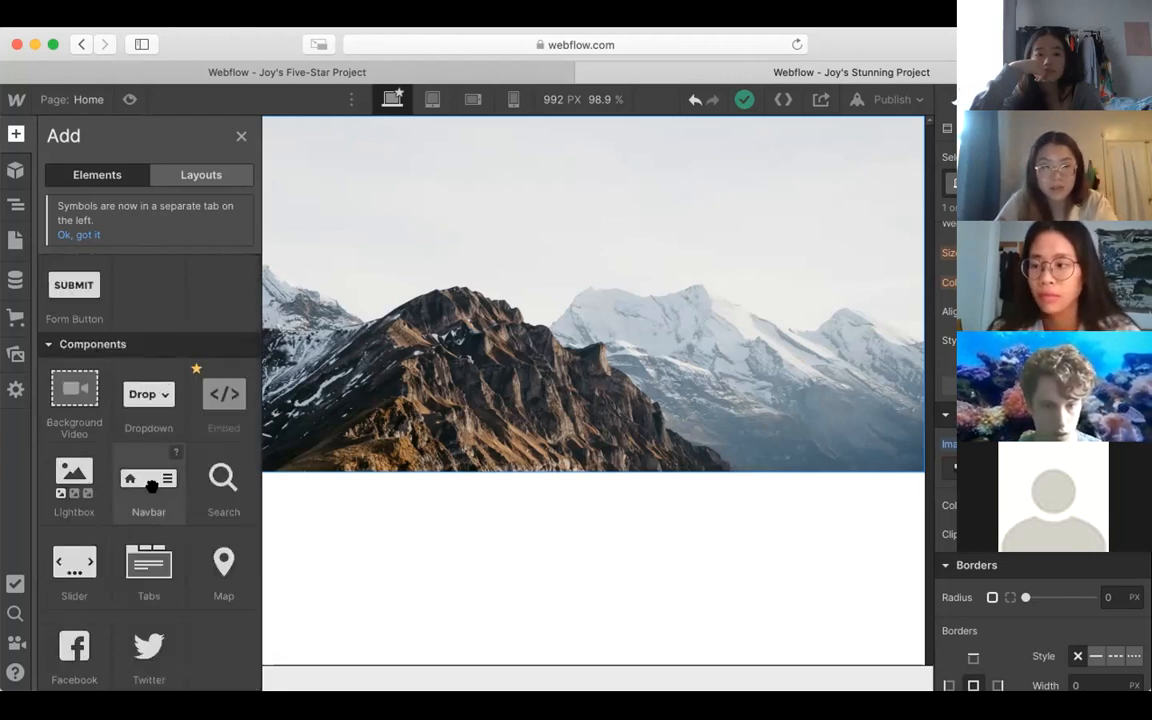
drag(147, 486, 563, 269)
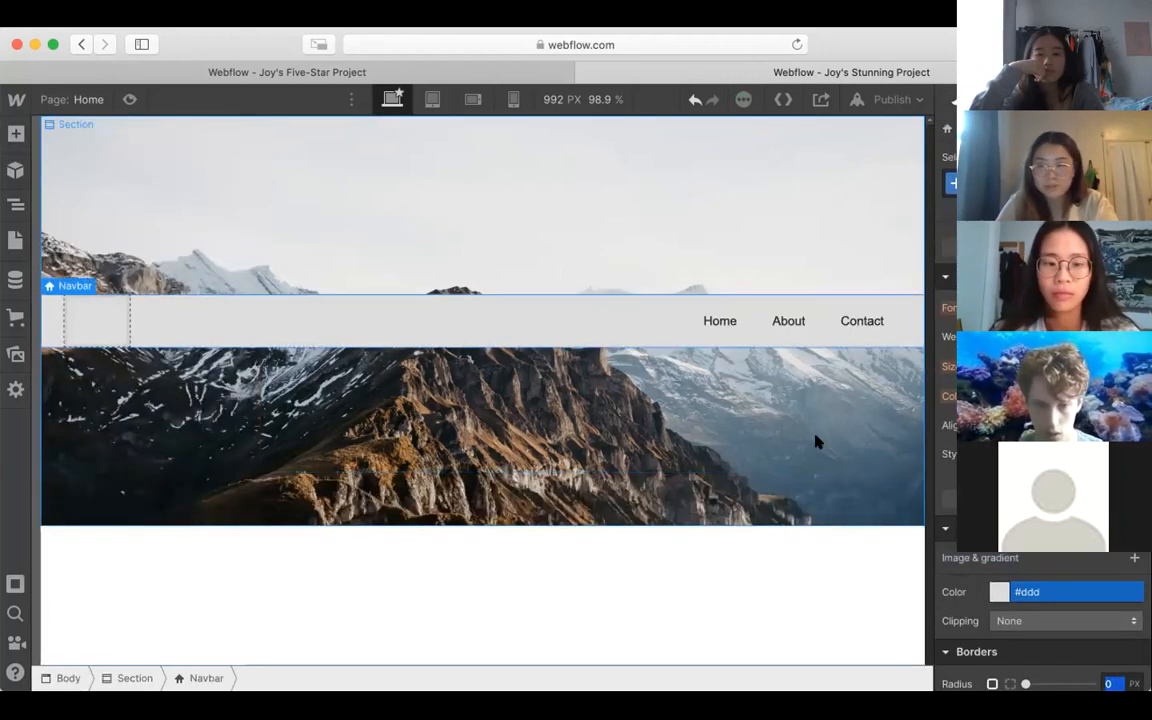
Step: Select the whole Navbar and move it up to the section's top edge using Relative position with a top offset of about -199 px
scroll(1040, 450, up, 3)
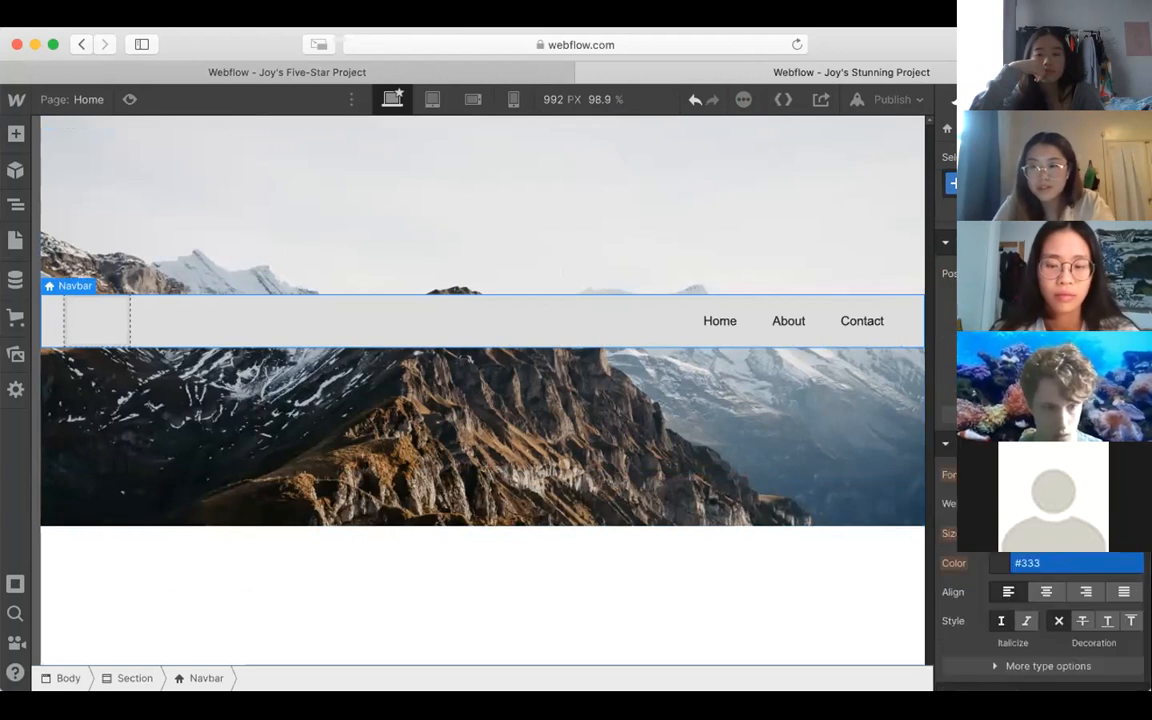
scroll(1040, 450, up, 3)
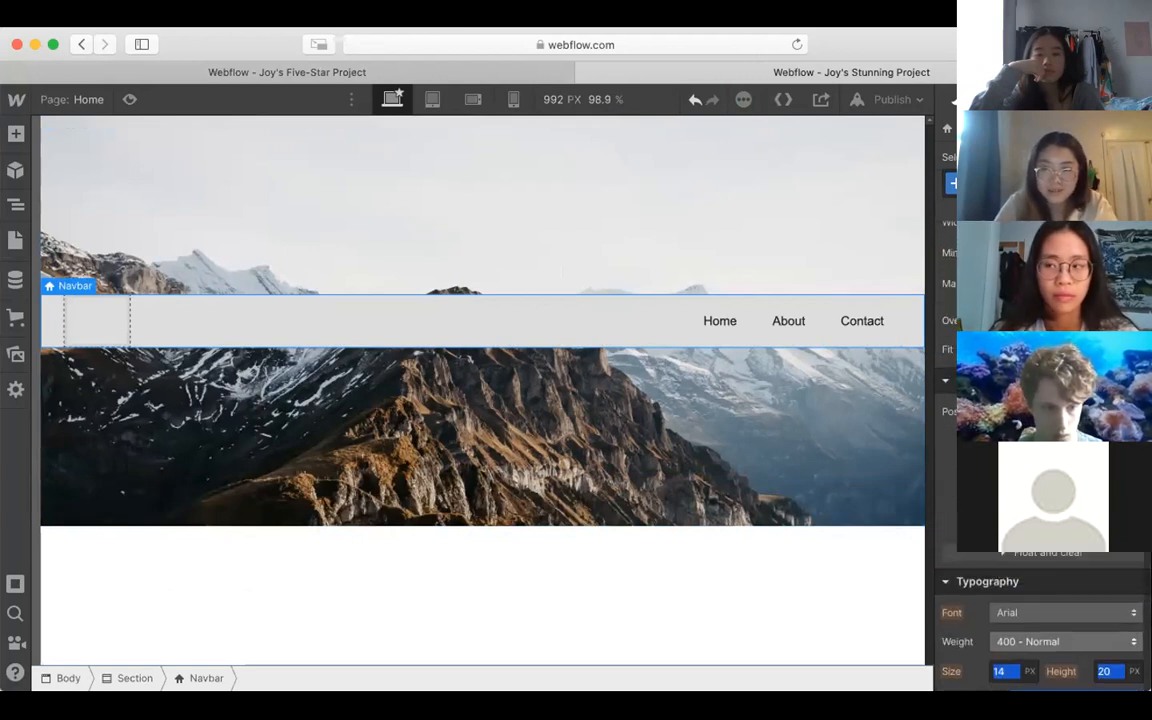
click(663, 309)
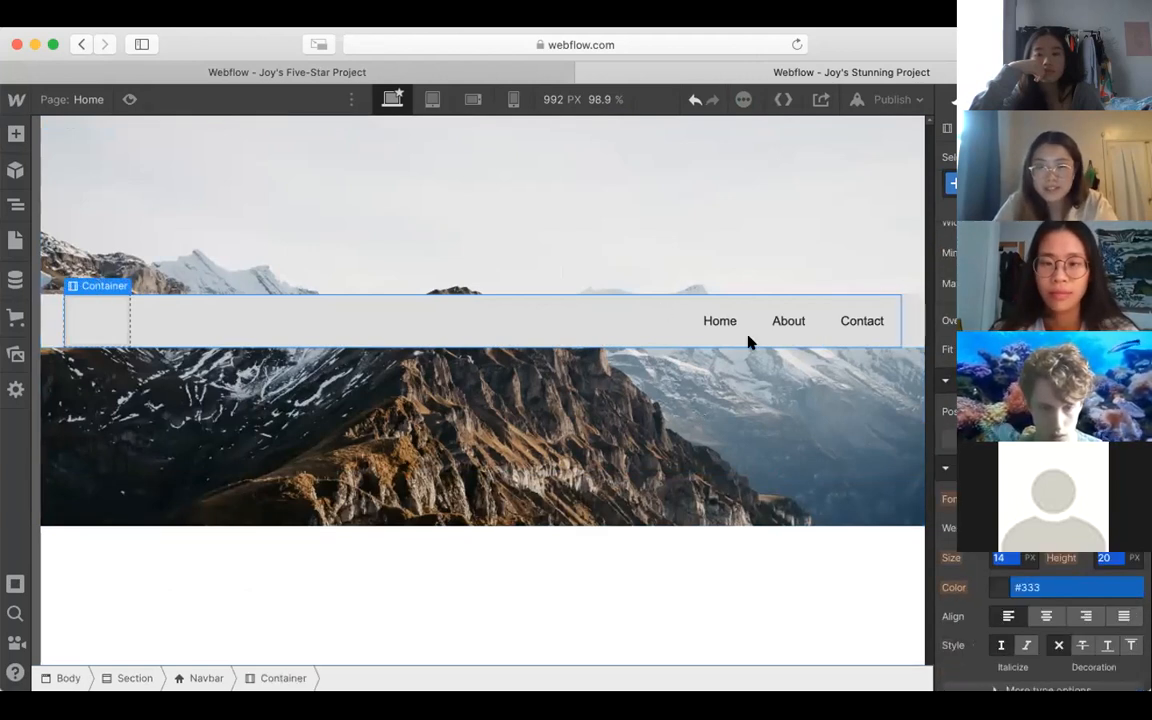
click(647, 346)
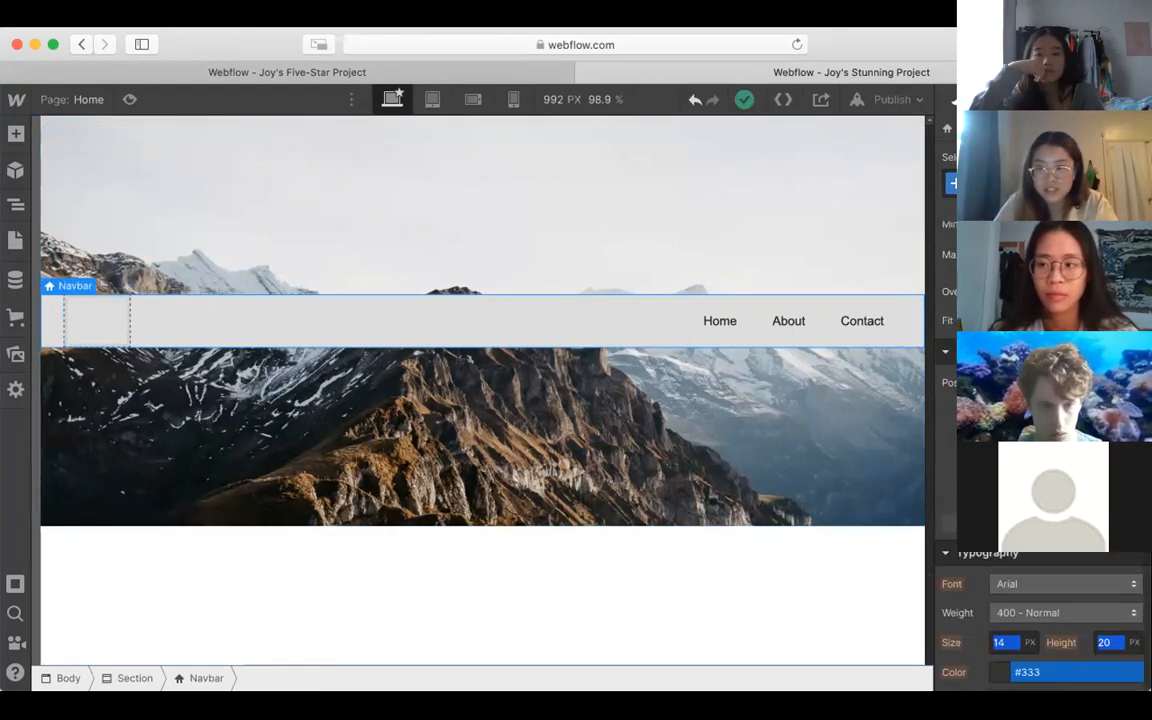
click(753, 571)
click(643, 327)
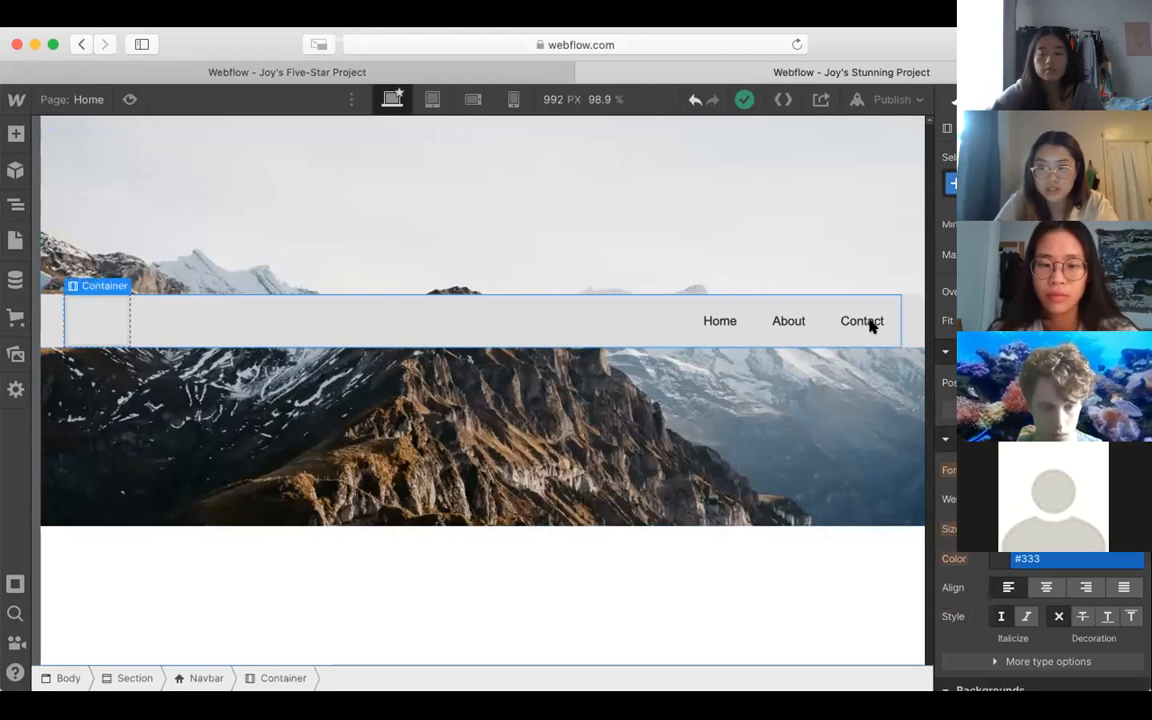
click(913, 315)
drag(1063, 410, 1086, 293)
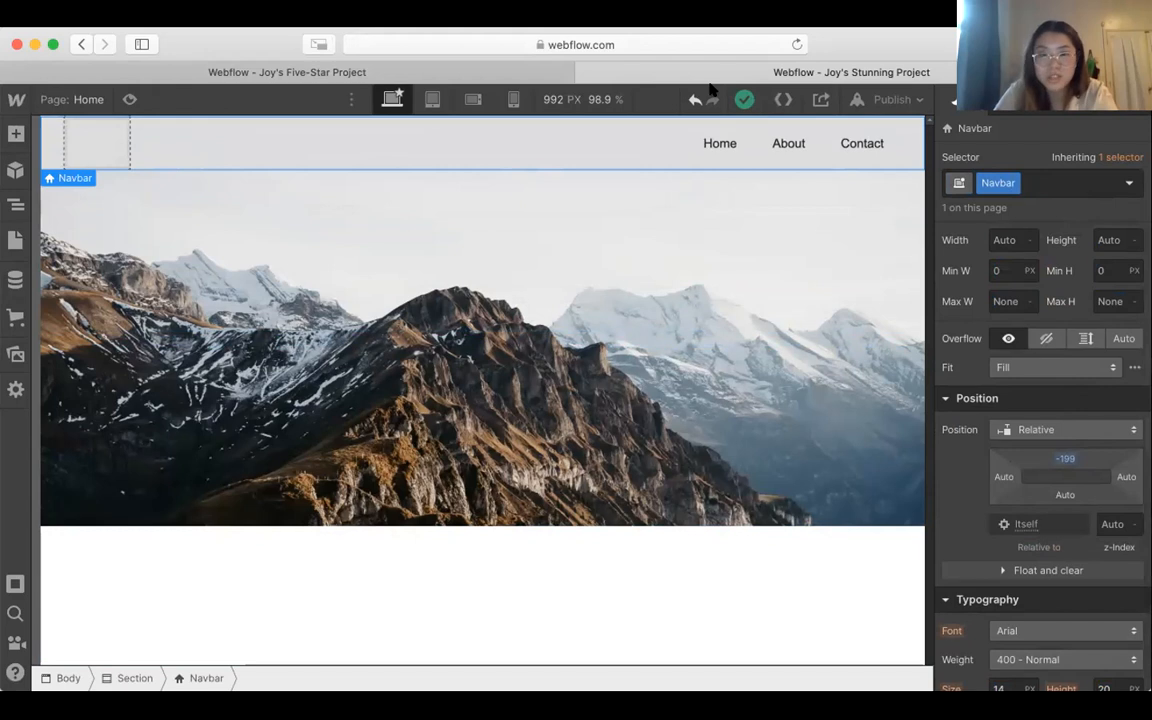
click(17, 137)
scroll(163, 358, down, 2)
scroll(163, 358, down, 8)
scroll(133, 463, down, 2)
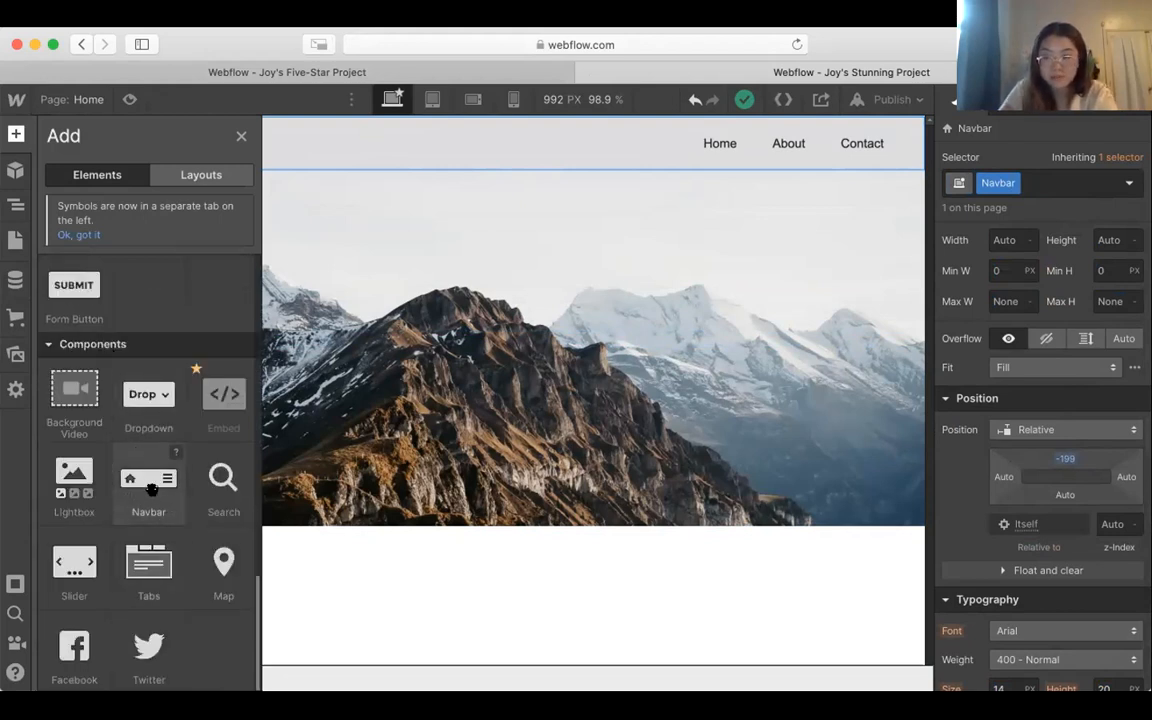
drag(151, 488, 689, 602)
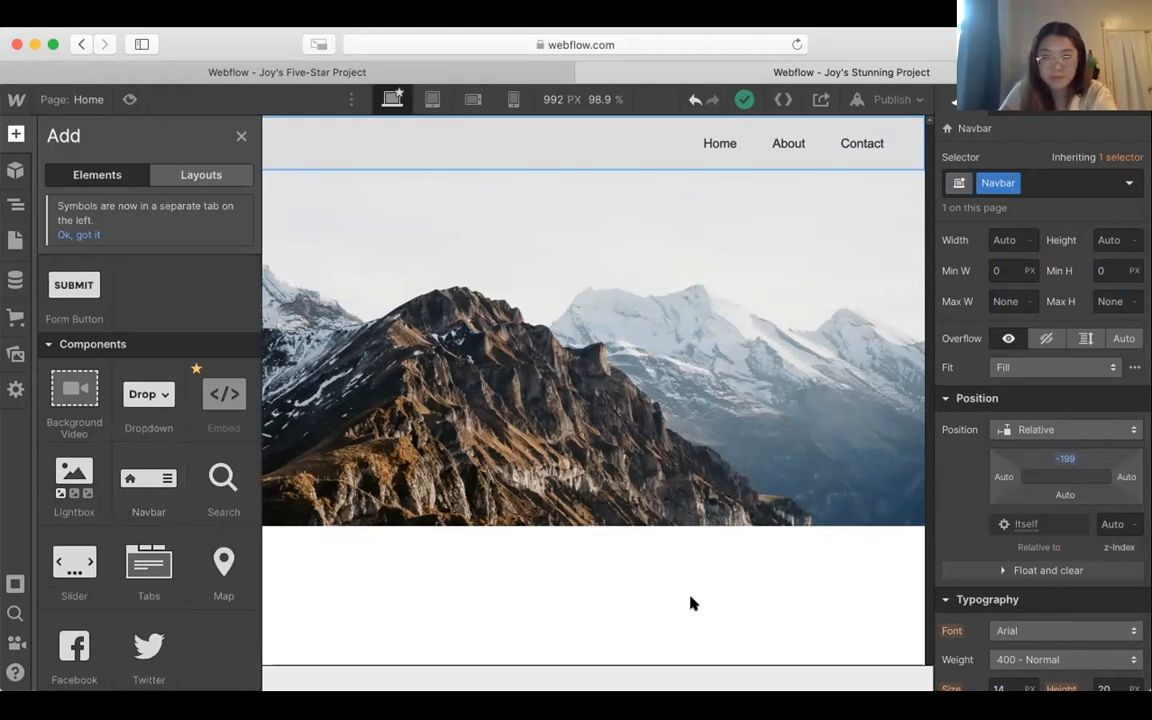
click(690, 598)
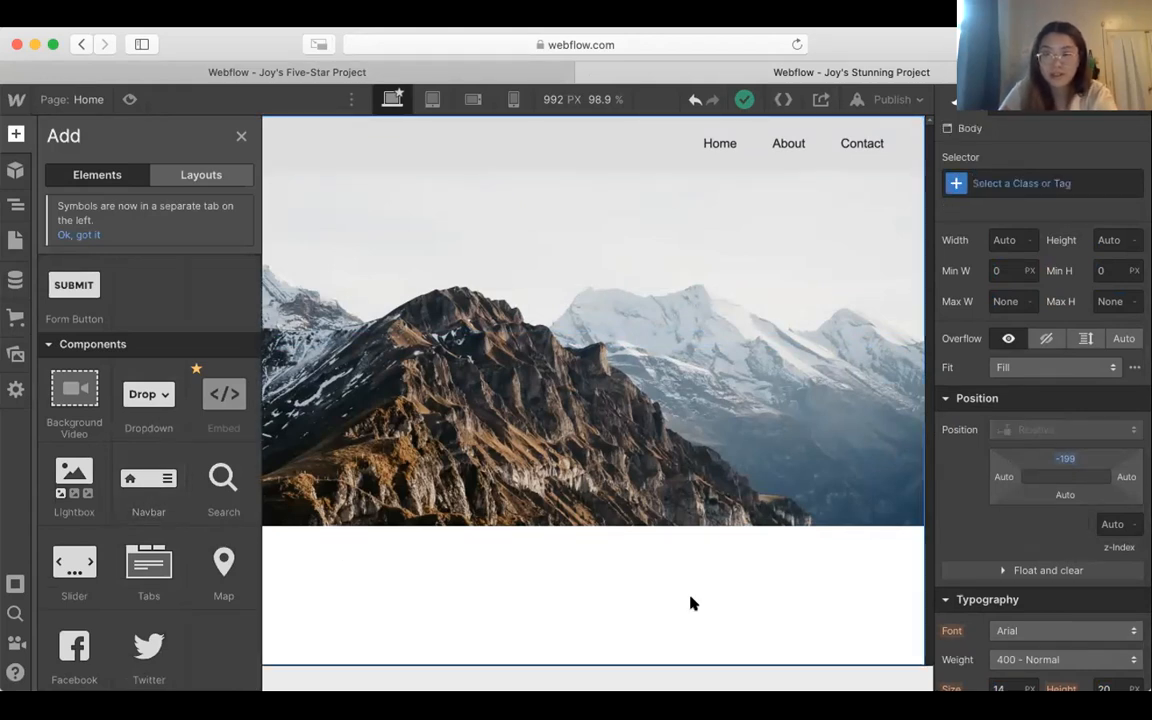
Step: Set the Navbar's relative top offset to -200 px
click(528, 145)
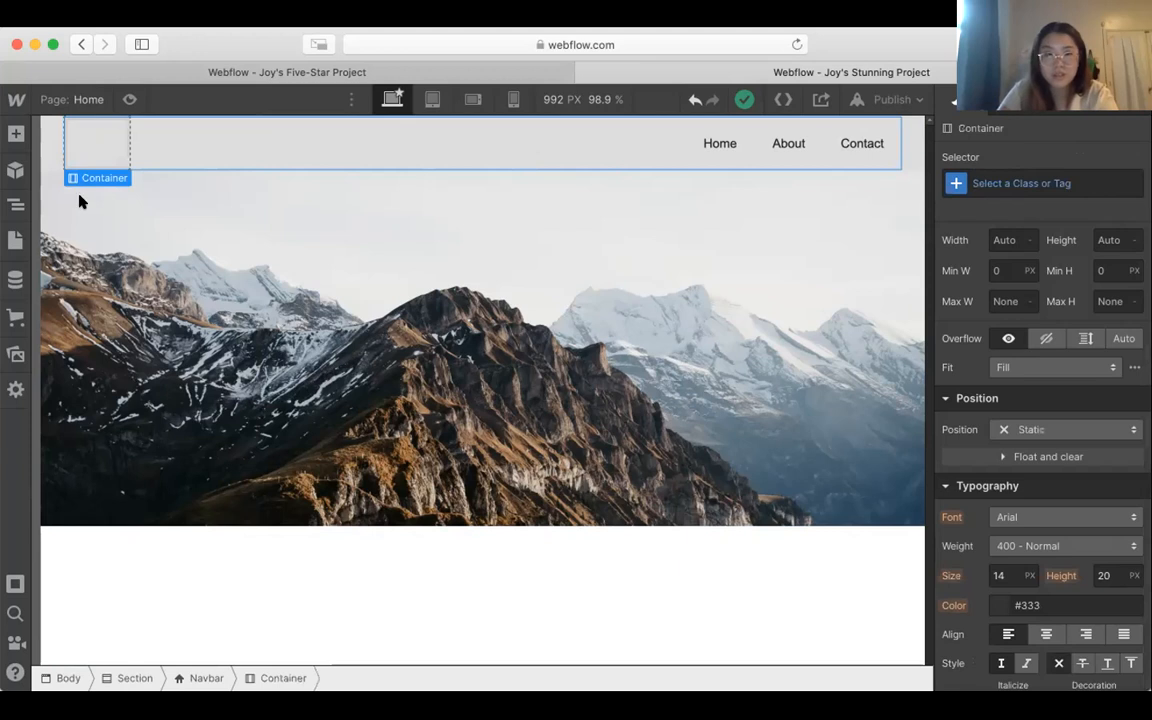
click(45, 143)
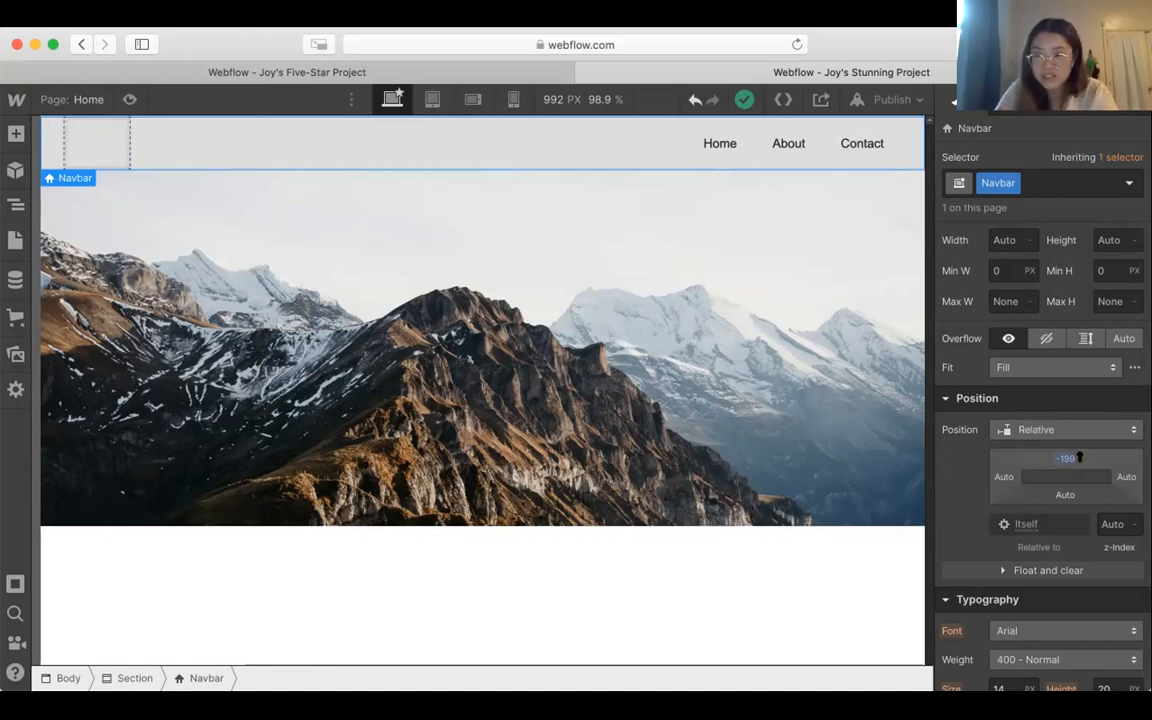
click(1064, 459)
text(-200)
key(Return)
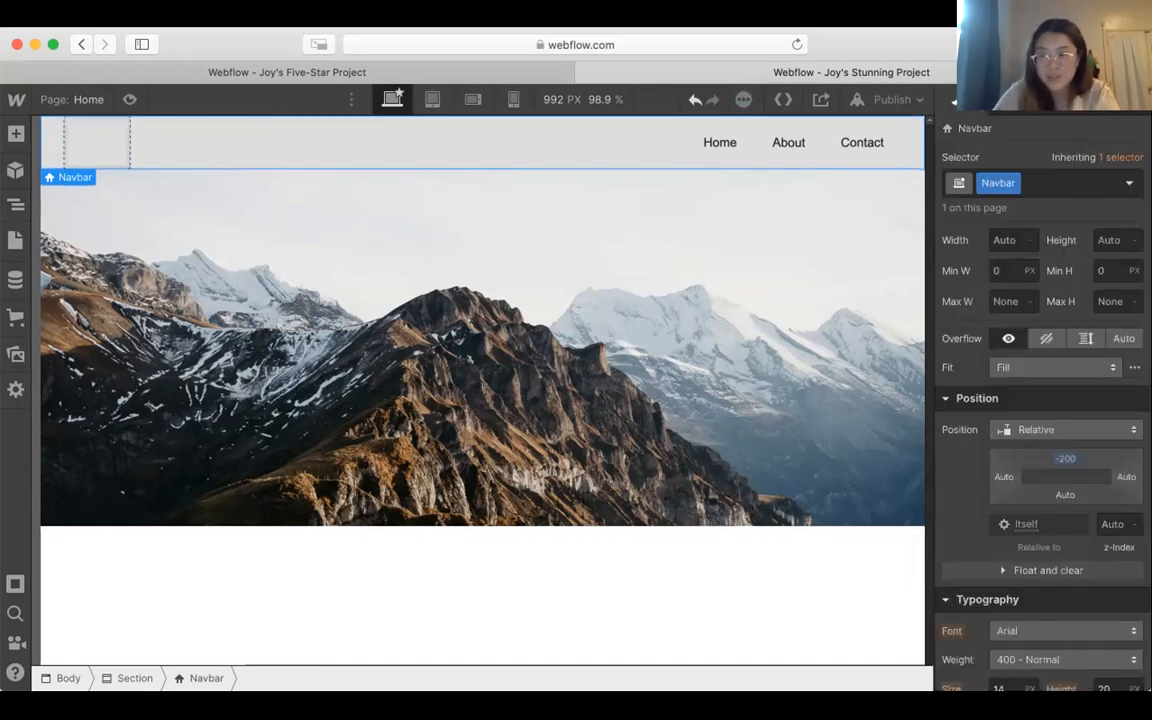
click(868, 560)
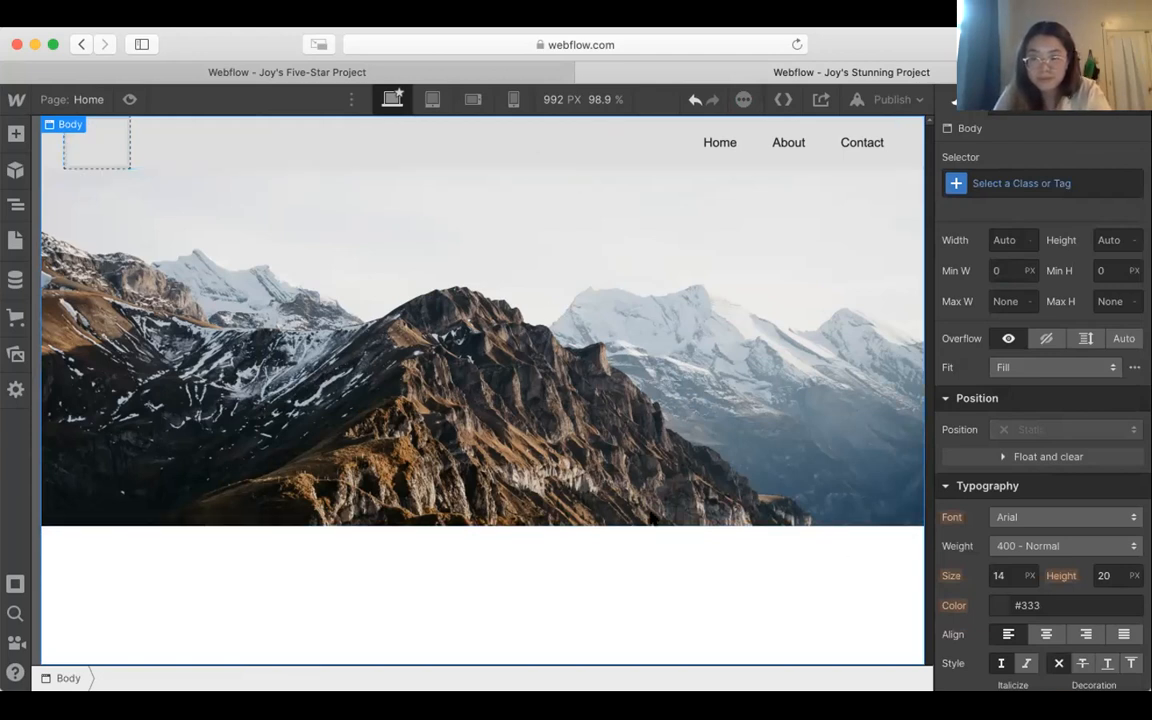
Step: Add an H1 heading to the mountain-photo section and replace its placeholder text with the portfolio owner's full name in capitals
click(16, 134)
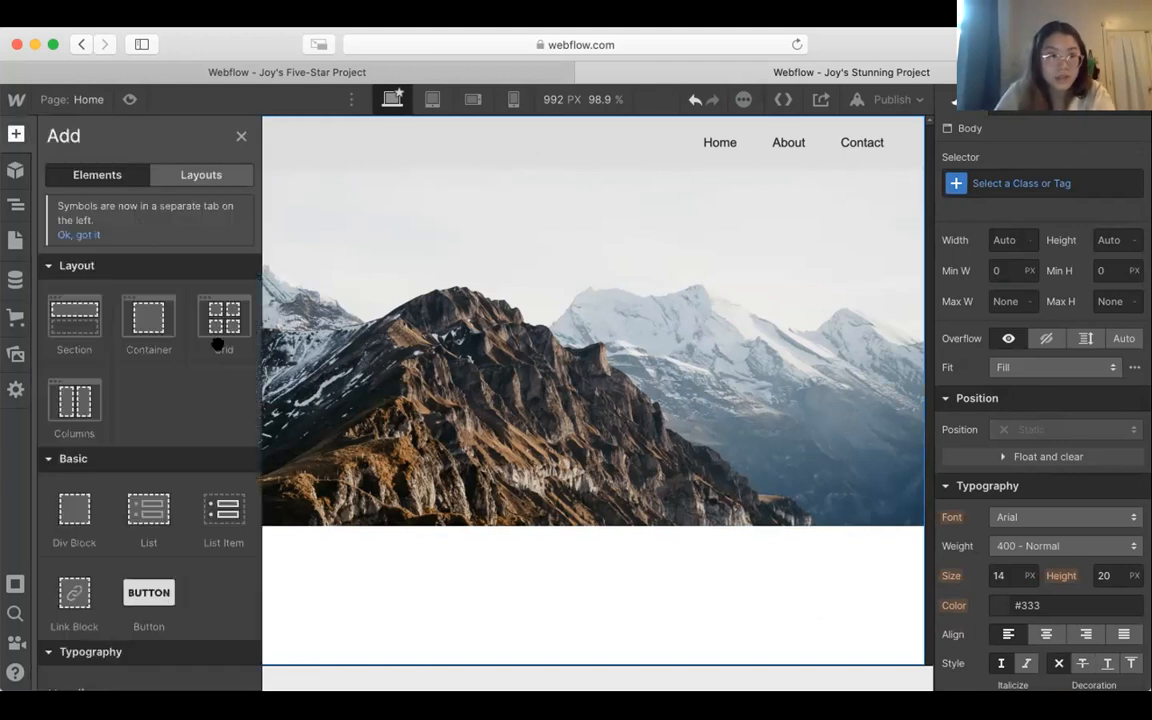
scroll(218, 344, down, 5)
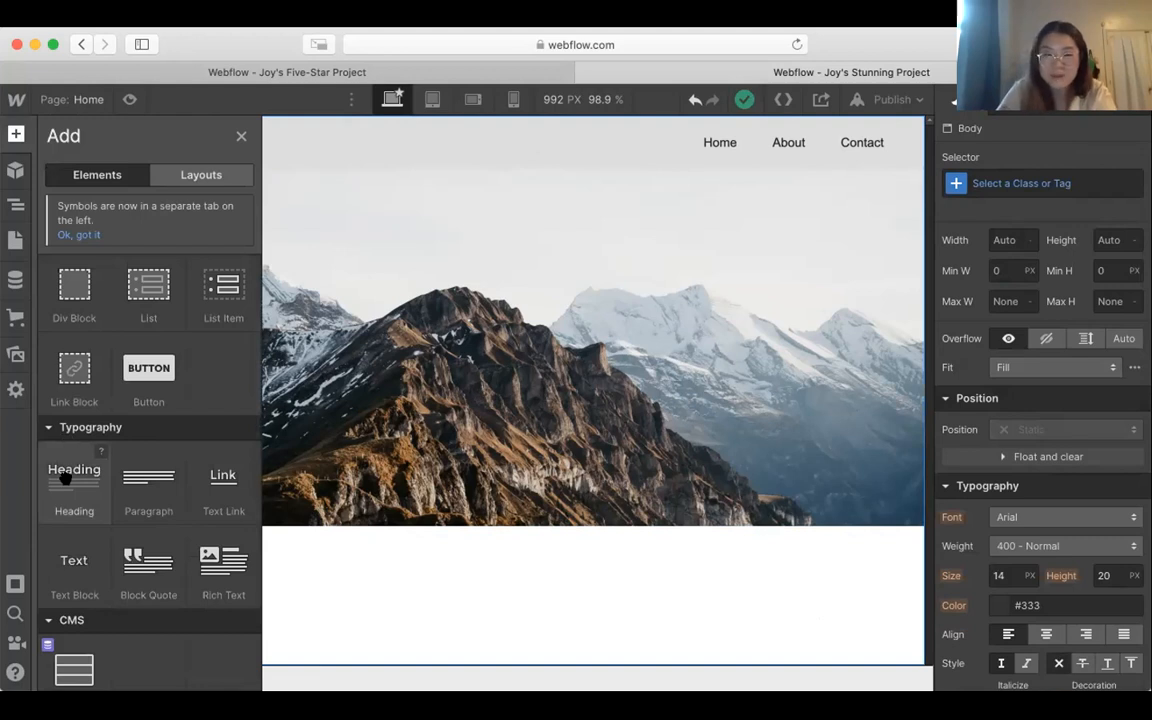
drag(65, 478, 537, 326)
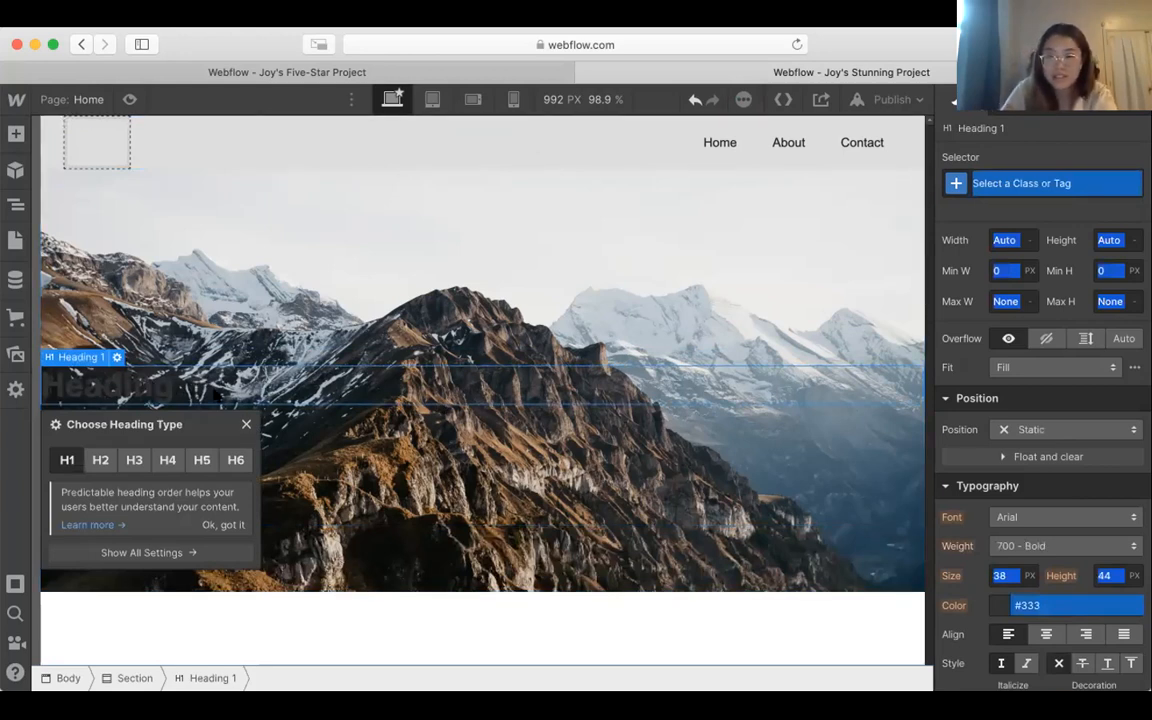
double_click(178, 381)
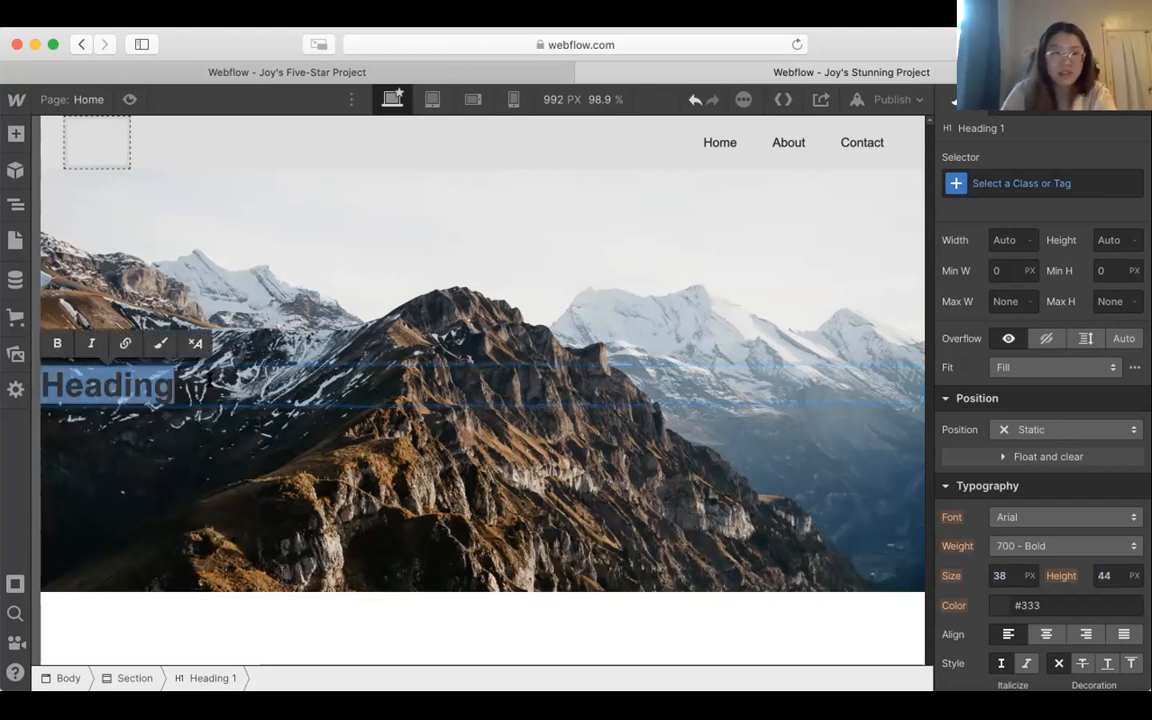
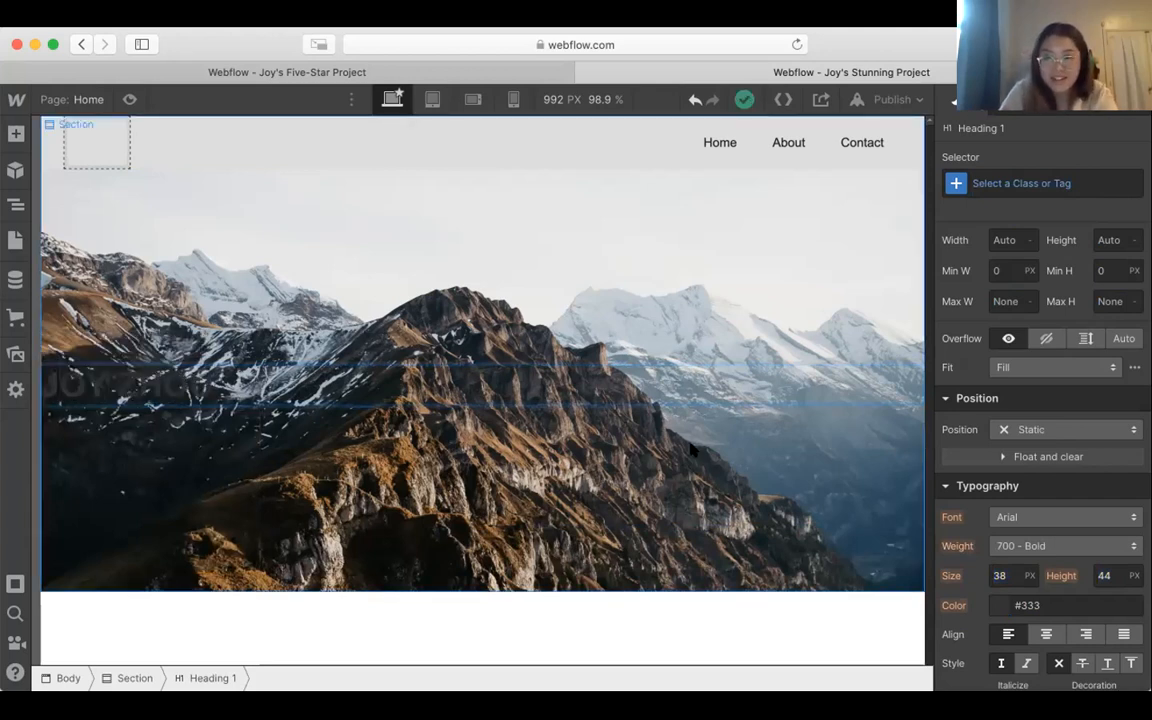
Step: Set the font of the name heading in the mountain-photo section to Montserrat
scroll(1063, 485, down, 3)
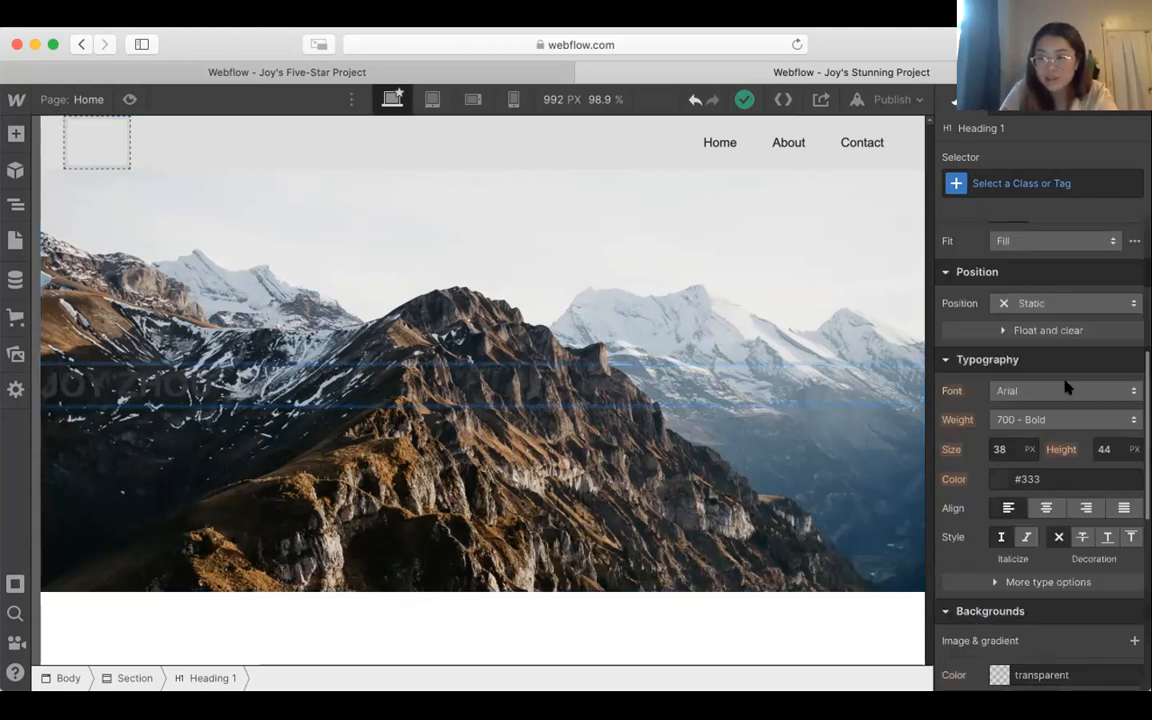
scroll(1065, 387, down, 1)
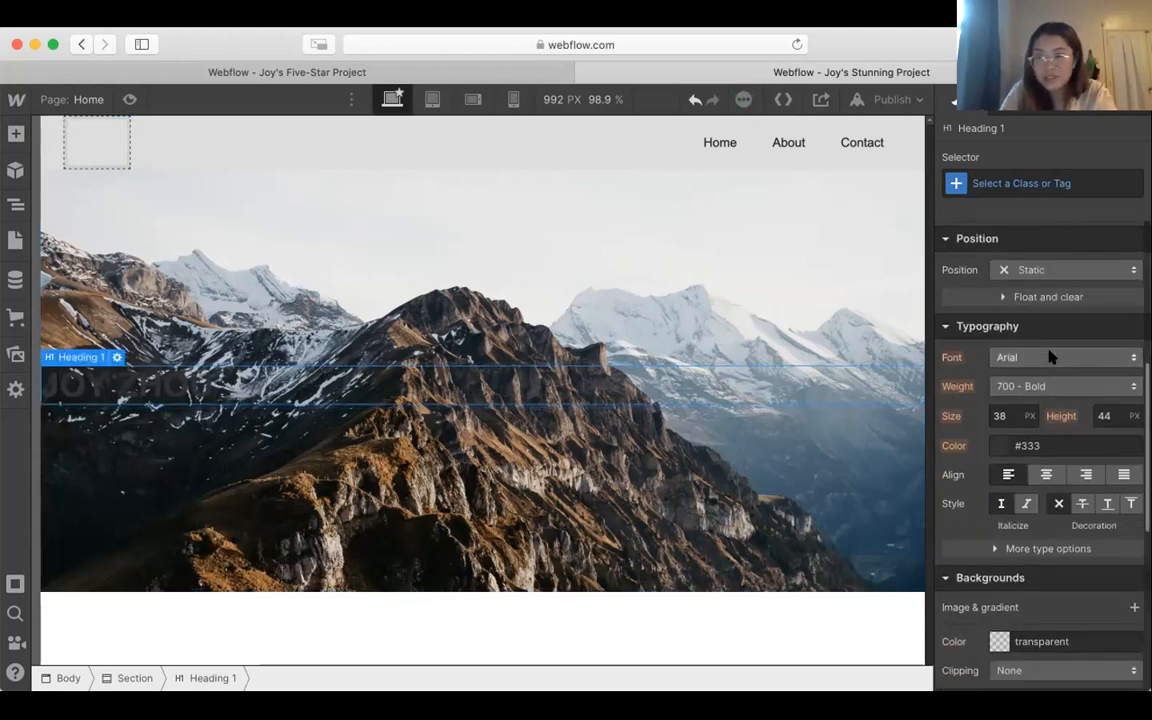
click(1010, 357)
click(190, 384)
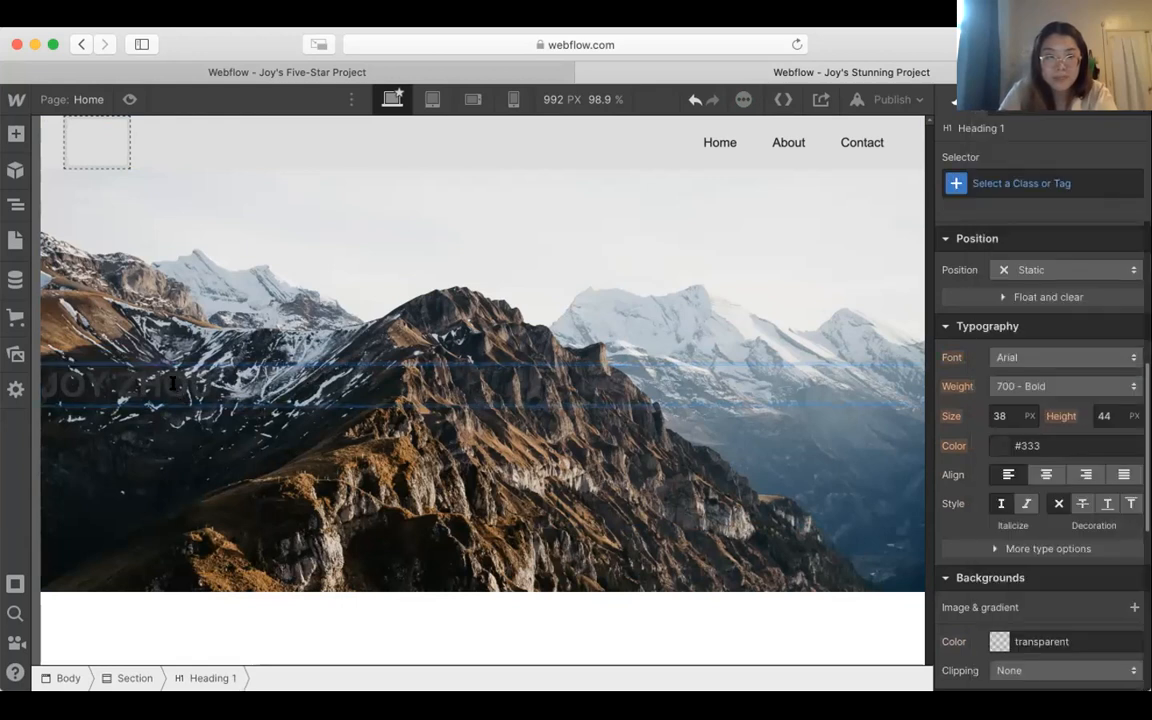
triple_click(175, 382)
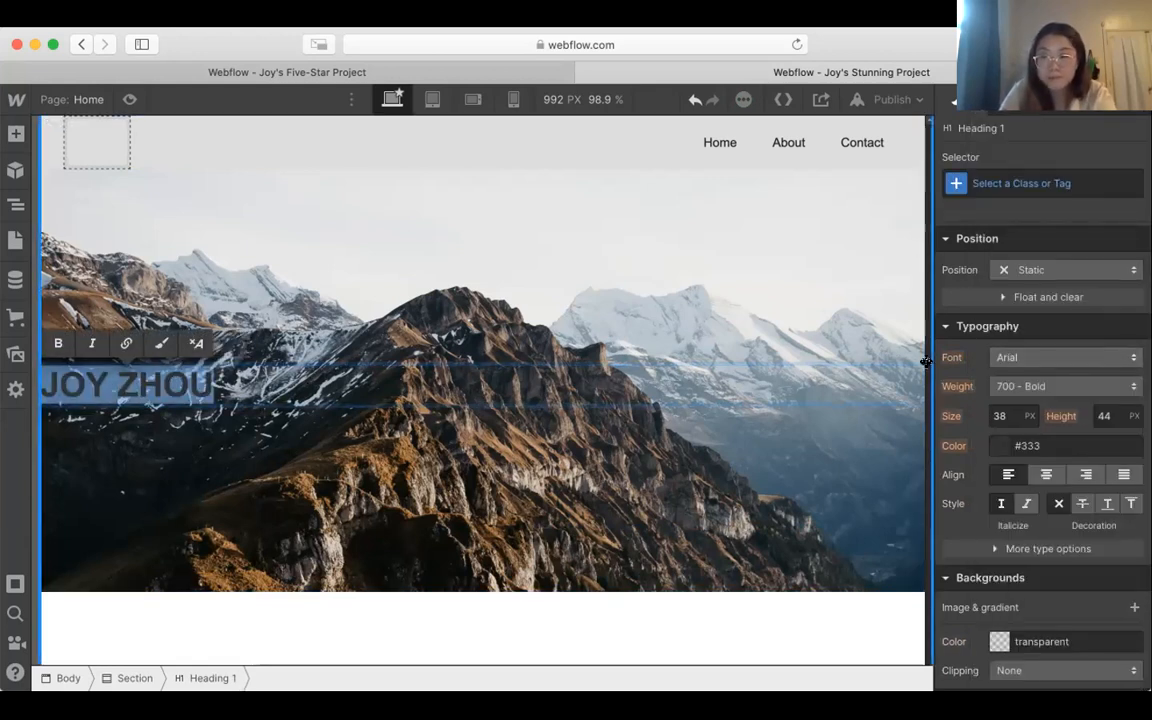
scroll(1036, 296, up, 5)
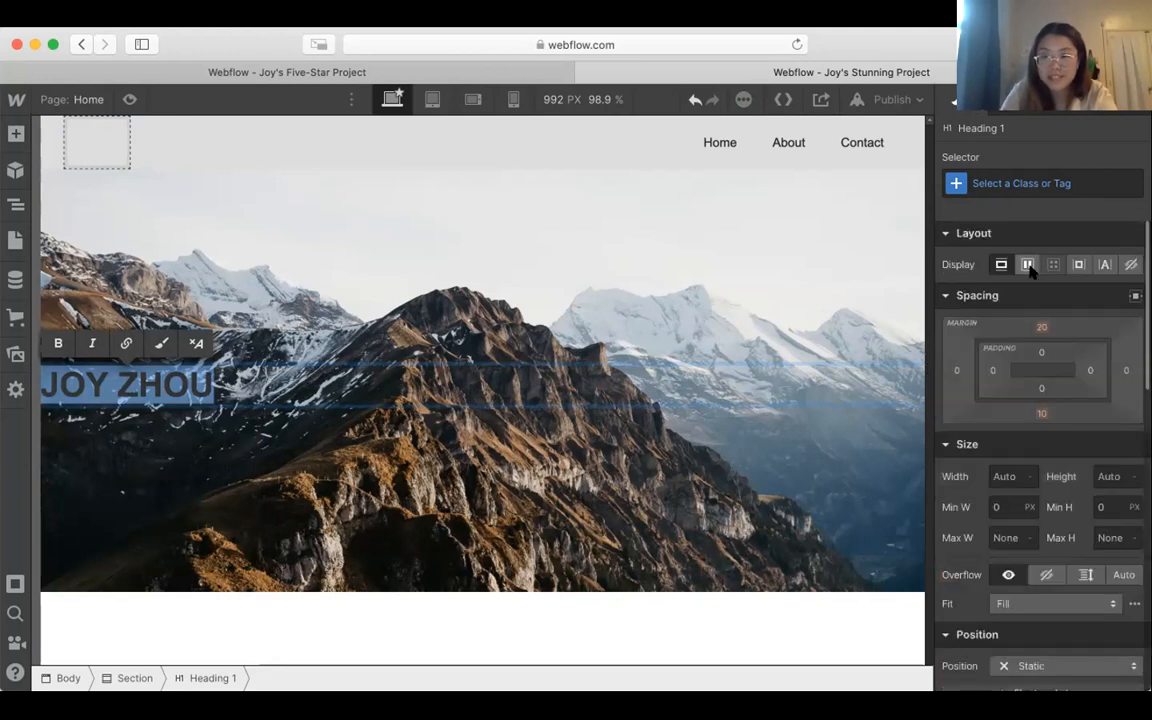
scroll(1031, 270, down, 5)
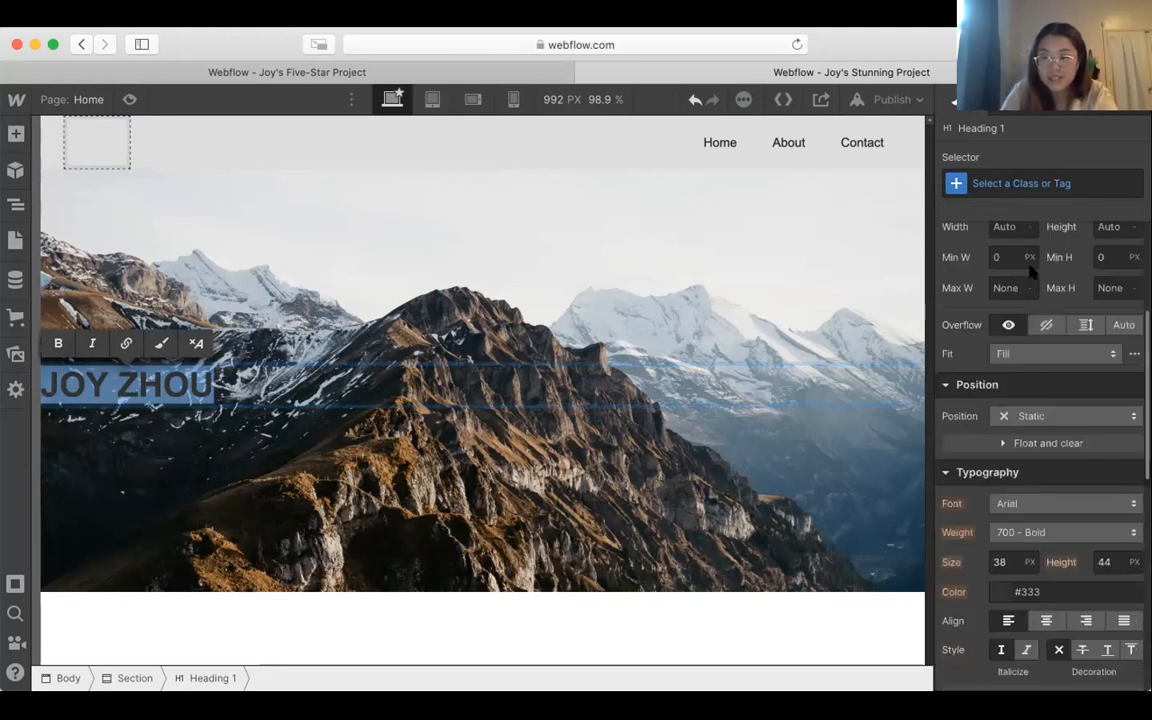
scroll(1033, 270, down, 3)
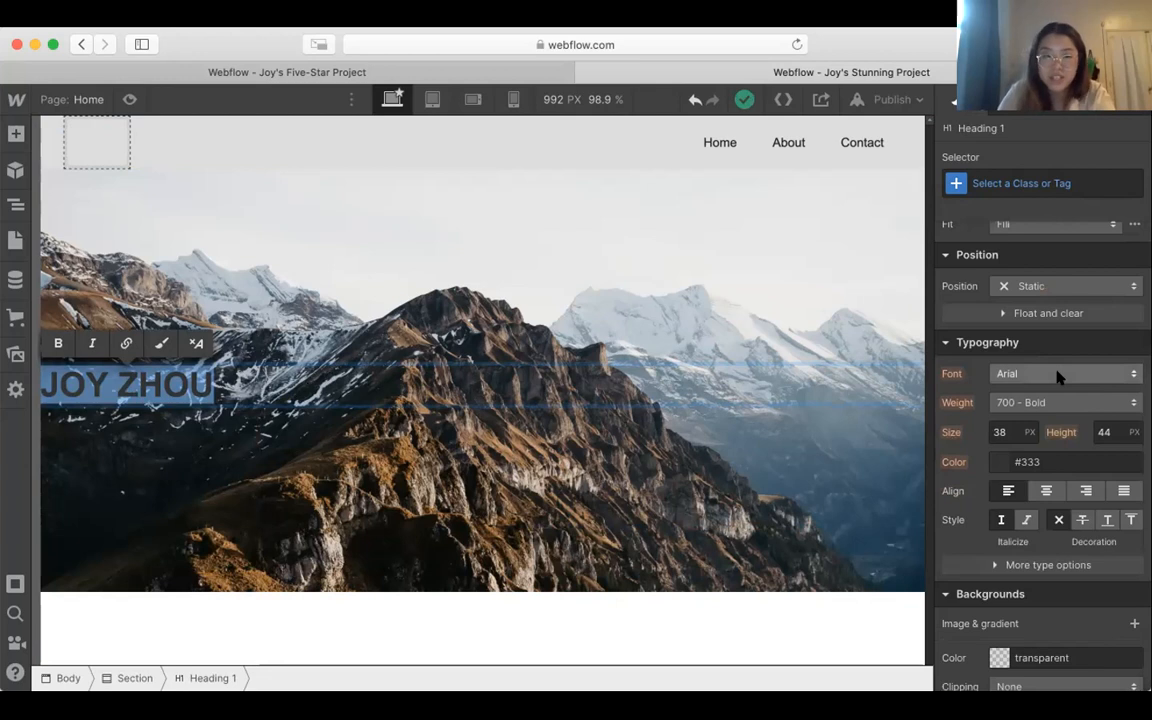
click(1059, 376)
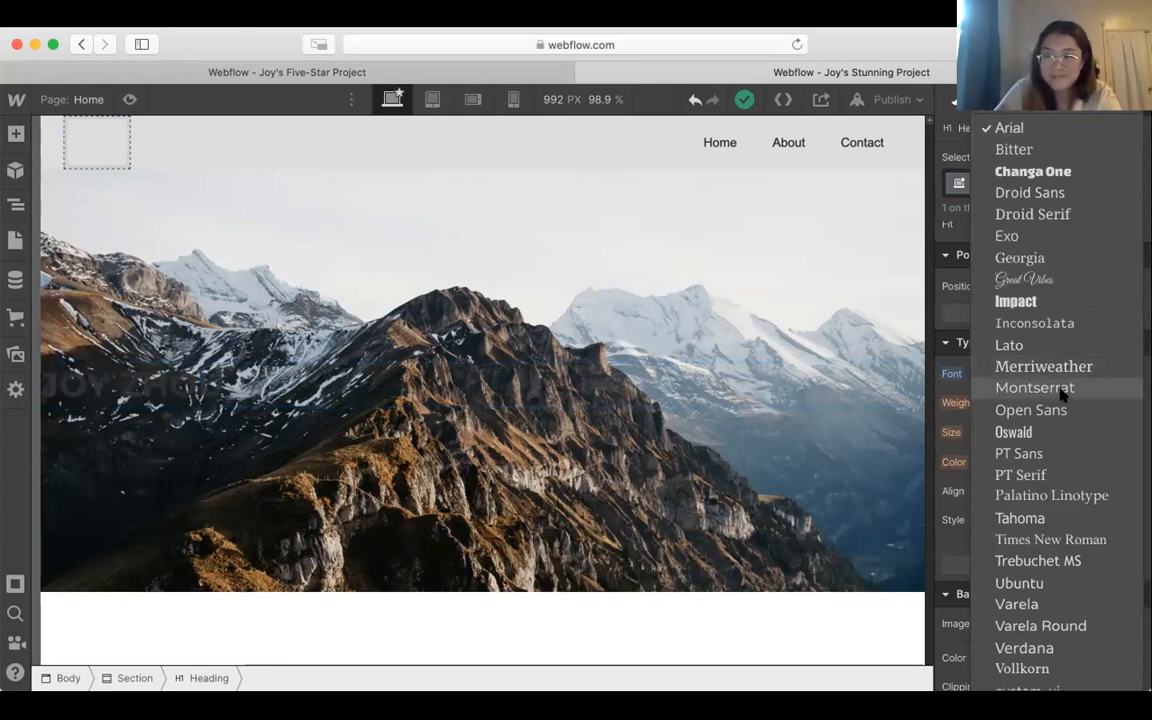
click(1062, 395)
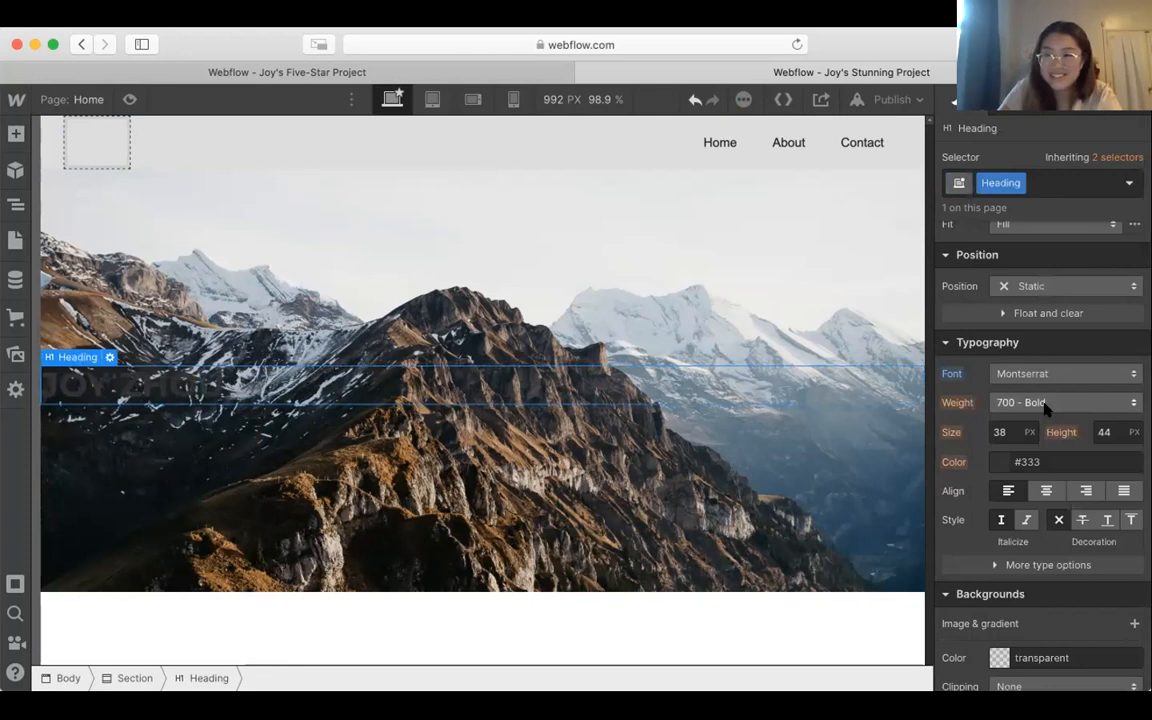
Step: Set the name heading's weight to 400 - Normal and center-align its text
click(1043, 403)
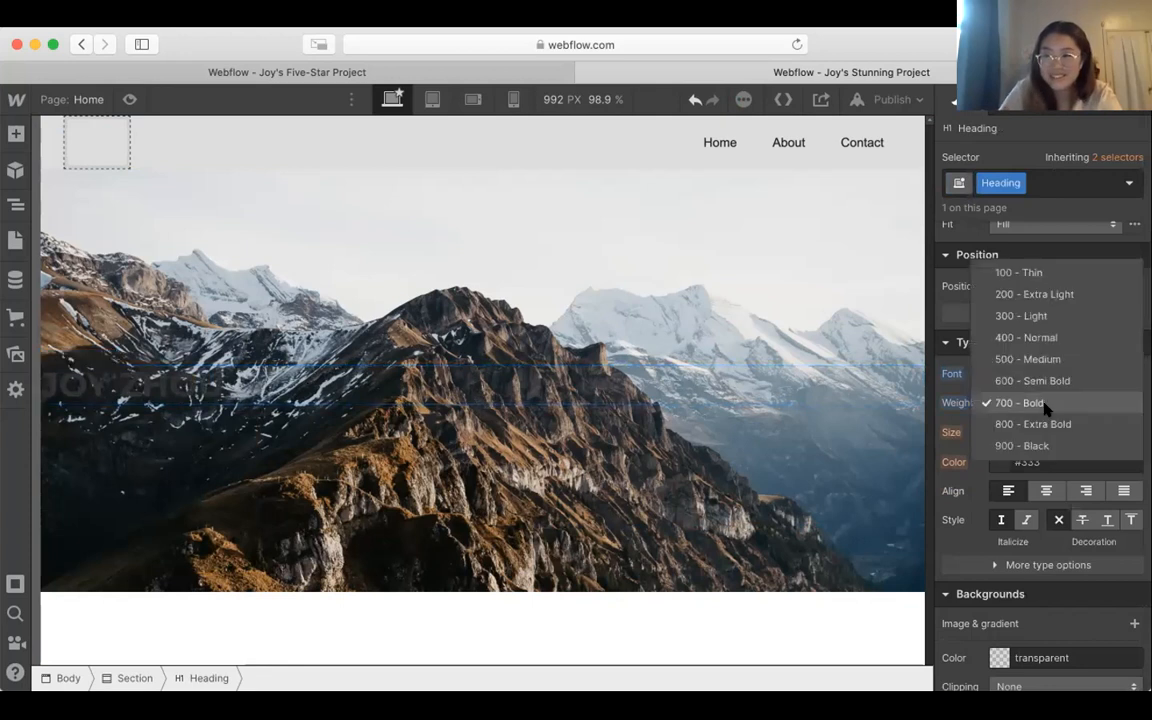
click(1043, 337)
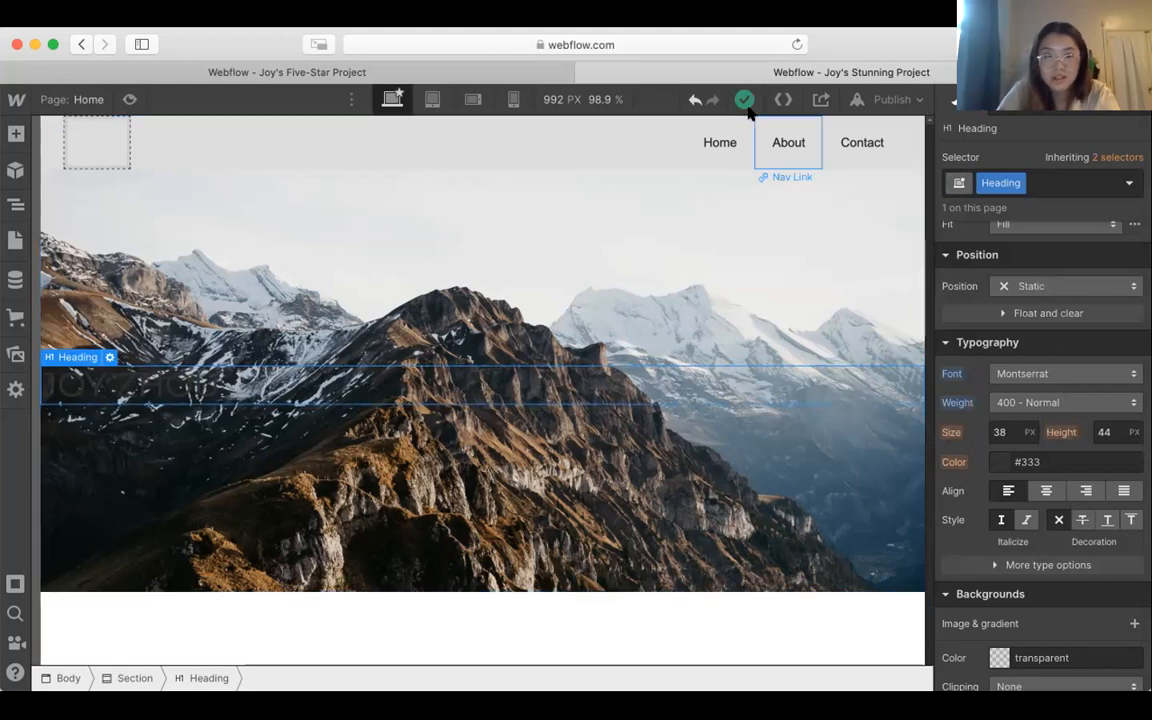
click(1045, 490)
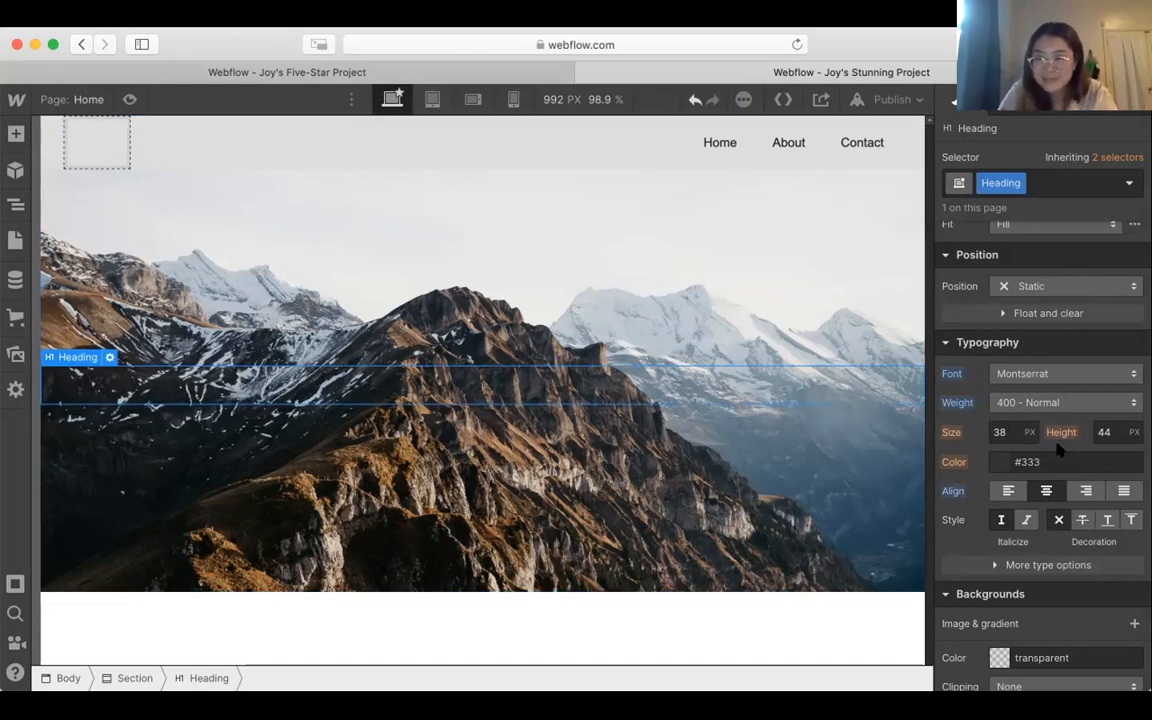
Step: Adjust the name heading's vertical spacing to move it up into the sky area, between the Navbar and the mountain peaks
scroll(1060, 450, up, 5)
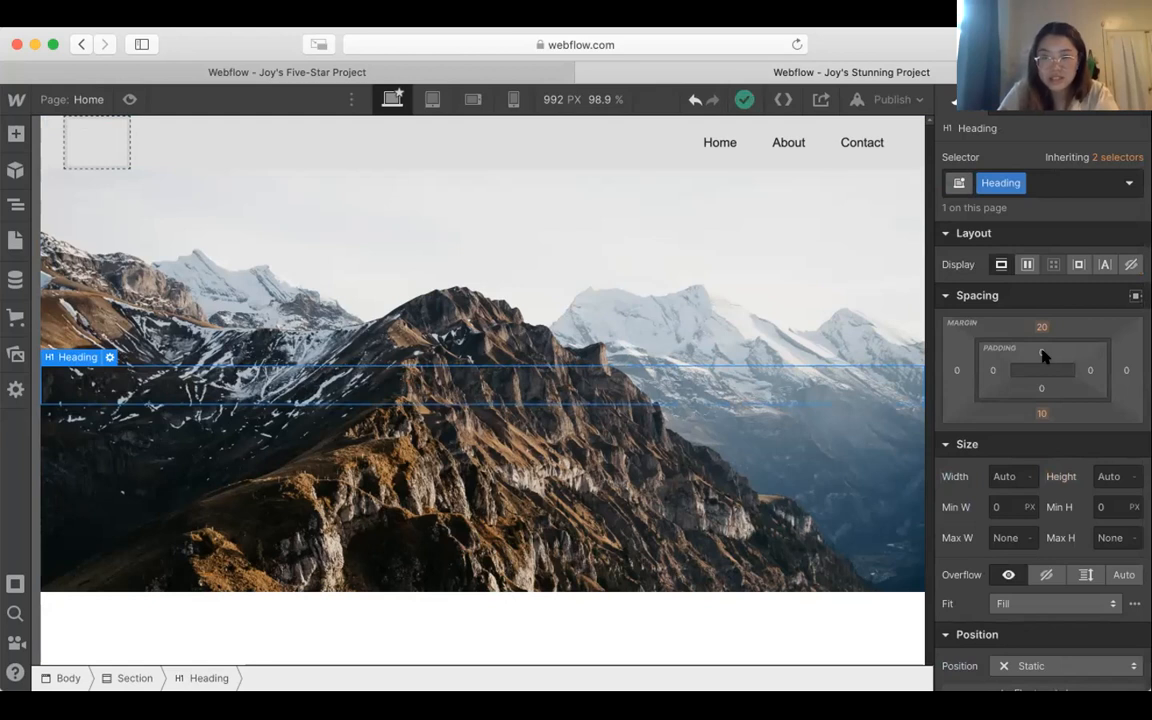
drag(1043, 362, 1047, 425)
click(586, 560)
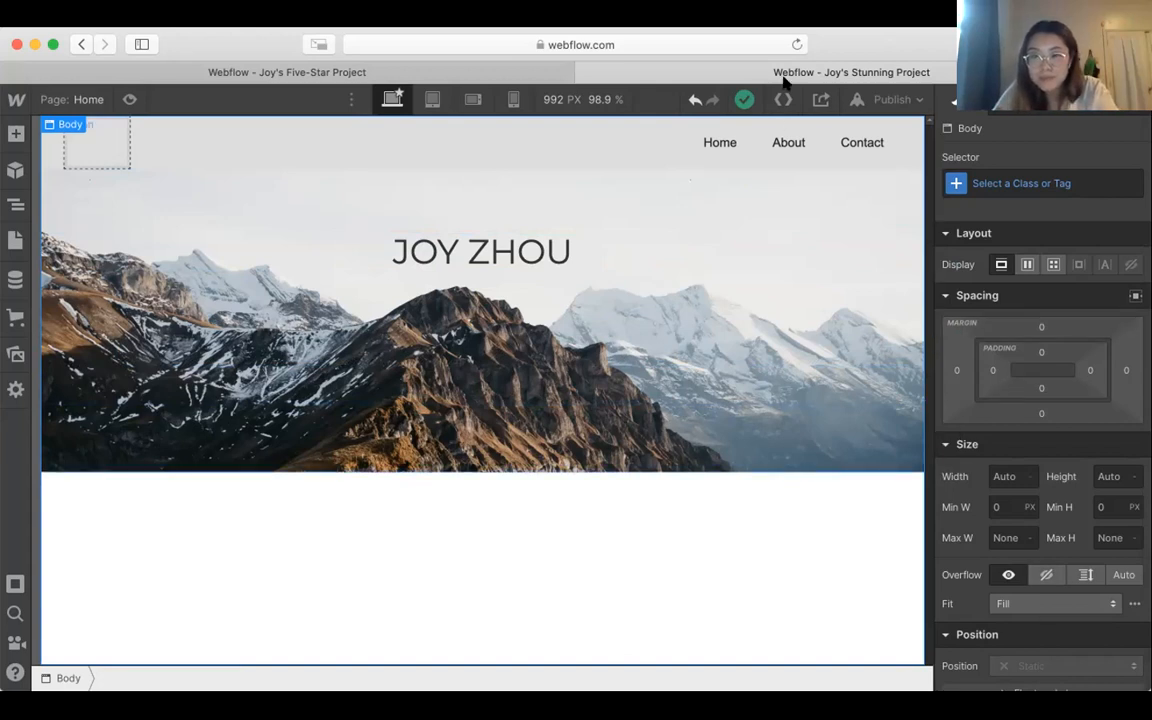
Step: Set the Navbar's background color to transparent
mouse_move(752, 106)
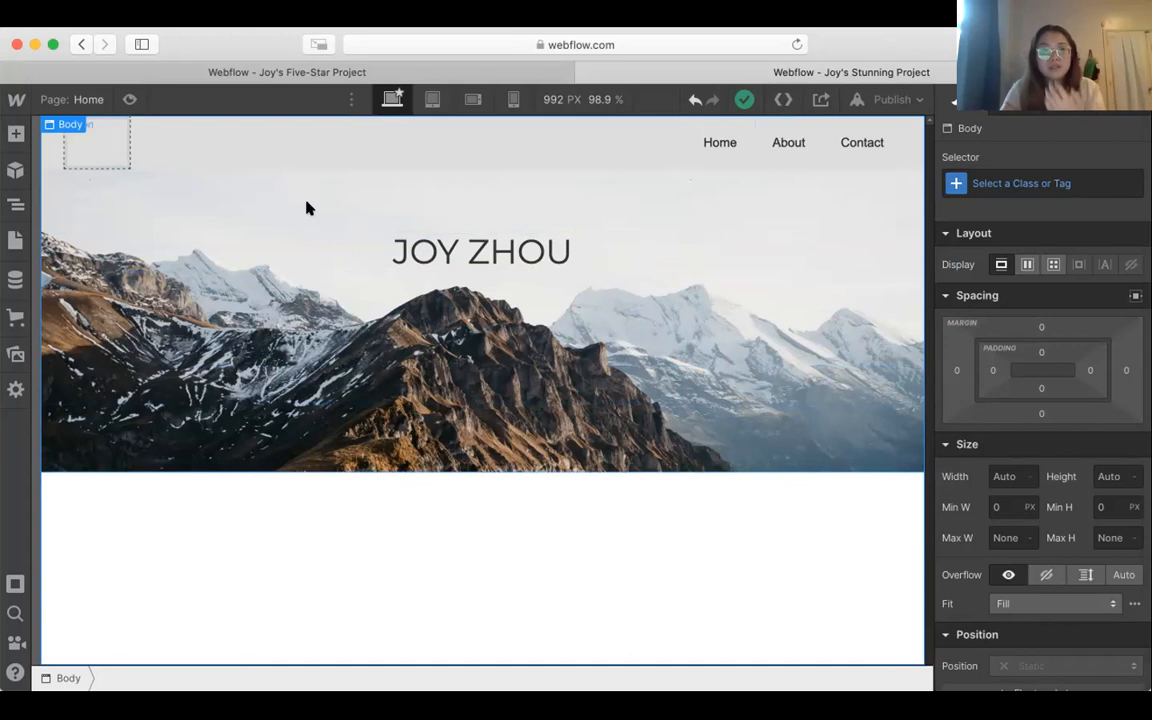
click(52, 148)
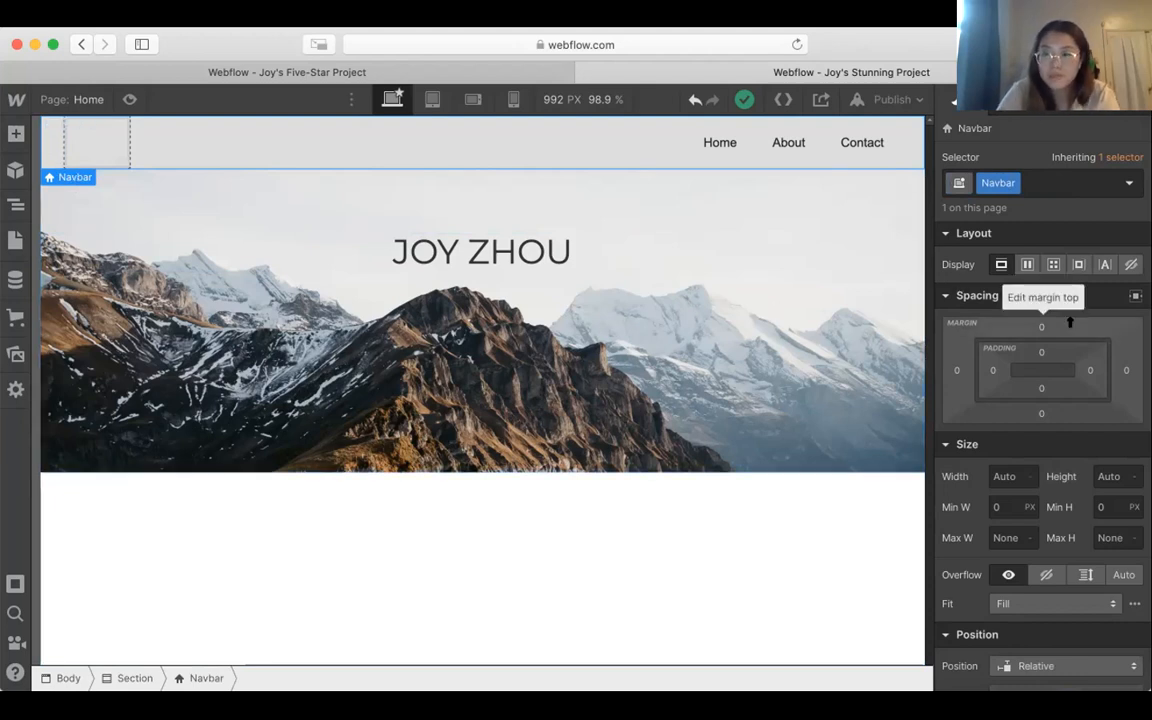
scroll(1069, 322, down, 5)
scroll(1069, 322, down, 10)
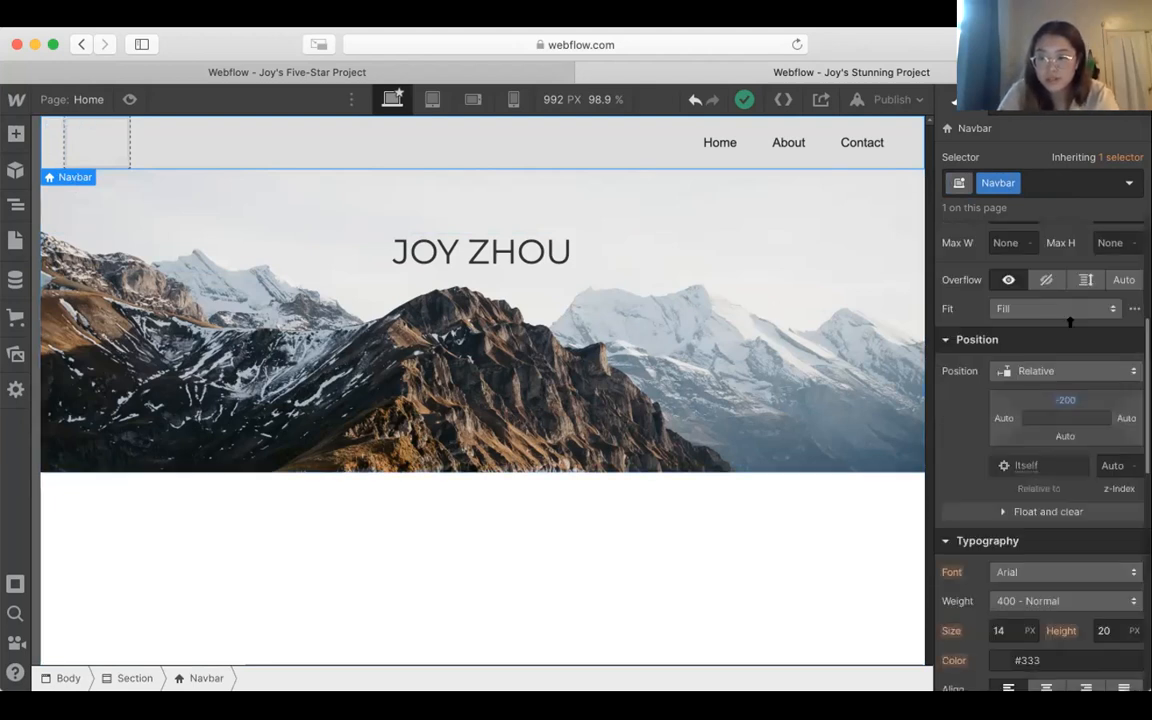
scroll(1069, 322, down, 3)
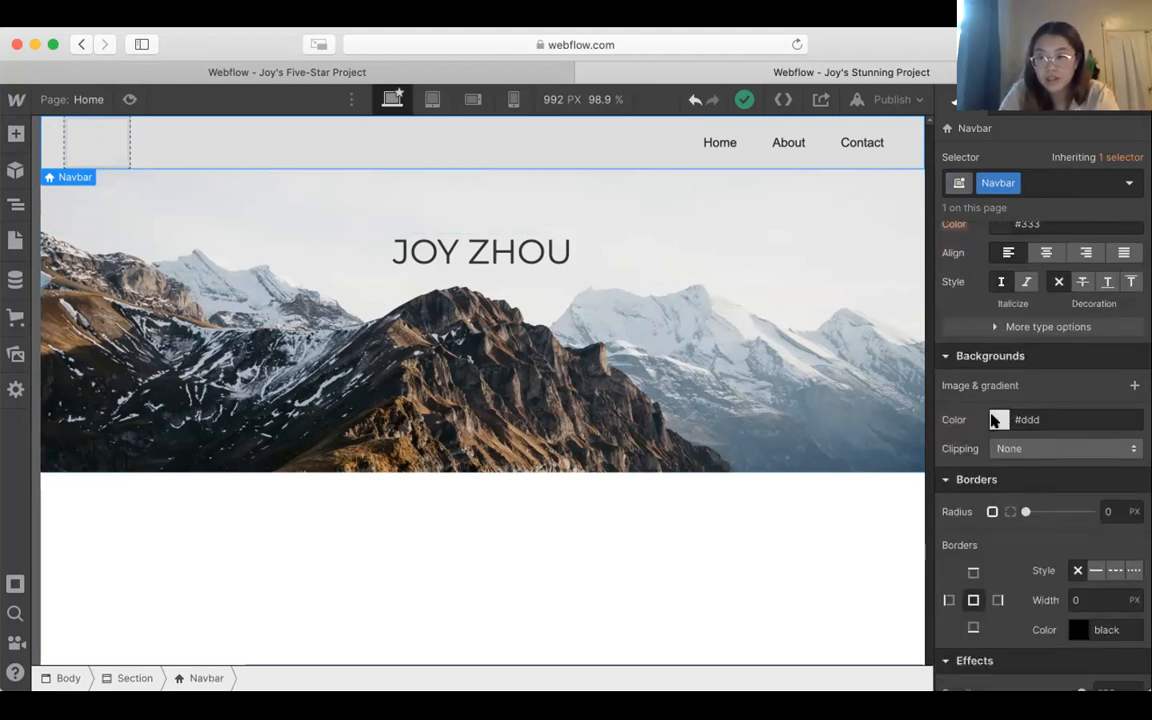
click(999, 419)
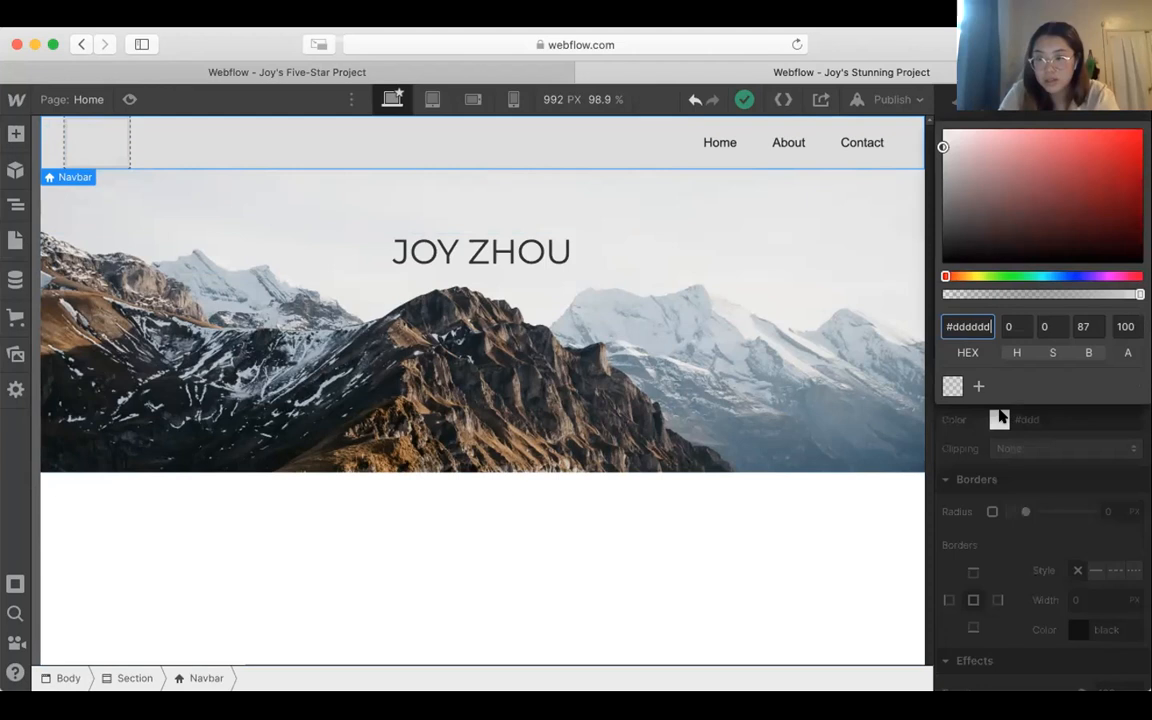
click(951, 386)
click(951, 386)
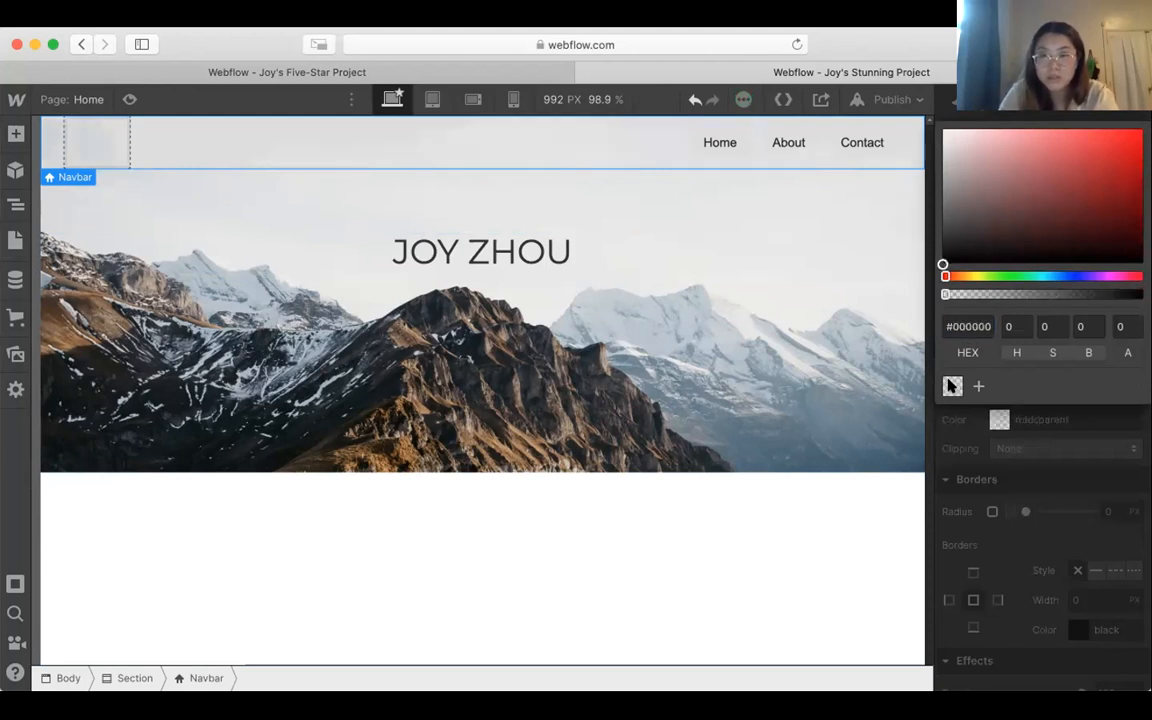
click(786, 527)
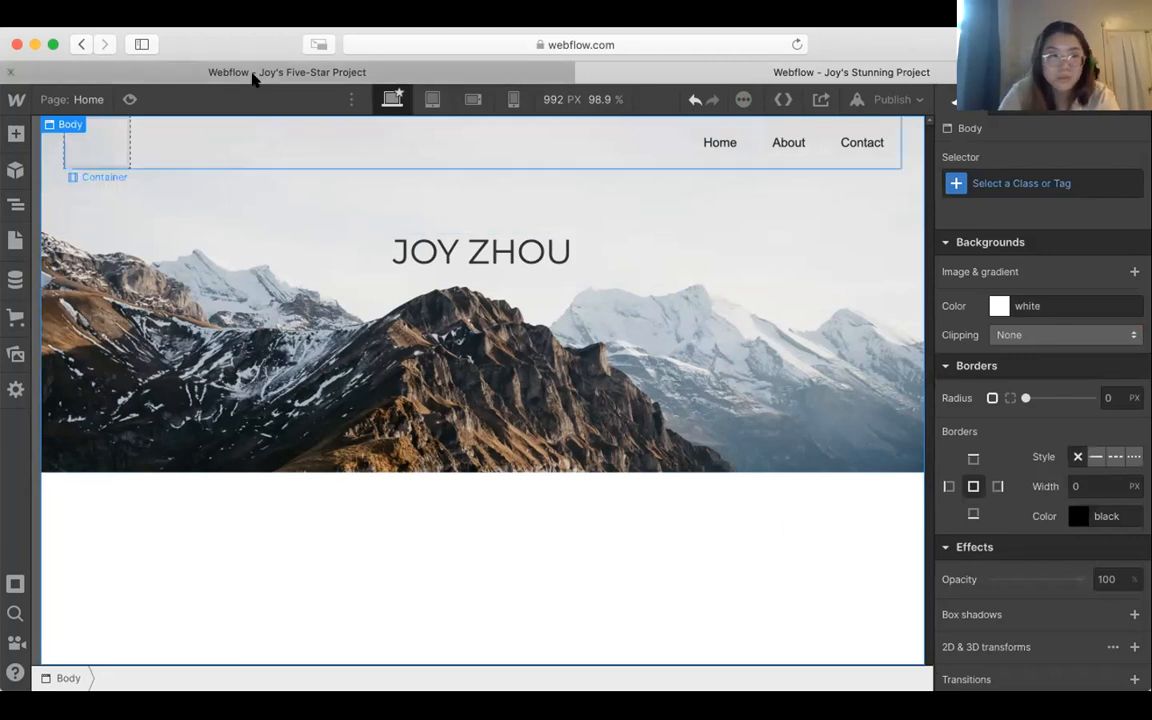
Step: Delete the empty Brand element and the Contact link from the Navbar
click(124, 146)
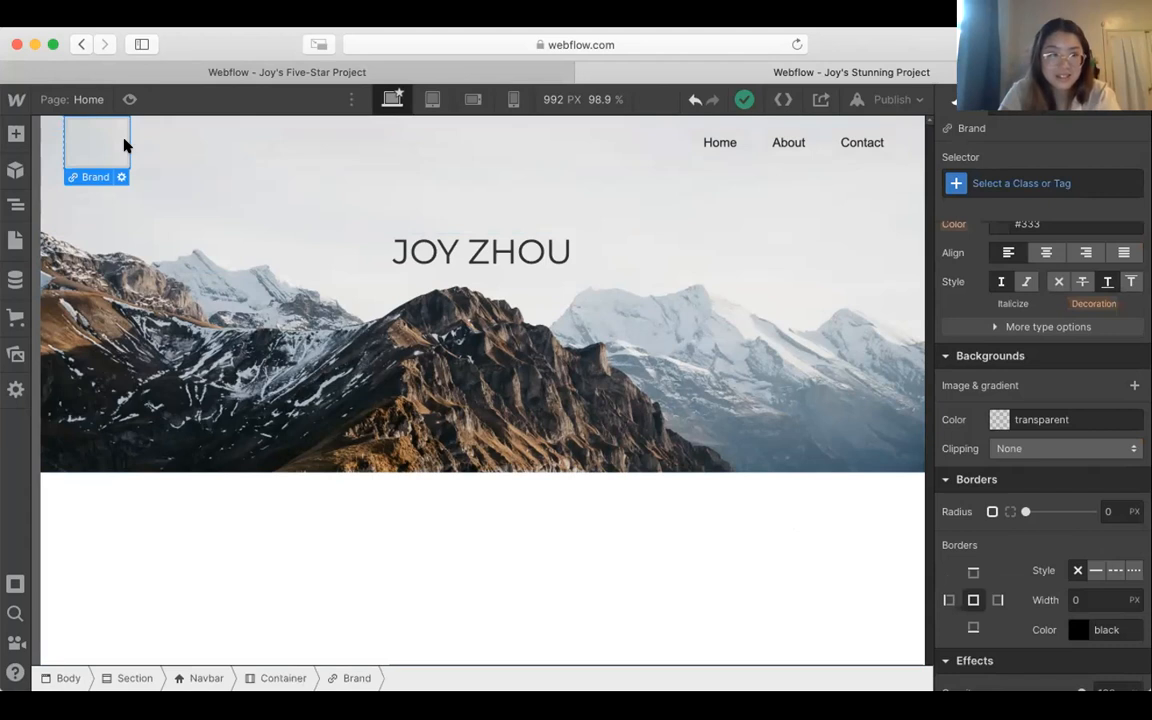
click(735, 143)
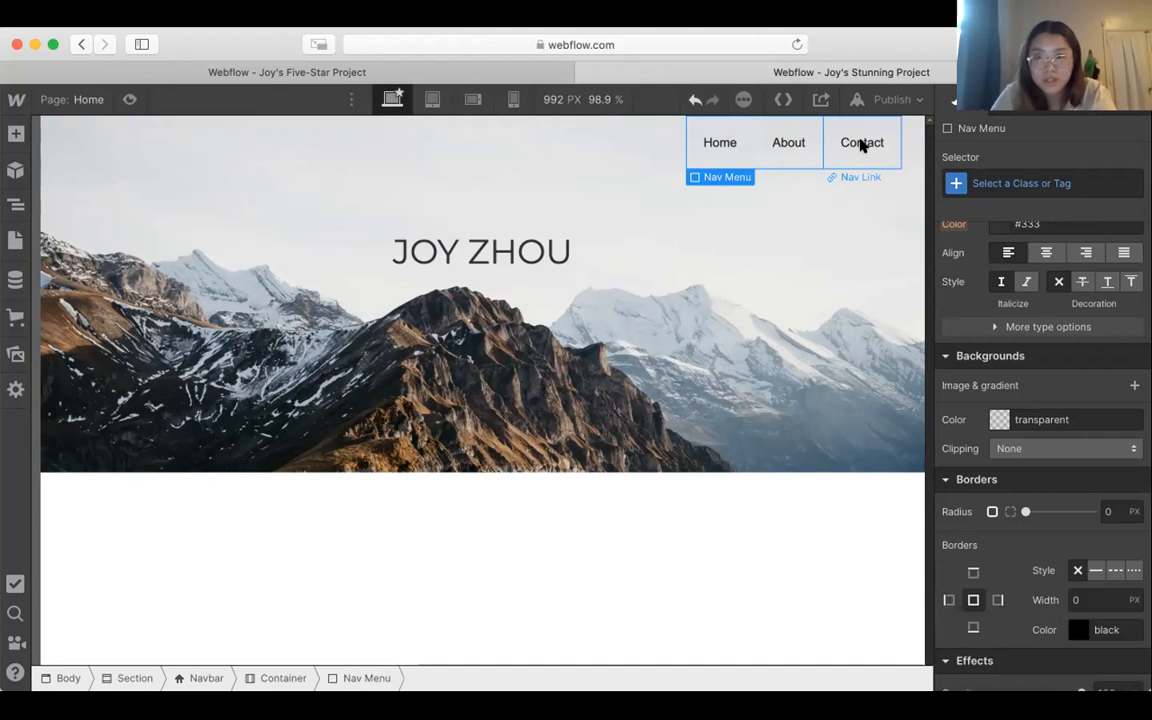
click(861, 145)
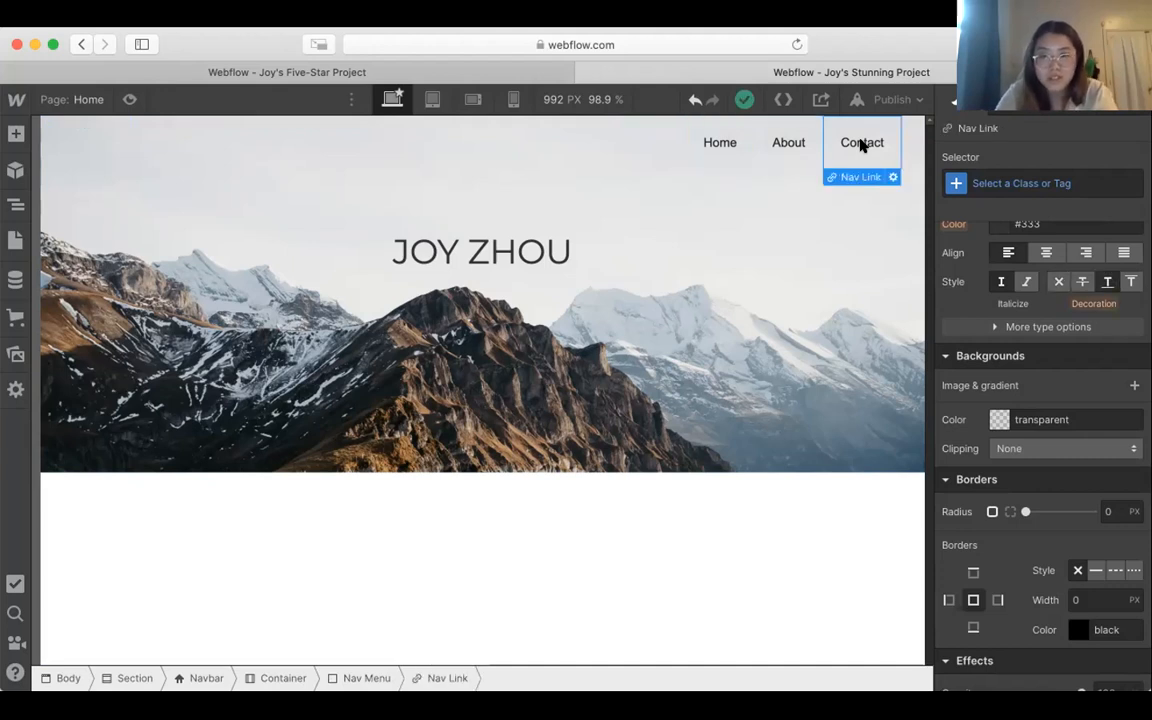
key(Delete)
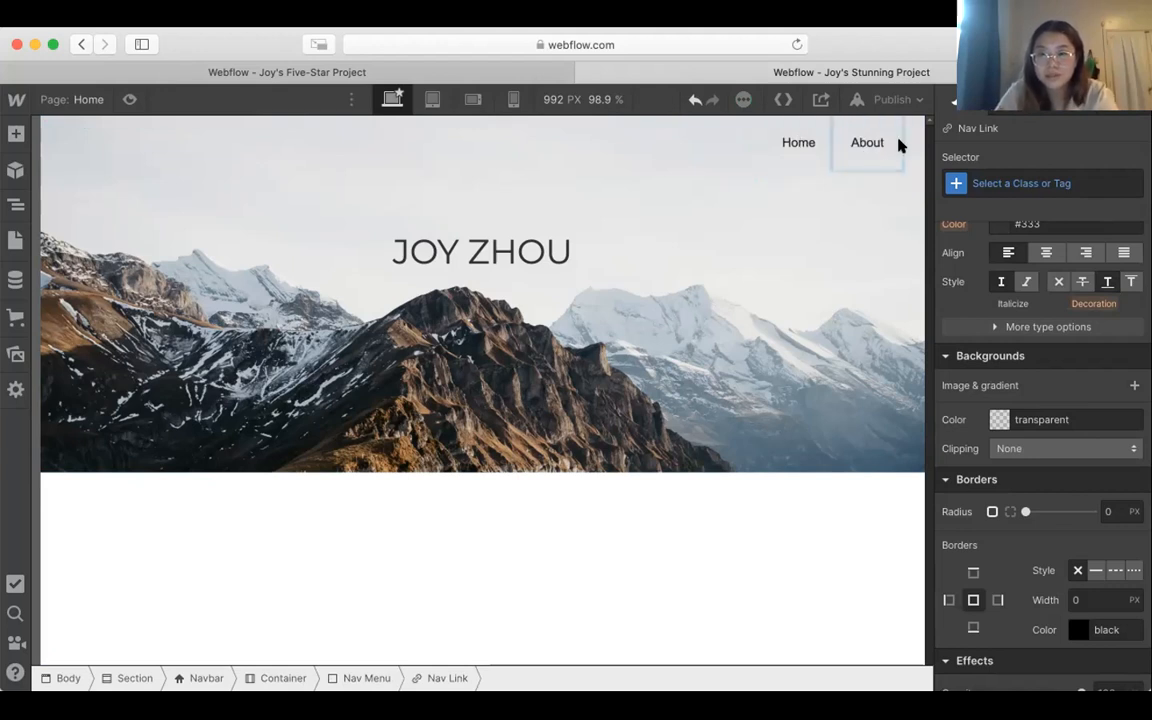
Step: Rename the Navbar's About link to "Portfolio"
double_click(898, 145)
text(Portfolio)
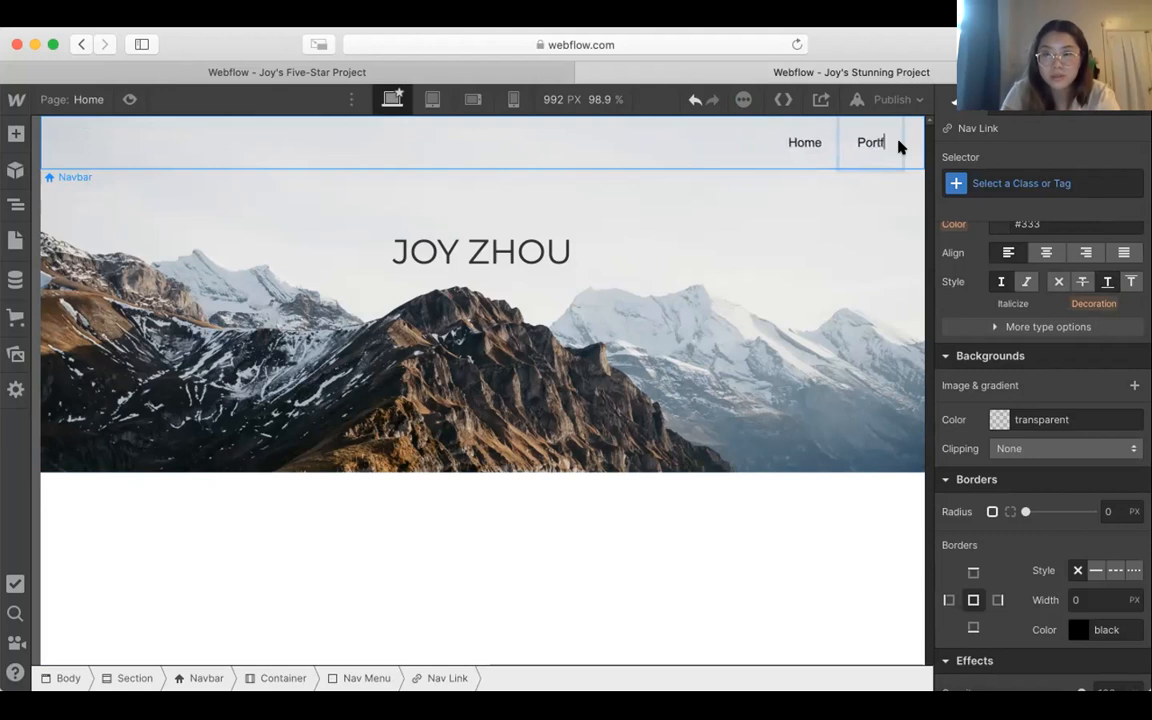
click(761, 518)
click(761, 518)
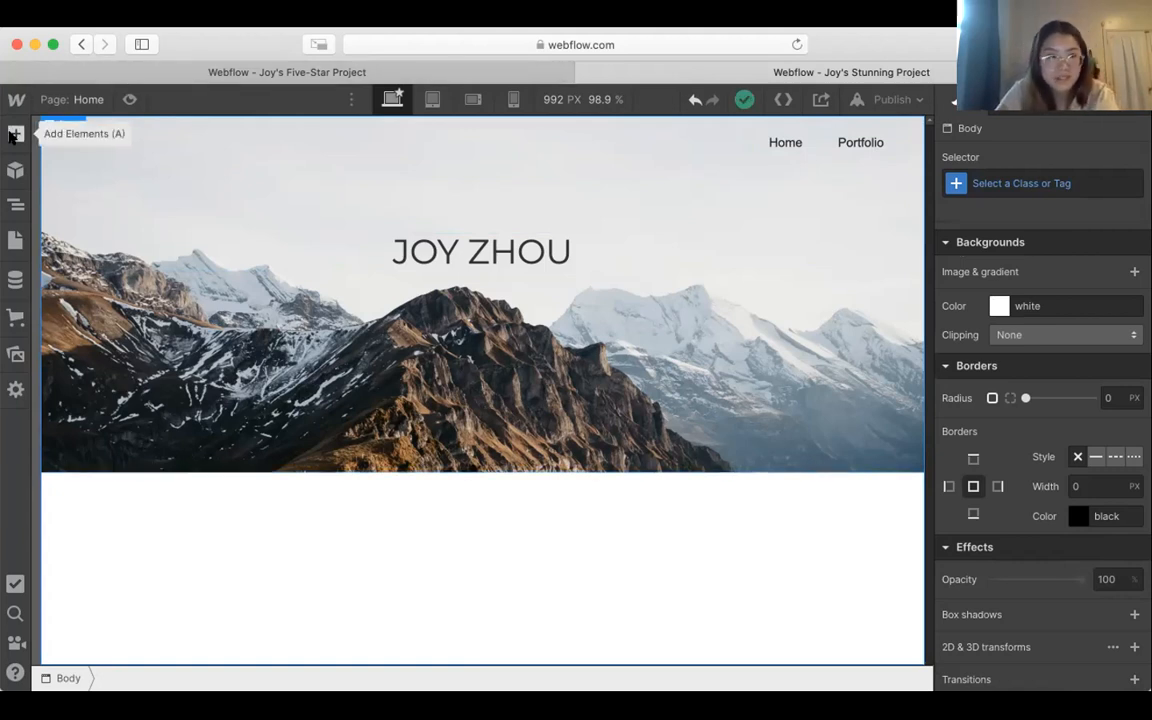
Step: Add the prebuilt Hero layout to the page body directly below the mountain-photo section and review its content
click(13, 135)
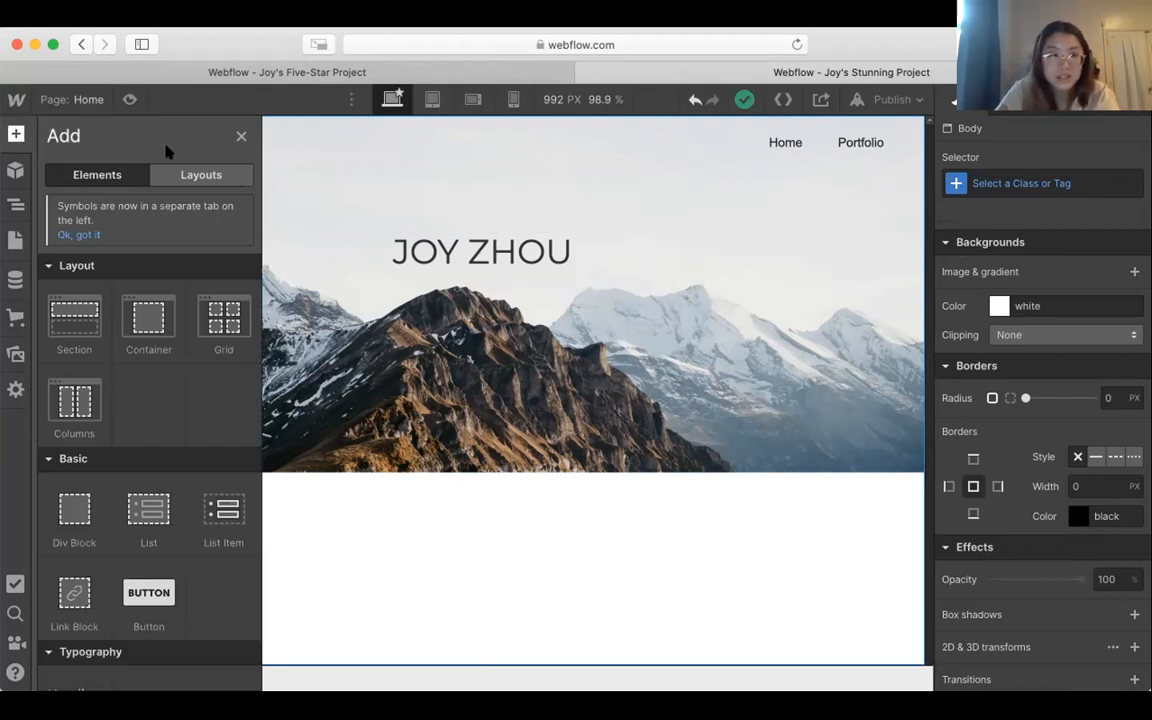
click(211, 180)
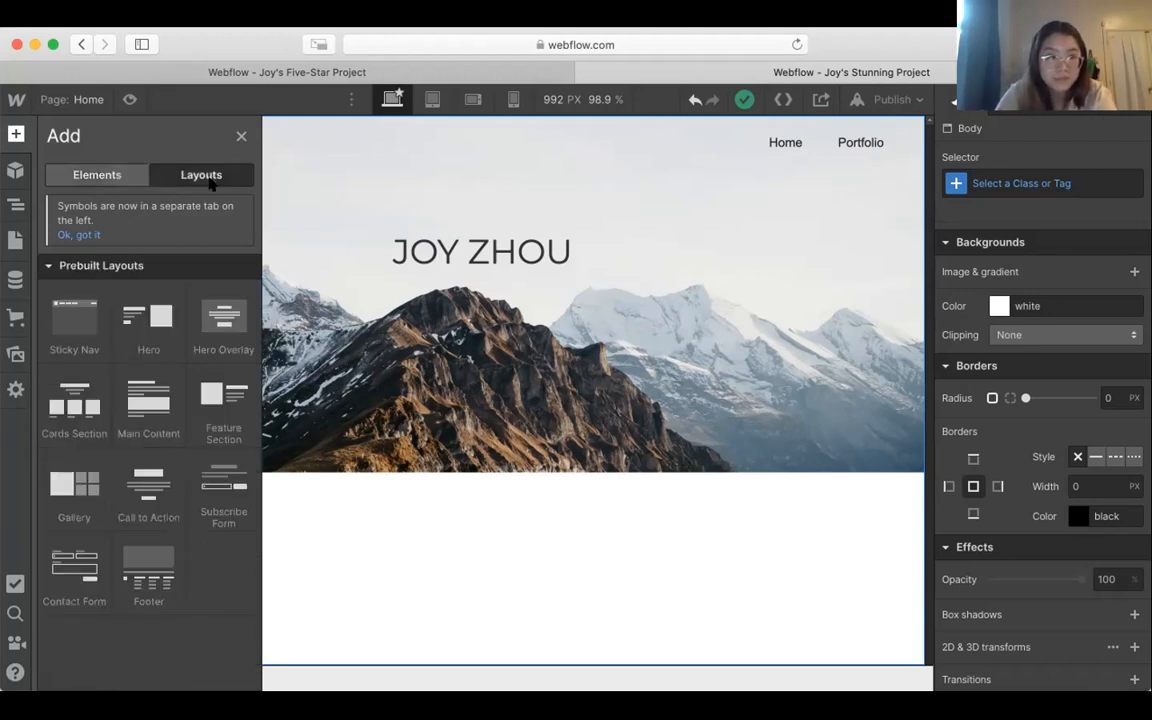
mouse_move(144, 338)
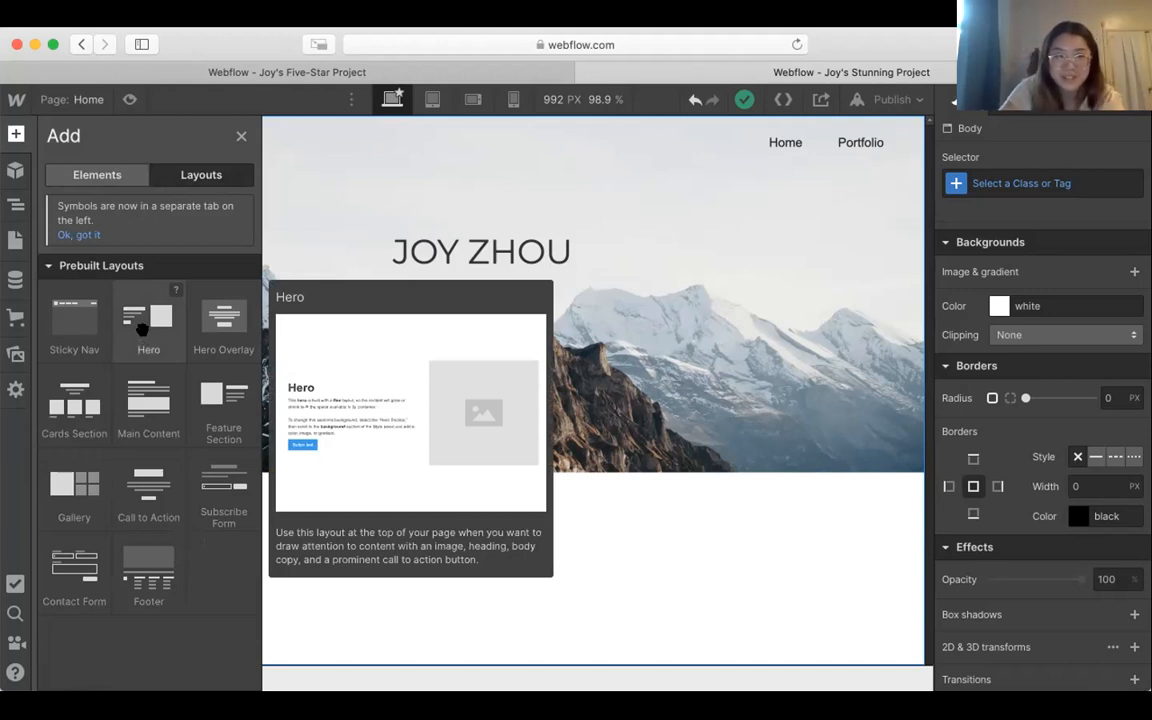
drag(355, 350, 385, 585)
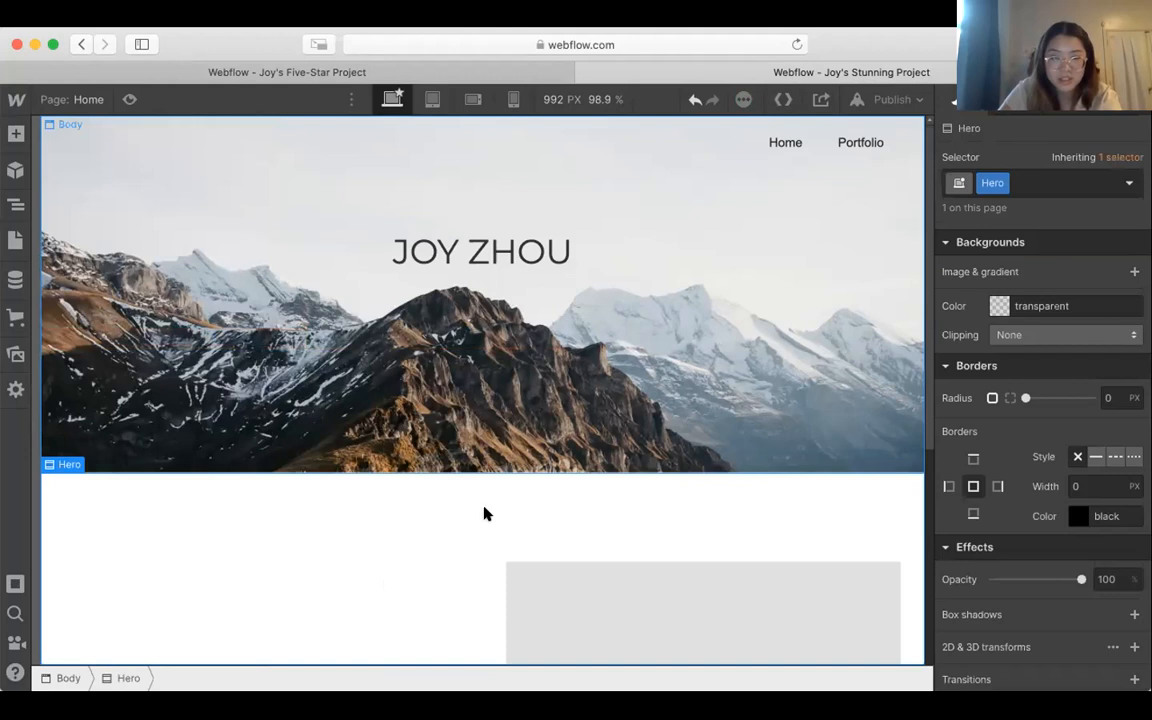
scroll(484, 514, down, 5)
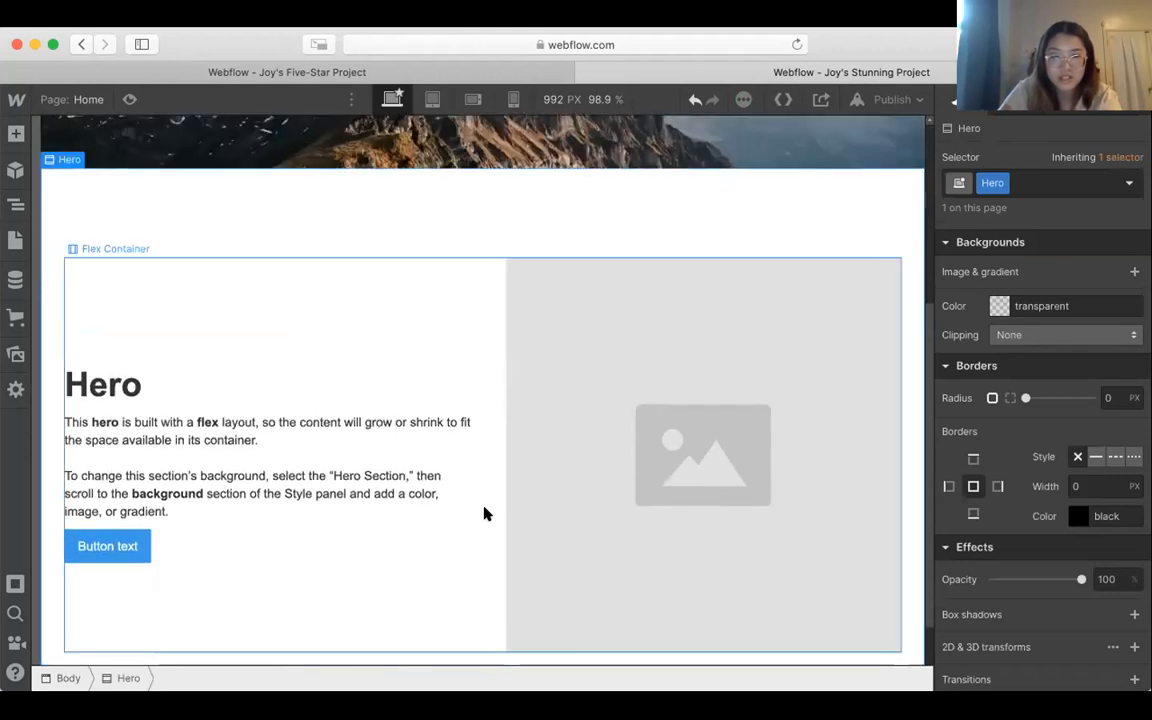
scroll(484, 514, down, 1)
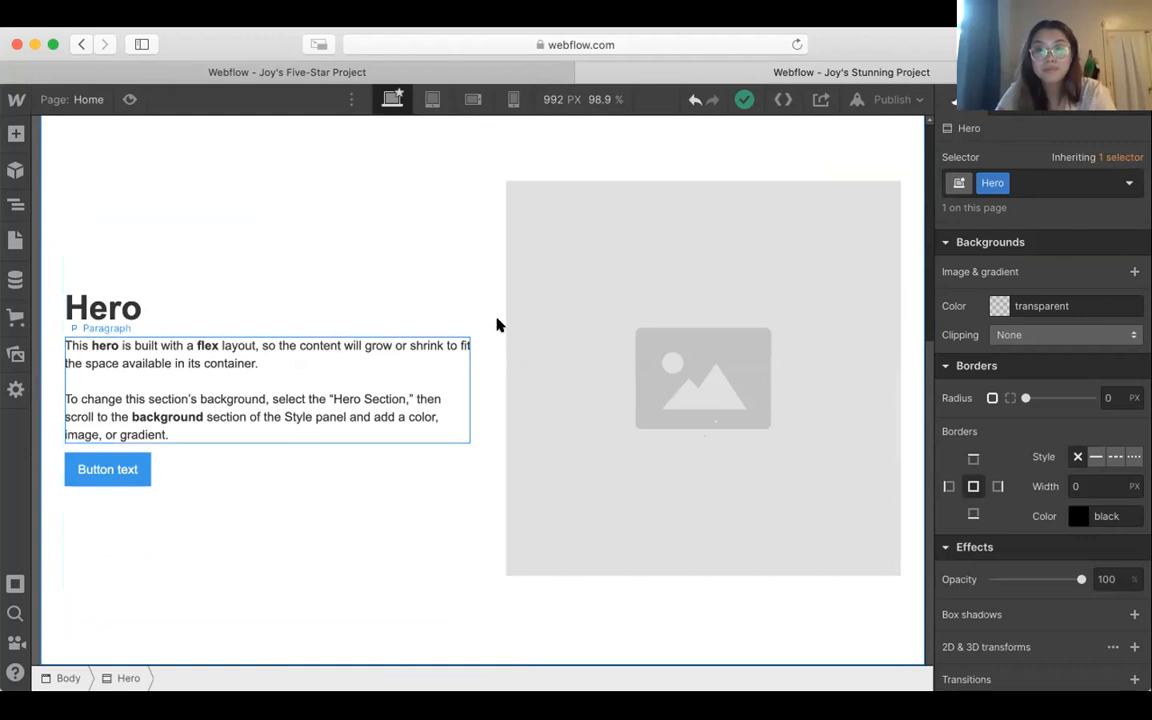
scroll(590, 146, up, 1)
scroll(589, 146, up, 2)
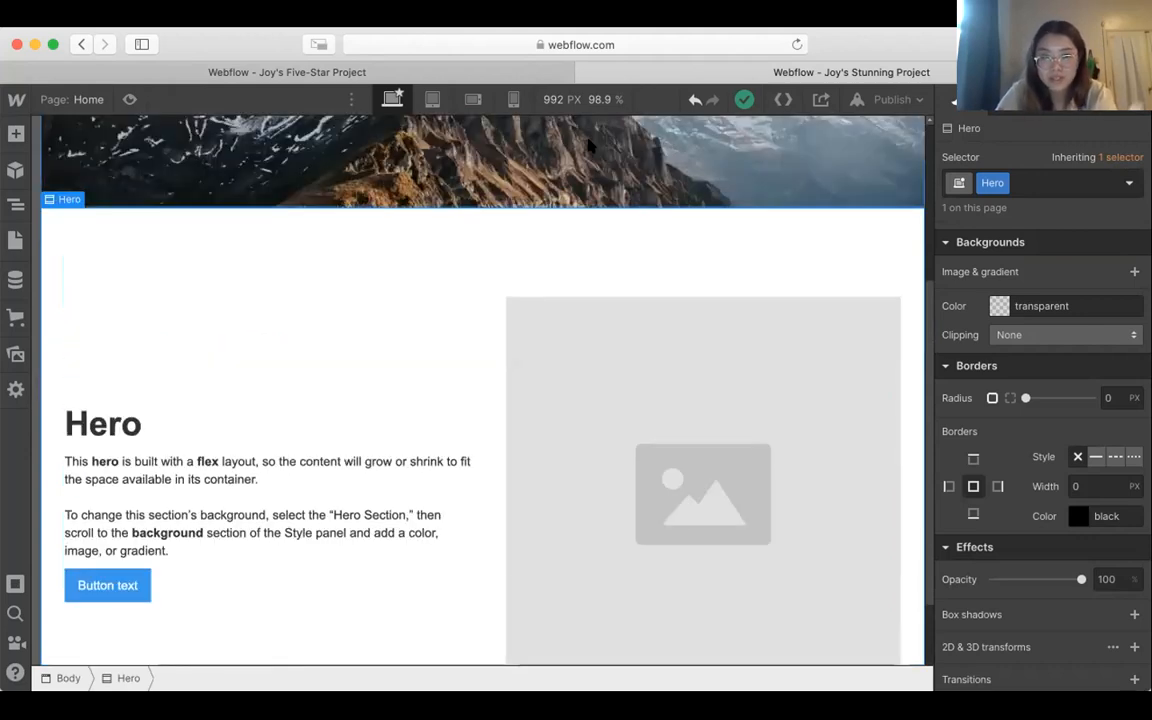
scroll(608, 484, down, 2)
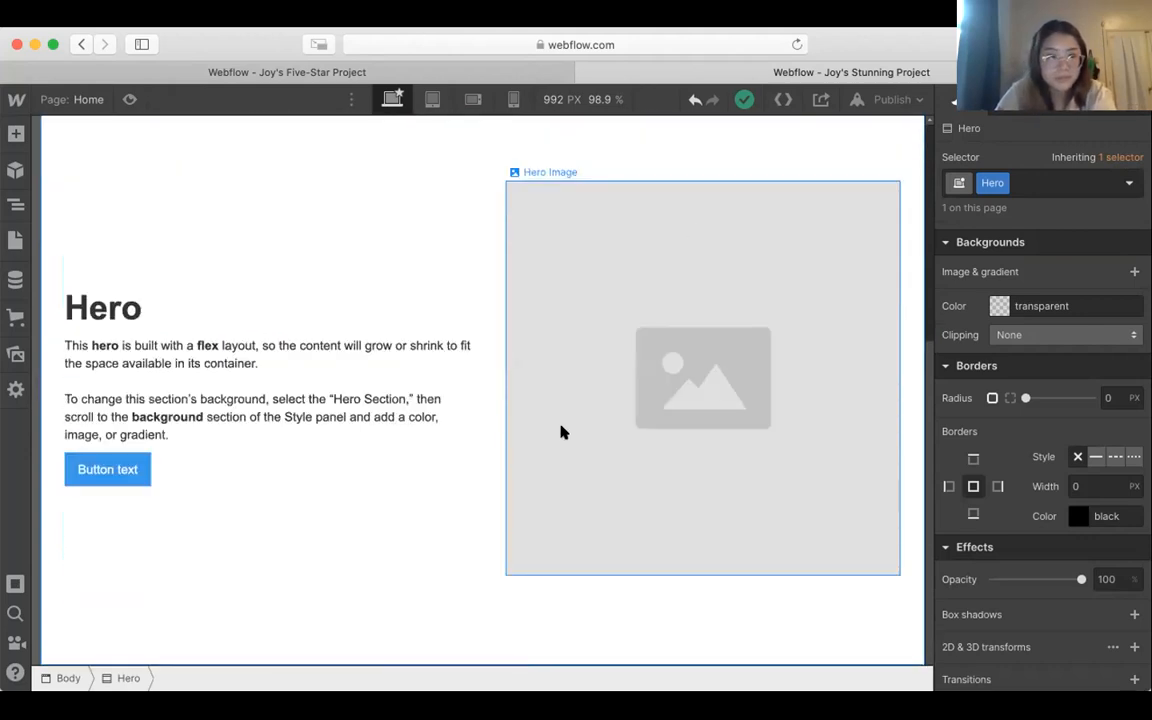
Step: Replace the Hero layout's placeholder image with the uploaded photo of a woman holding a camera
click(689, 232)
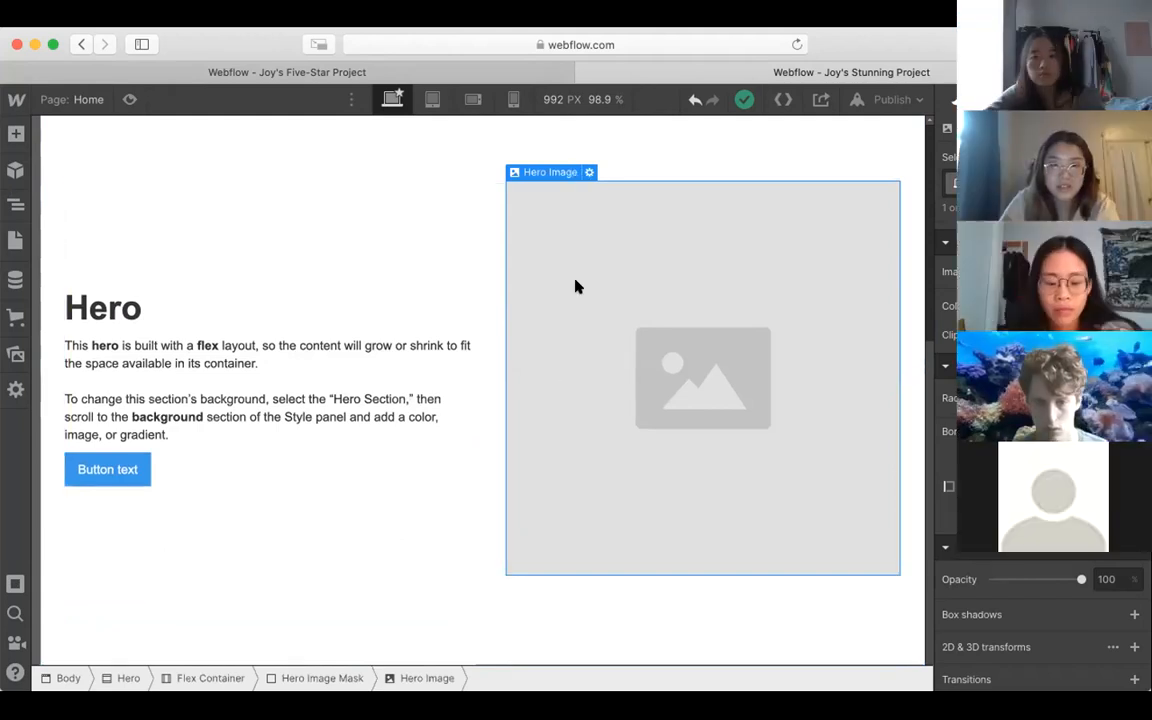
double_click(676, 340)
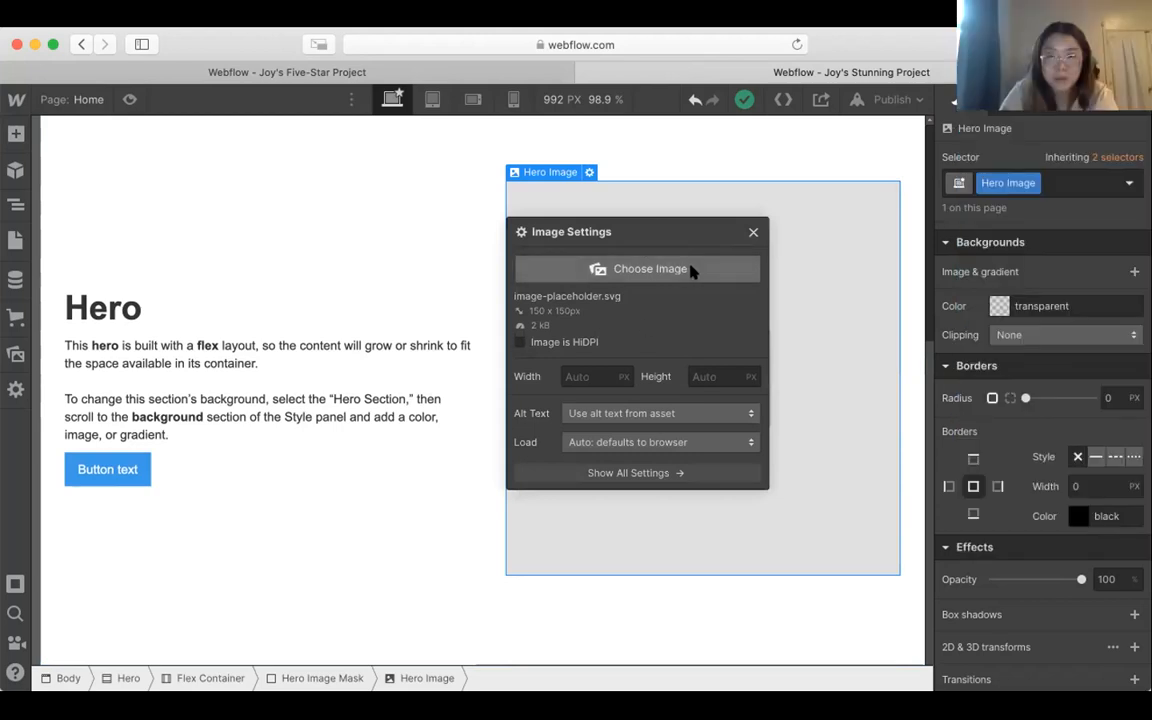
click(692, 270)
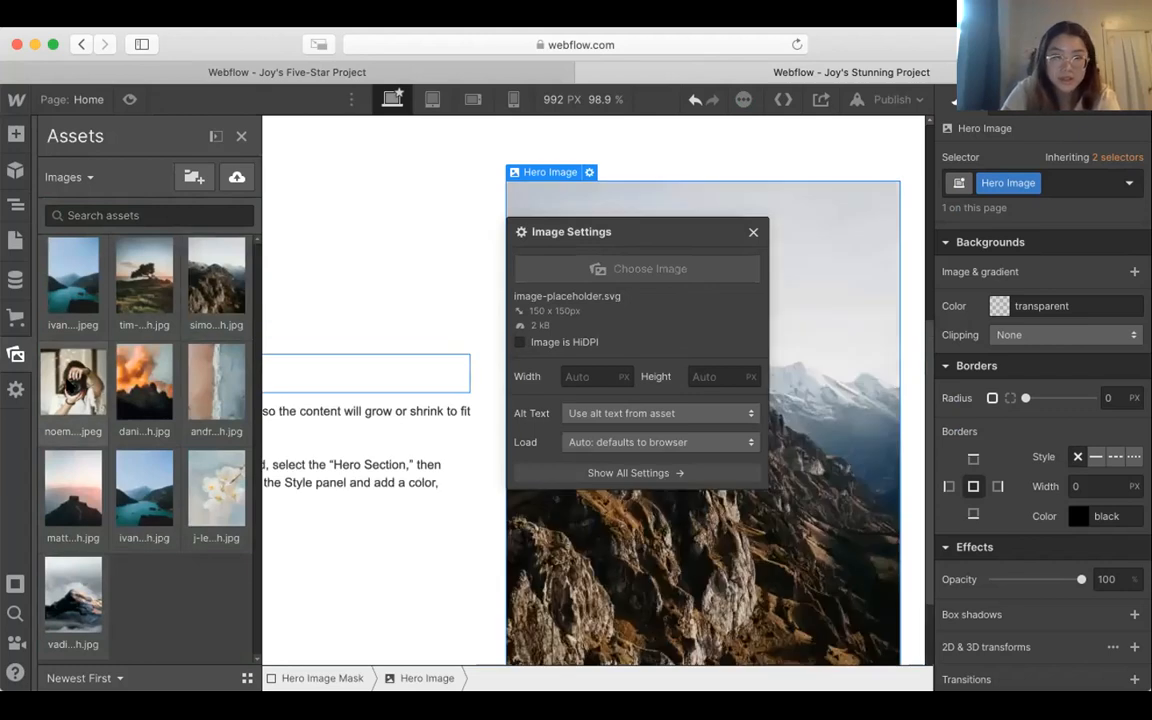
click(70, 385)
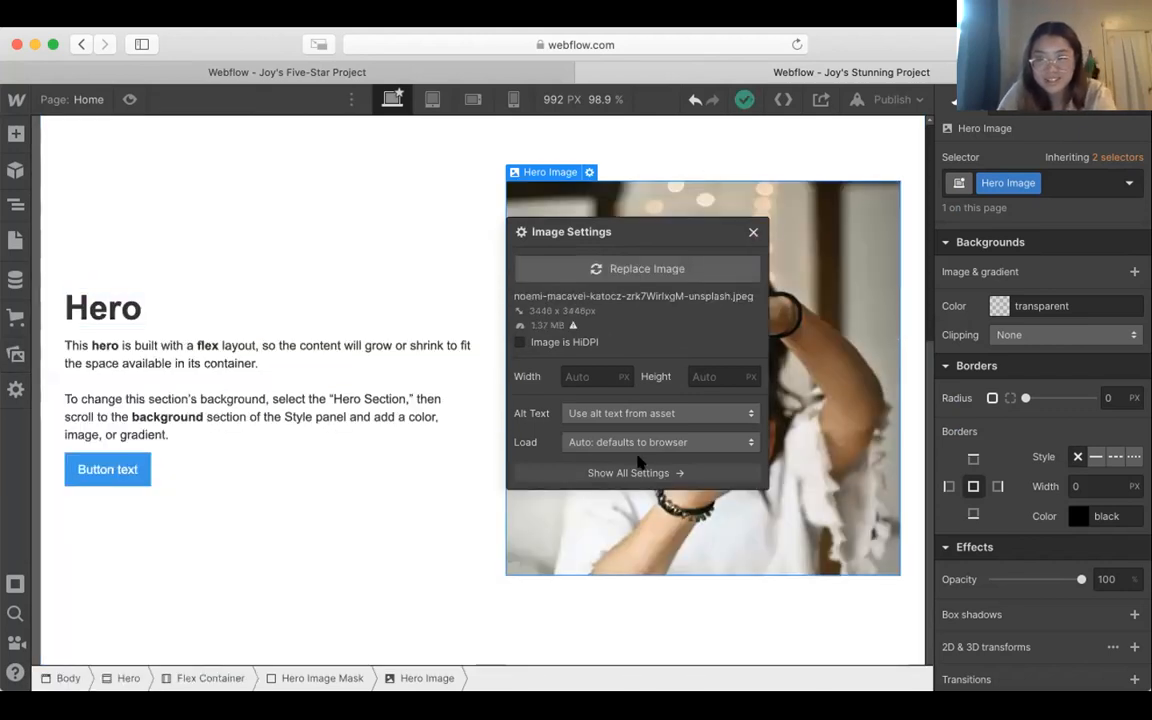
click(753, 234)
click(609, 638)
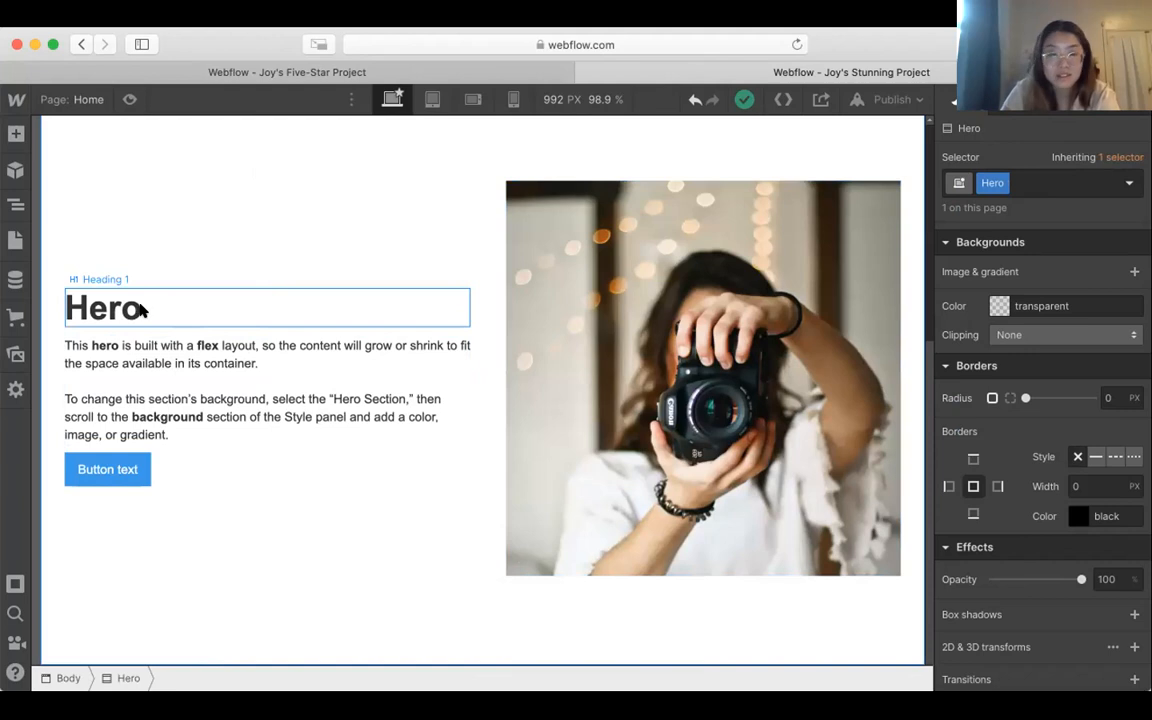
Step: Change the Hero heading text to "About Me"
double_click(185, 306)
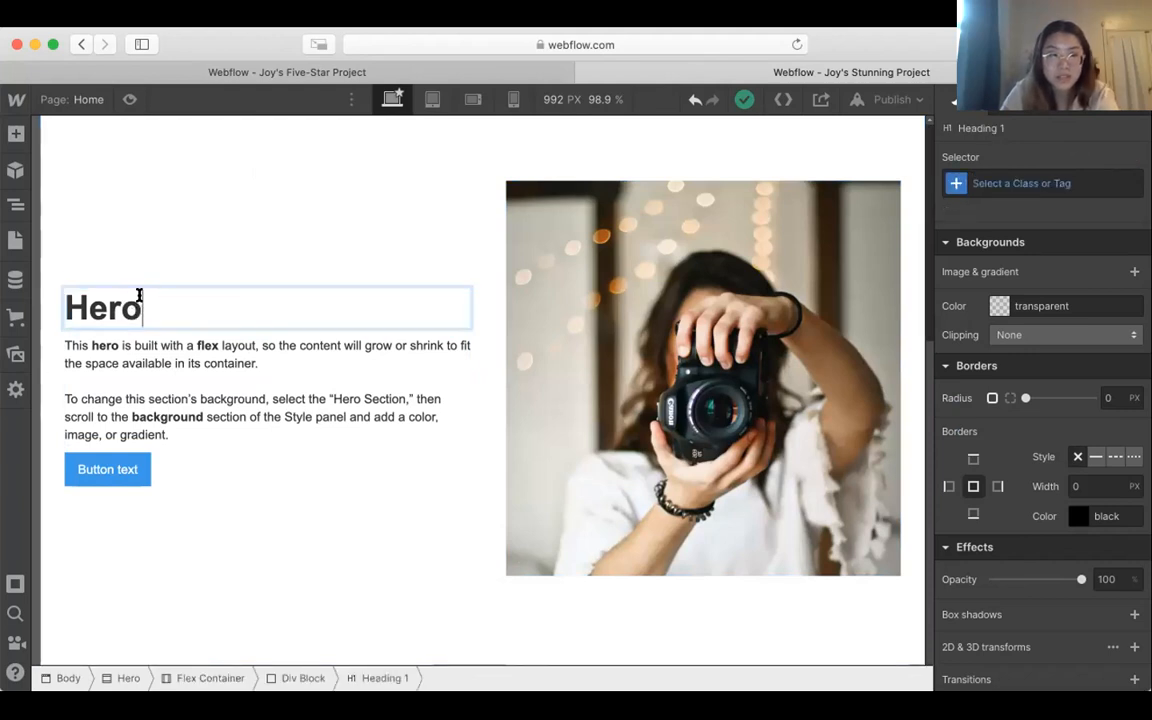
double_click(139, 295)
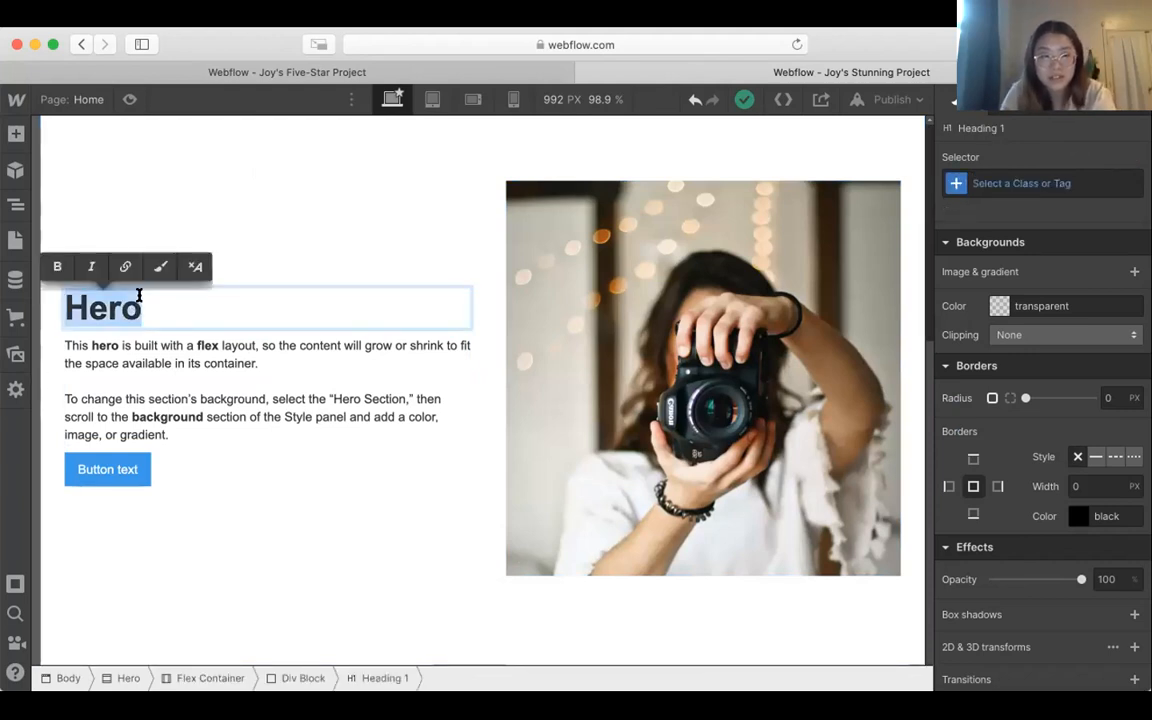
text(About Me)
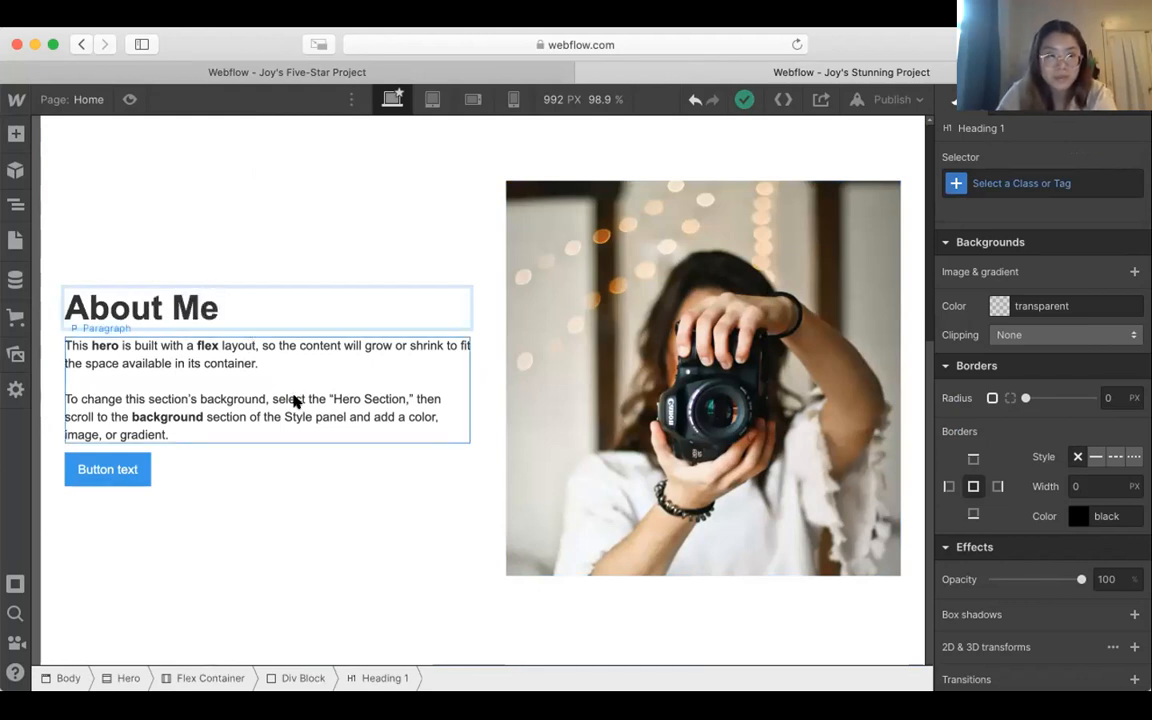
Step: Remove the blank line between the two text blocks in the paragraph under the About Me heading
double_click(285, 345)
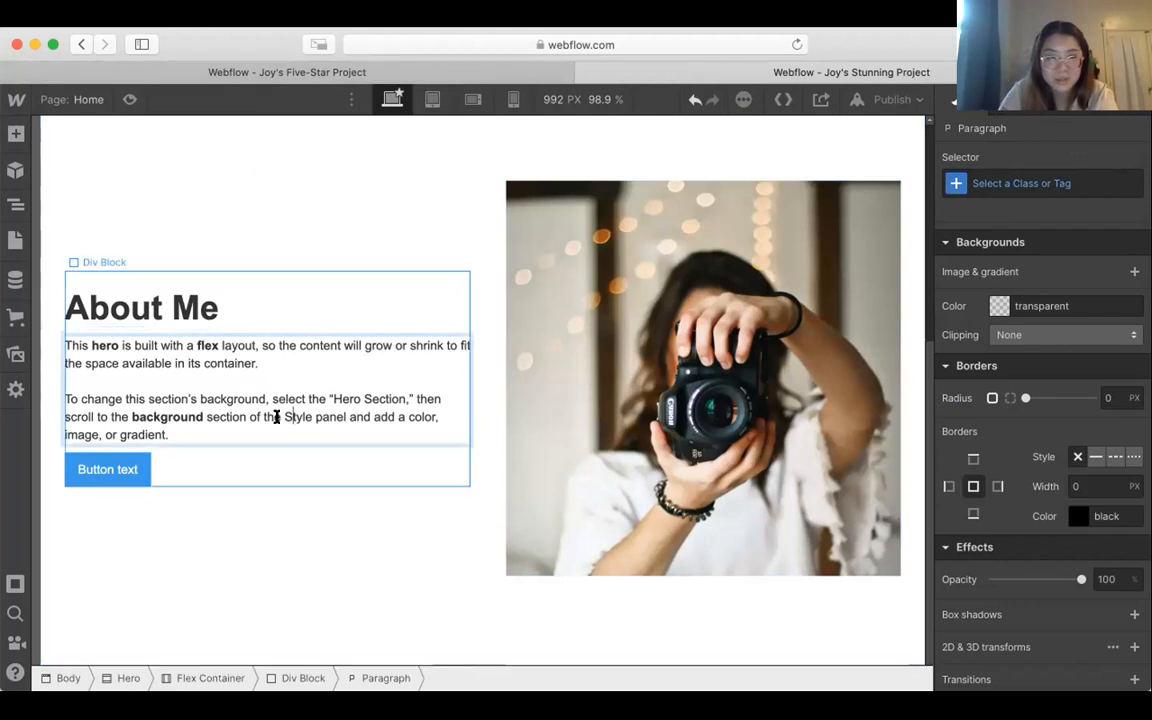
triple_click(331, 409)
click(171, 381)
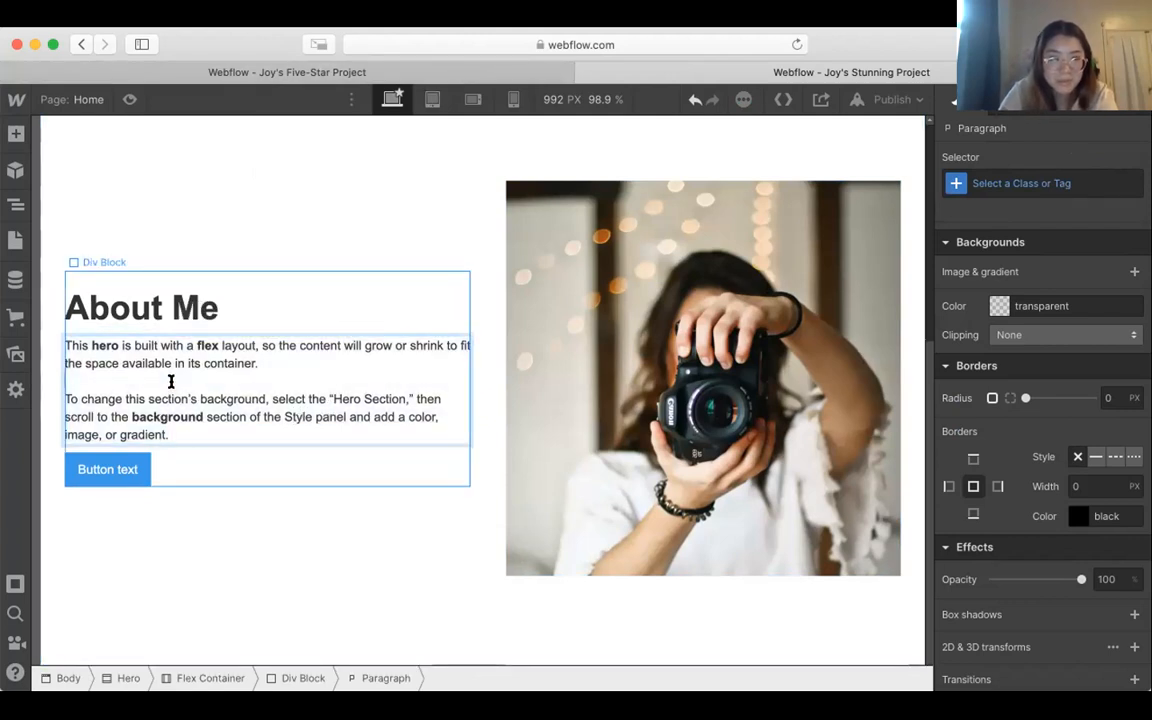
key(BackSpace)
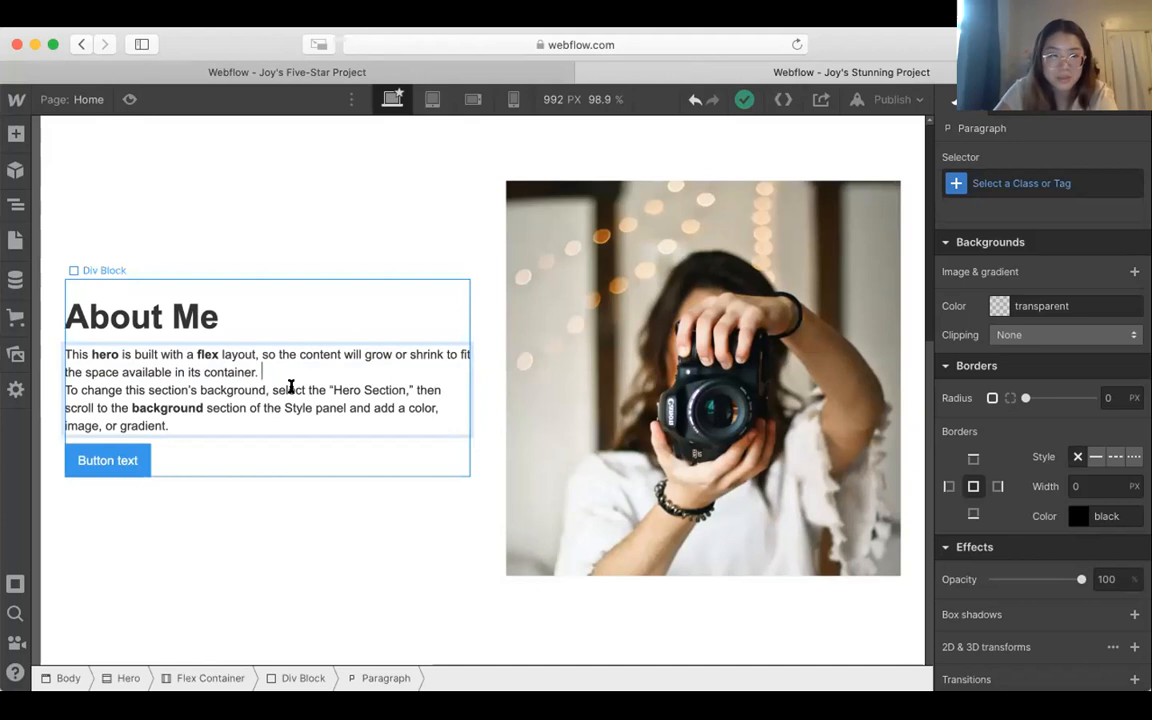
Step: Set the font of the whole paragraph under the About Me heading to Palatino Linotype
drag(228, 423, 63, 345)
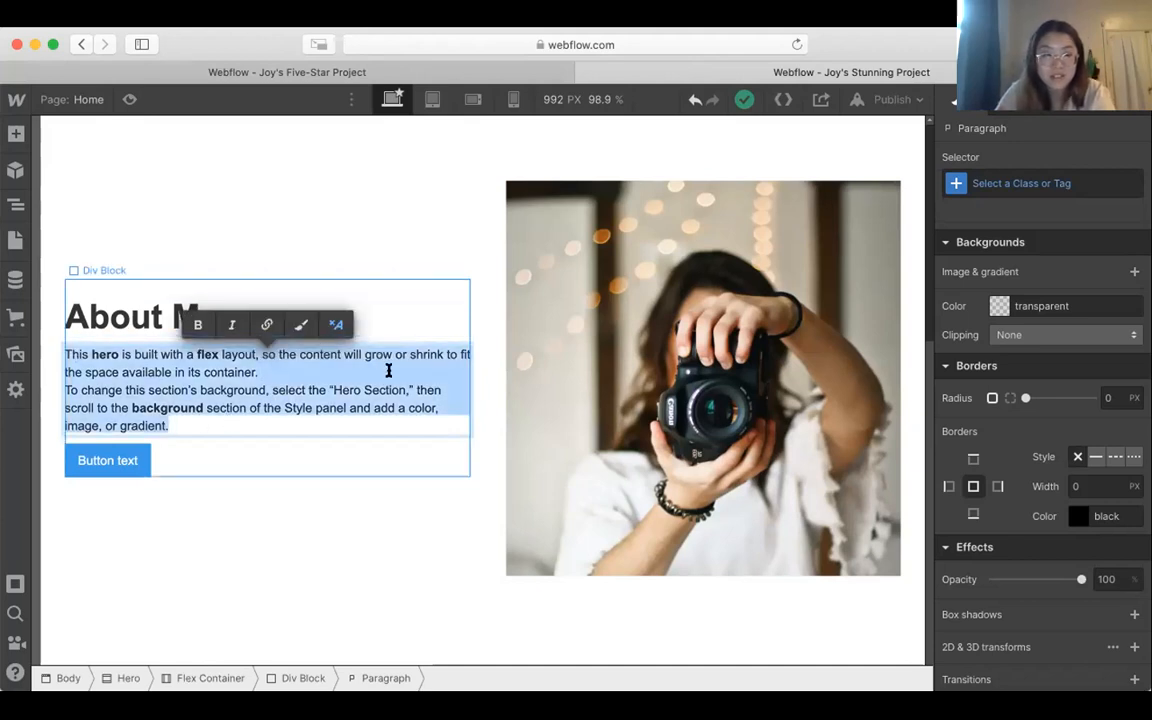
scroll(1080, 420, up, 5)
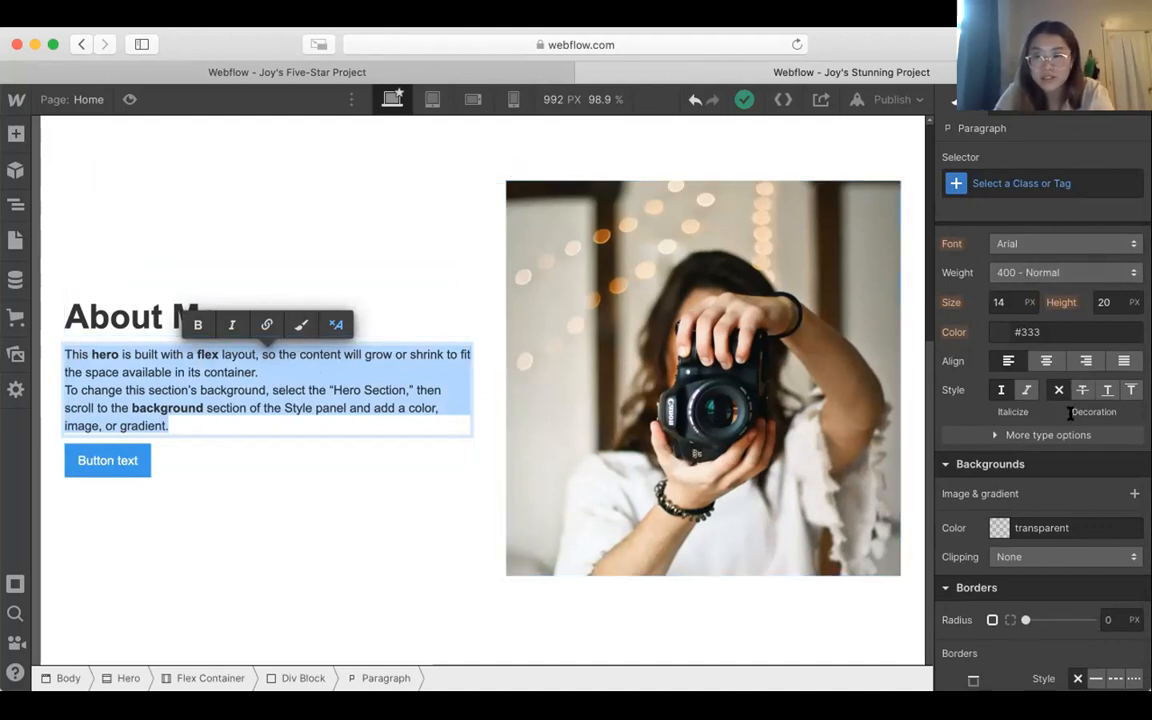
scroll(1070, 412, up, 10)
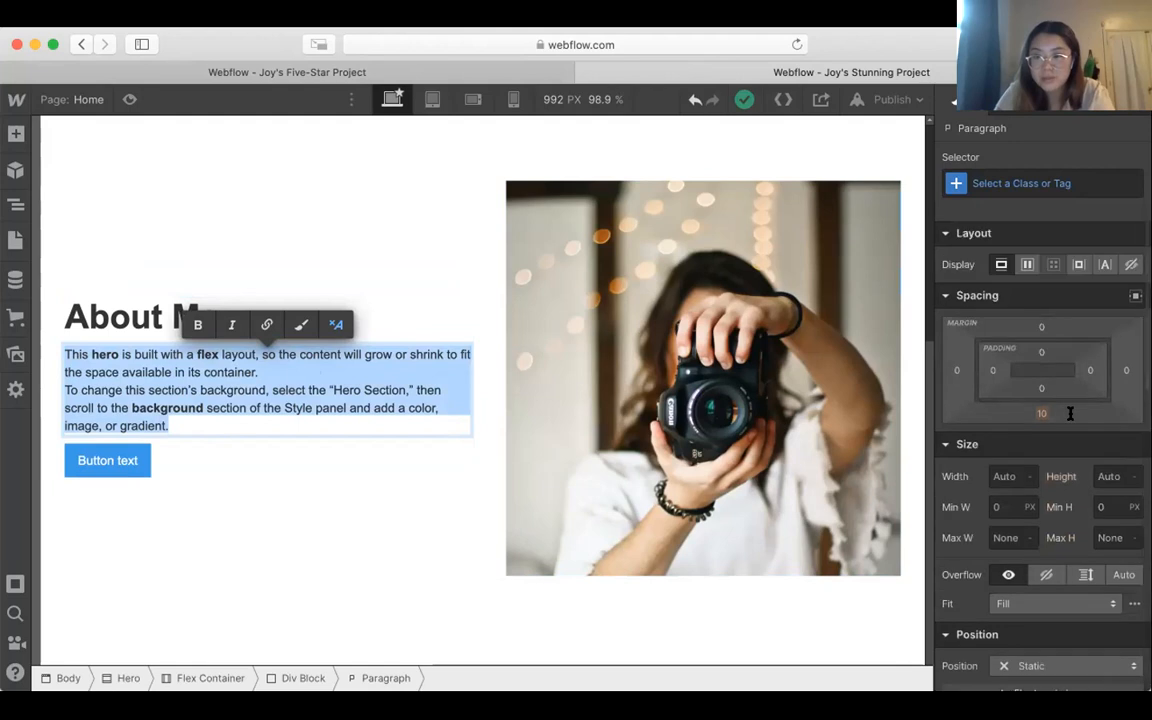
scroll(1040, 340, down, 3)
scroll(1040, 340, down, 4)
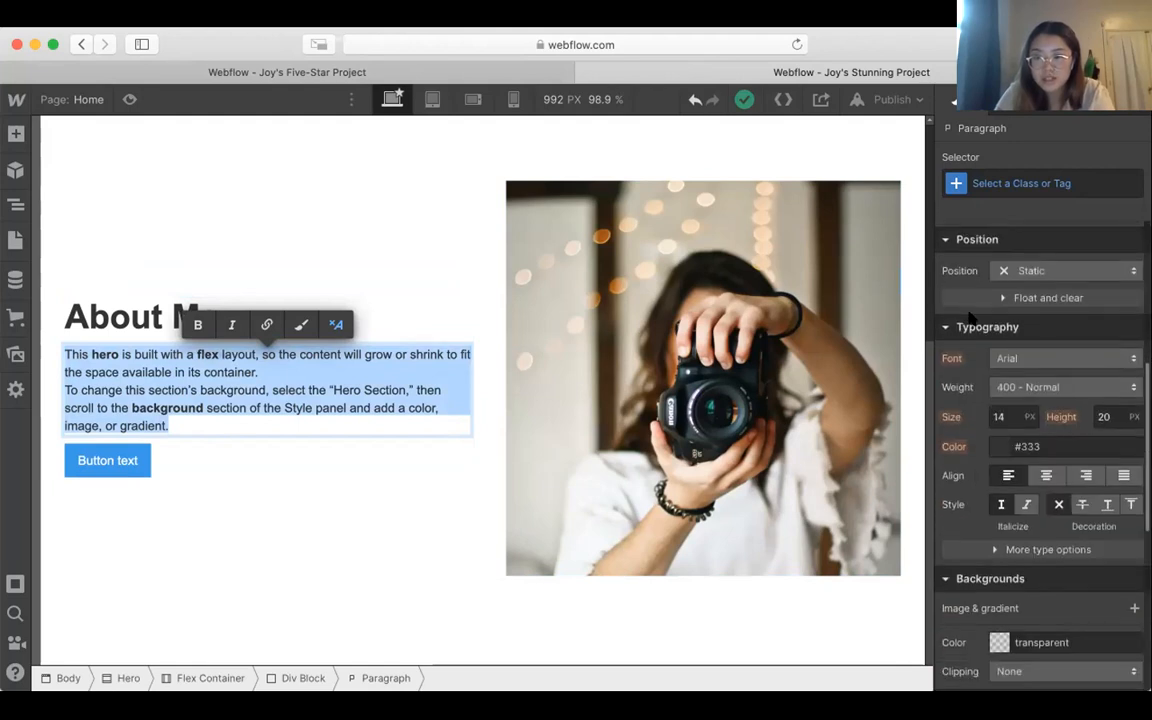
scroll(970, 317, down, 1)
click(1048, 340)
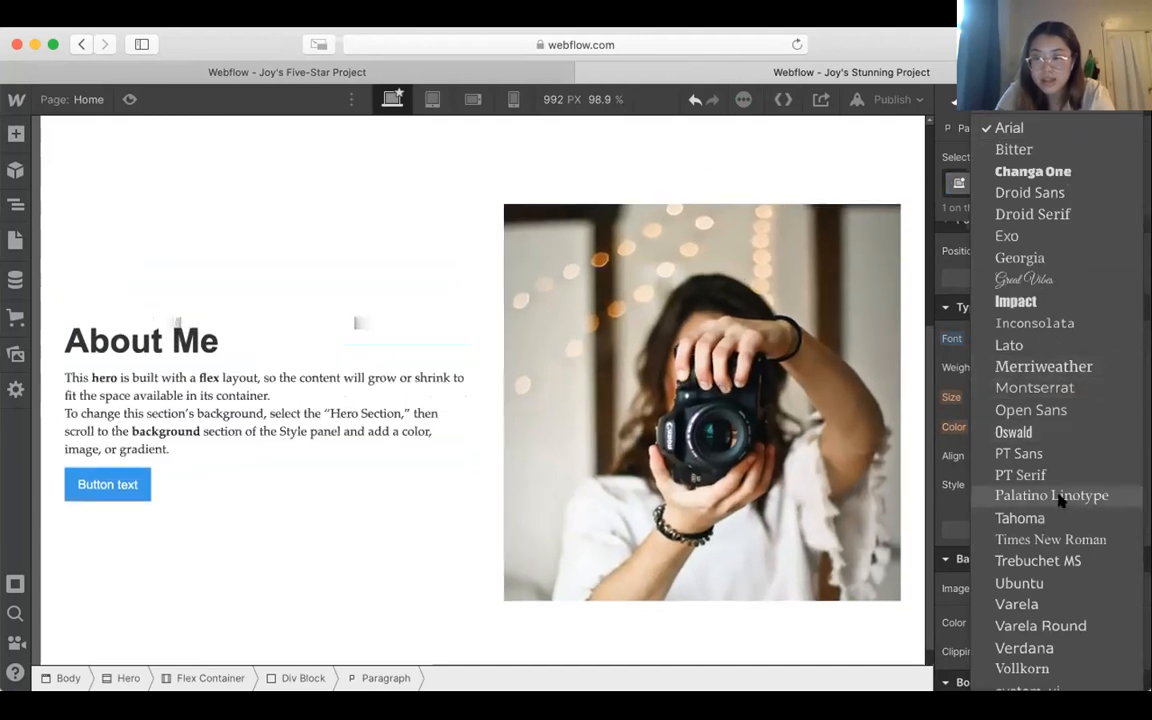
click(1052, 496)
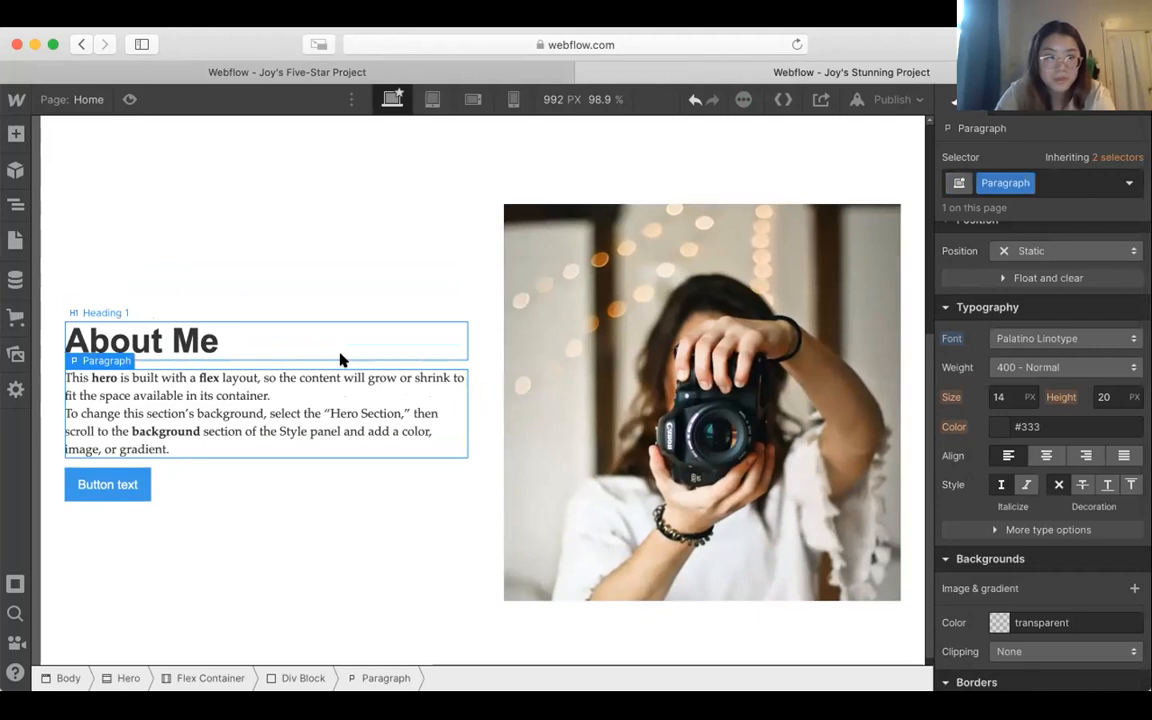
click(297, 348)
double_click(297, 348)
triple_click(327, 343)
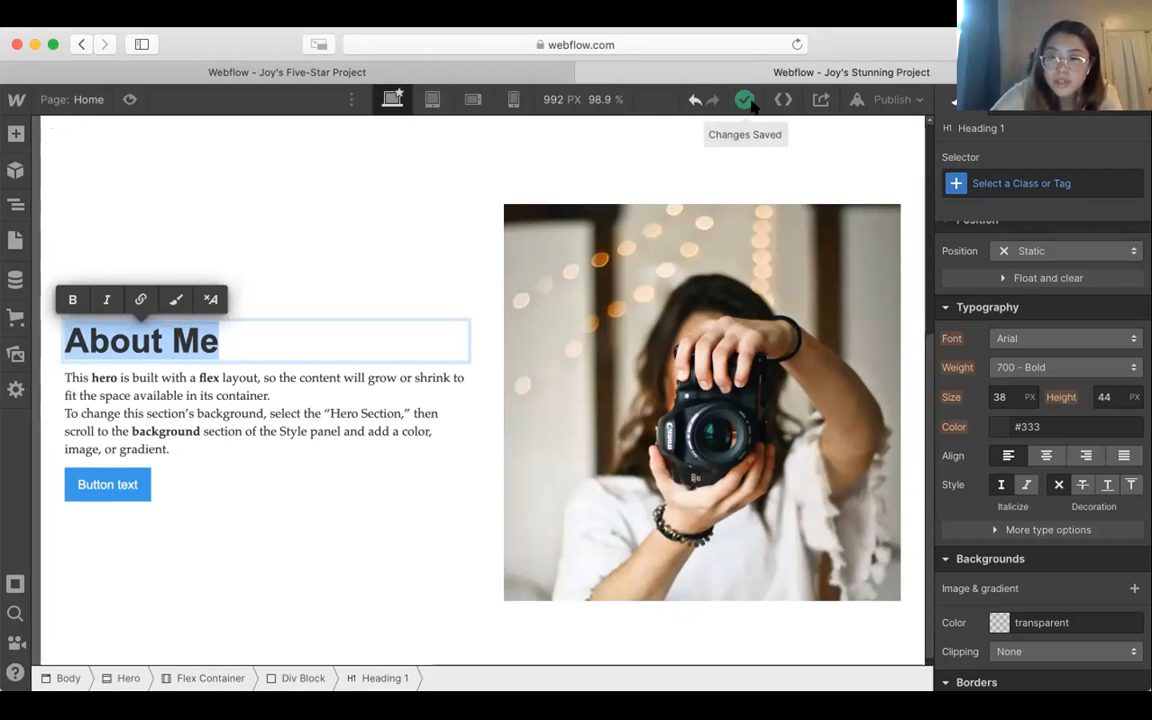
Step: Delete the Flex Container and the emptied Hero section below the mountain-photo section
scroll(355, 400, up, 4)
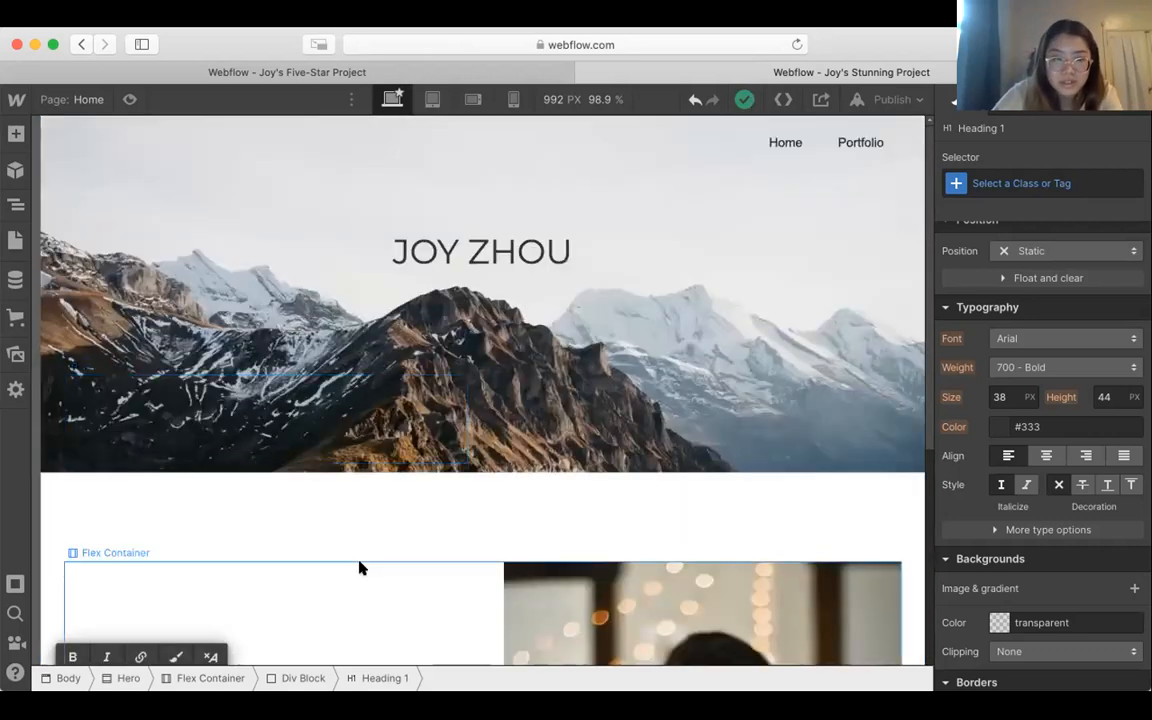
click(361, 568)
key(Delete)
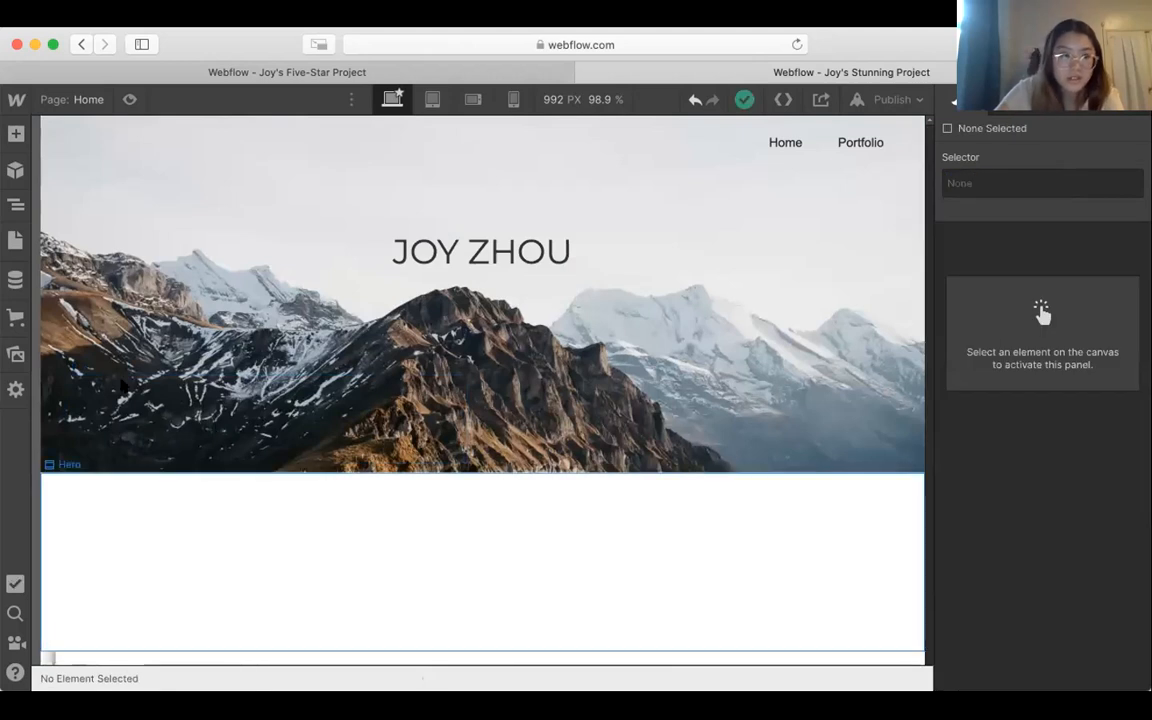
click(123, 586)
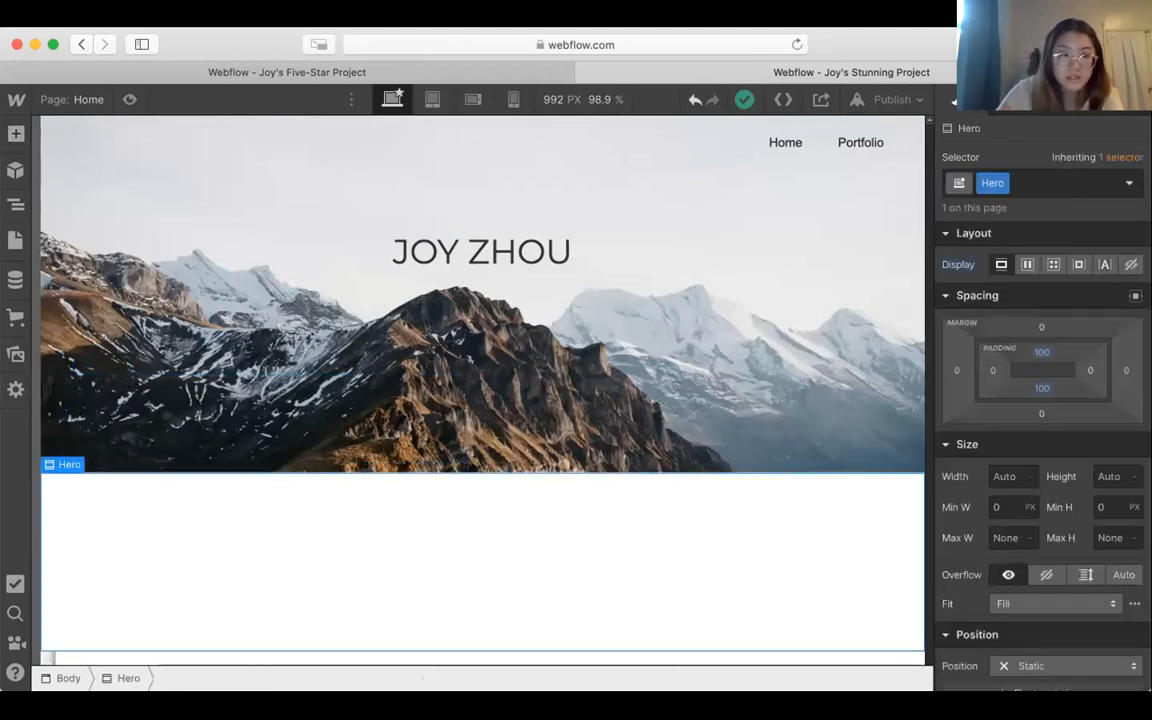
key(Delete)
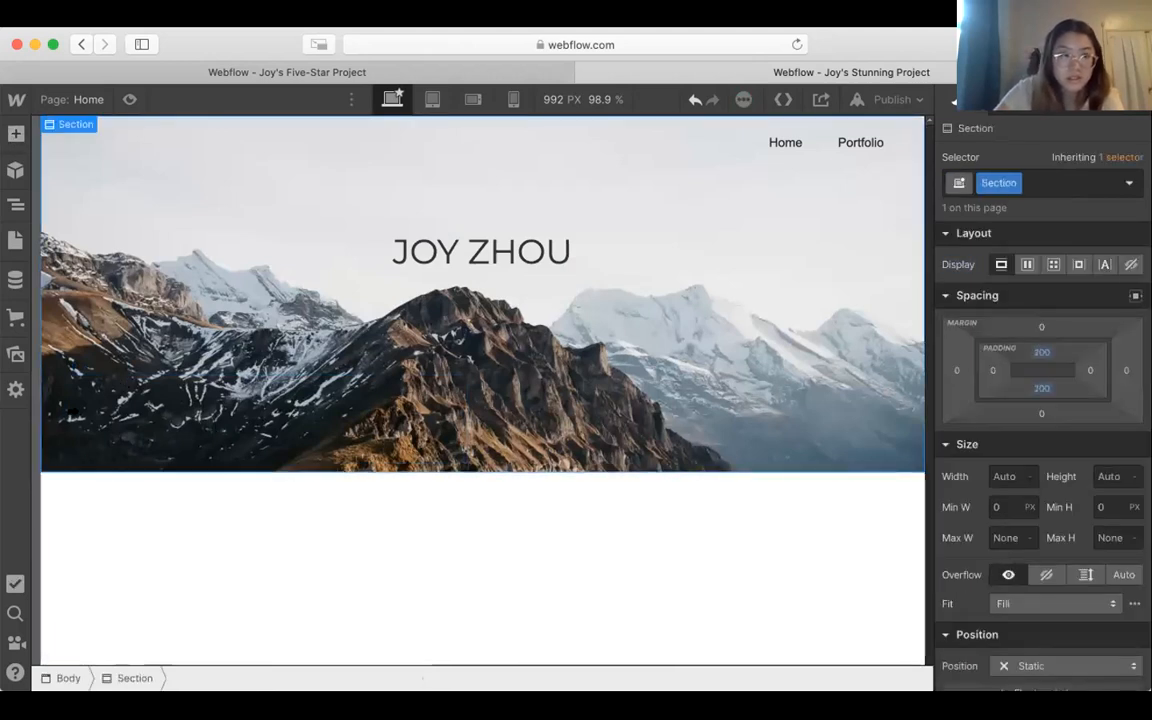
Step: Add a fresh prebuilt Hero layout to the page body directly below the mountain-photo section
click(15, 133)
click(170, 185)
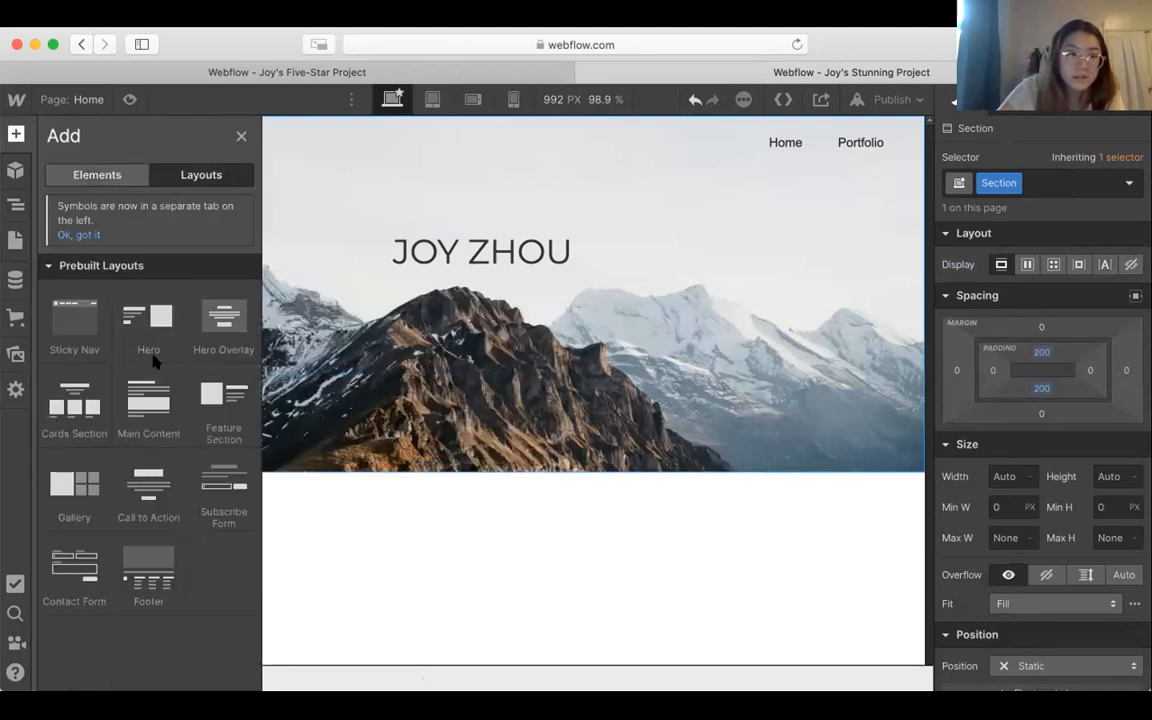
mouse_move(136, 330)
drag(549, 533, 507, 555)
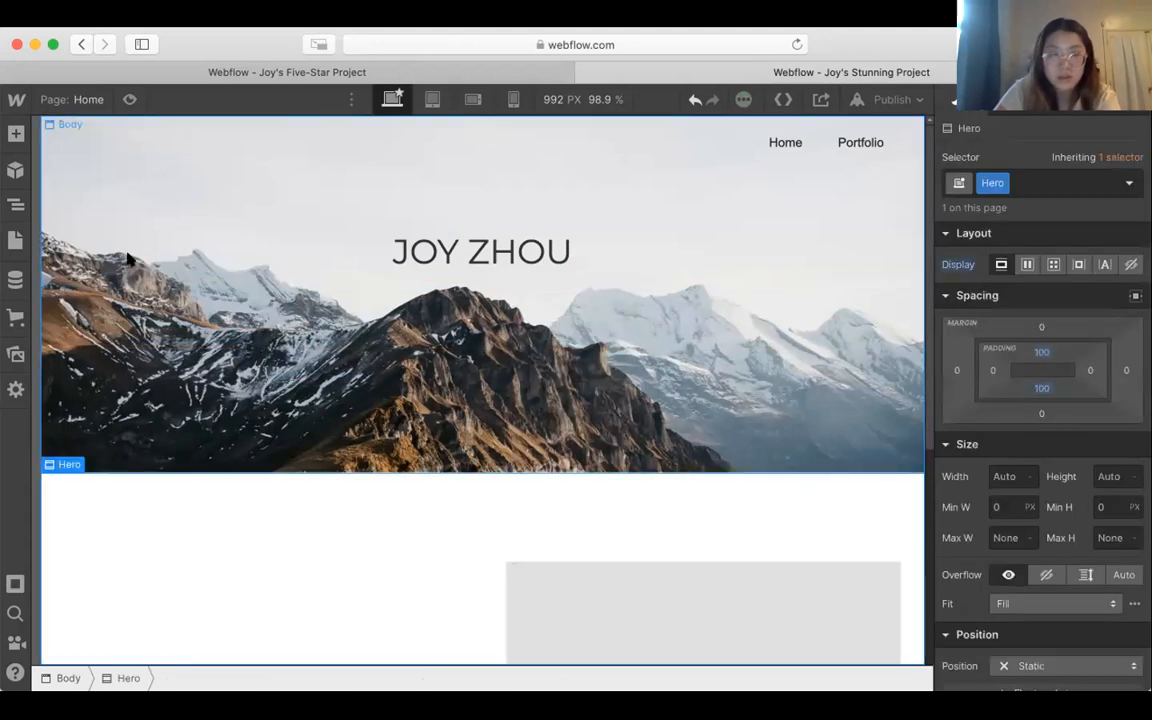
Step: Check in the Navigator that the Hero sits under Body as a sibling of the Section, collapsing the Section's contents
click(15, 207)
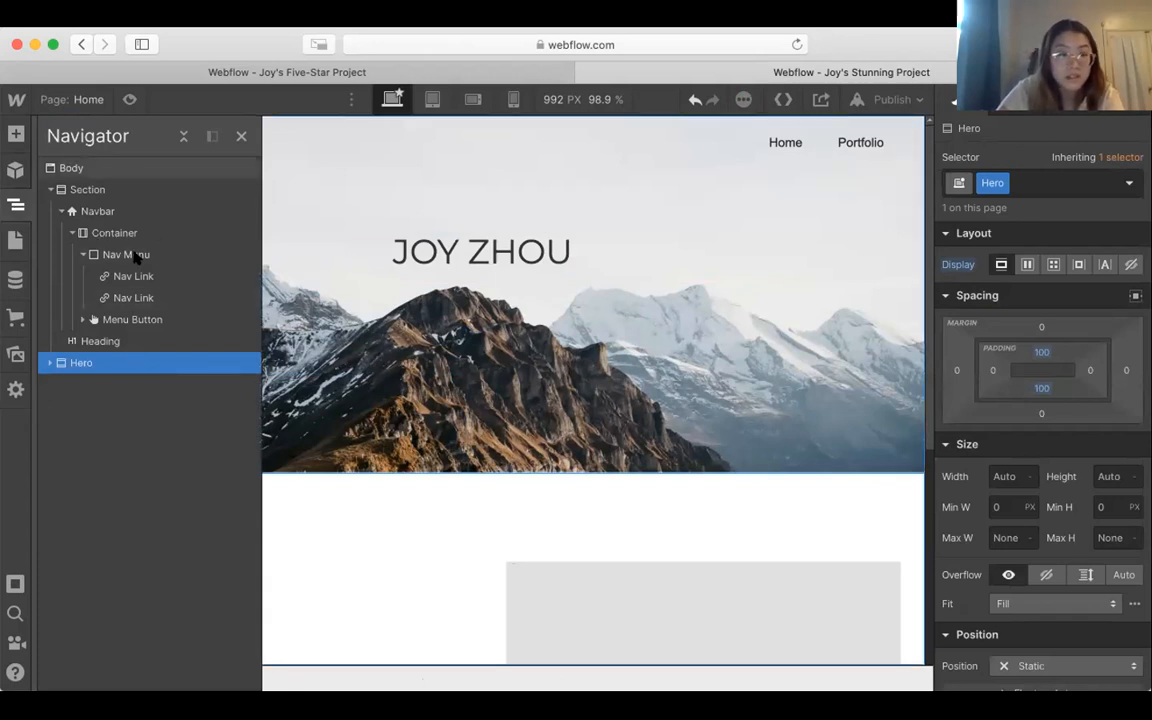
click(50, 189)
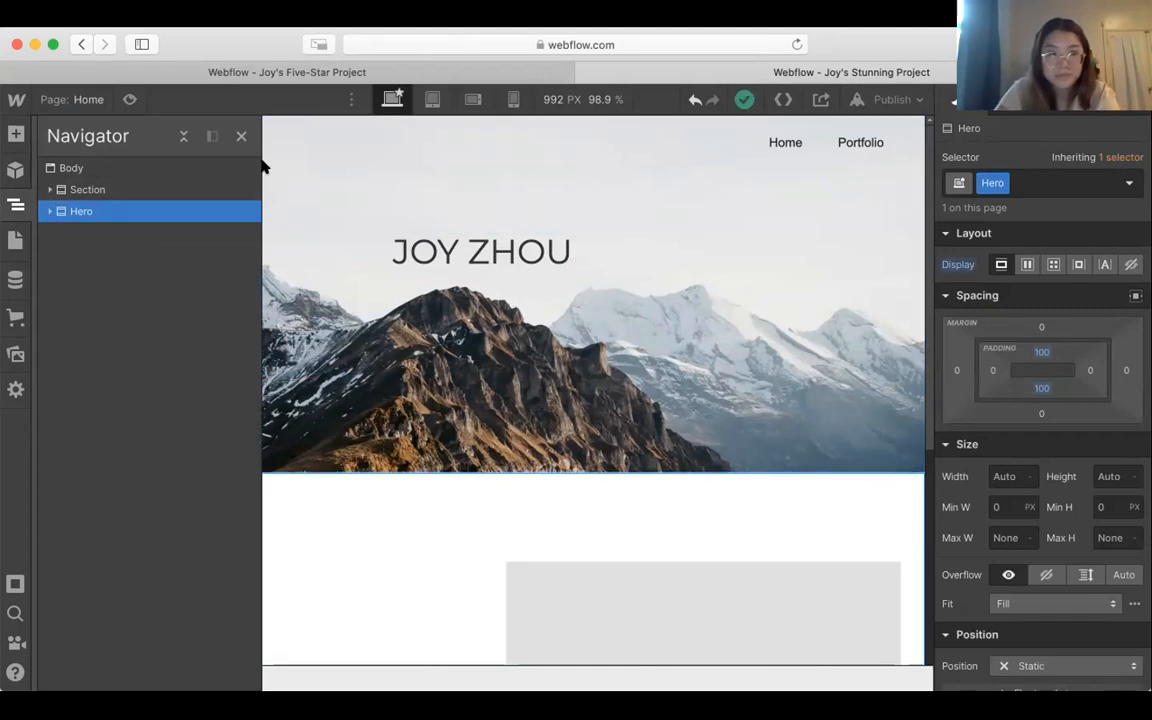
click(241, 138)
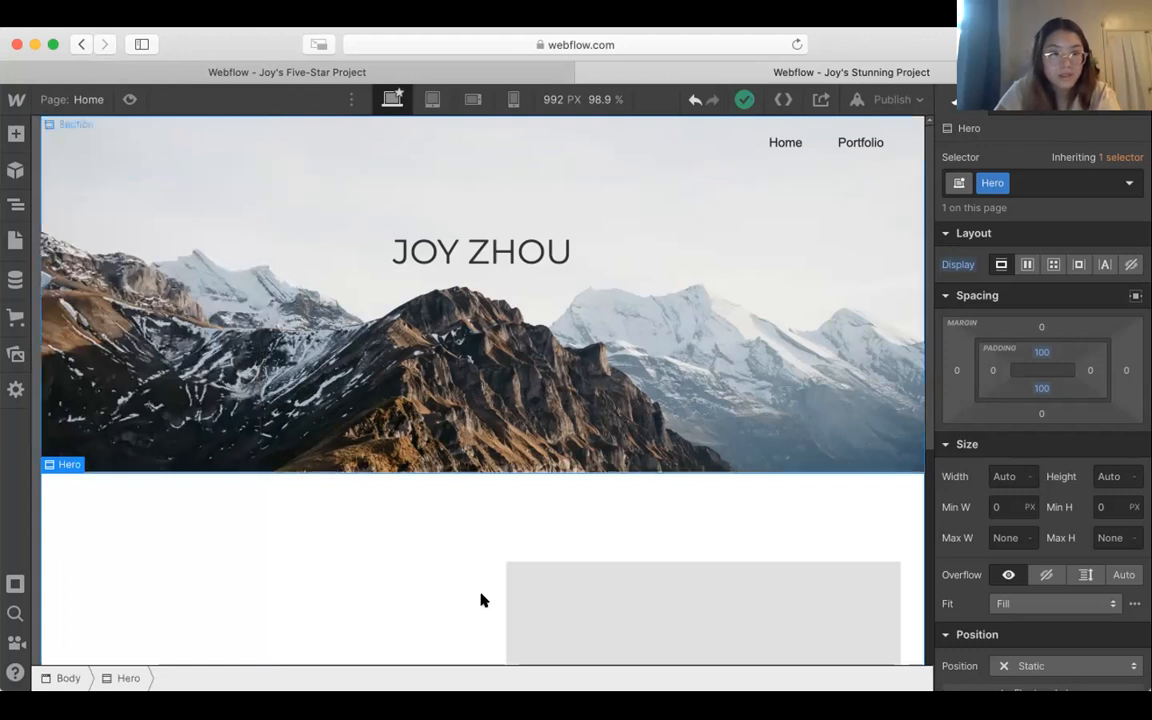
Step: Fill the new Hero layout's placeholder image with the uploaded photo of a woman holding a camera
scroll(480, 600, down, 2)
scroll(480, 600, down, 3)
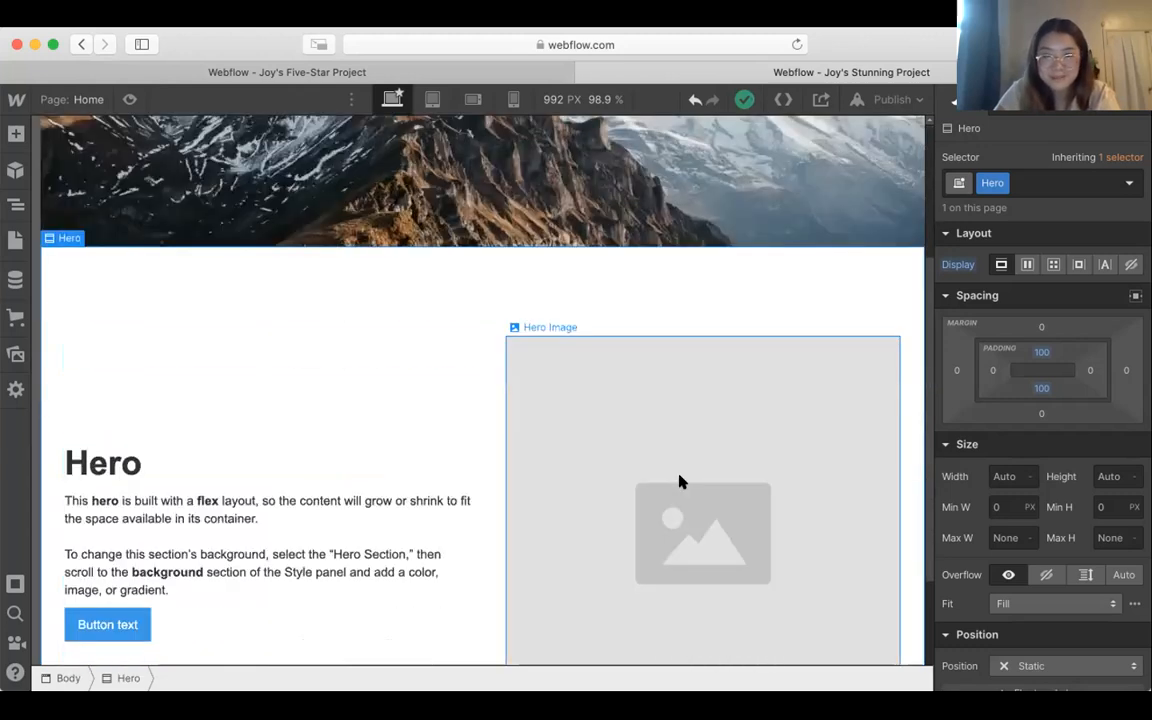
click(679, 481)
double_click(668, 433)
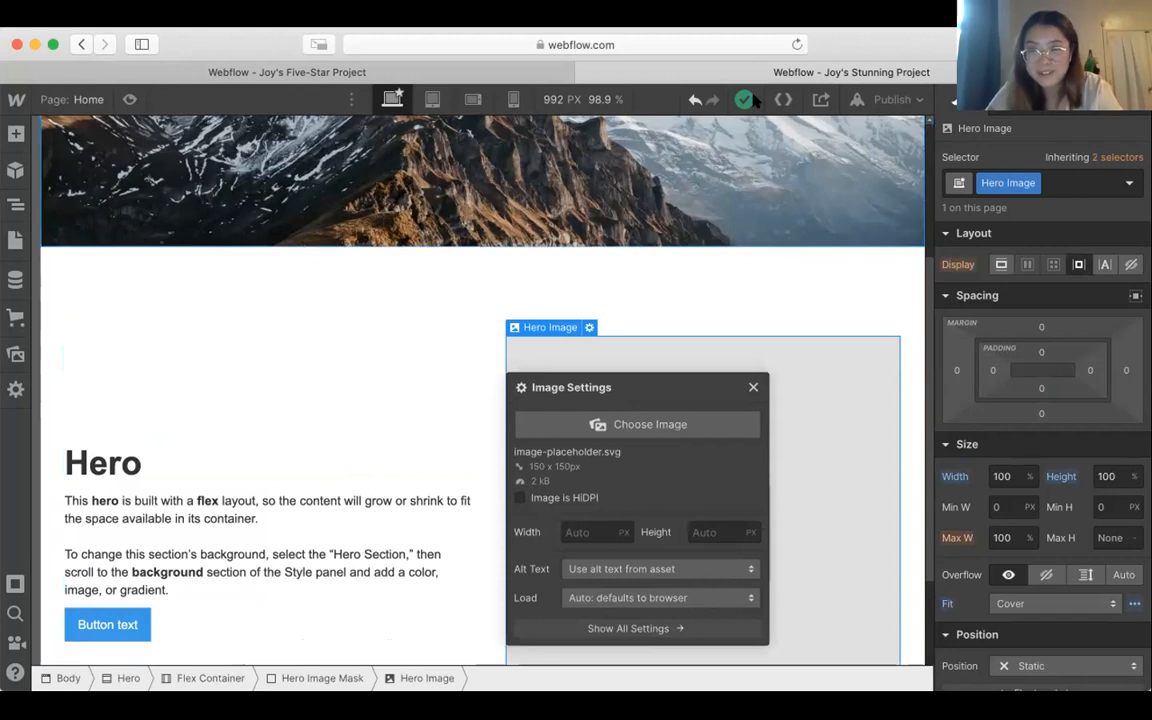
click(642, 426)
click(73, 383)
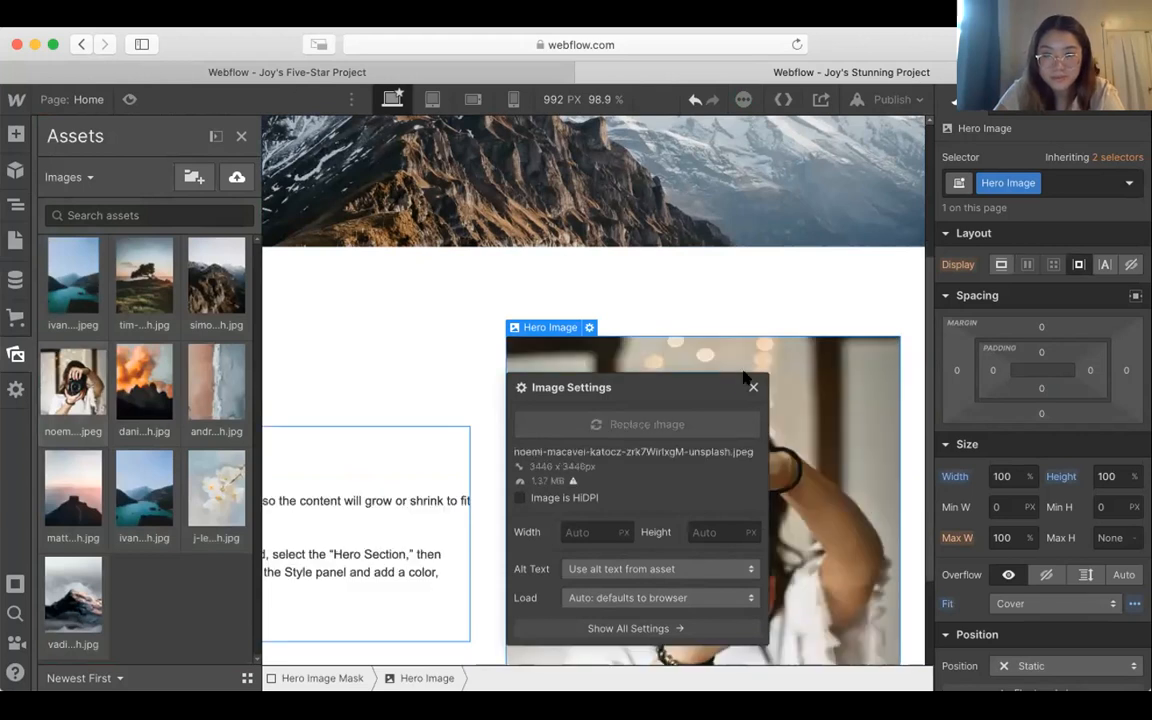
Step: Set the font of the new Hero layout's entire paragraph to Palatino Linotype
click(355, 505)
double_click(355, 504)
key(super+a)
scroll(1123, 429, down, 3)
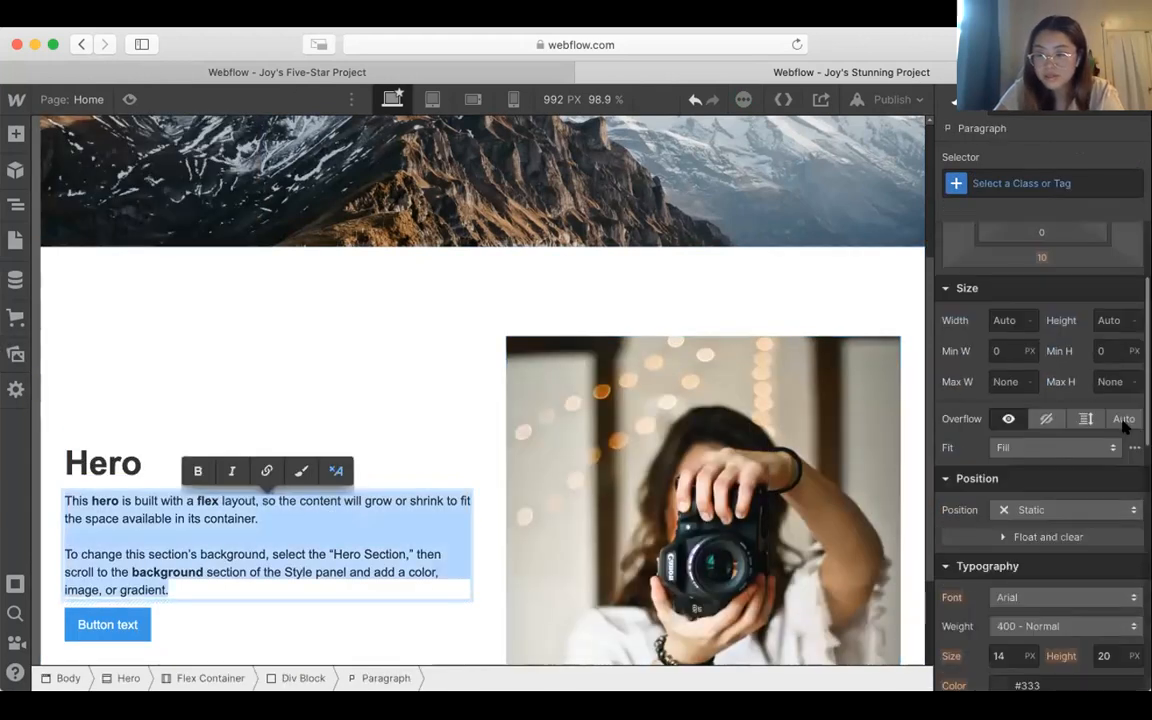
click(1078, 500)
click(1078, 495)
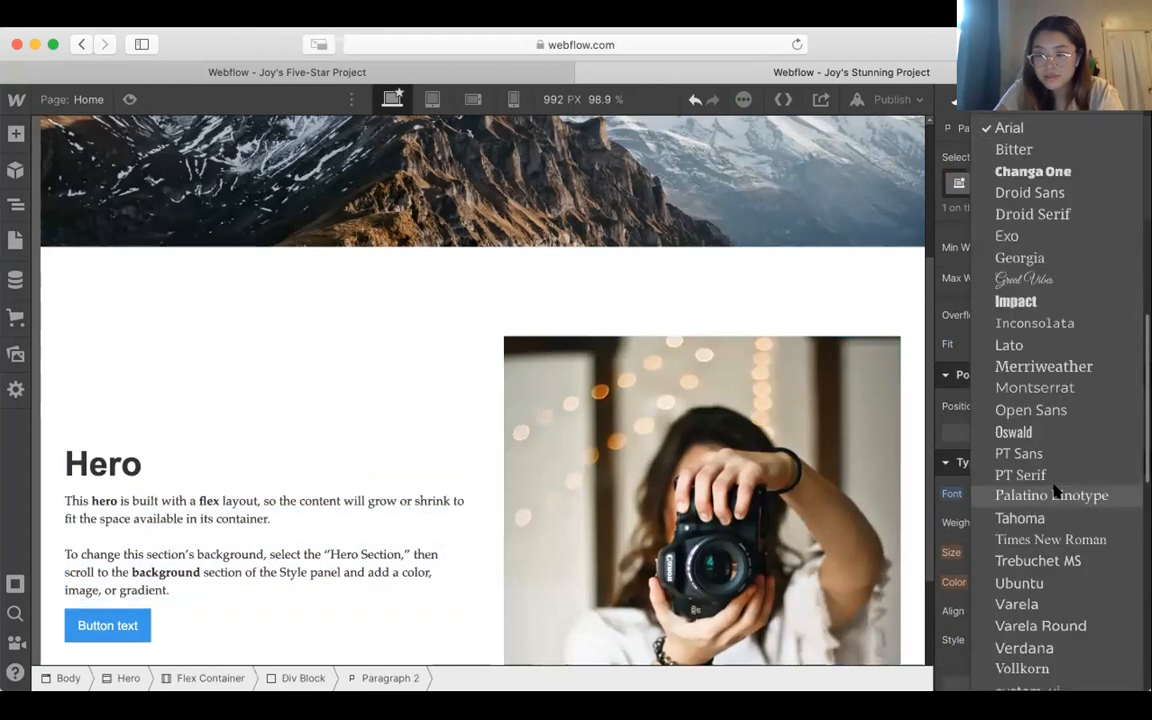
click(1040, 494)
Step: Replace the new Hero layout's heading text with "About Me"
click(150, 465)
double_click(150, 465)
text(About Me)
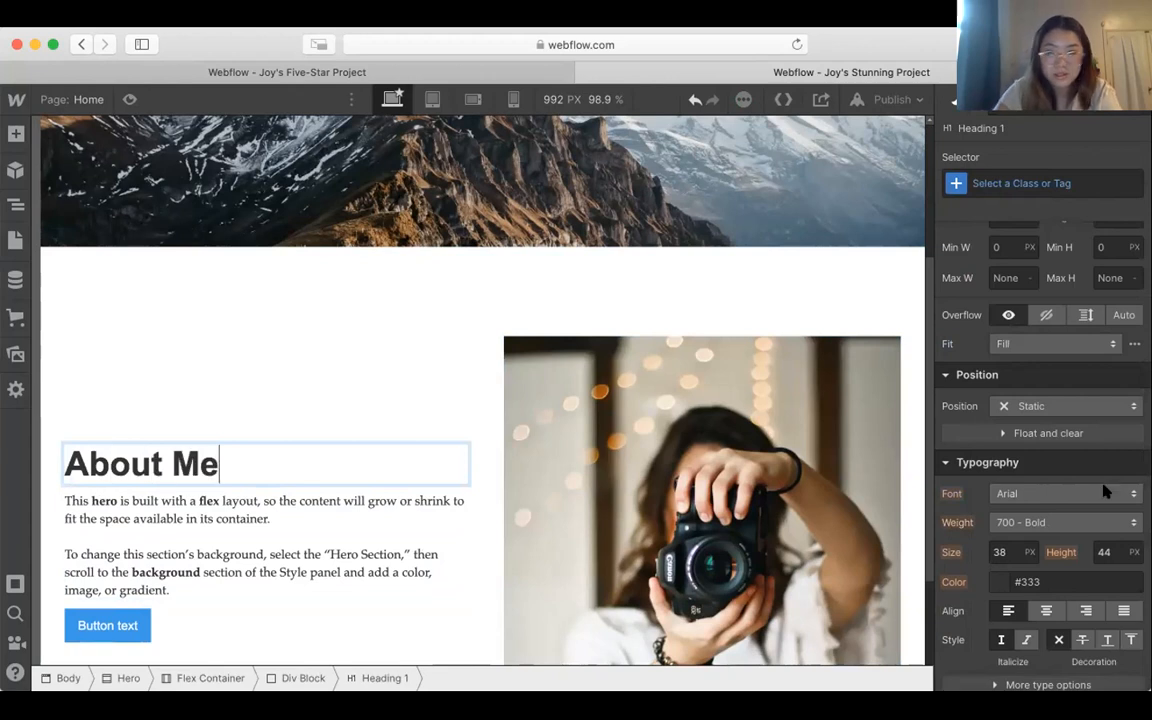
Step: Set the "About Me" heading's font to Montserrat with weight 400 - Normal
key(super+a)
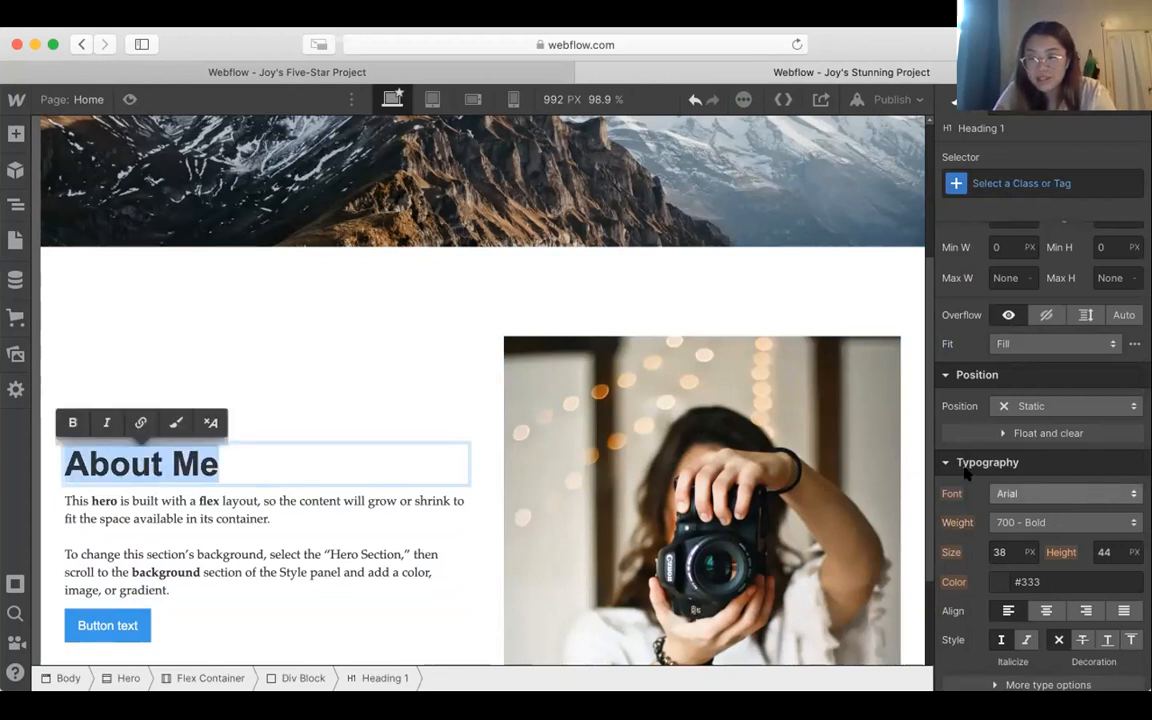
key(Escape)
click(996, 495)
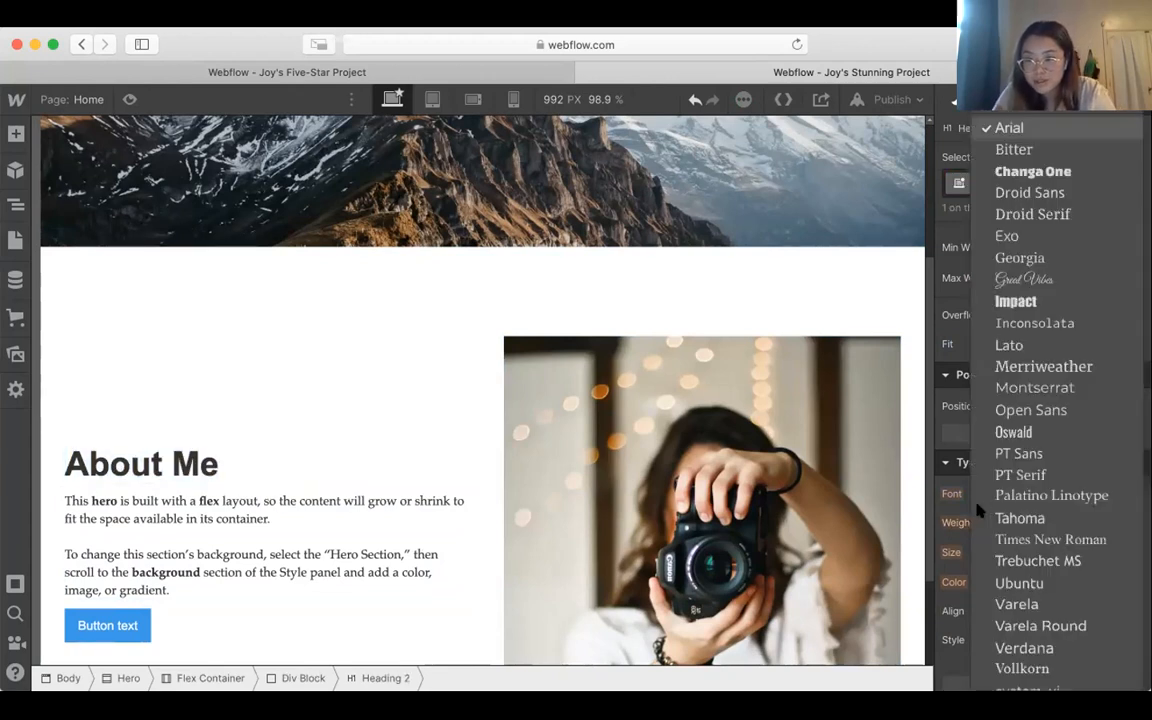
click(1050, 396)
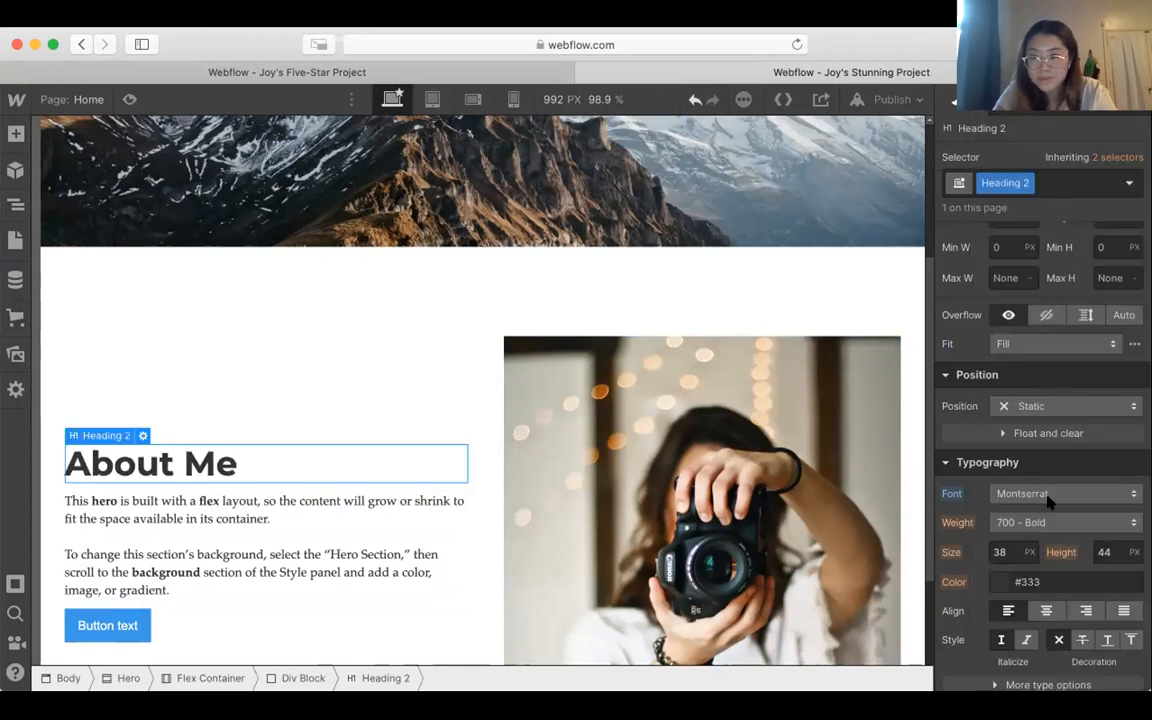
click(1047, 520)
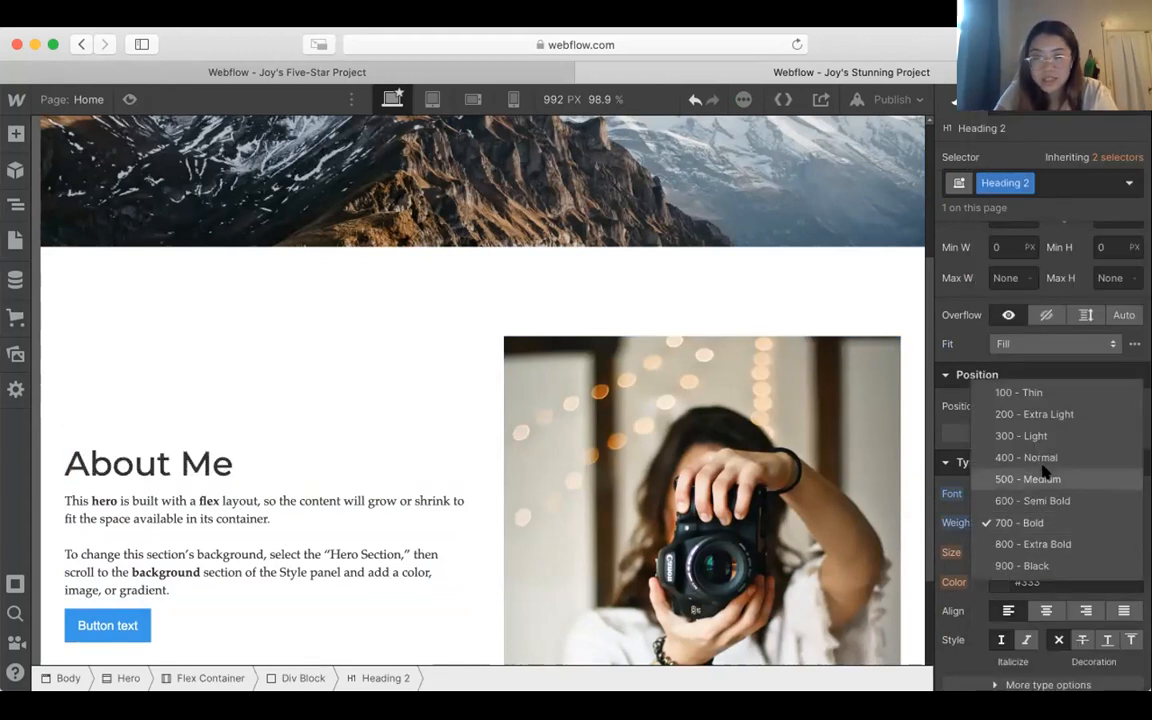
click(1045, 457)
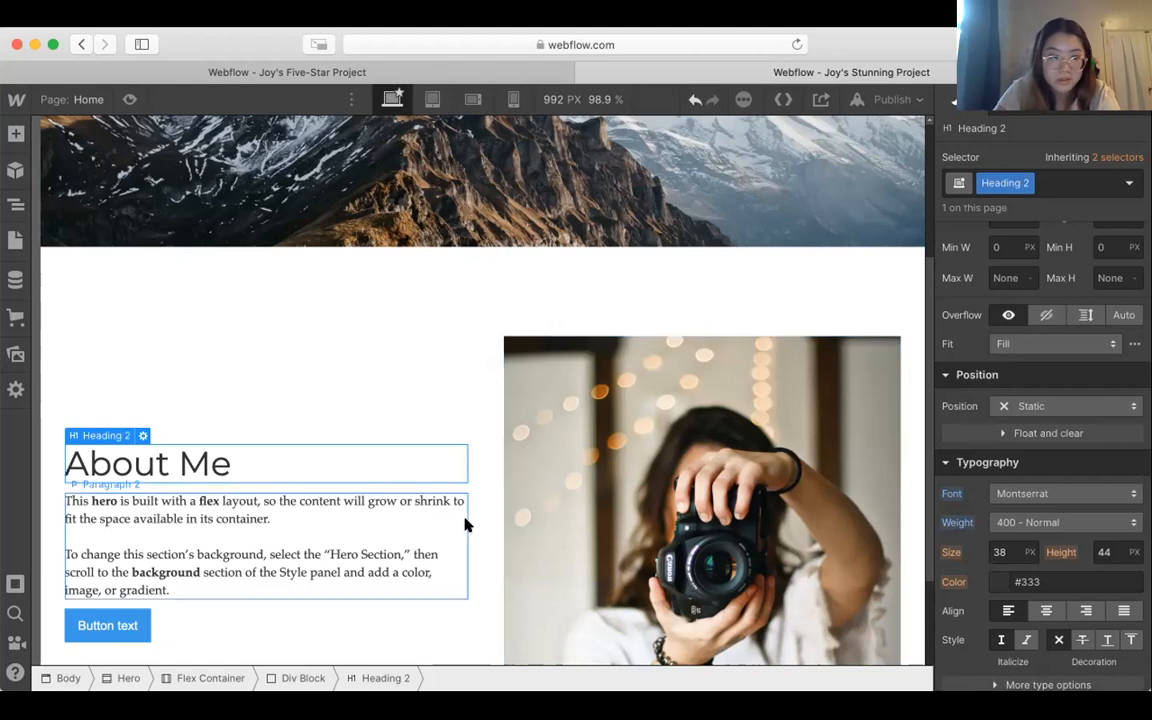
Step: Remove the blank line between the two text blocks in the paragraph under "About Me"
scroll(300, 522, down, 1)
double_click(155, 518)
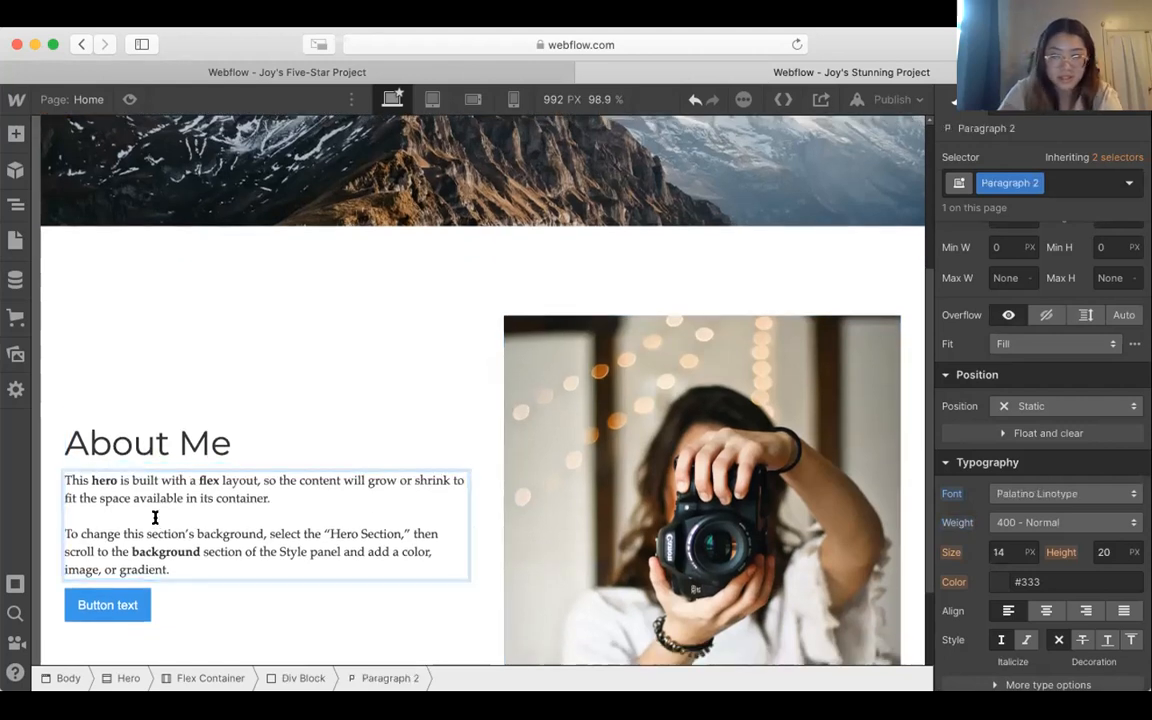
key(BackSpace)
click(427, 296)
click(427, 296)
scroll(427, 296, down, 2)
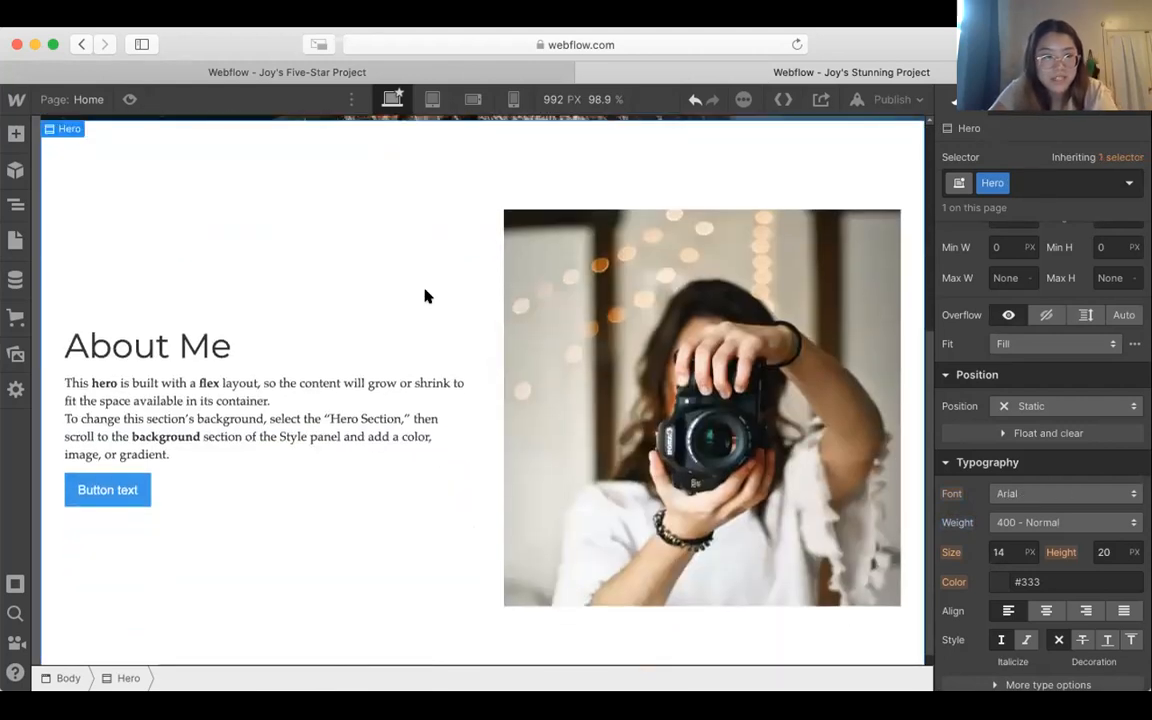
Step: Replace the label of the button under the About Me paragraph with "Get in touch!"
scroll(424, 296, down, 1)
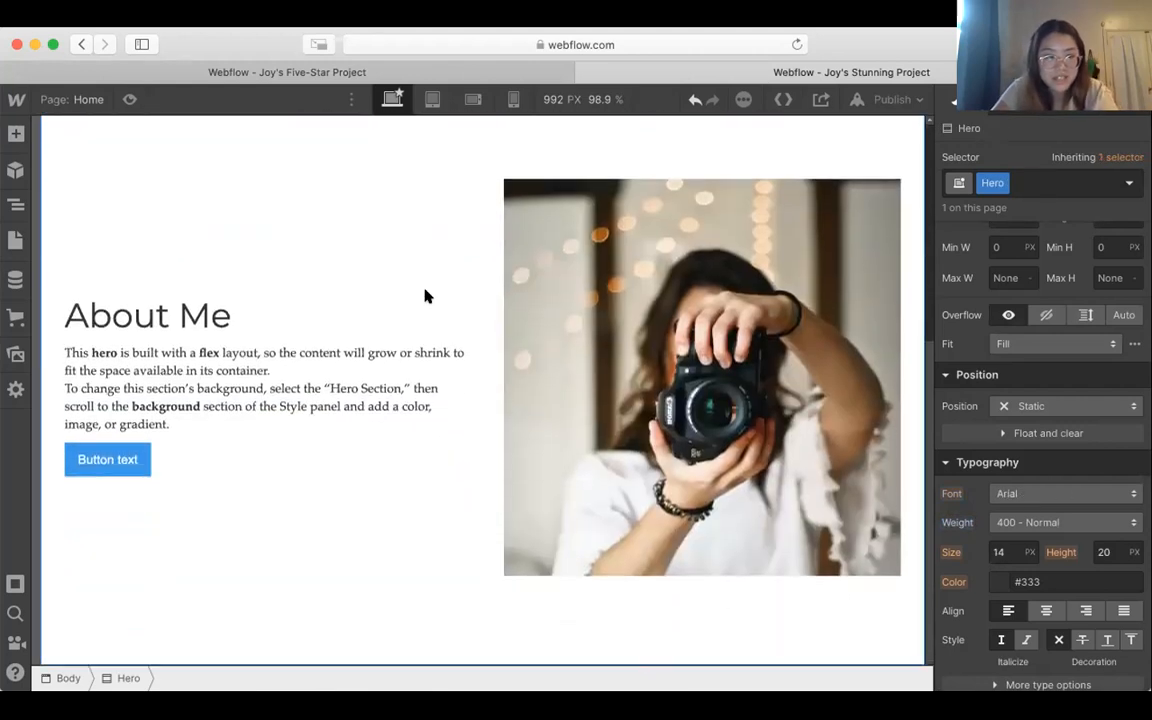
click(125, 459)
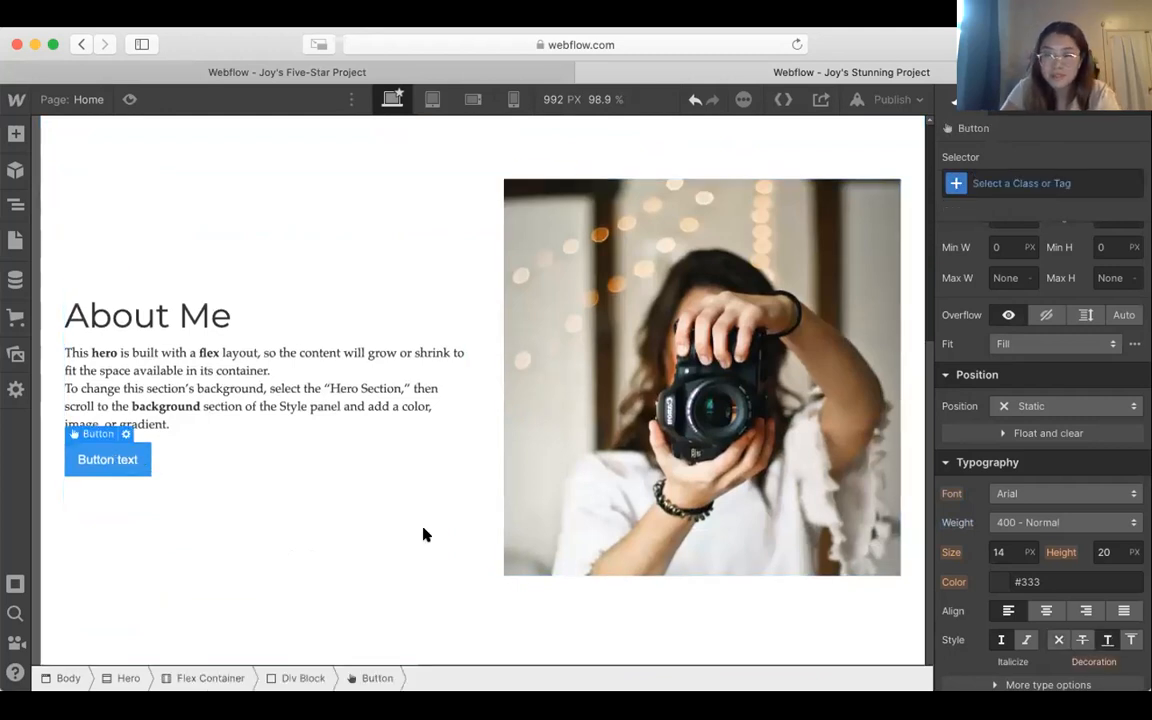
double_click(120, 459)
key(super+a)
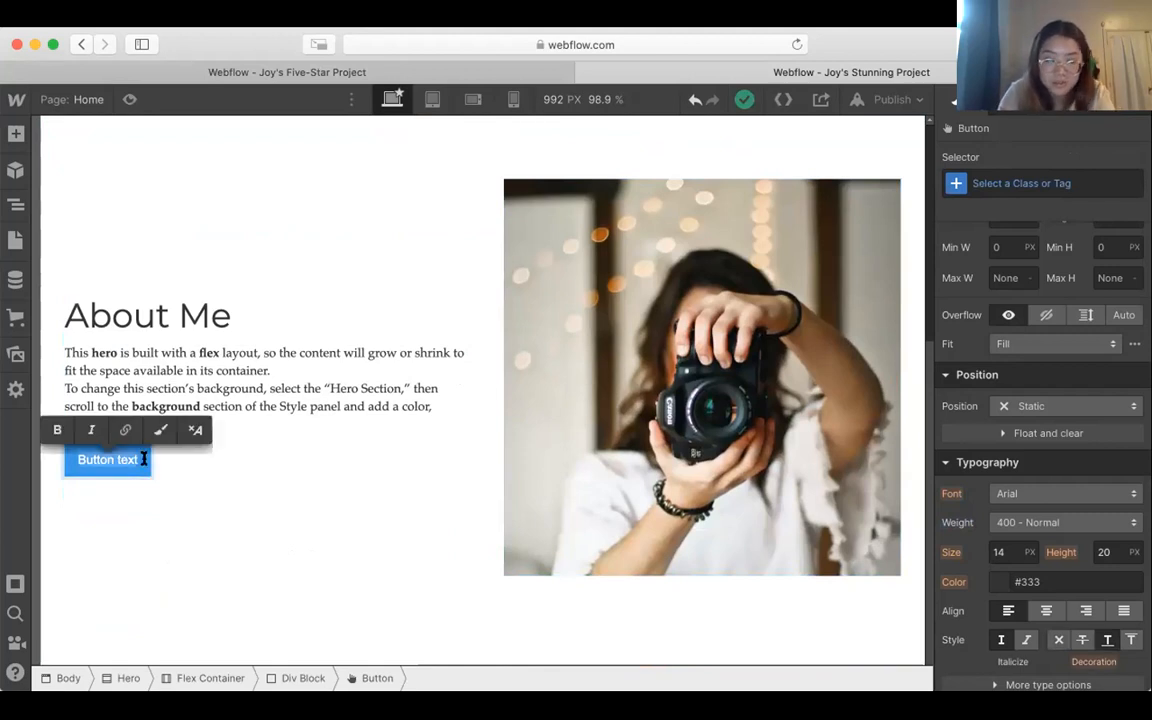
text(Get )
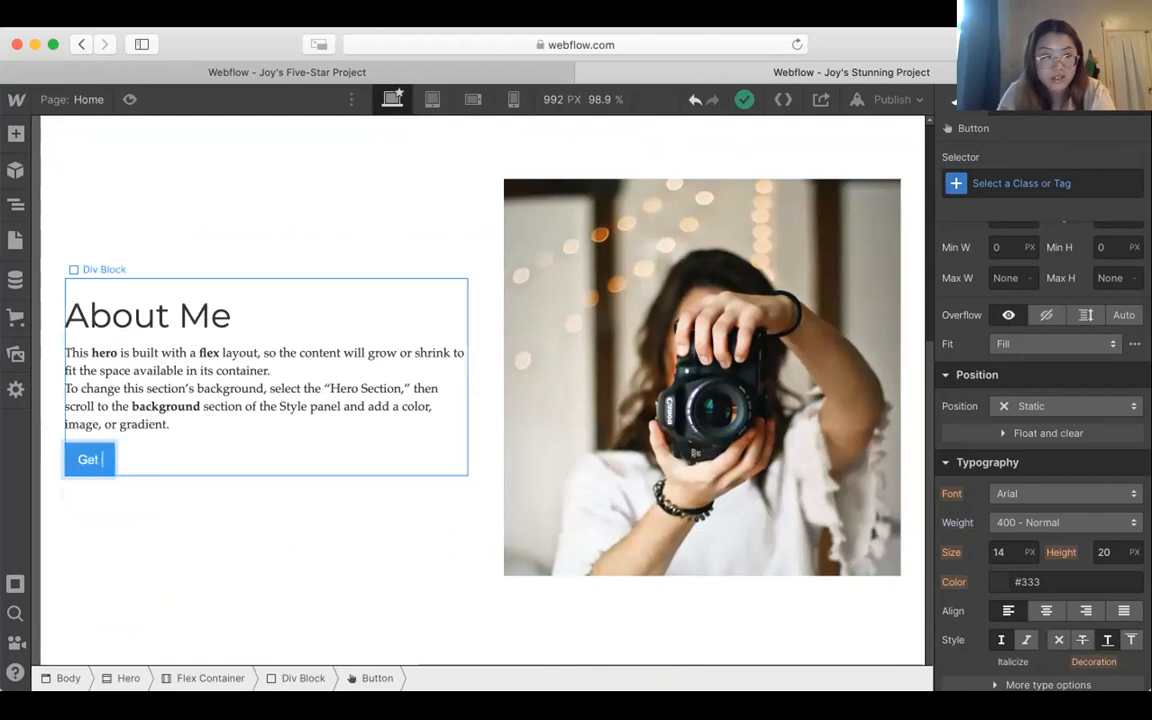
text(in touch!)
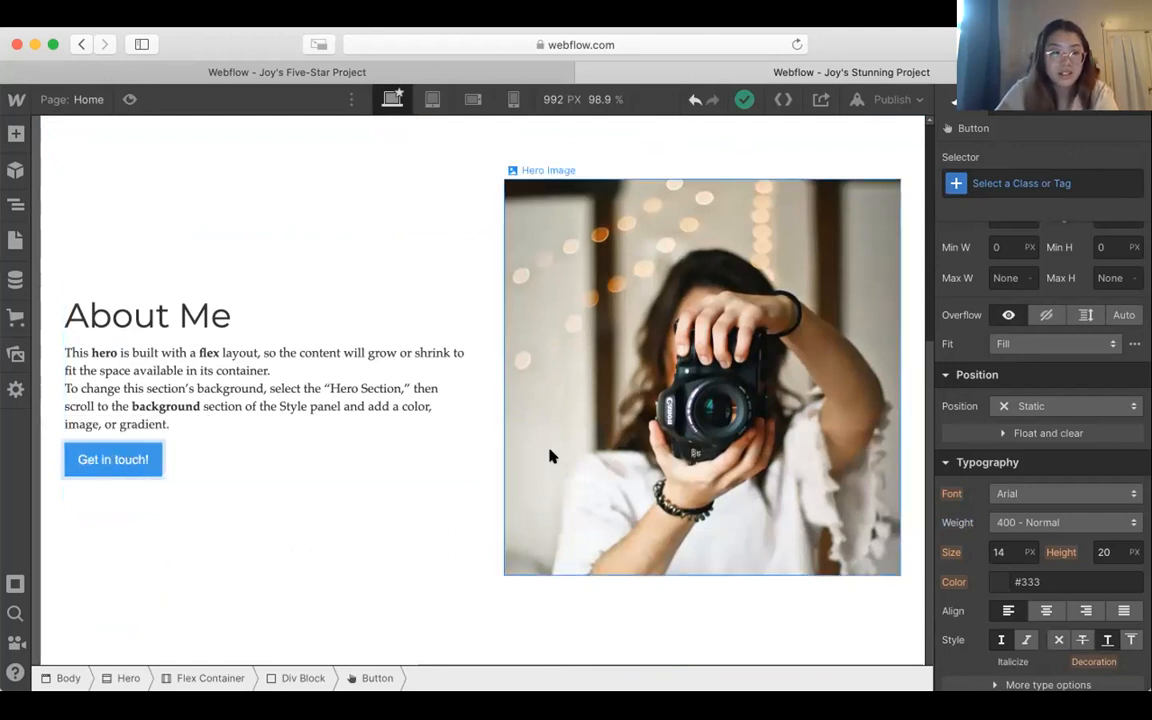
Step: Set the font of the "Get in touch!" button to Montserrat
scroll(1049, 480, down, 1)
scroll(1049, 480, down, 3)
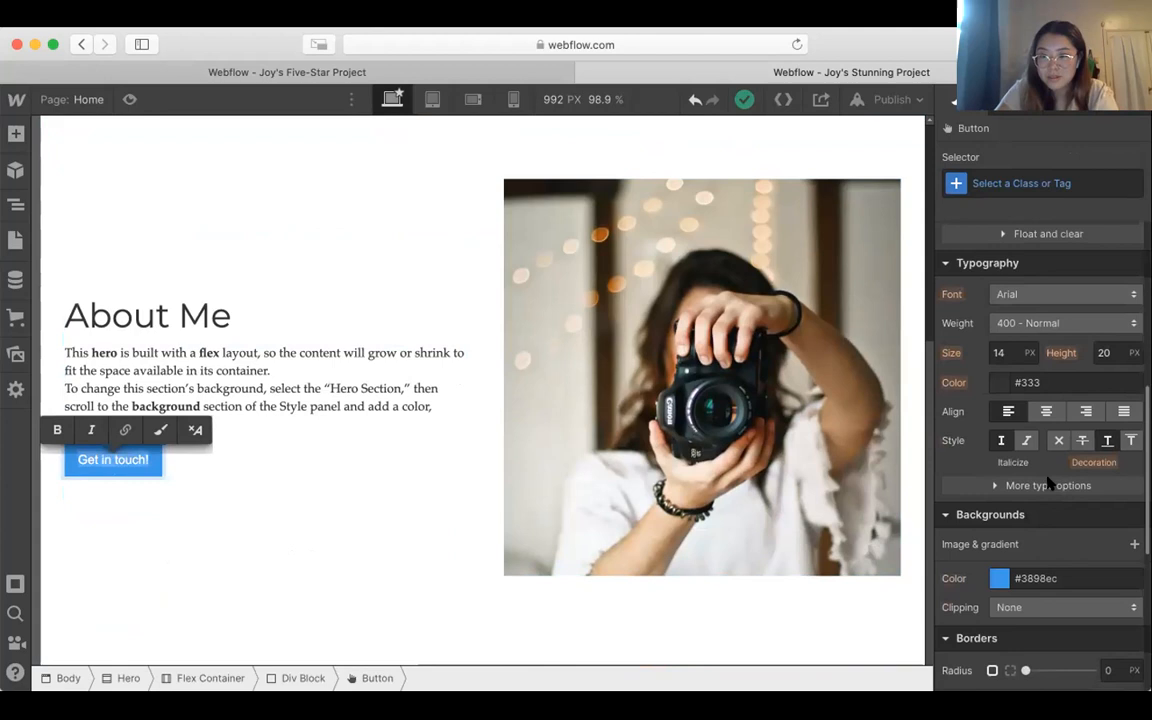
click(1065, 296)
click(1055, 394)
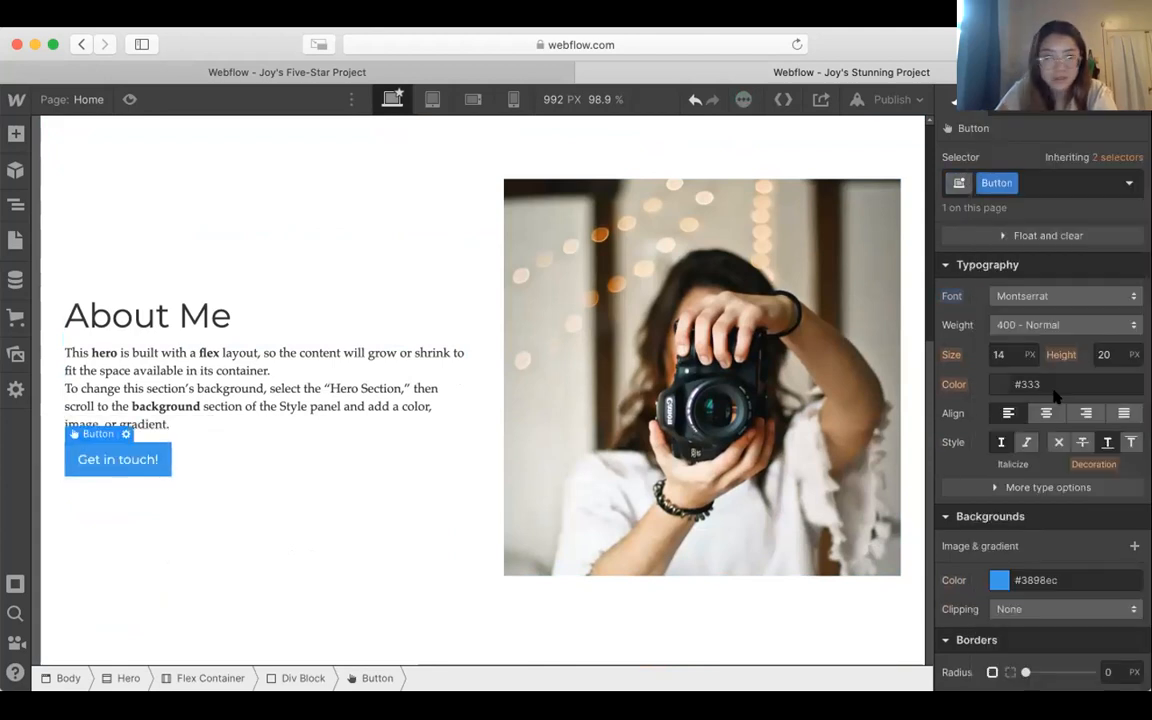
Step: Try other text colors on the "Get in touch!" button, settling on #333333
scroll(1040, 507, down, 1)
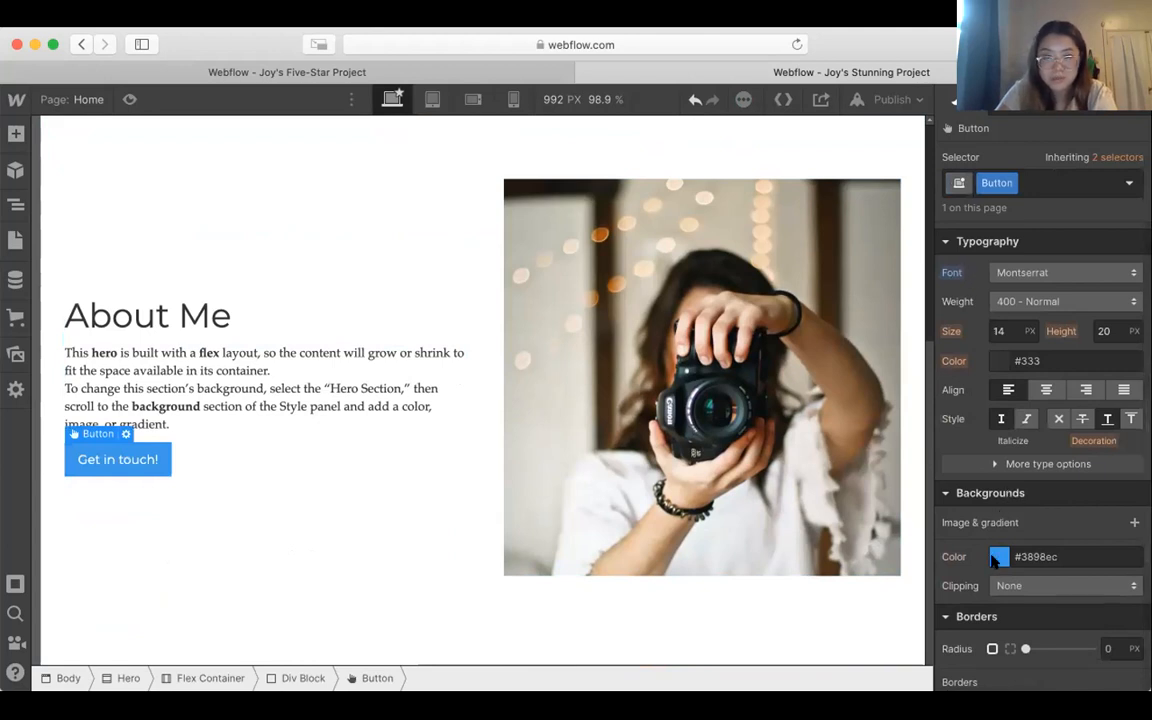
click(1000, 361)
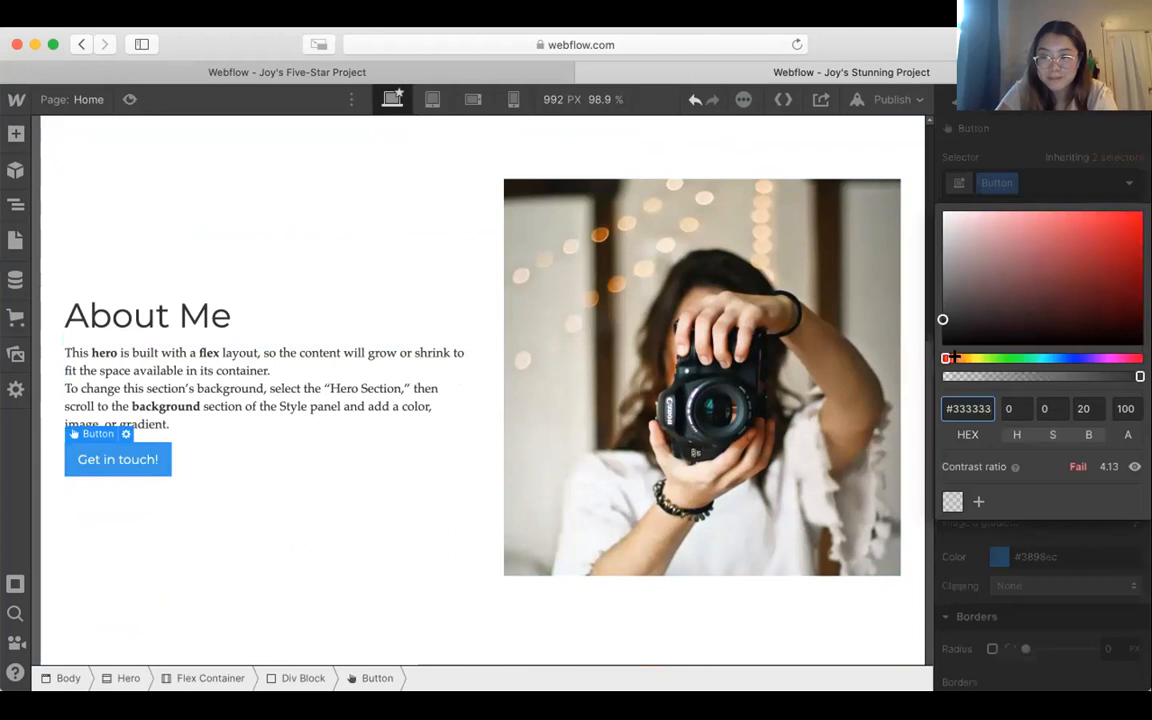
click(1009, 289)
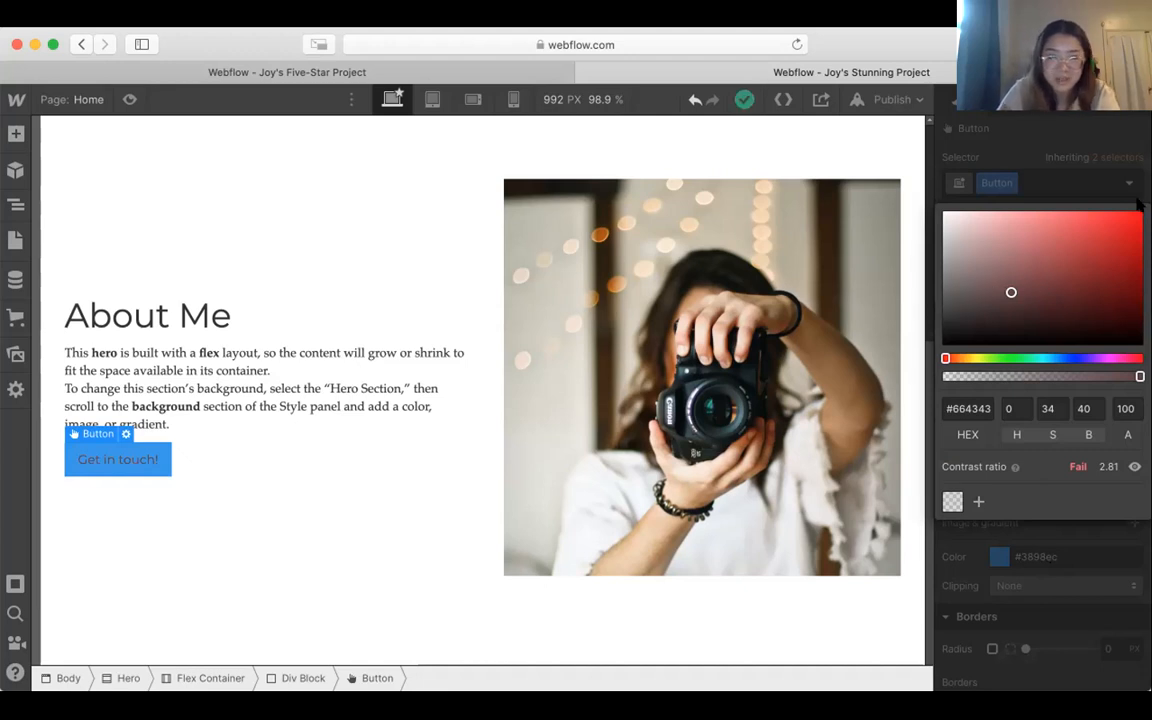
drag(1076, 245, 1128, 268)
click(943, 316)
click(968, 410)
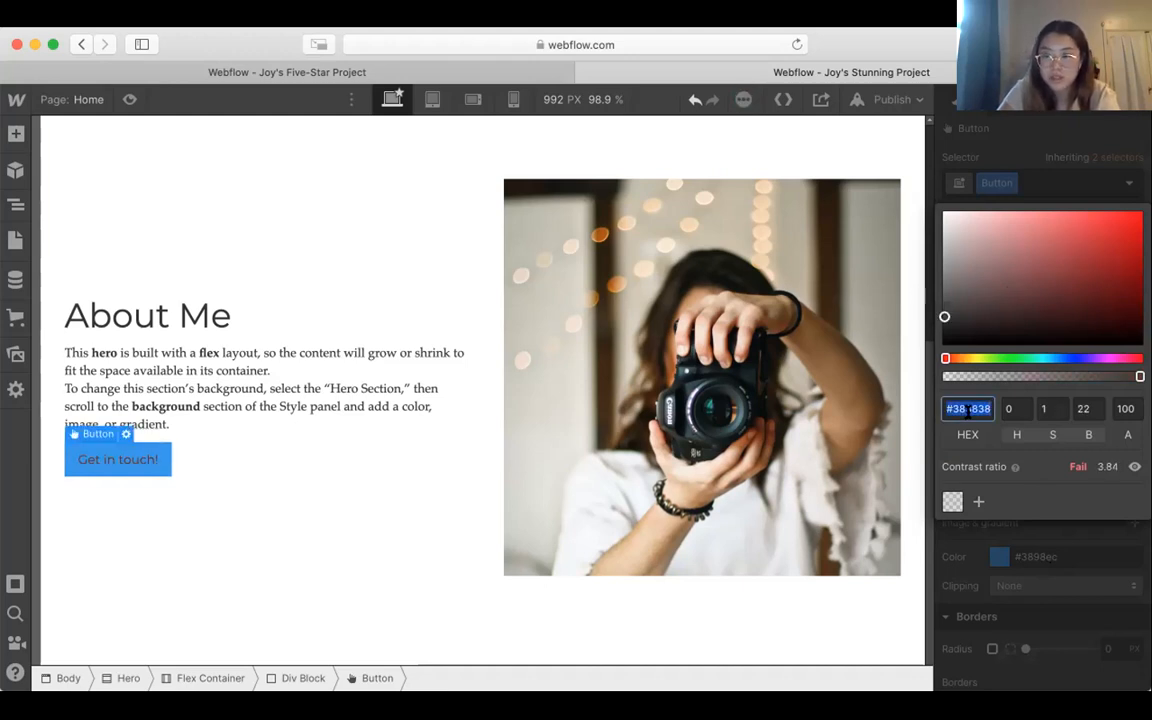
text(#)
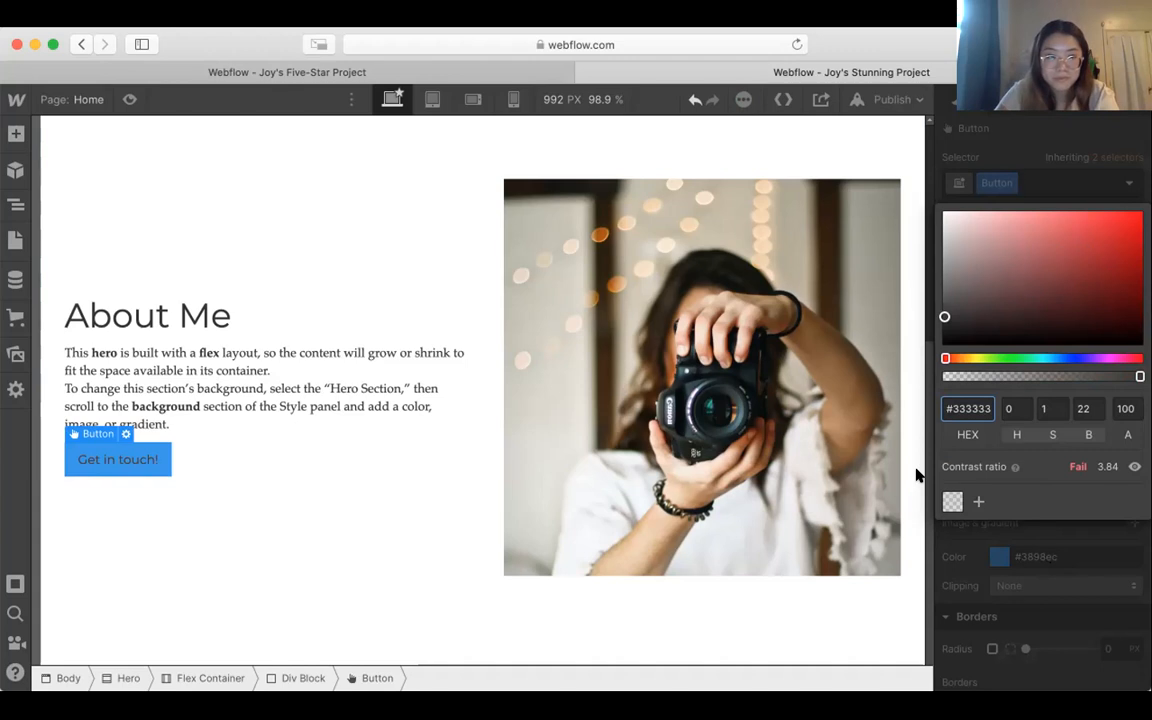
click(877, 634)
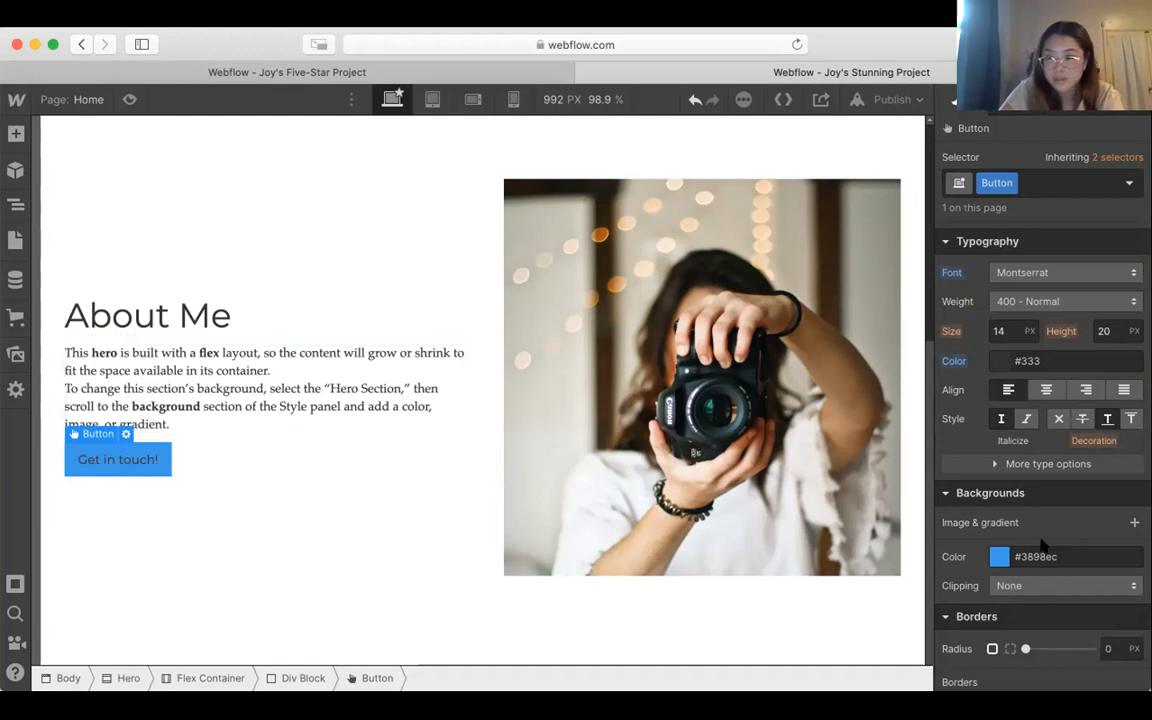
Step: Make the background color of the "Get in touch!" button transparent
scroll(1040, 540, down, 3)
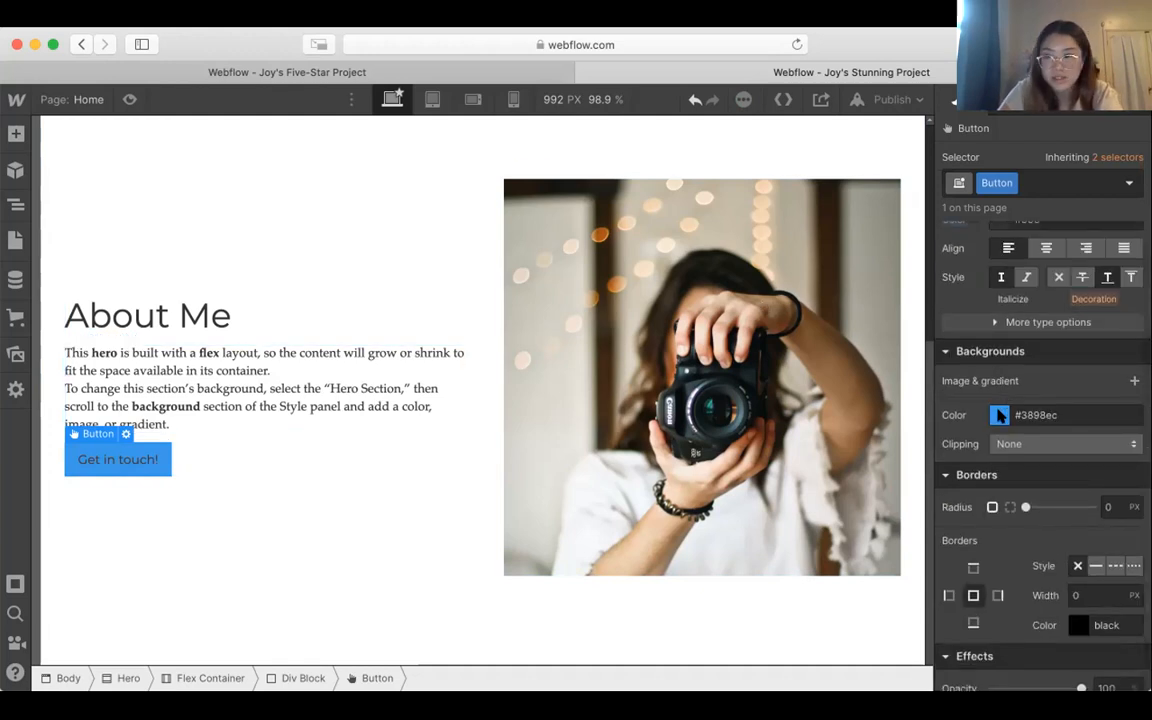
click(1000, 415)
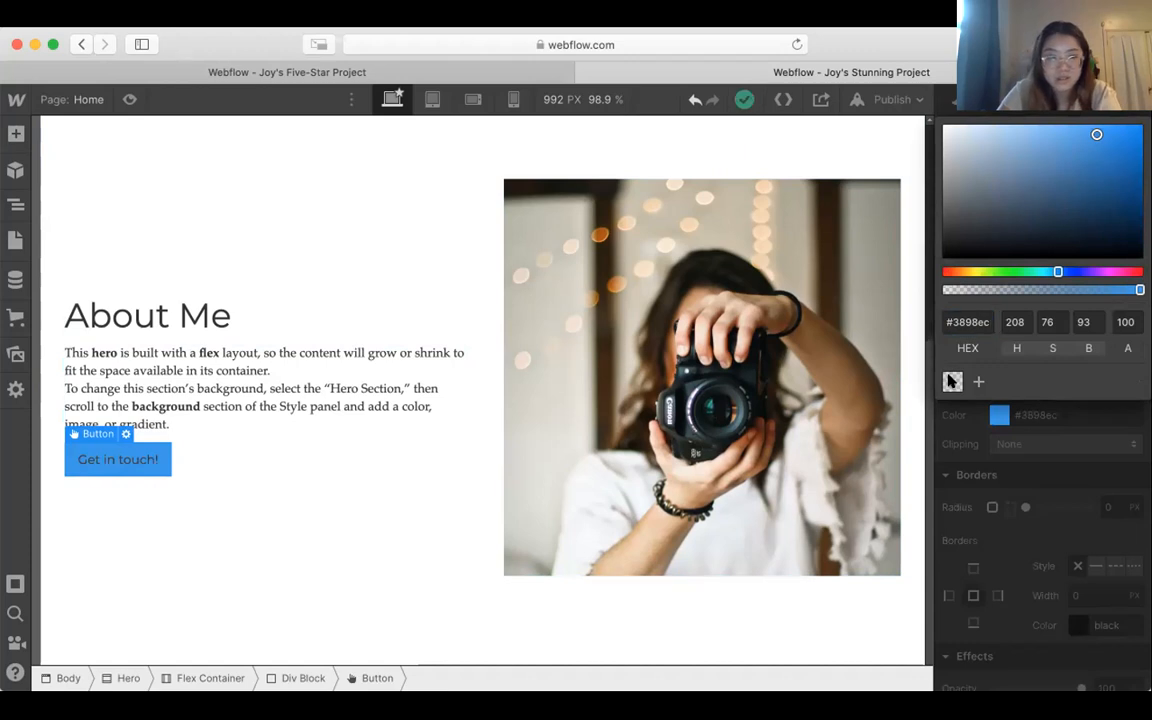
click(951, 382)
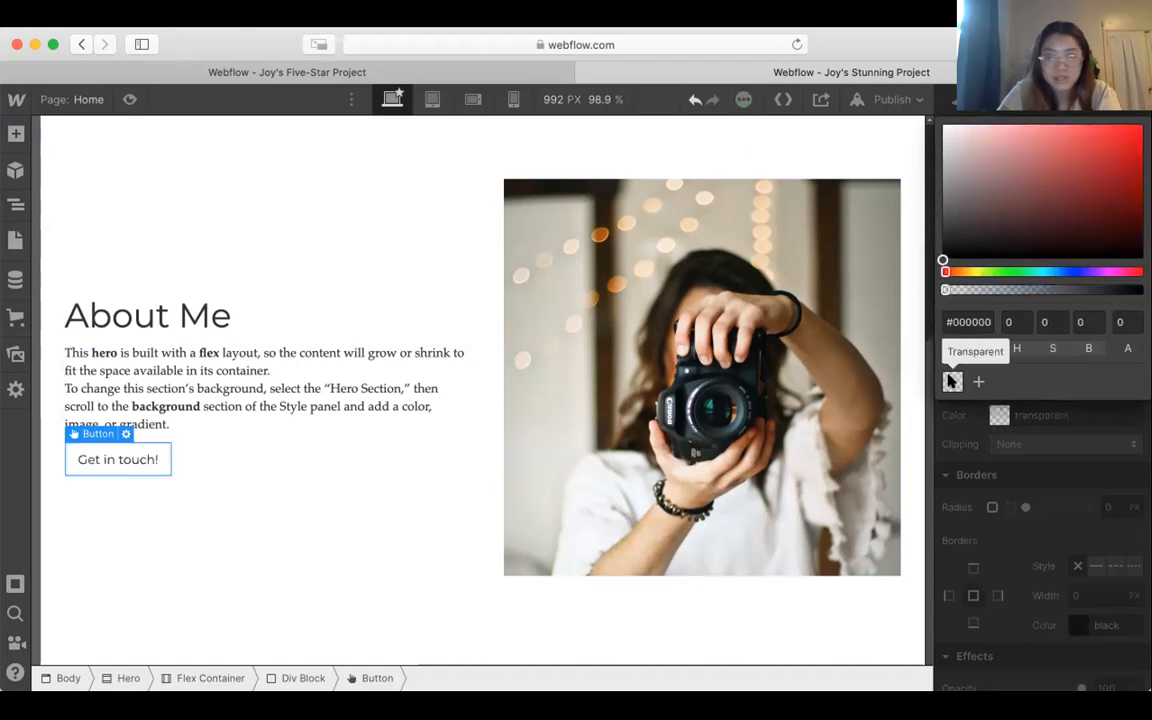
click(1060, 430)
Step: Give the "Get in touch!" button a corner radius of 1 px and a thin black border (#000000)
scroll(1060, 430, down, 2)
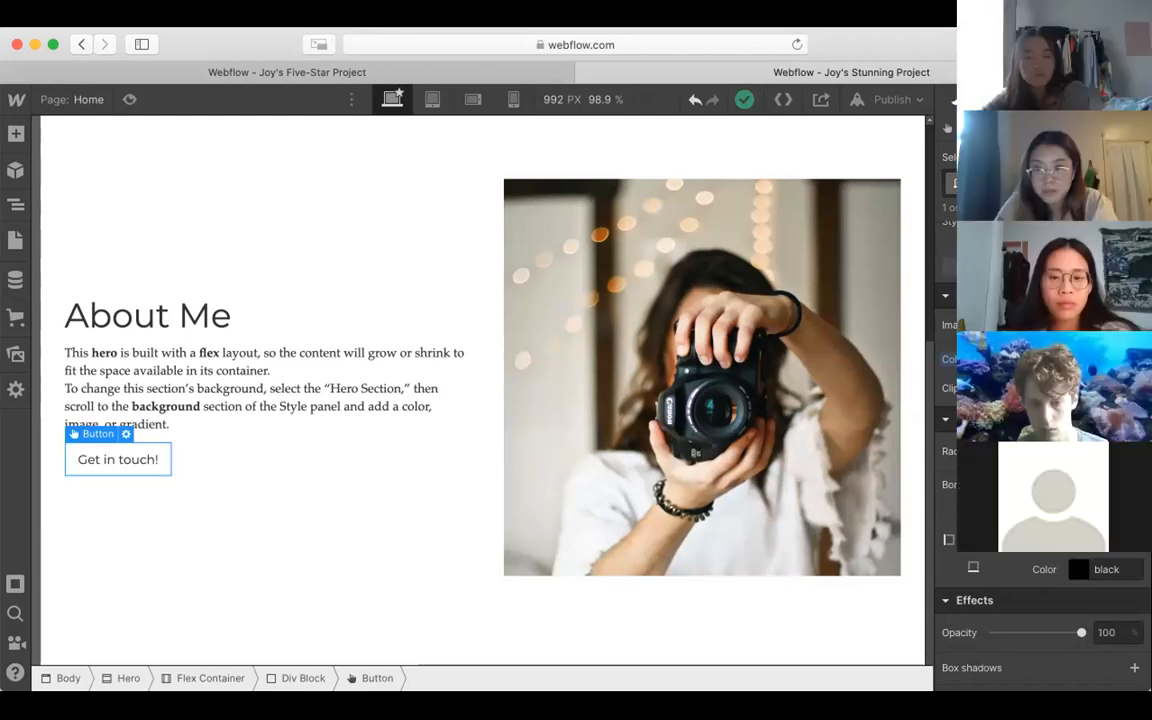
scroll(1020, 470, down, 1)
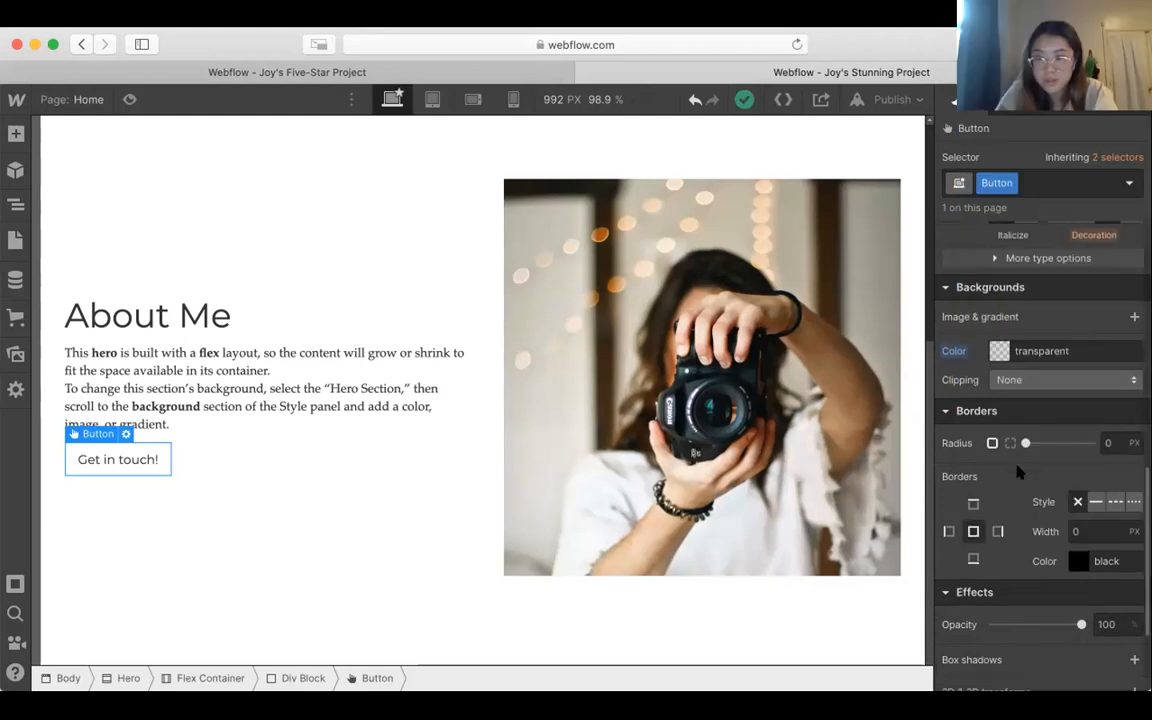
click(1107, 410)
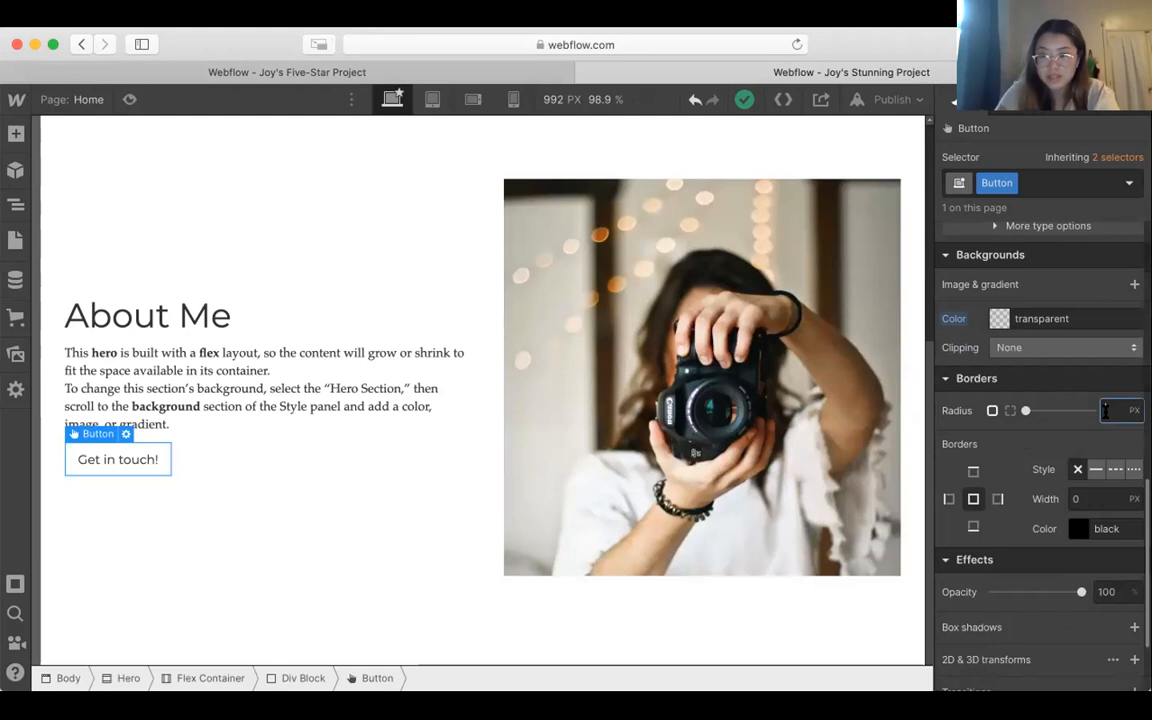
text(1)
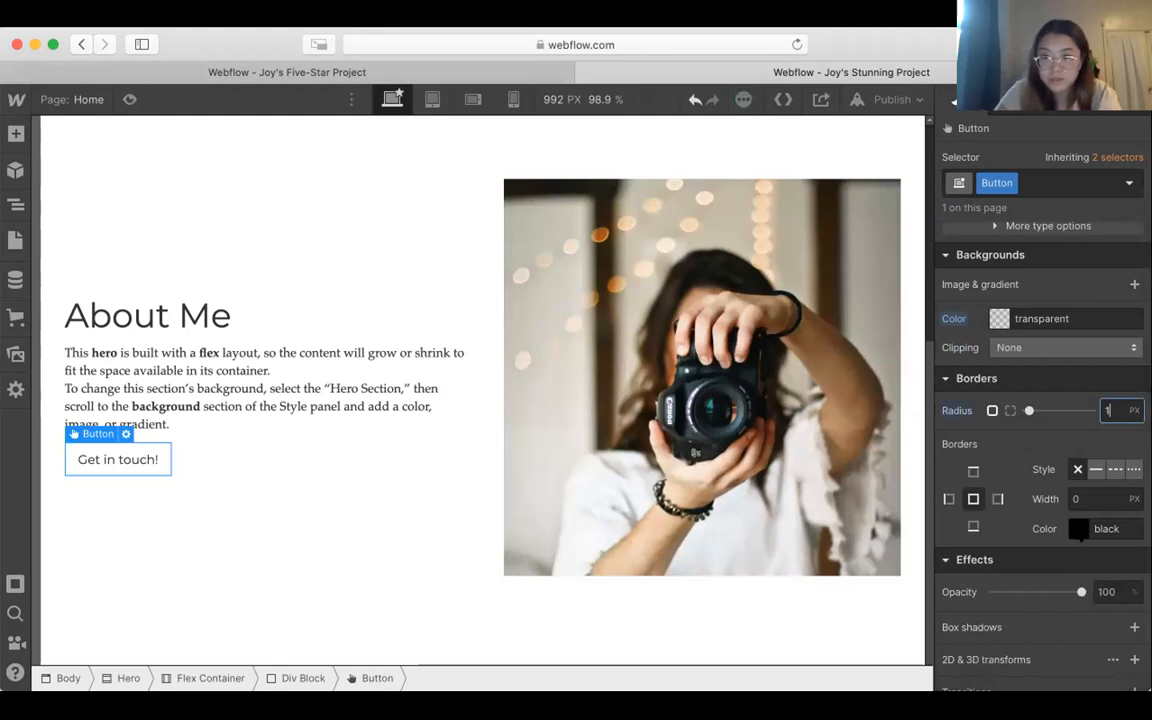
click(1079, 530)
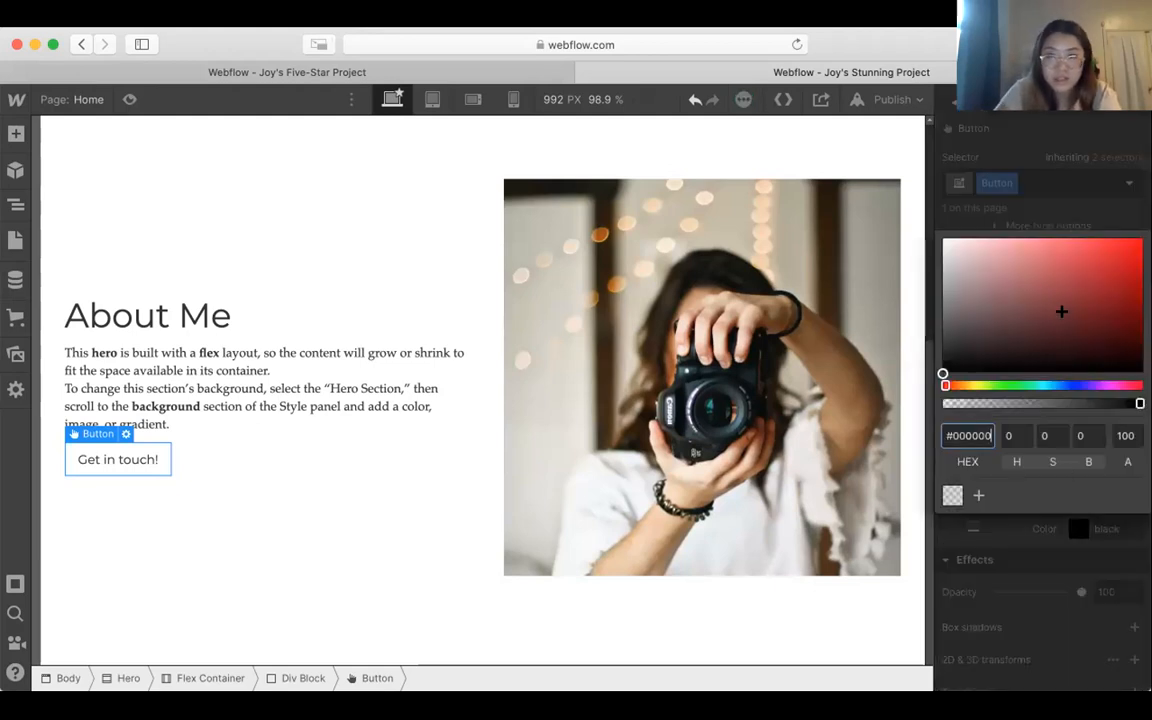
drag(1050, 289, 926, 381)
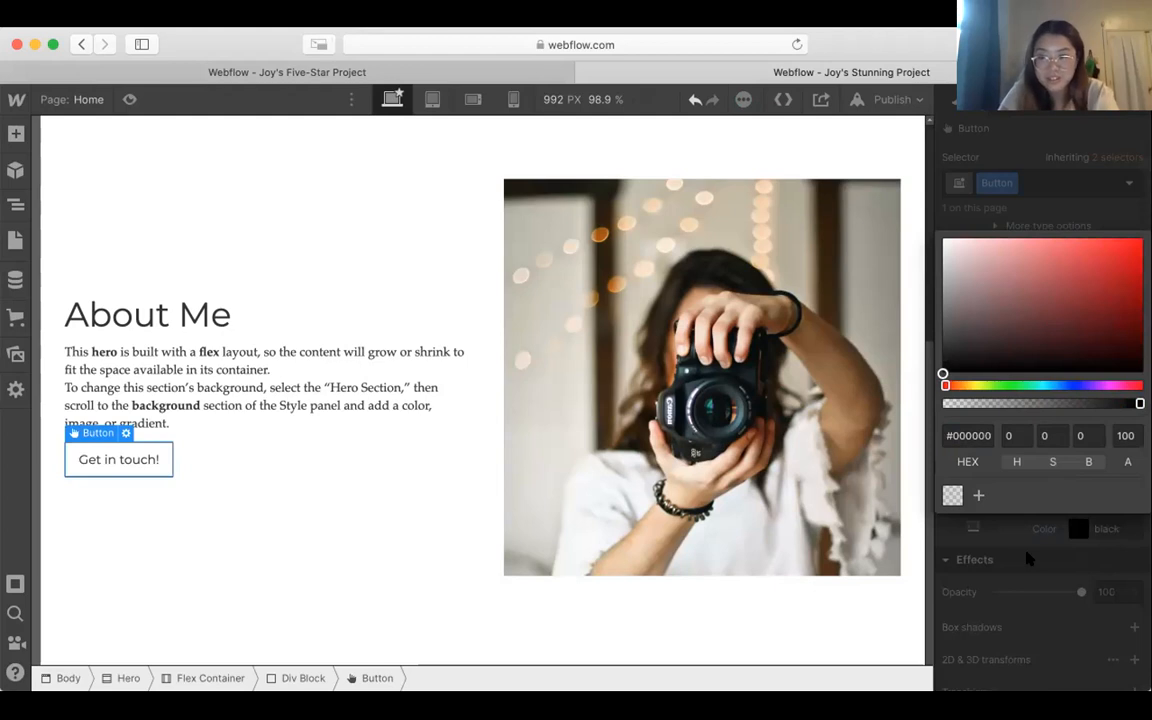
key(Return)
click(1018, 573)
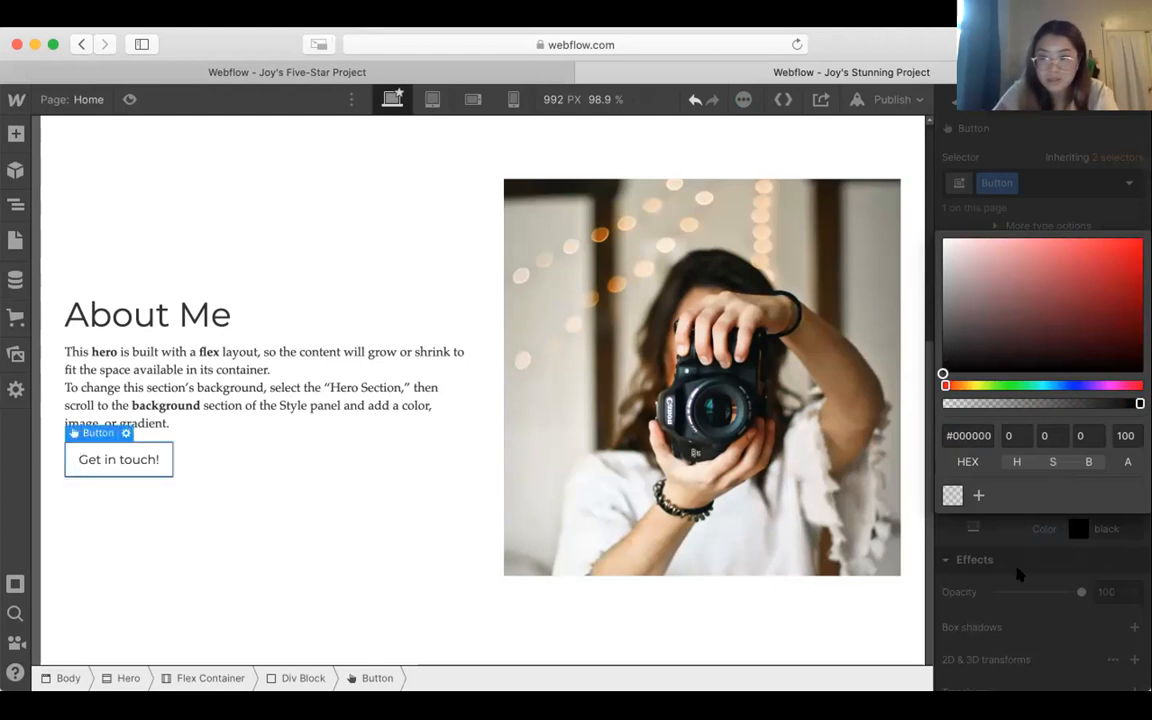
click(483, 606)
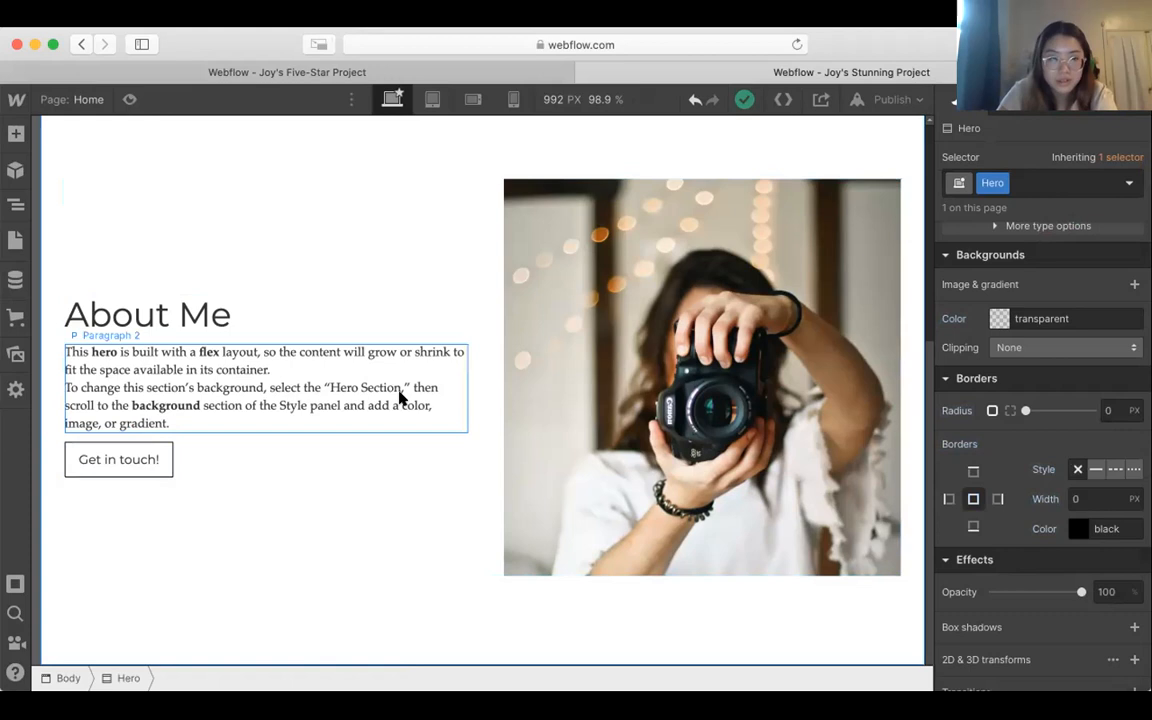
Step: Set the About Me paragraph's bottom margin to 17 and select the heading above it
click(399, 397)
scroll(1066, 338, up, 4)
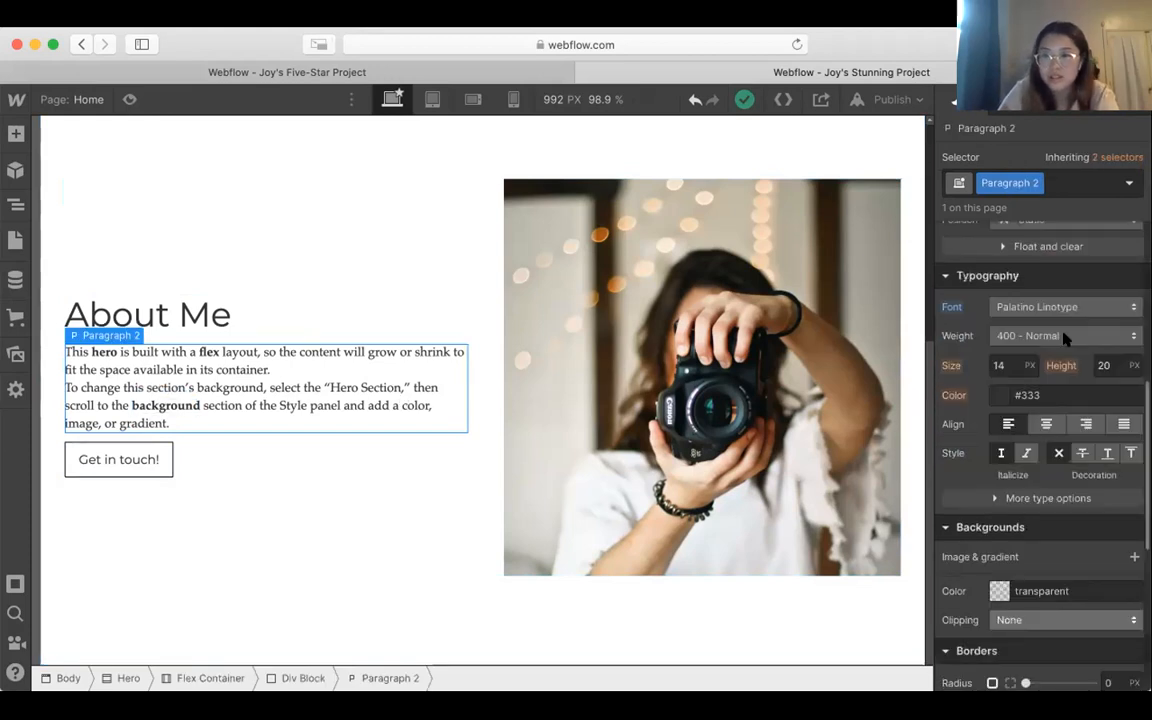
scroll(1066, 338, up, 5)
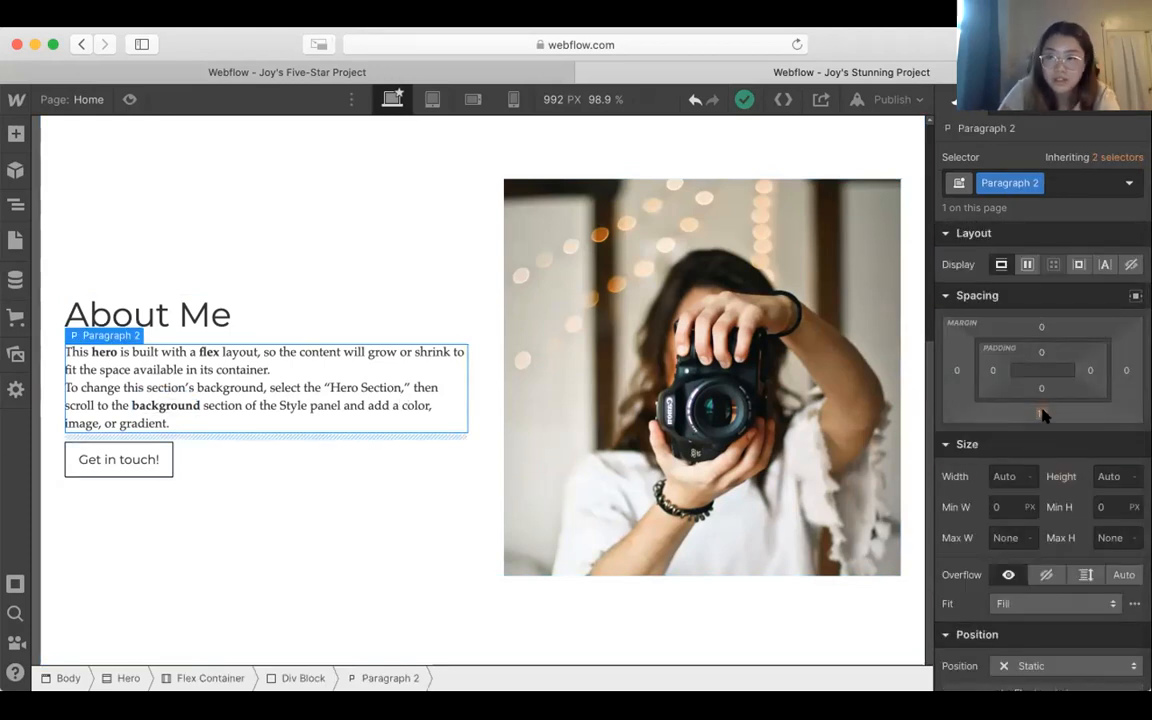
mouse_move(1043, 415)
mouse_down()
mouse_move(1041, 400)
mouse_move(1041, 417)
mouse_up()
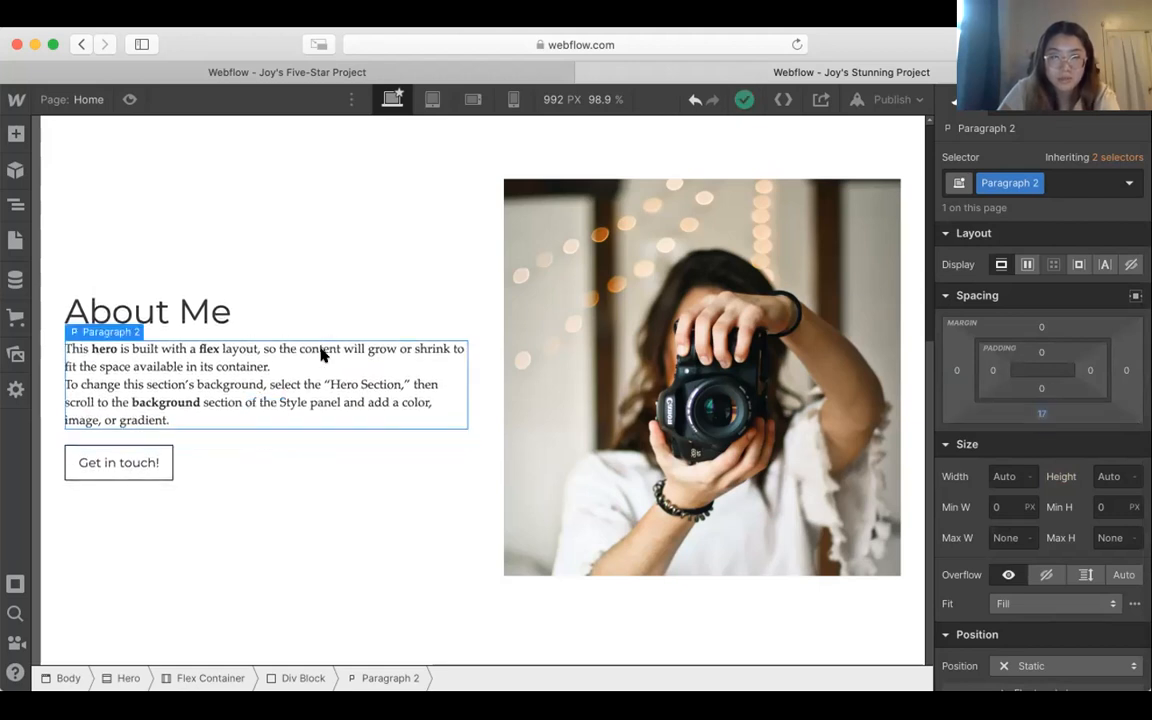
click(211, 311)
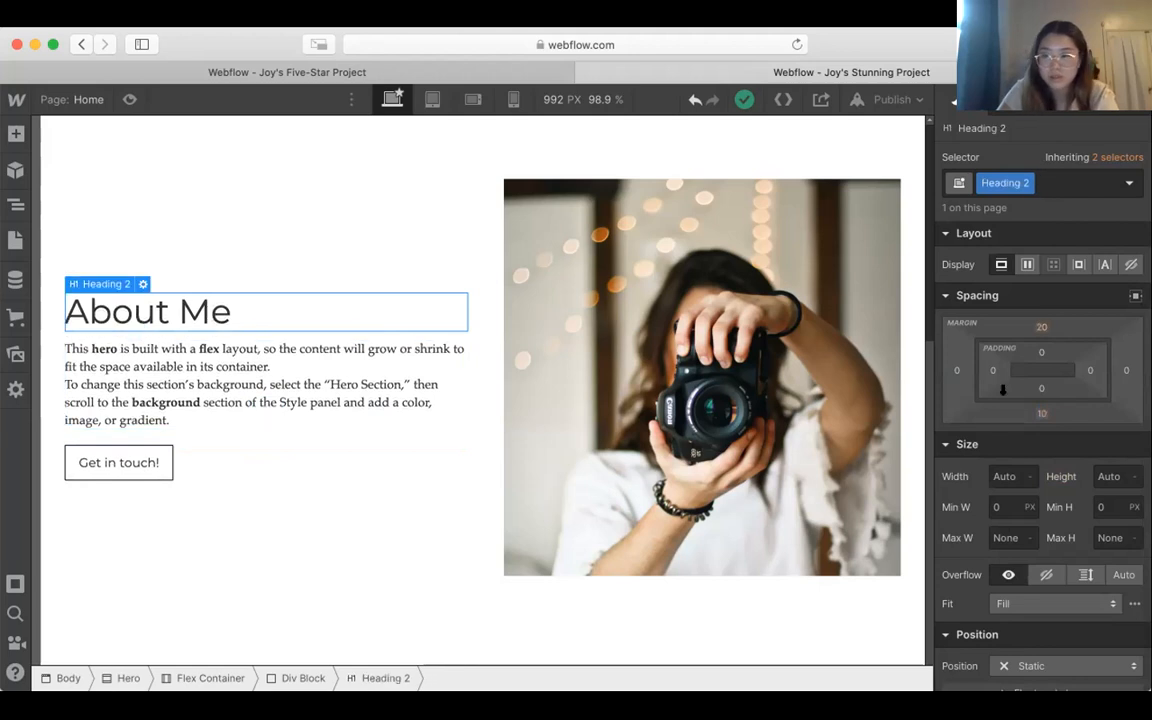
Step: Add an H1 heading element inside the Hero section, below the About Me content and photo
click(480, 160)
scroll(480, 160, up, 2)
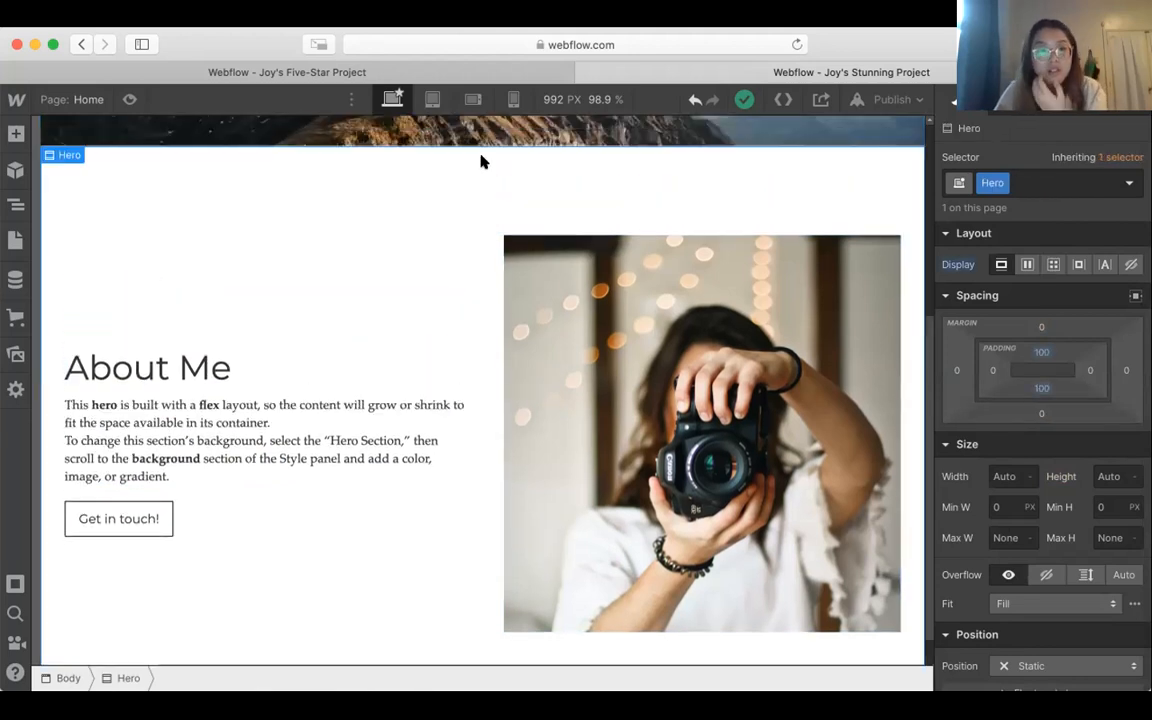
scroll(480, 160, down, 2)
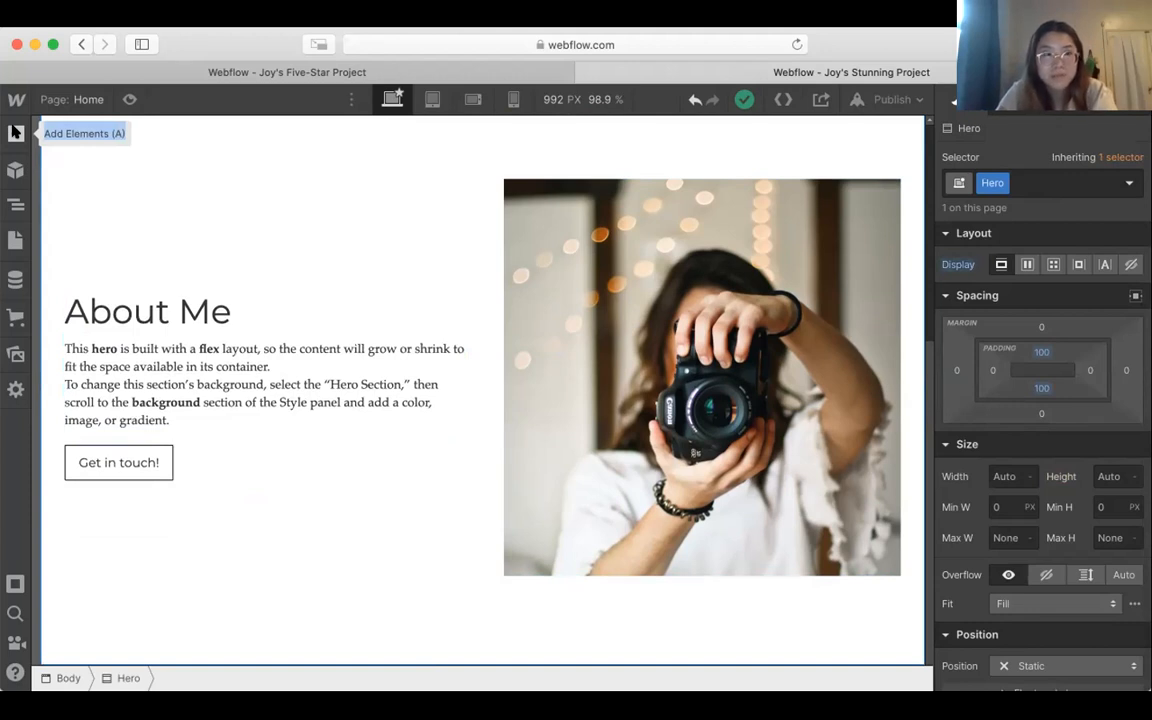
click(15, 132)
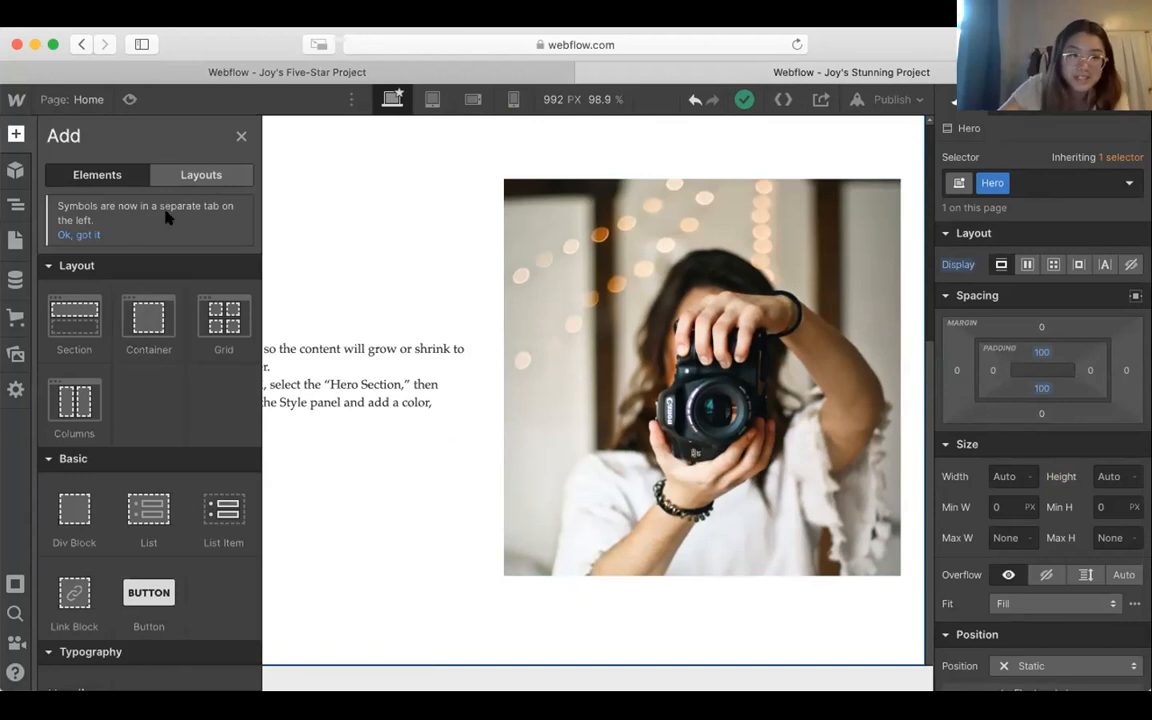
scroll(134, 517, down, 8)
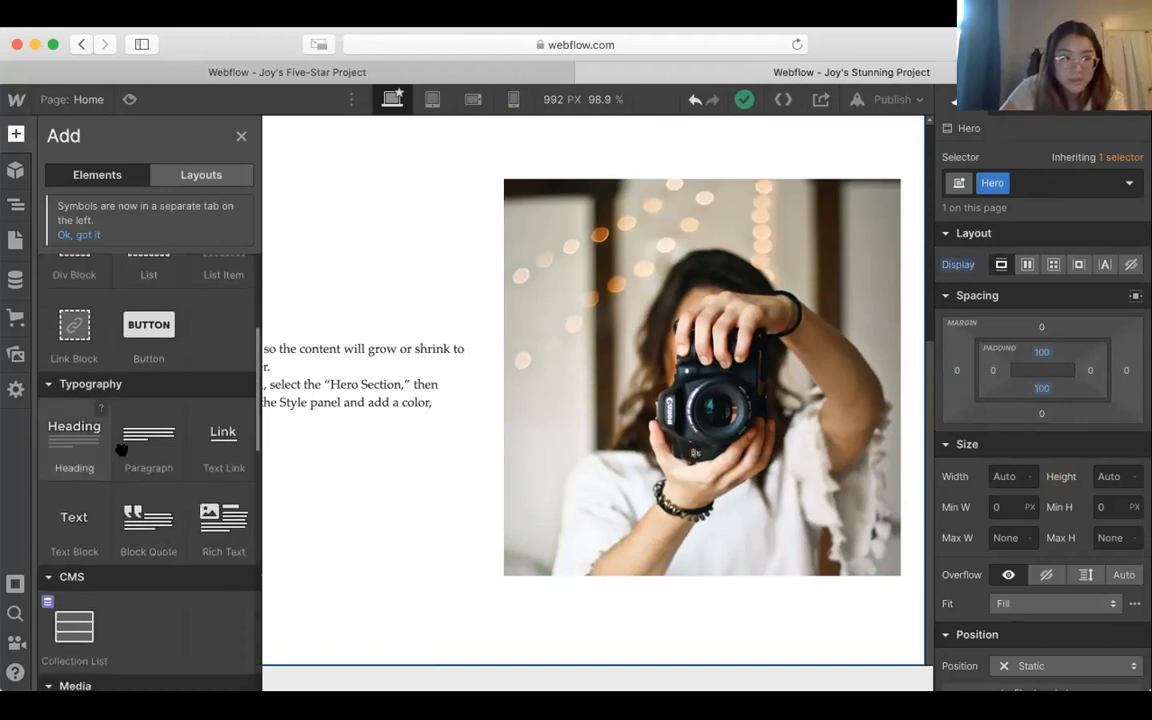
drag(60, 437, 468, 634)
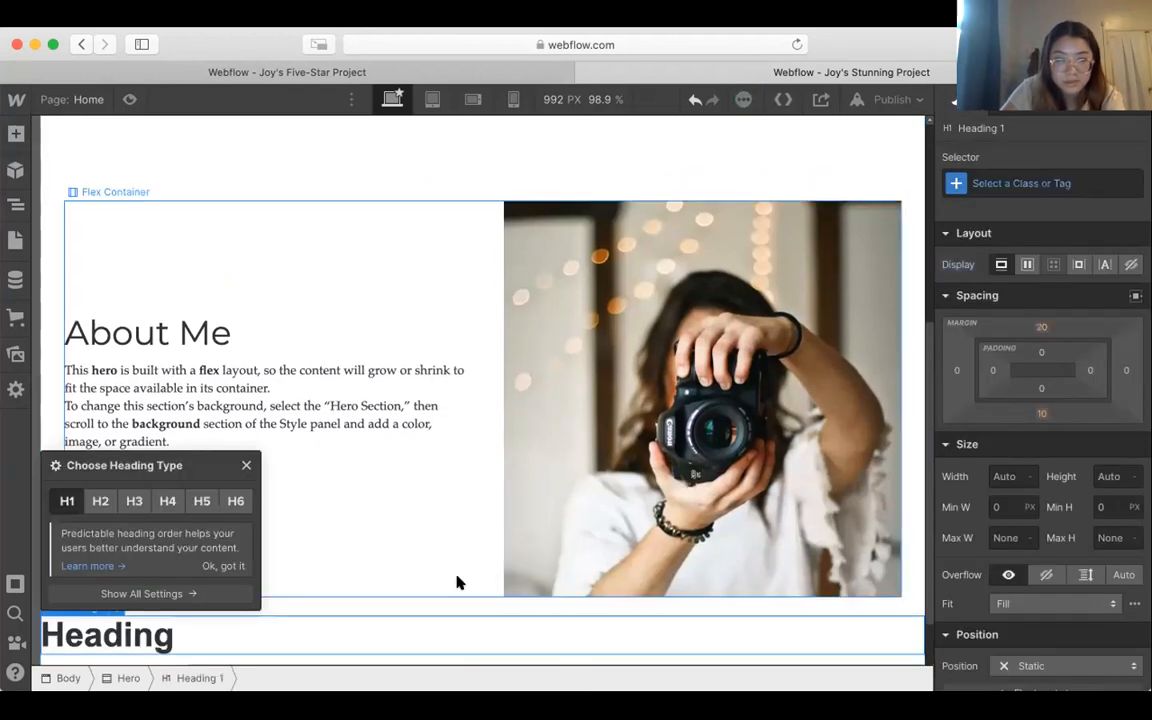
scroll(457, 582, down, 2)
click(441, 611)
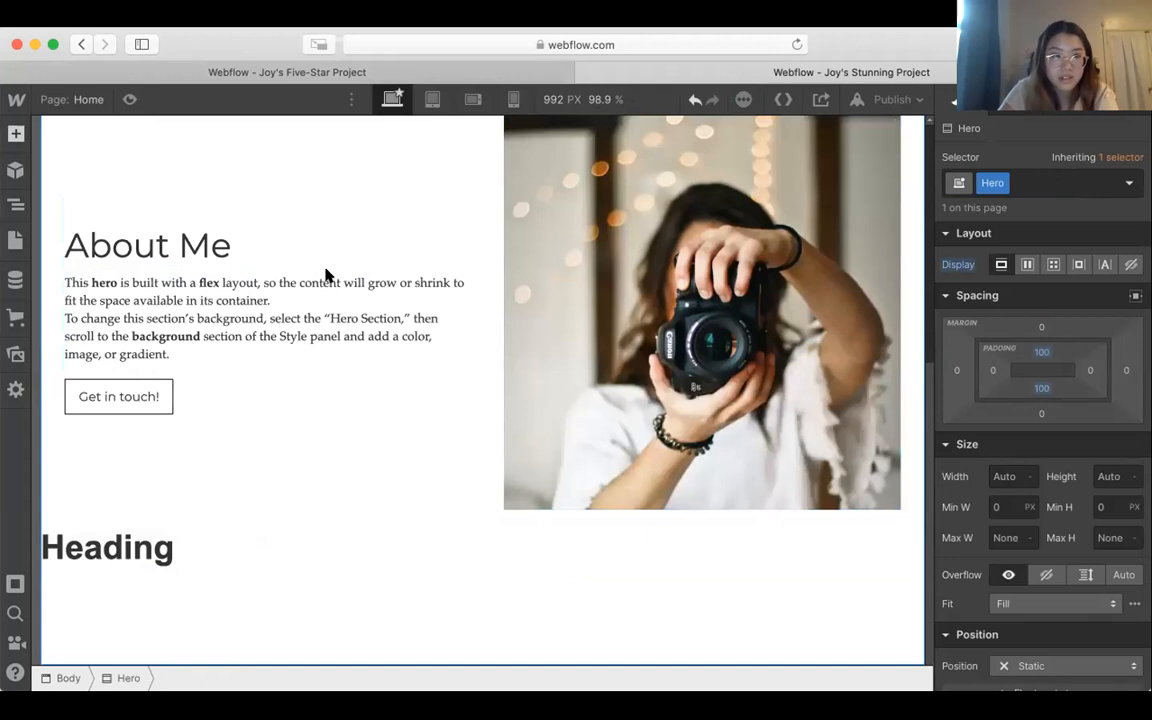
Step: Move the new heading out of the Hero section so it sits directly in Body, below Hero
click(16, 134)
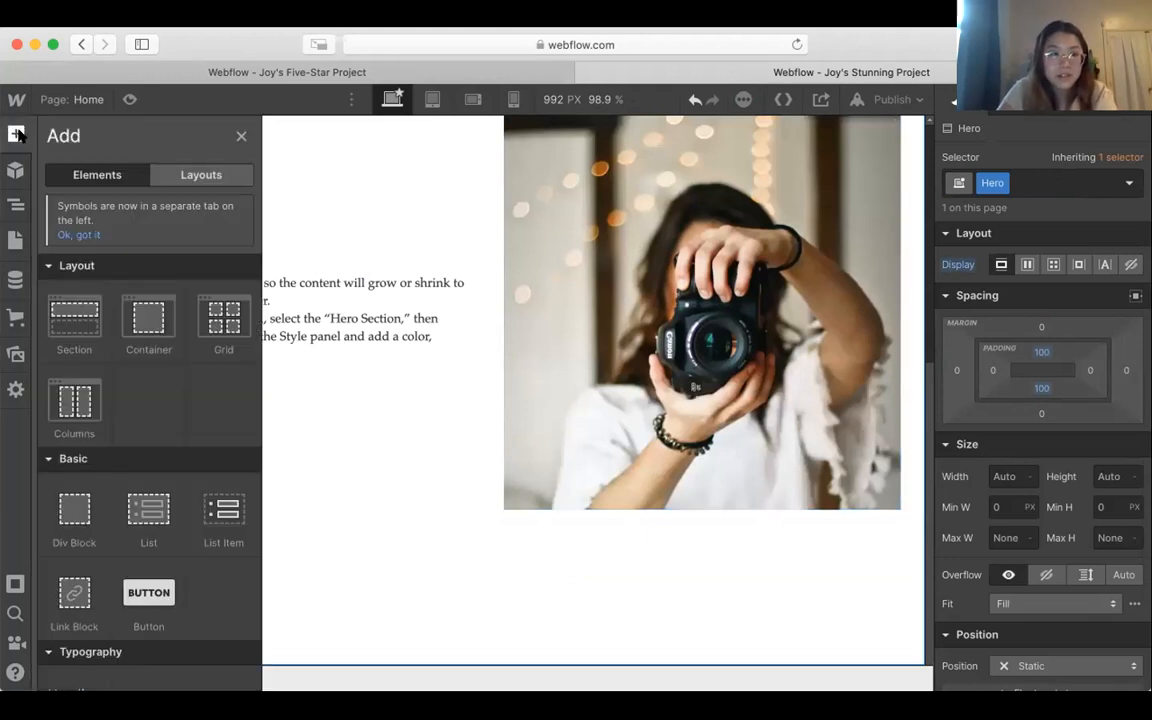
click(16, 134)
click(16, 204)
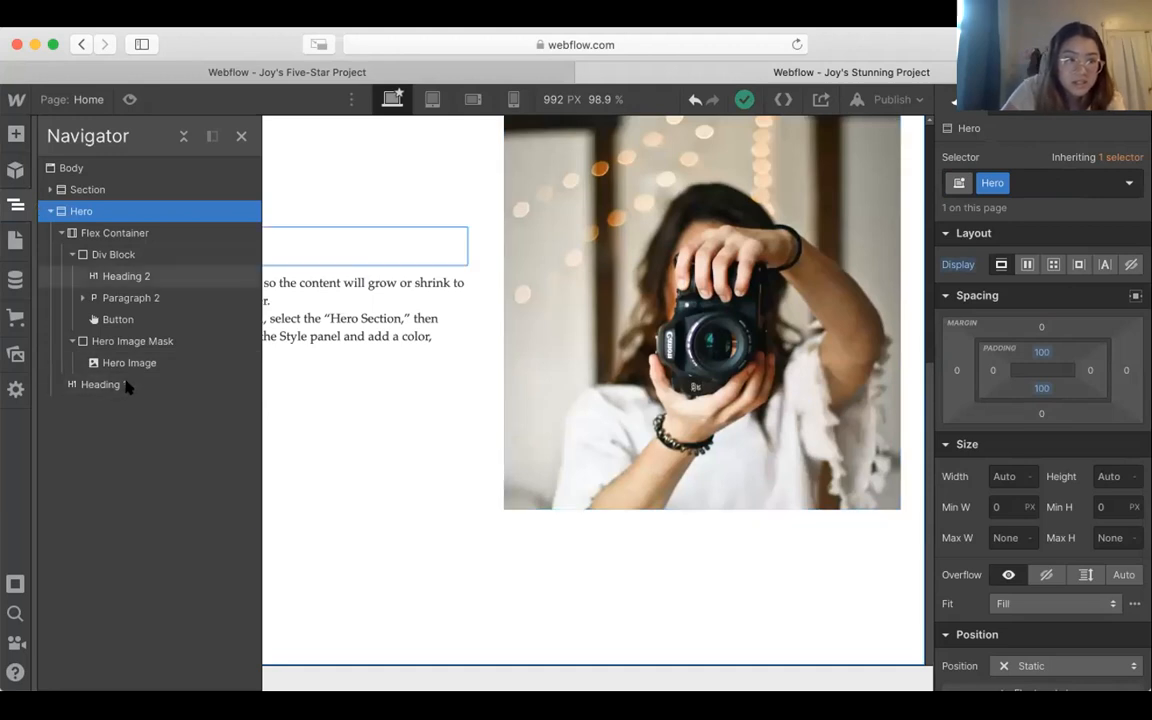
drag(123, 384, 105, 238)
click(51, 233)
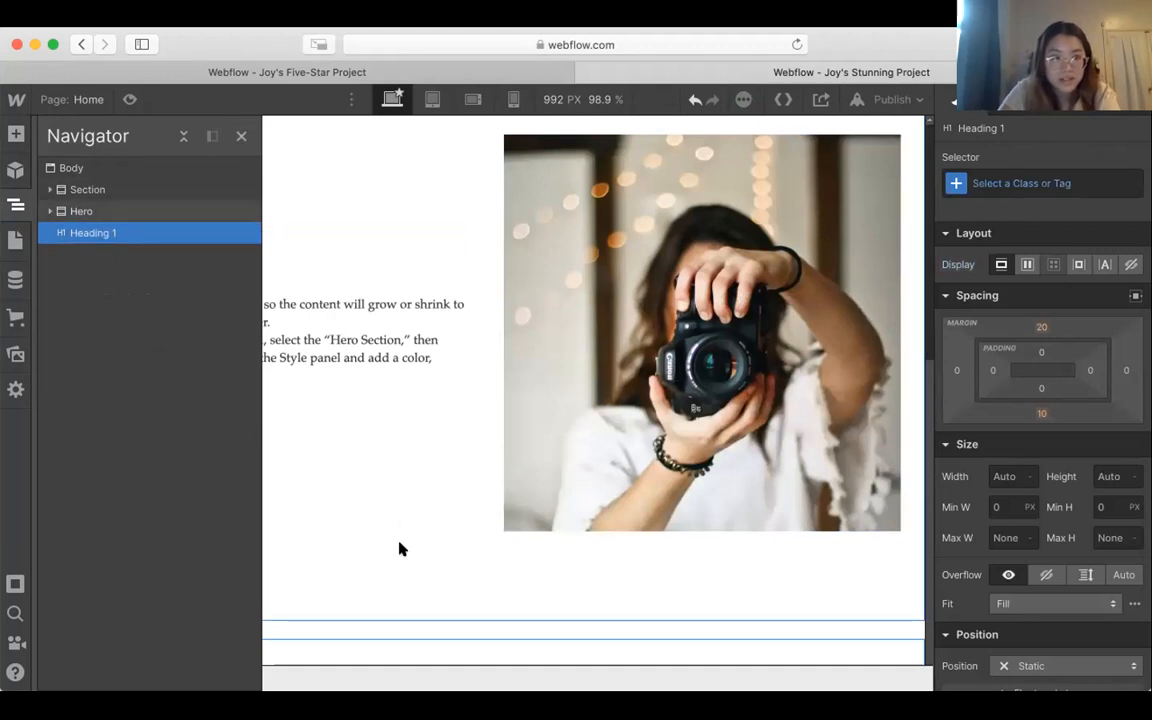
click(241, 136)
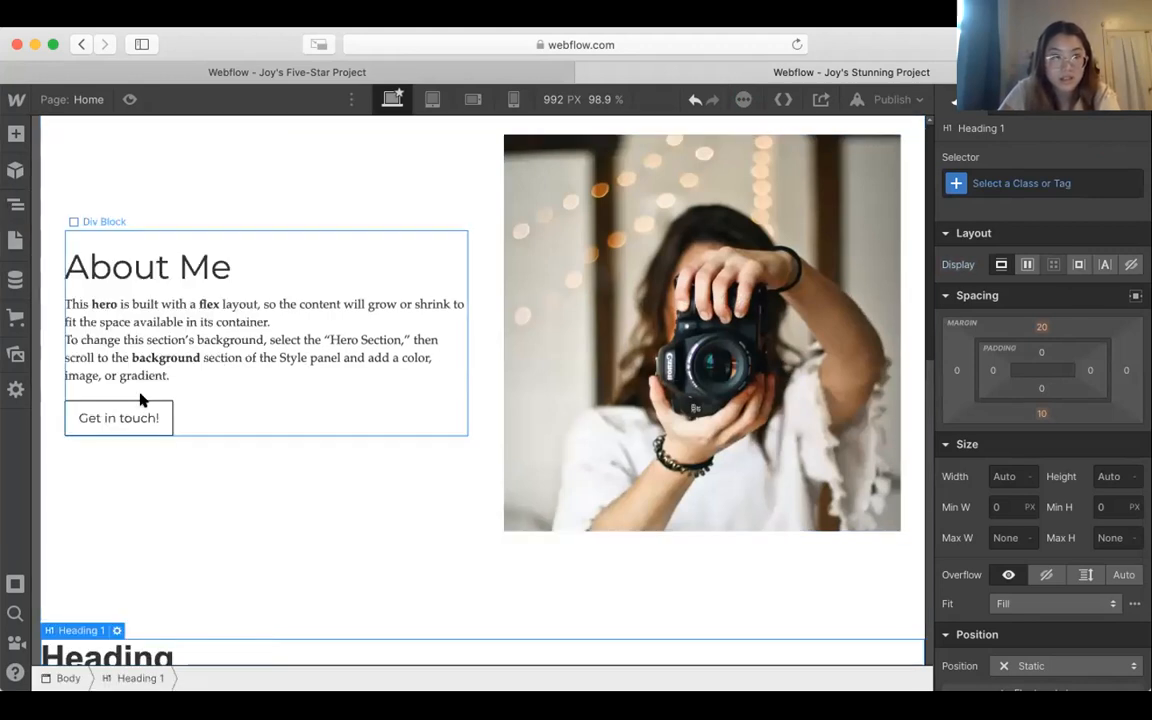
Step: Change the new heading's text to "Recent Photos"
scroll(140, 400, down, 1)
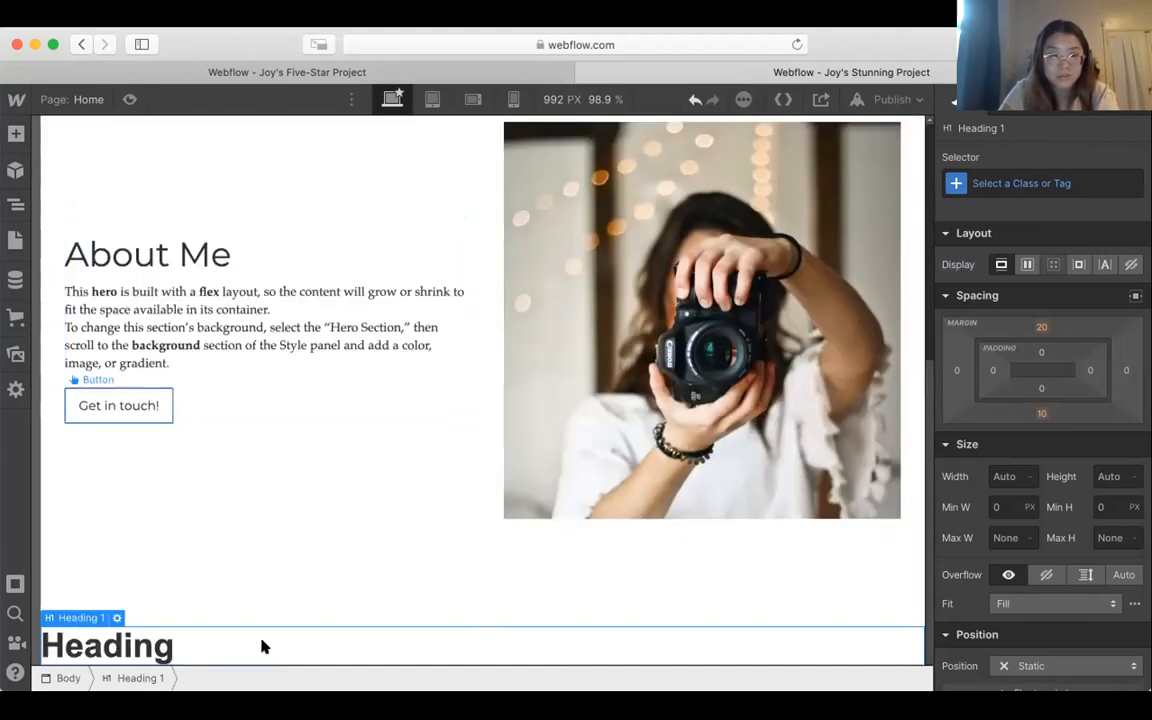
double_click(198, 641)
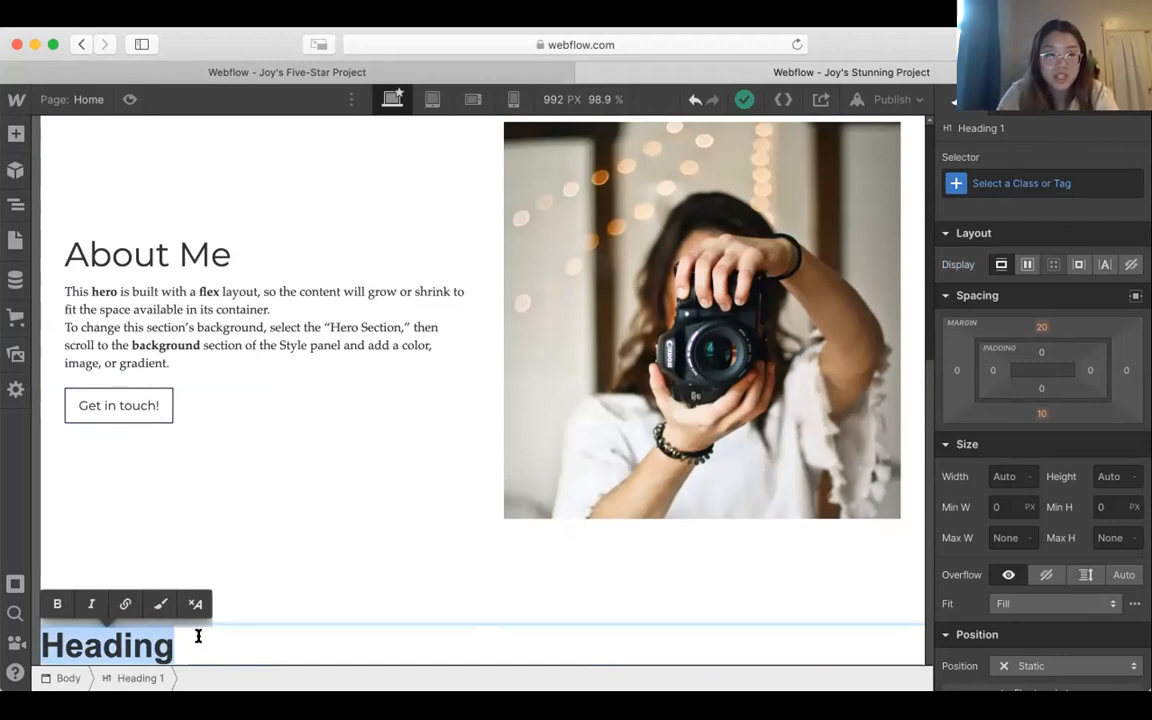
text(Recen)
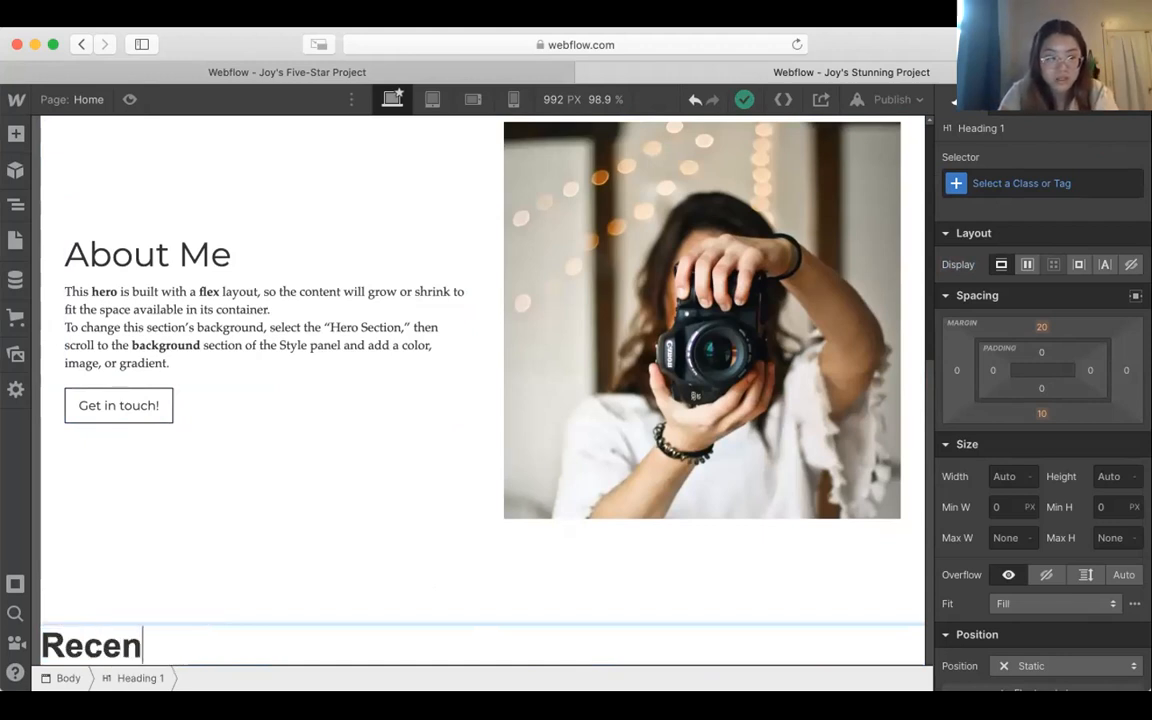
text(t Photos)
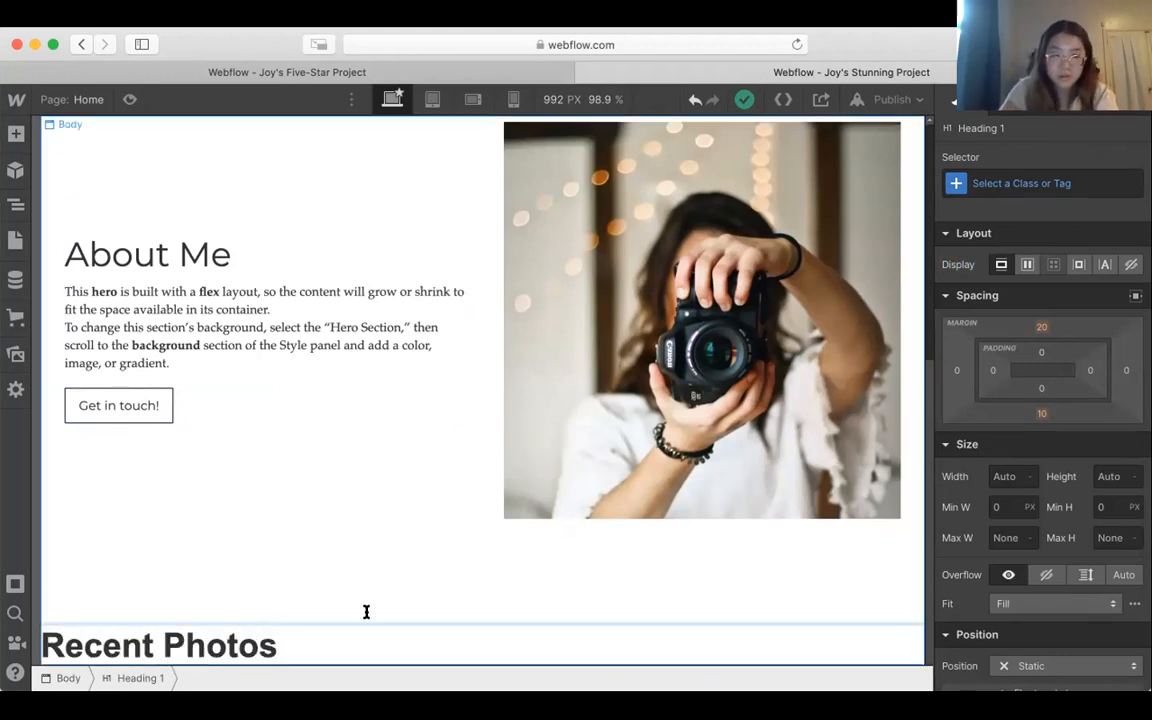
Step: Style the "Recent Photos" heading in Montserrat with weight 400 - Normal and center-align it
triple_click(383, 648)
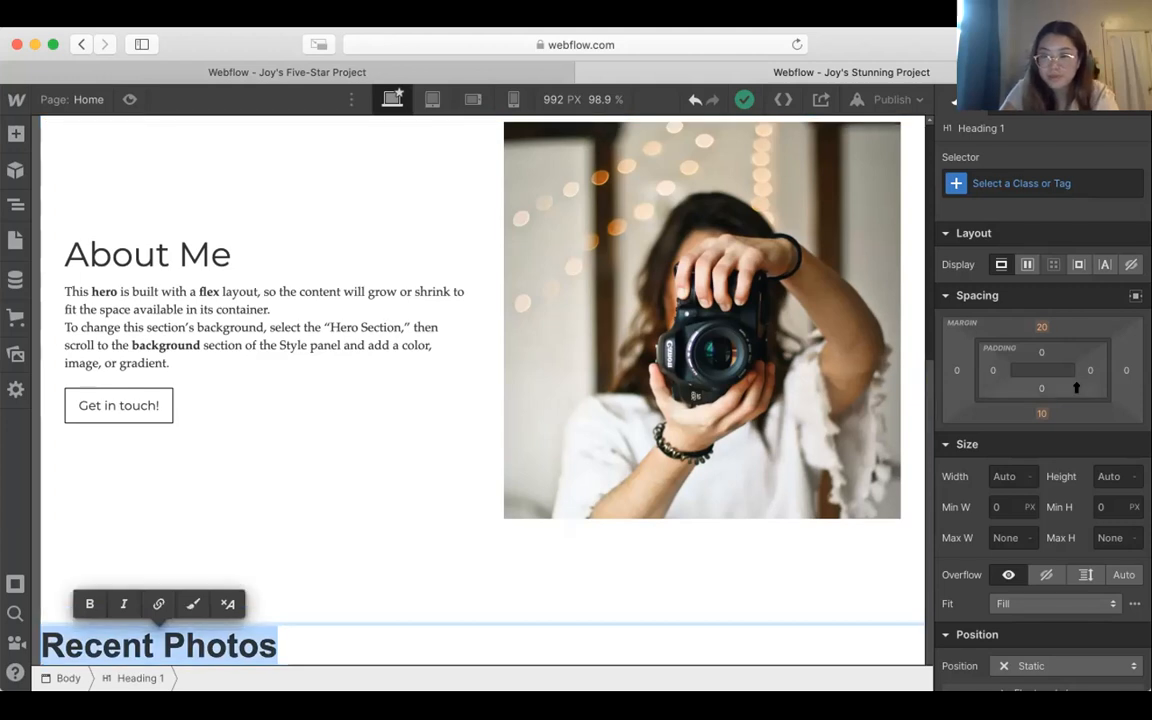
scroll(1076, 392, down, 5)
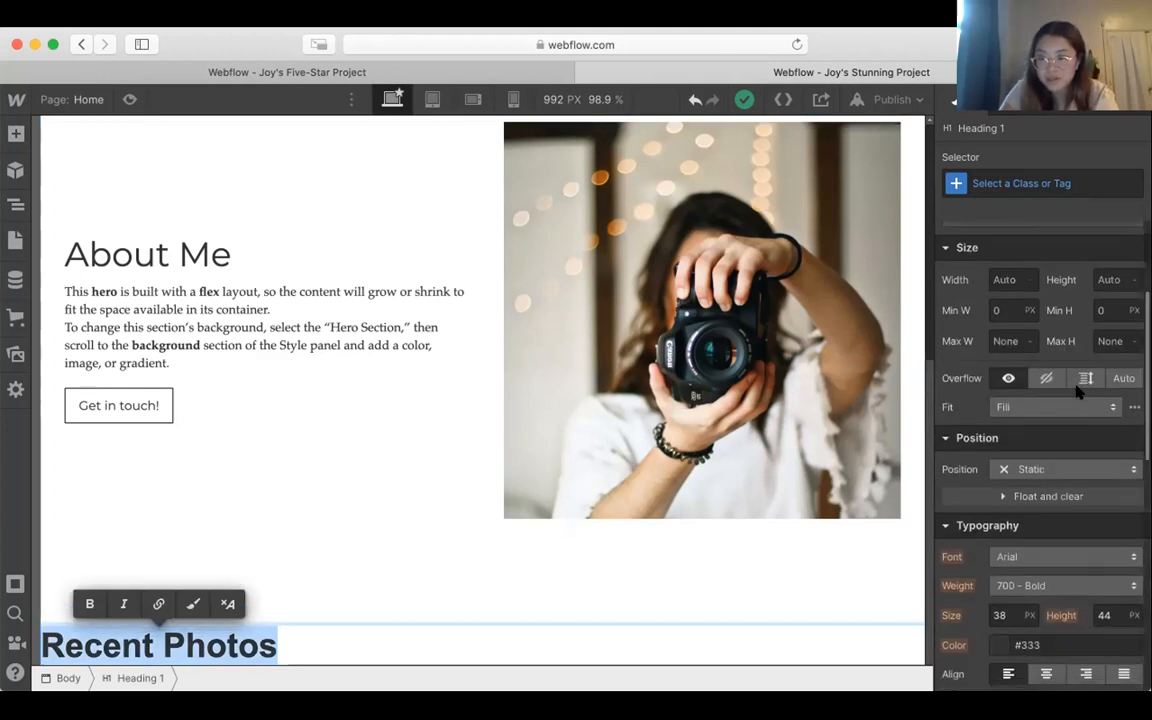
click(1052, 508)
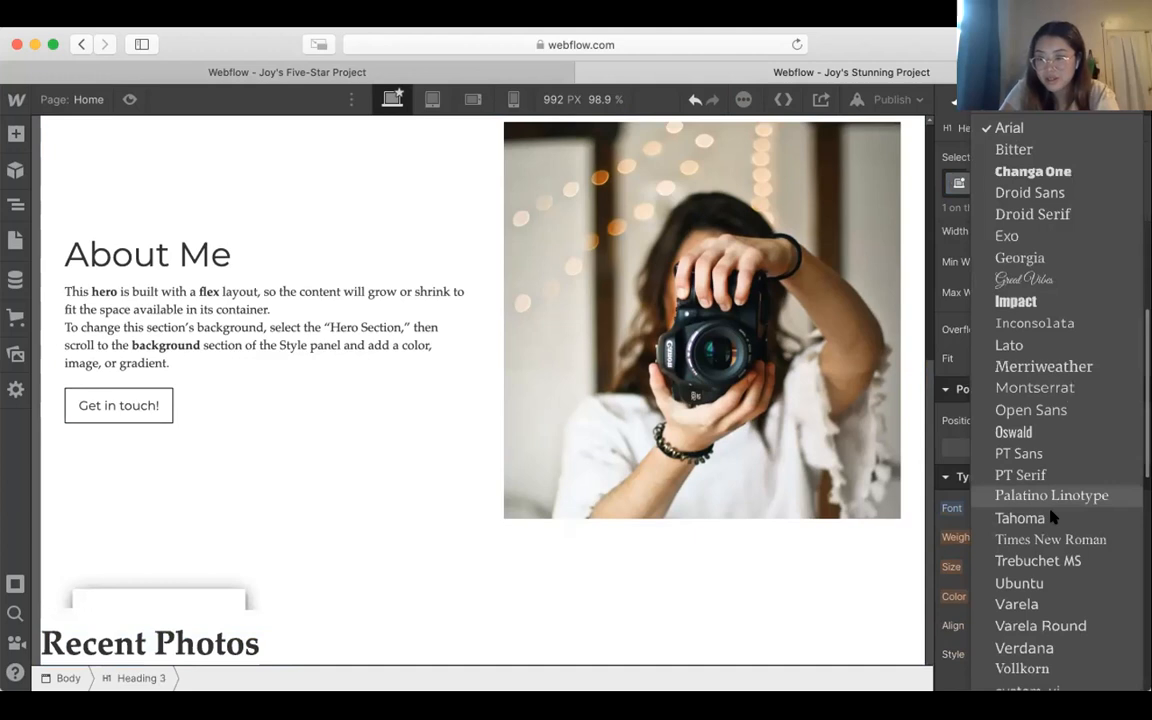
click(1050, 388)
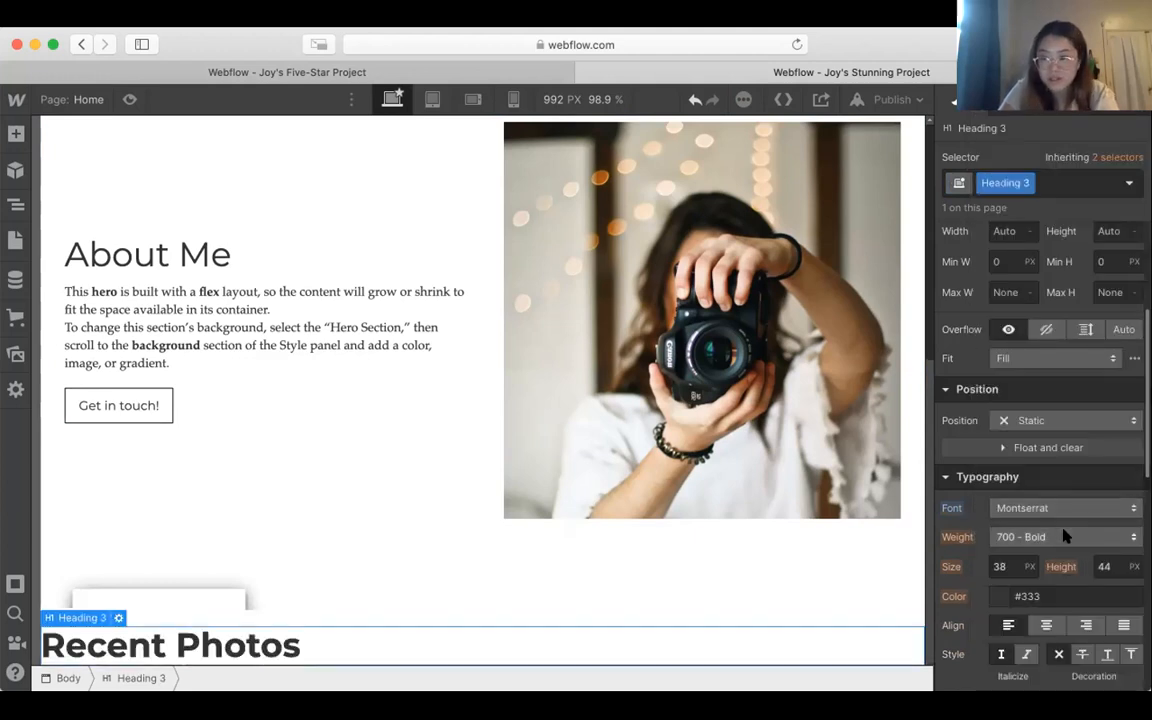
click(1066, 537)
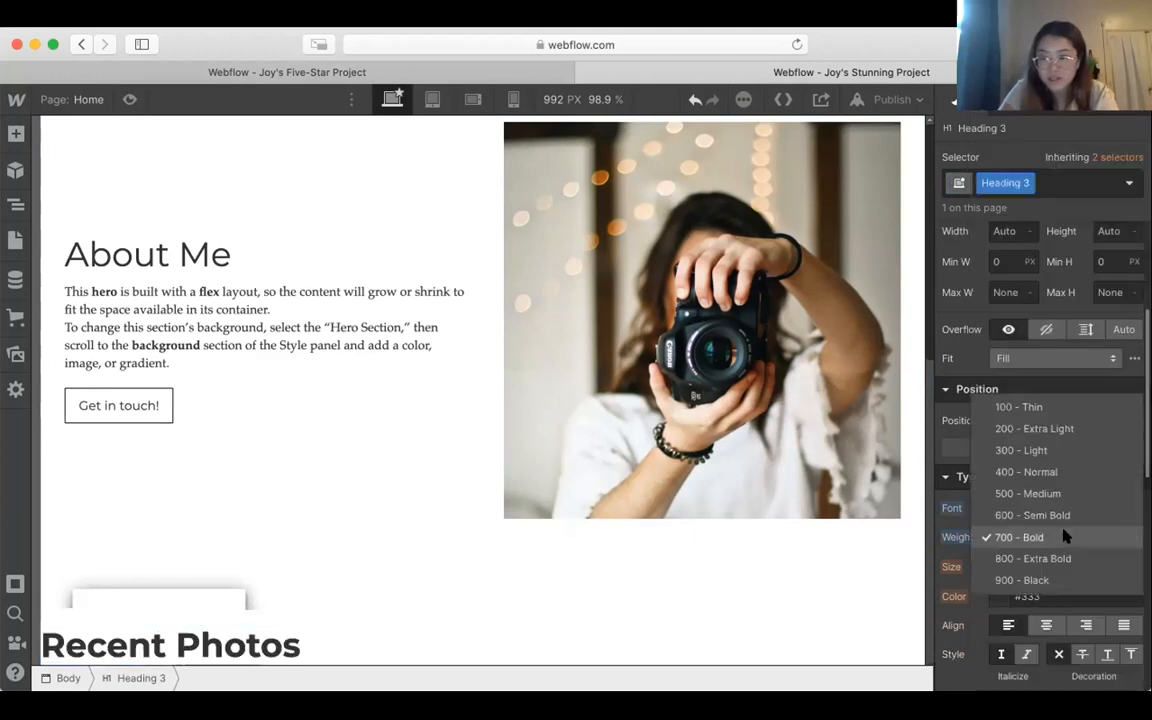
click(1040, 472)
scroll(970, 576, down, 3)
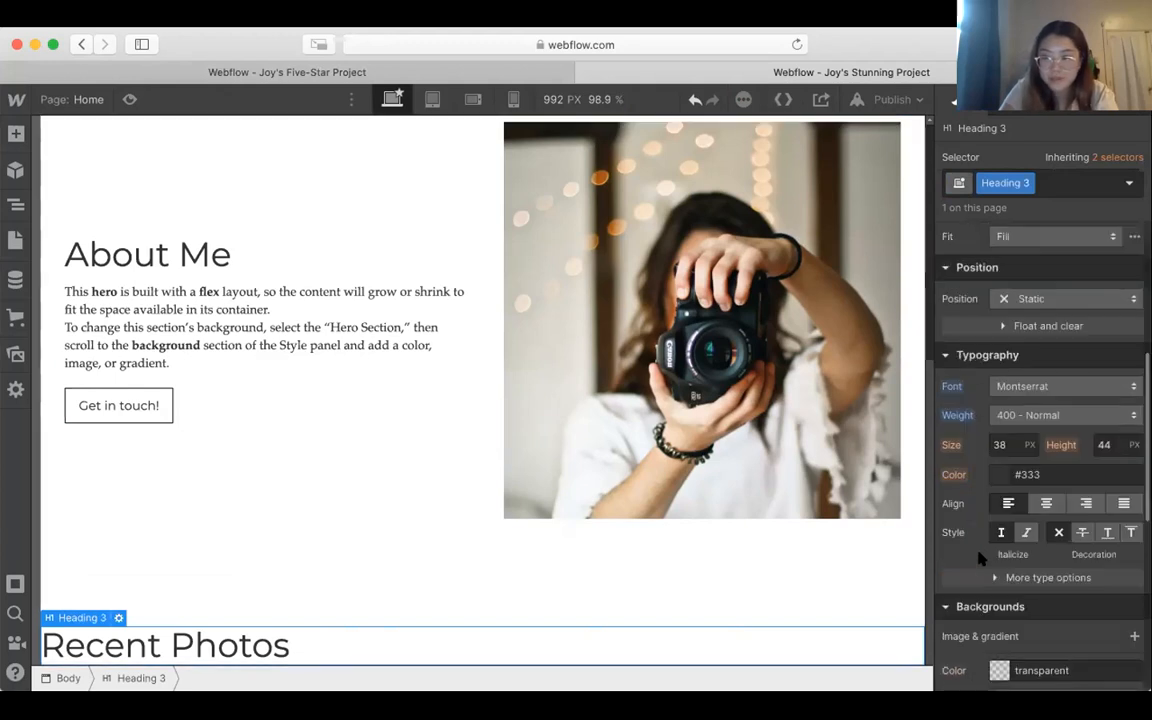
click(1046, 503)
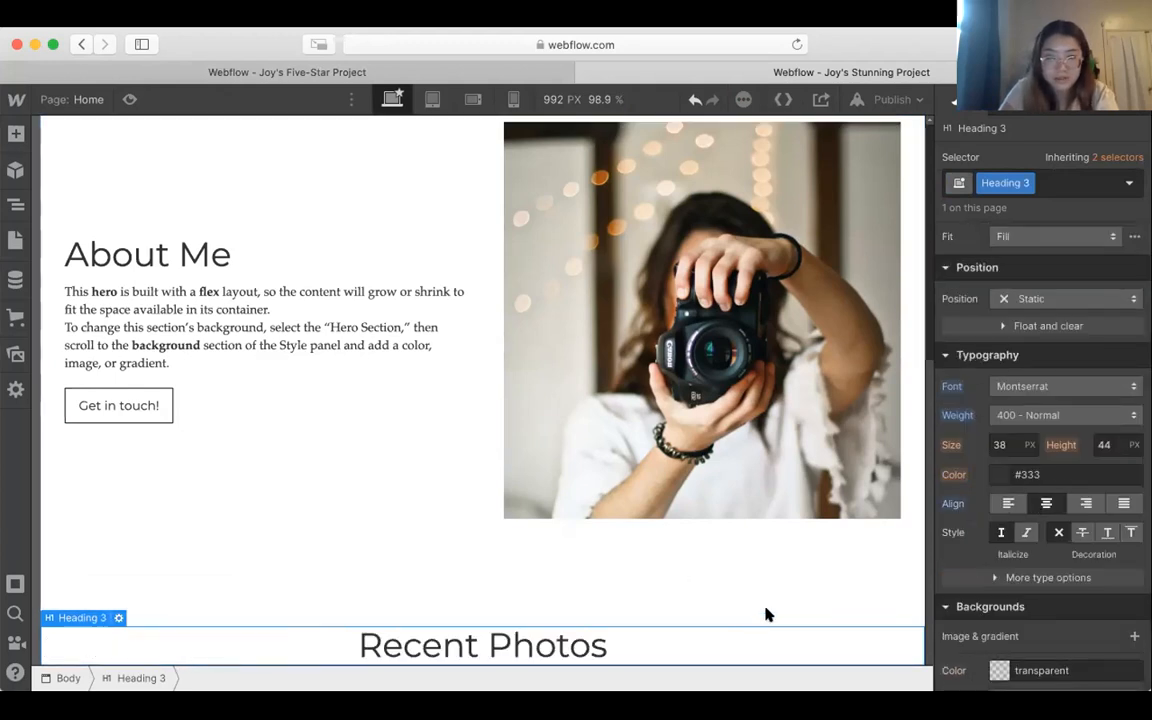
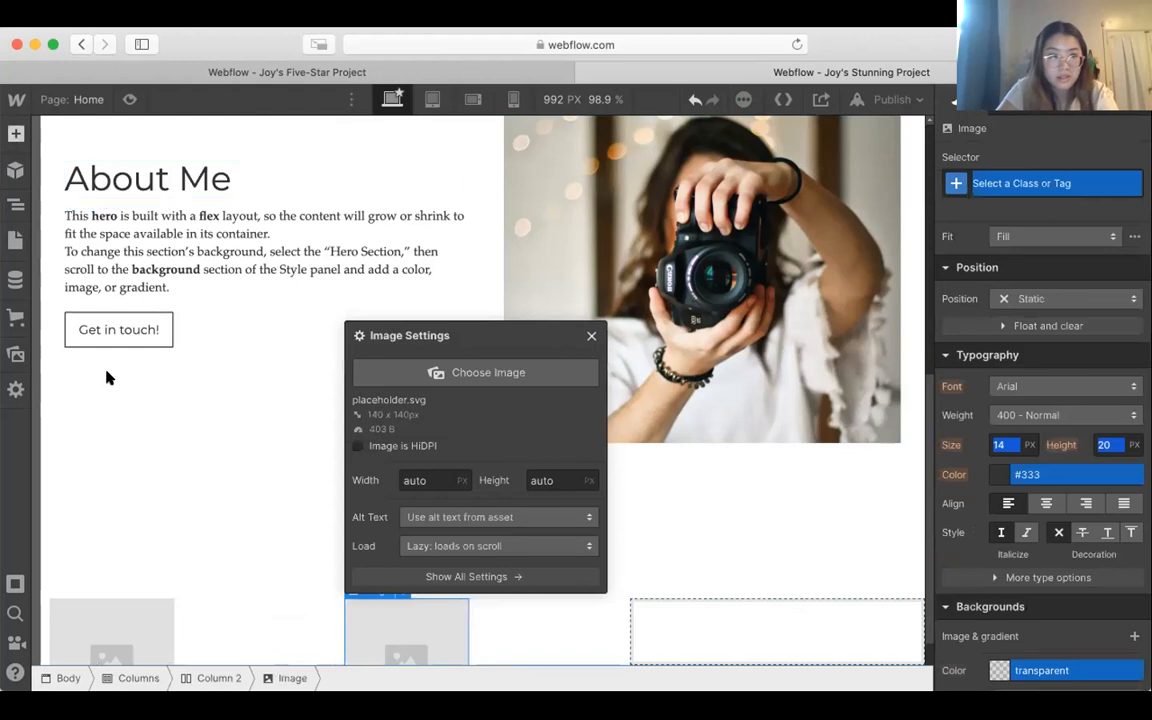
Step: Add an image element inside the third column below the "Recent Photos" heading
scroll(88, 530, down, 5)
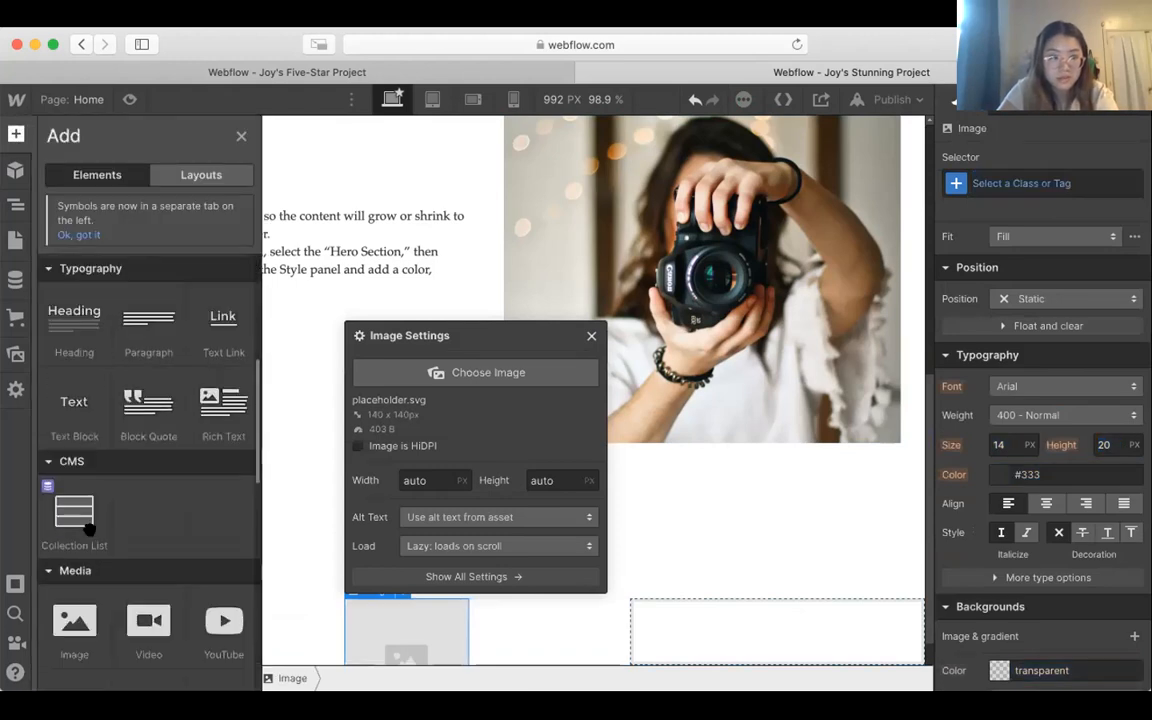
drag(72, 514, 843, 624)
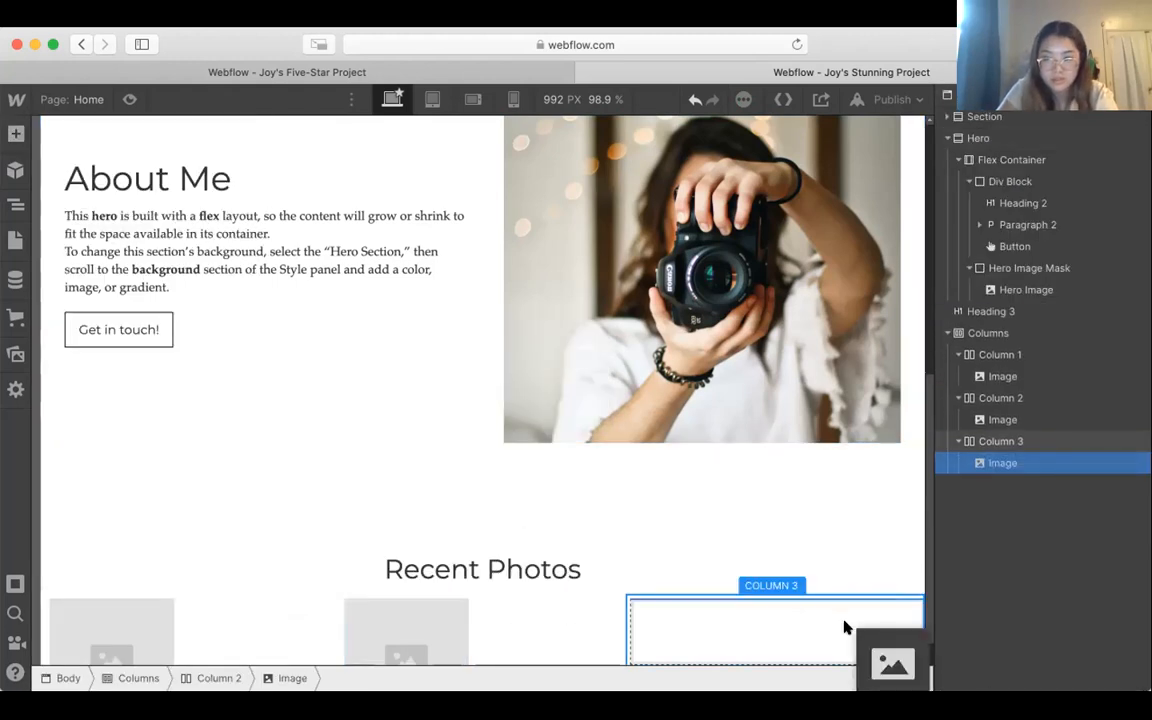
click(585, 540)
scroll(586, 541, down, 1)
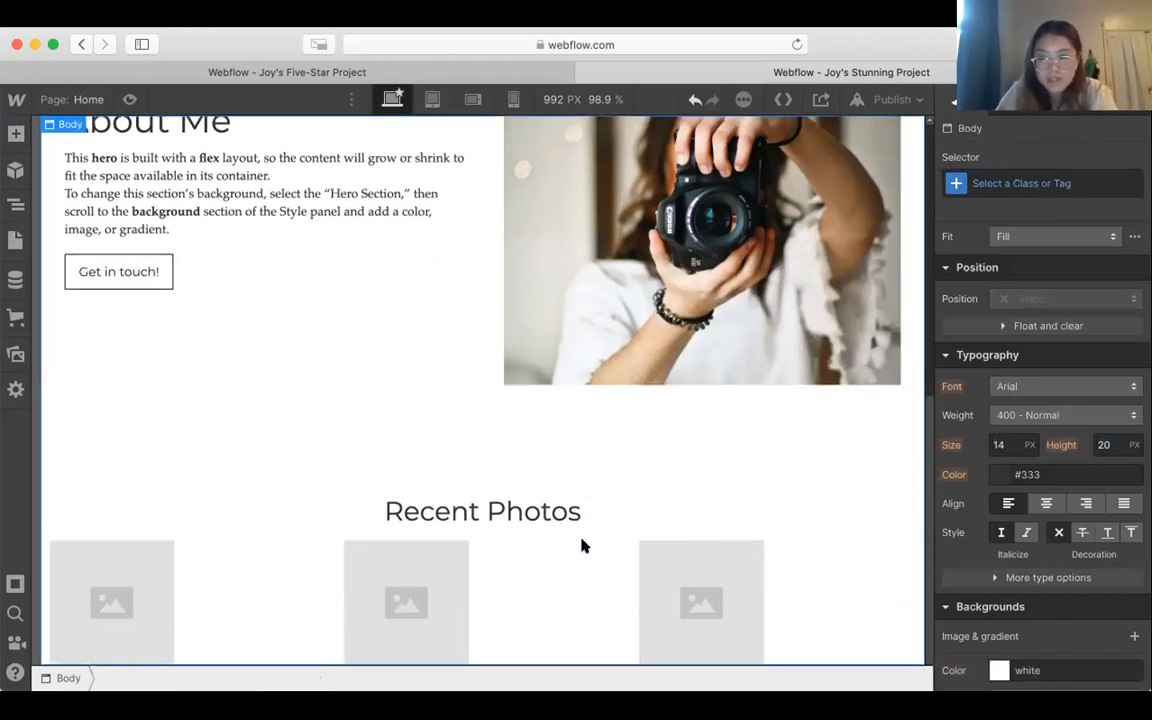
Step: Set the first column's image to the uploaded photo of a dark rocky peak under a pink sky
click(141, 577)
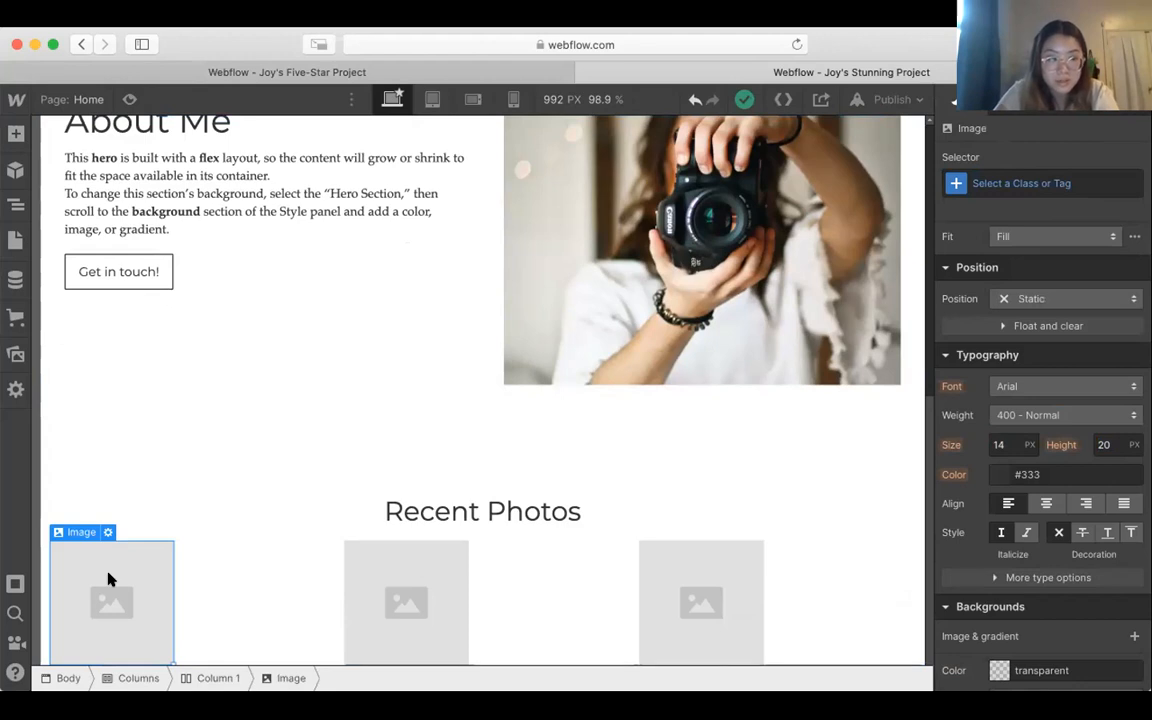
double_click(110, 580)
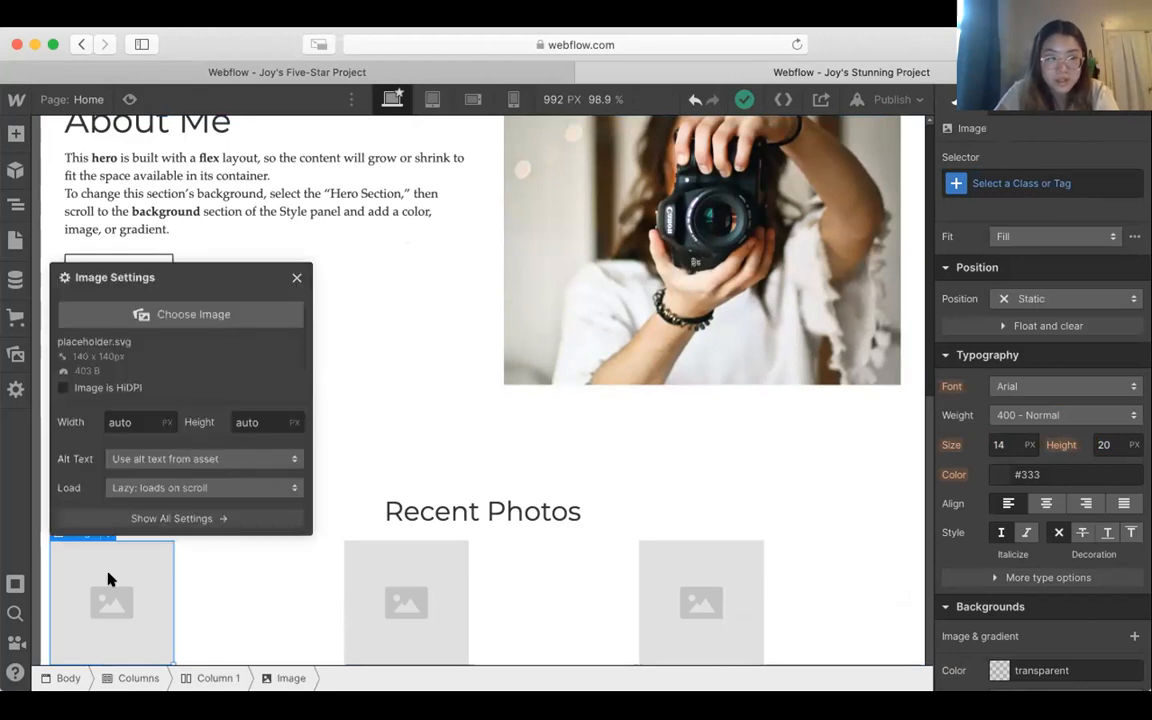
click(184, 314)
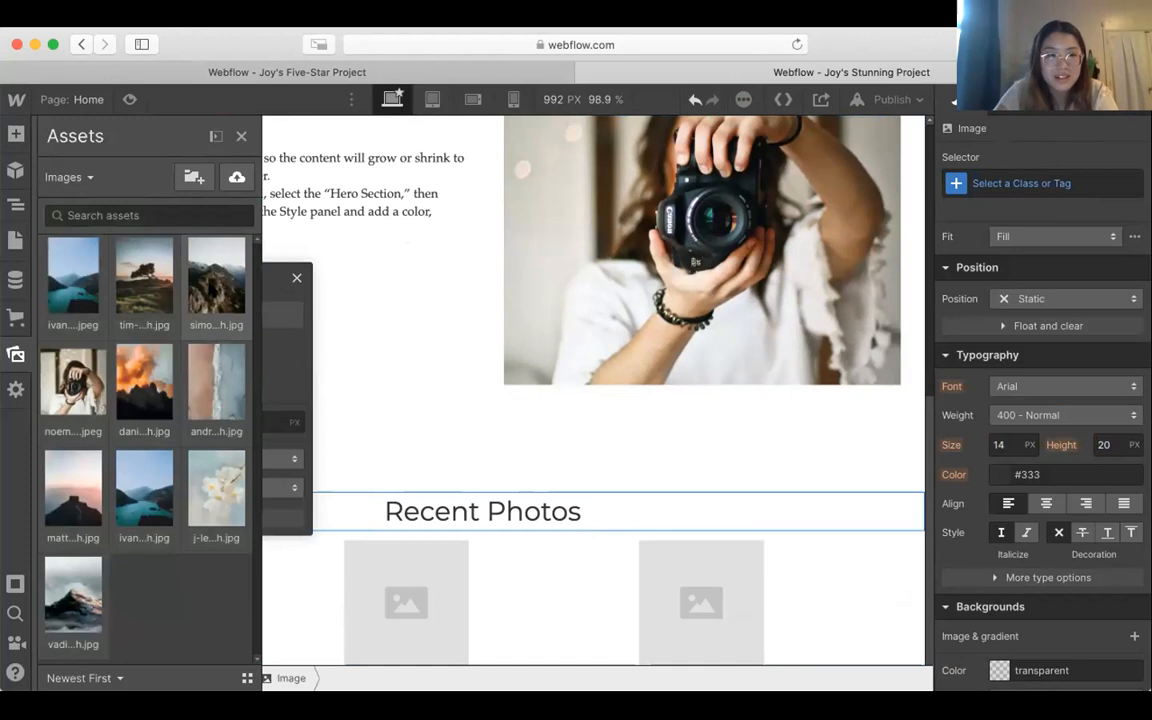
click(199, 385)
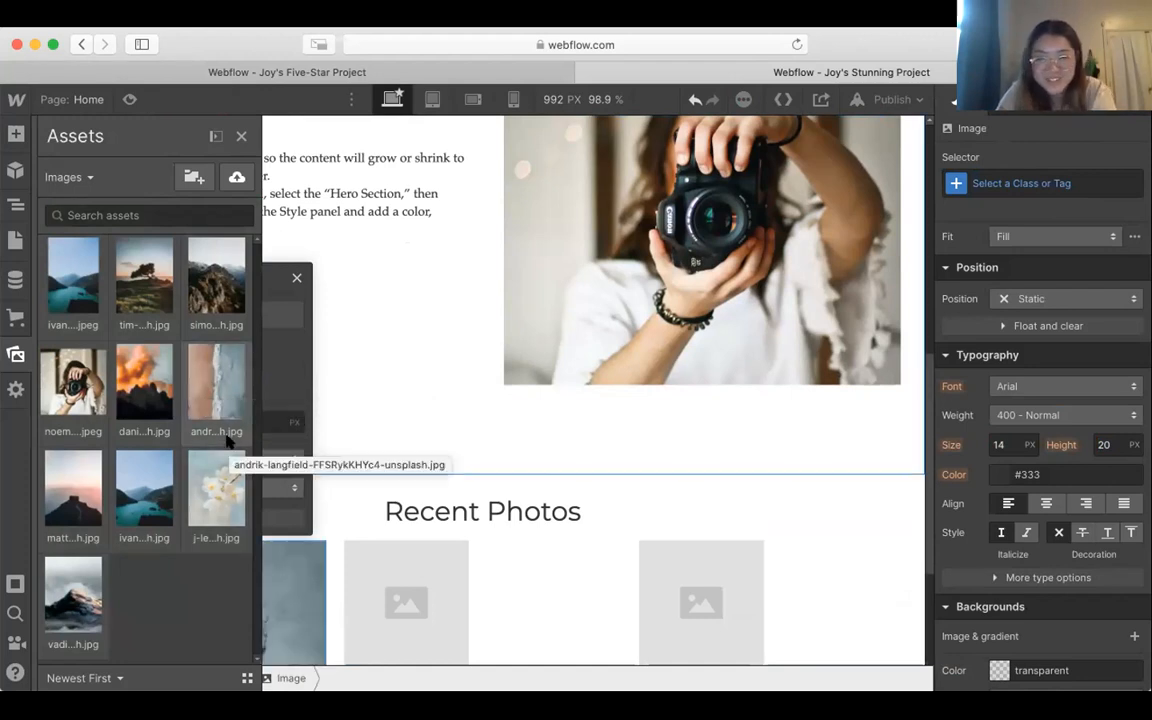
click(86, 474)
double_click(86, 474)
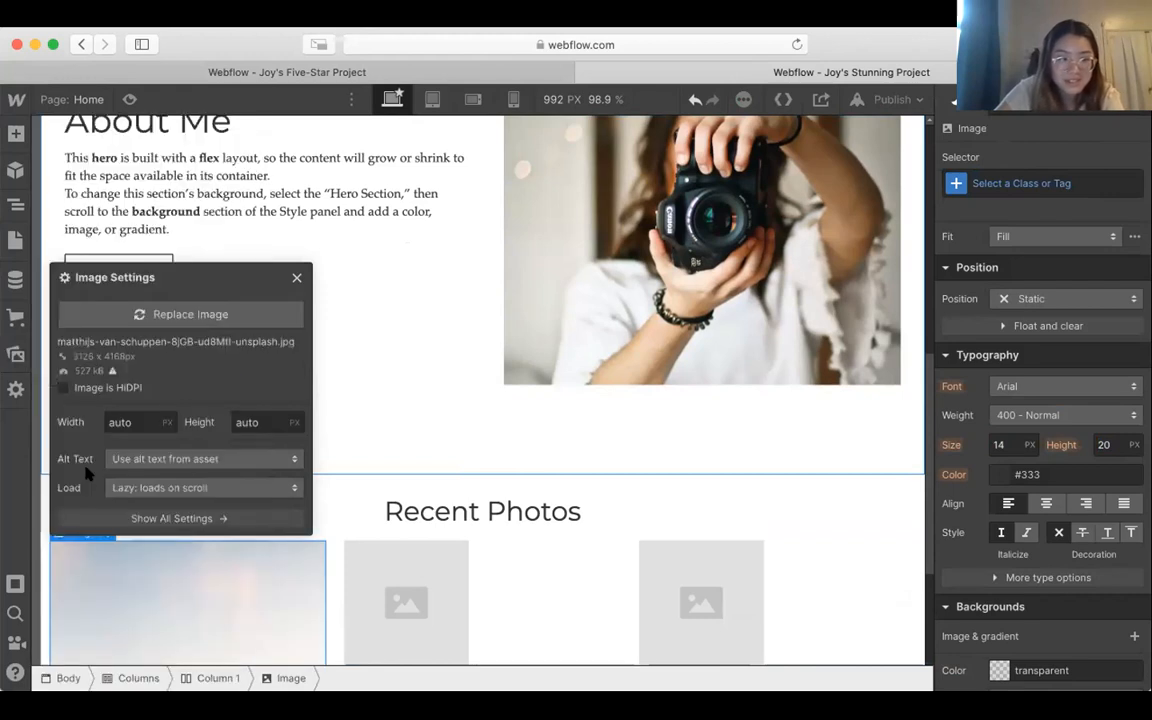
Step: Replace the second column's placeholder with the uploaded photo of a lone tree on a grassy hill
click(390, 598)
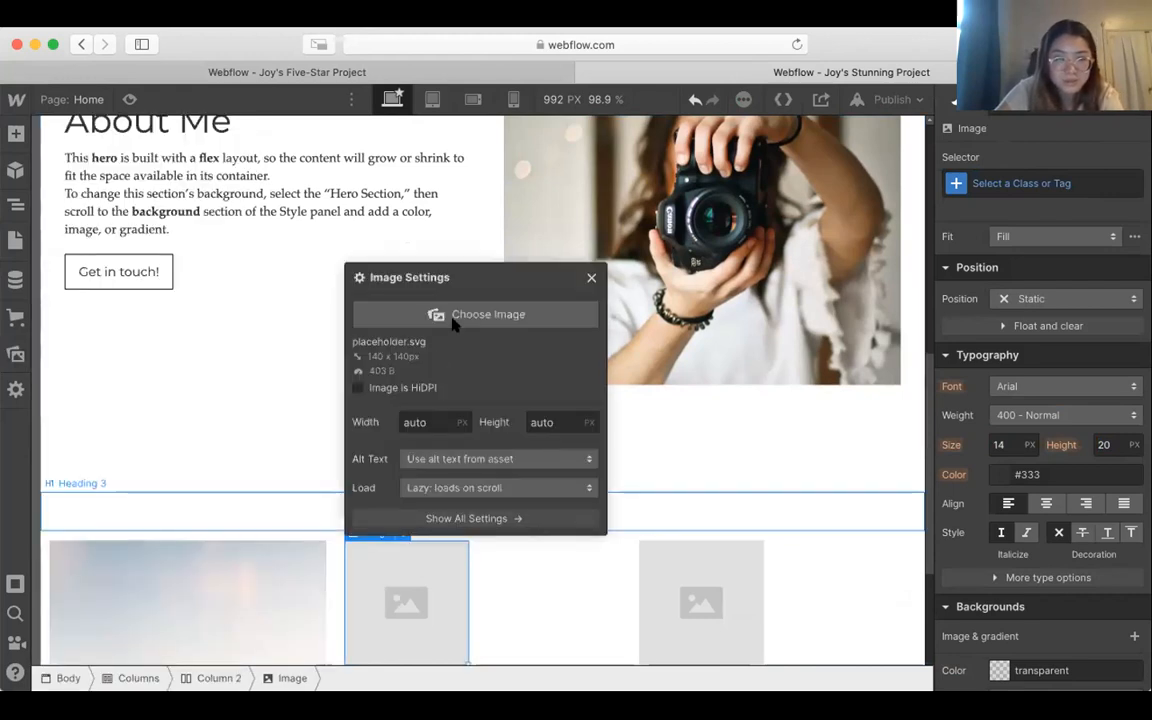
scroll(302, 486, down, 5)
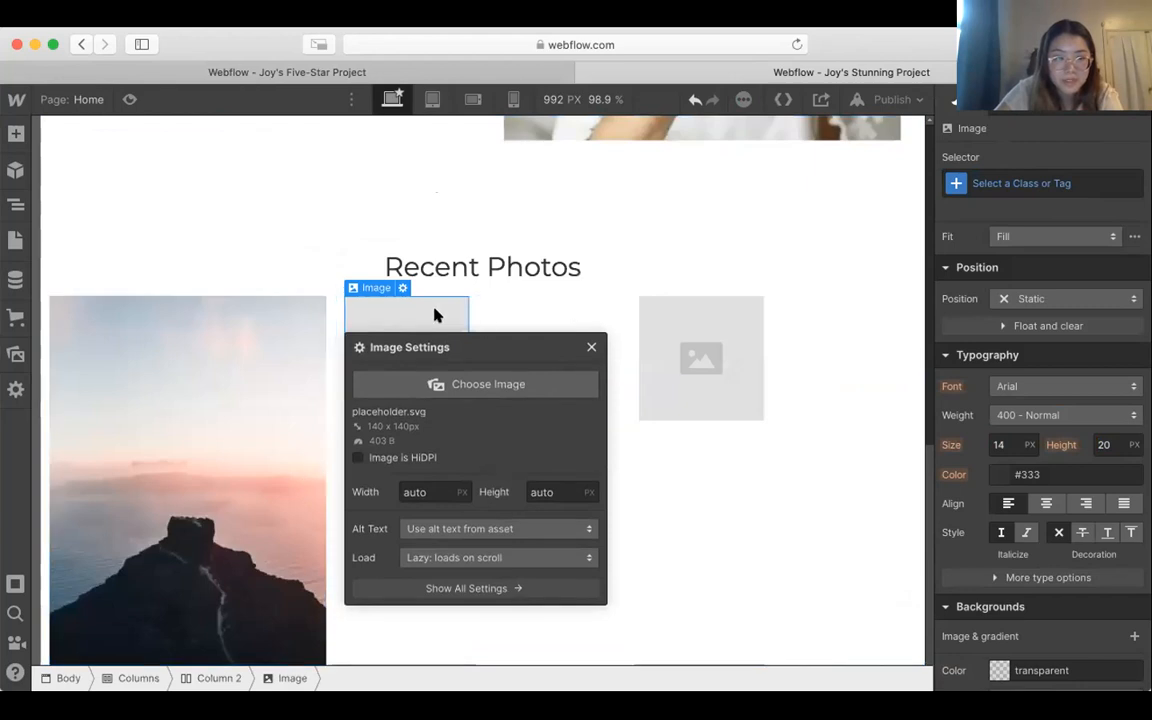
click(474, 388)
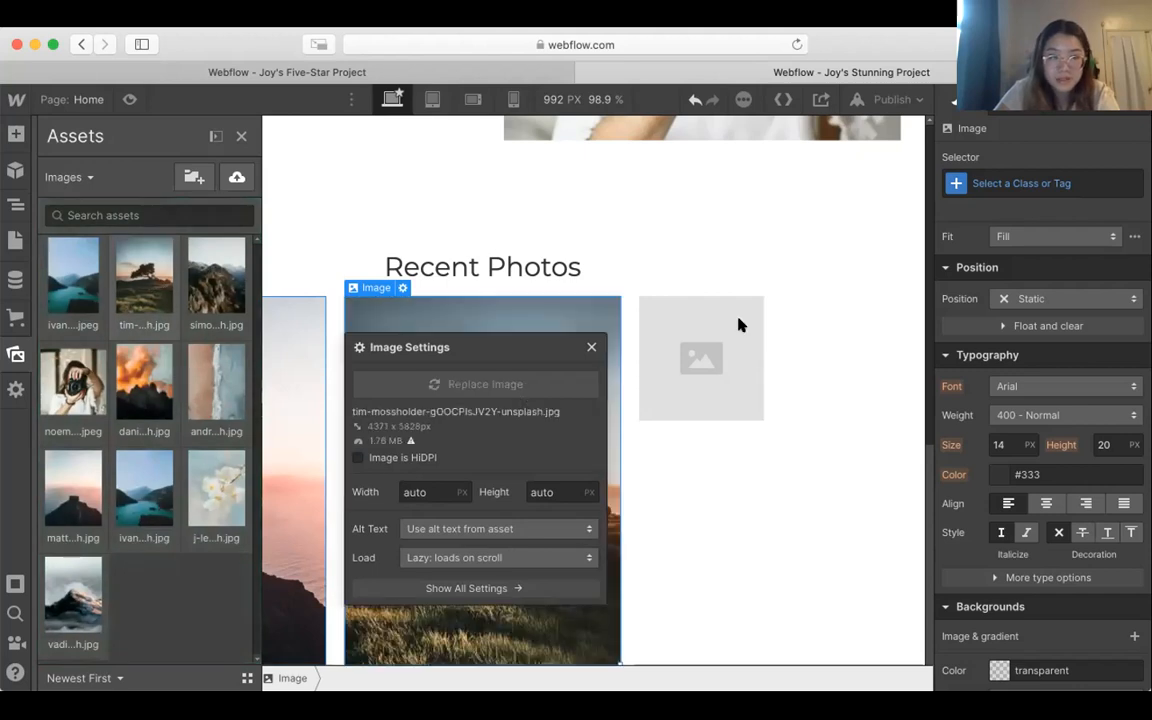
Step: Replace the third column's placeholder with the uploaded photo of orange clouds over dark mountains and close the image settings
click(715, 342)
double_click(715, 342)
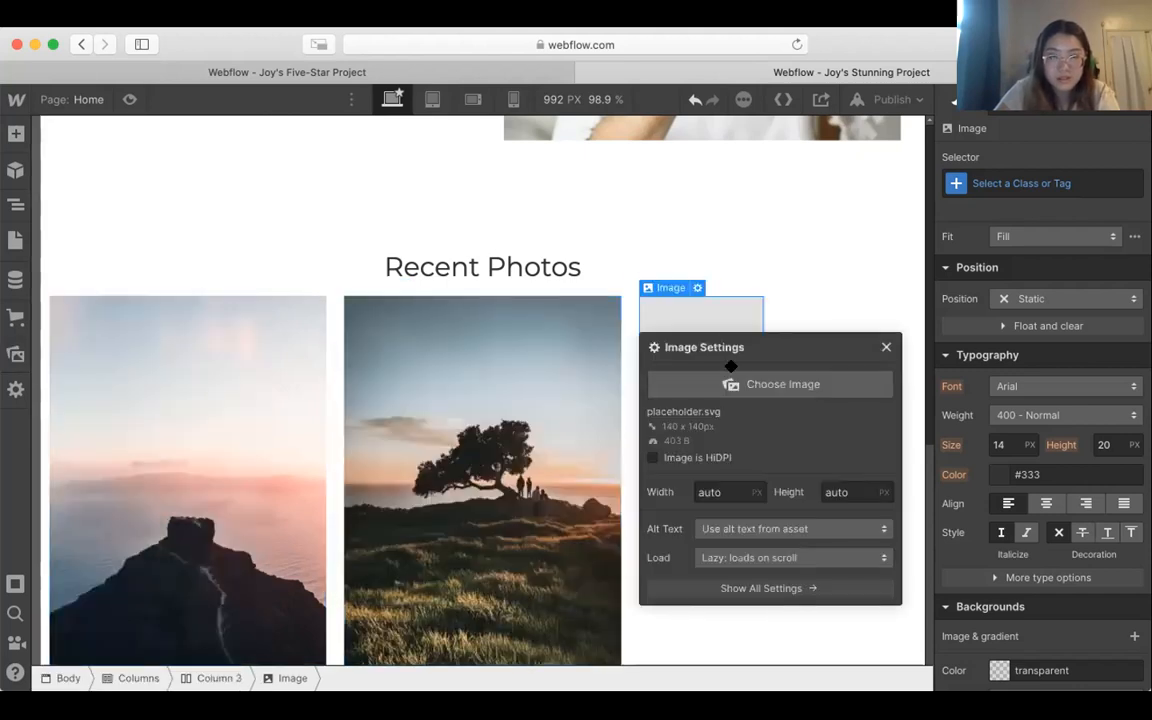
click(730, 384)
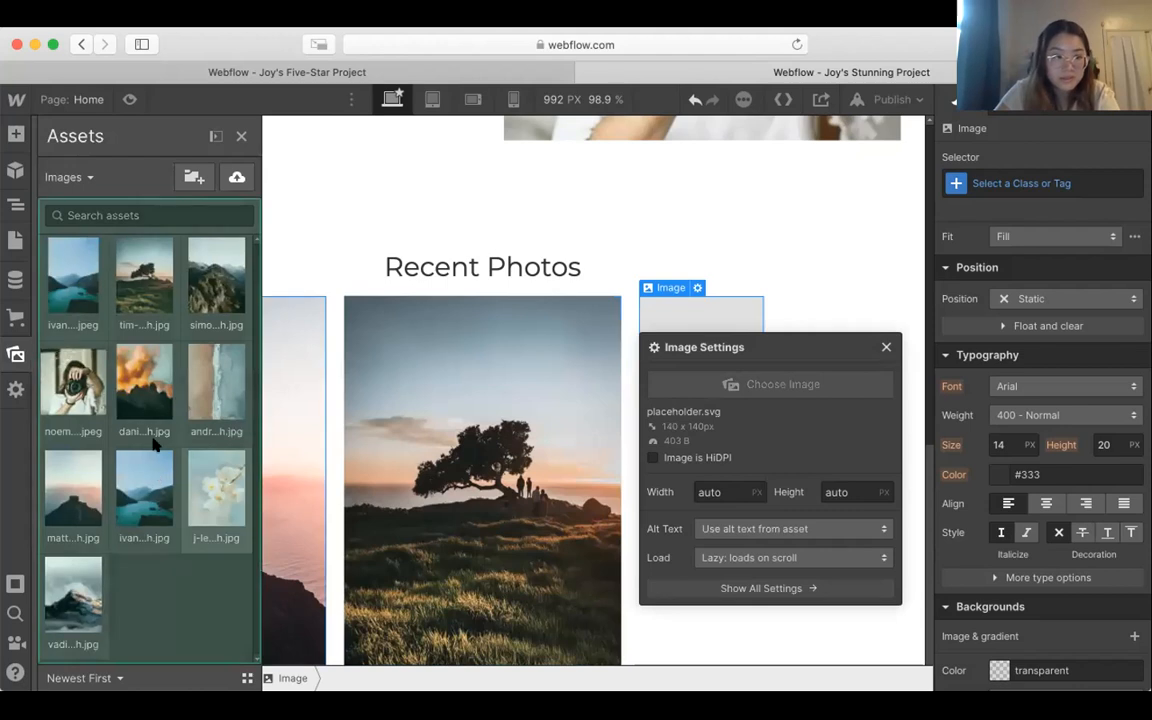
click(145, 380)
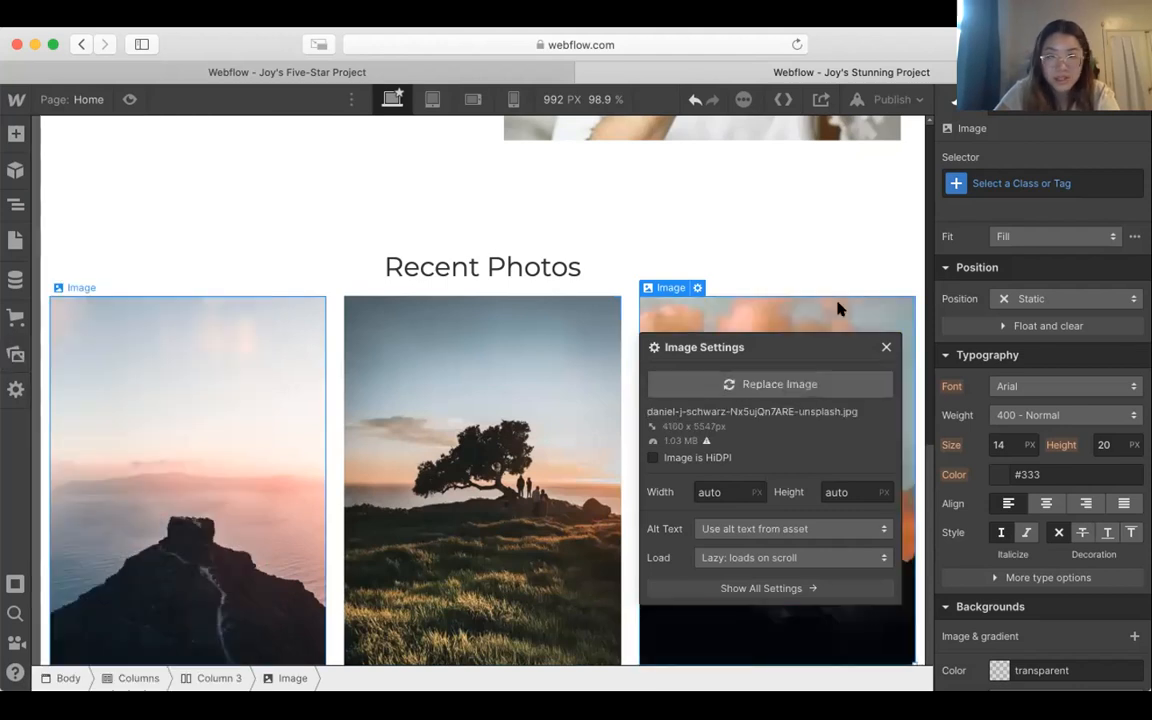
click(886, 347)
click(849, 246)
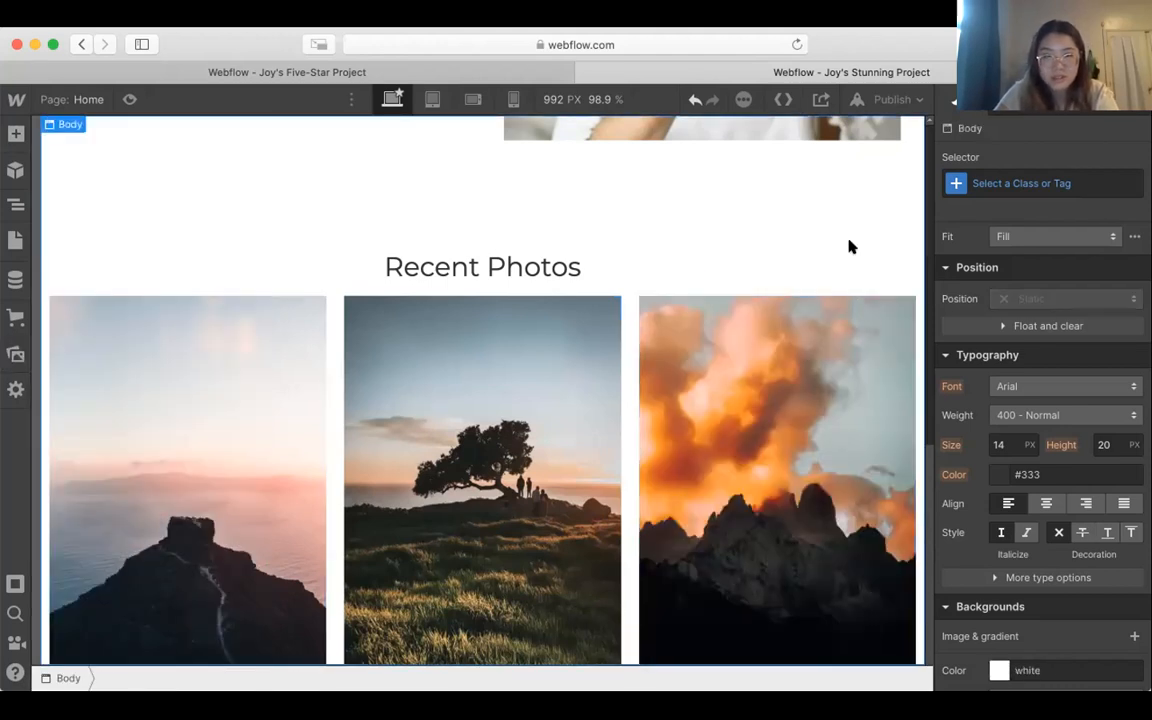
click(748, 430)
drag(517, 419, 275, 205)
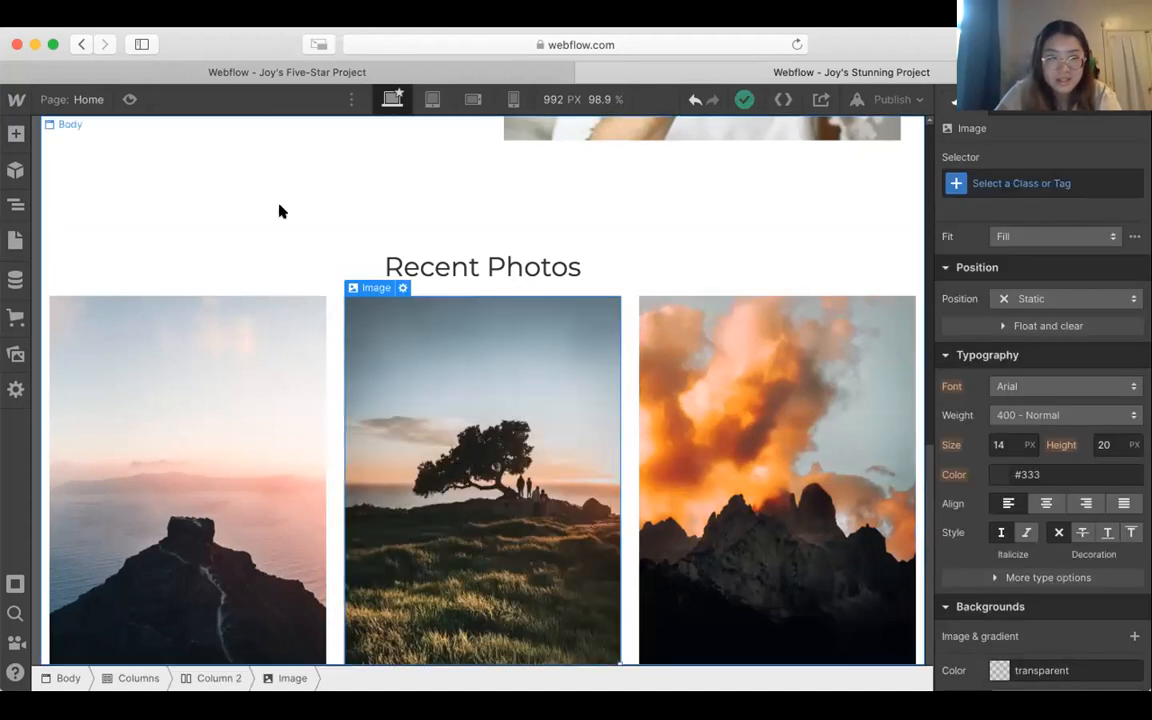
click(728, 402)
scroll(728, 402, up, 5)
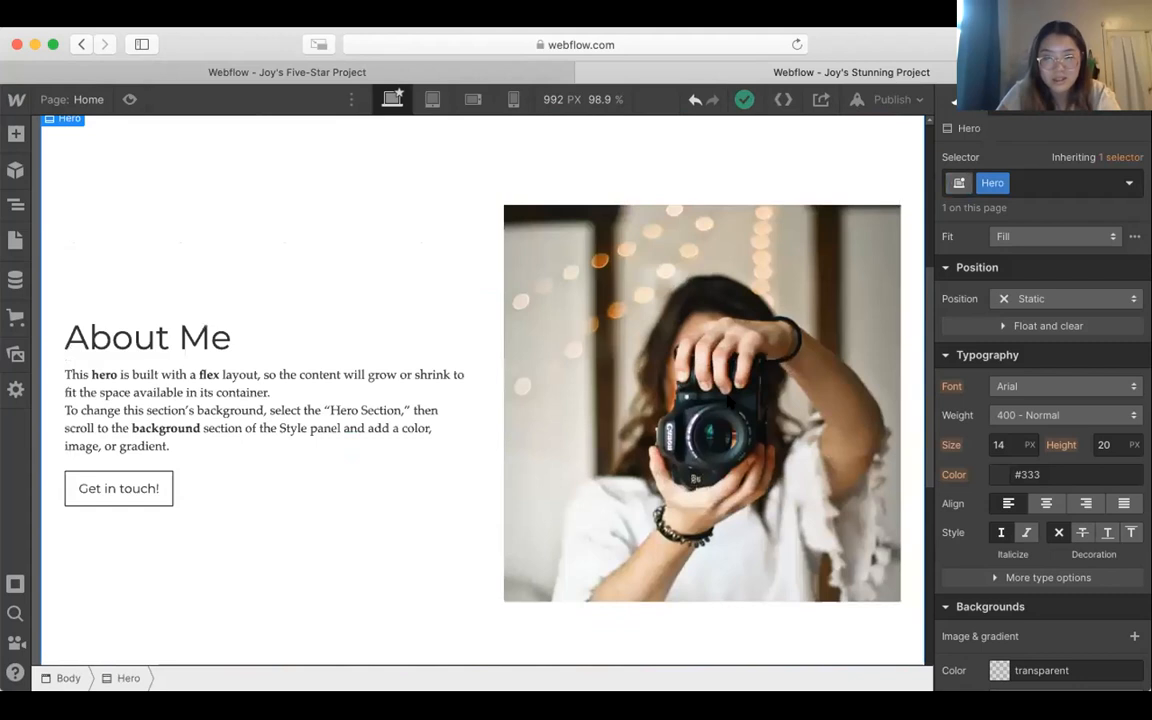
scroll(728, 402, down, 5)
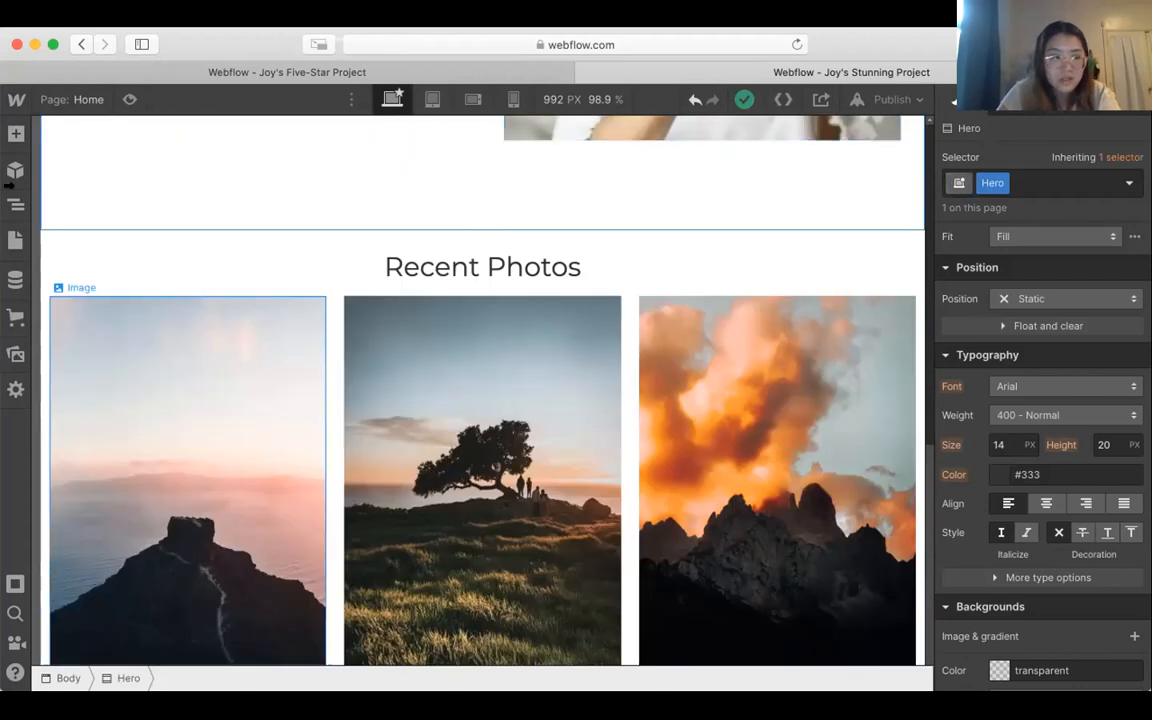
Step: Set the left and right margins of the Columns element holding the three recent photos to 20
click(15, 202)
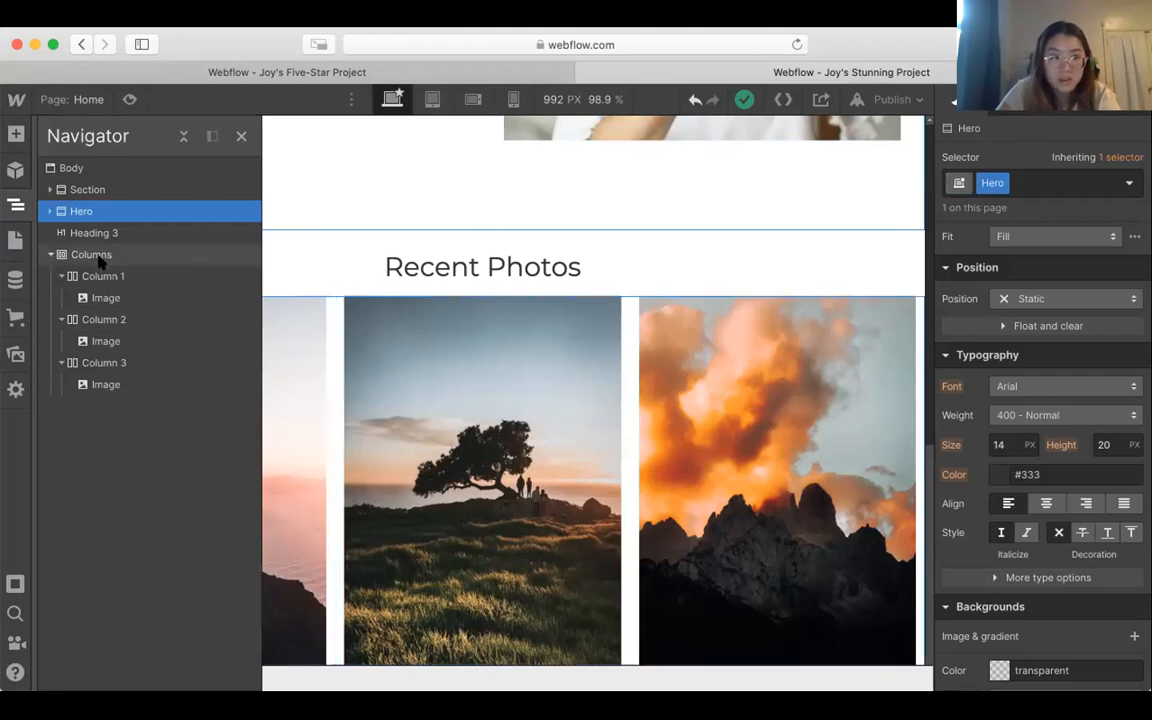
click(51, 255)
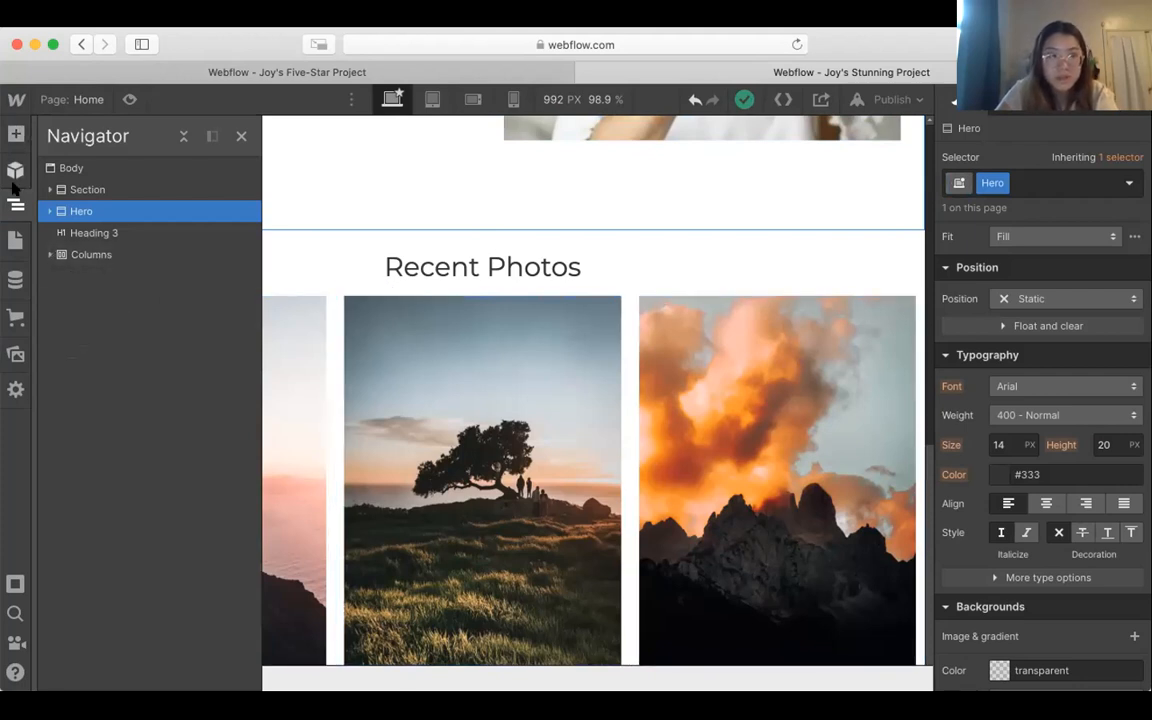
click(94, 256)
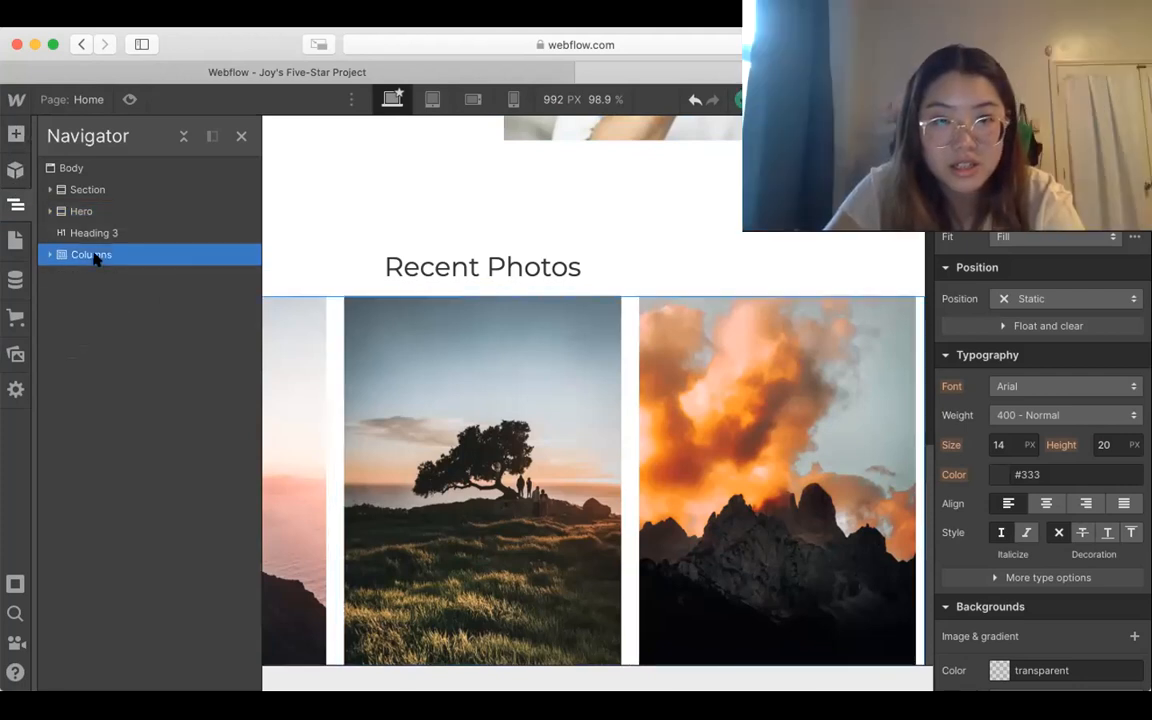
scroll(1074, 406, up, 5)
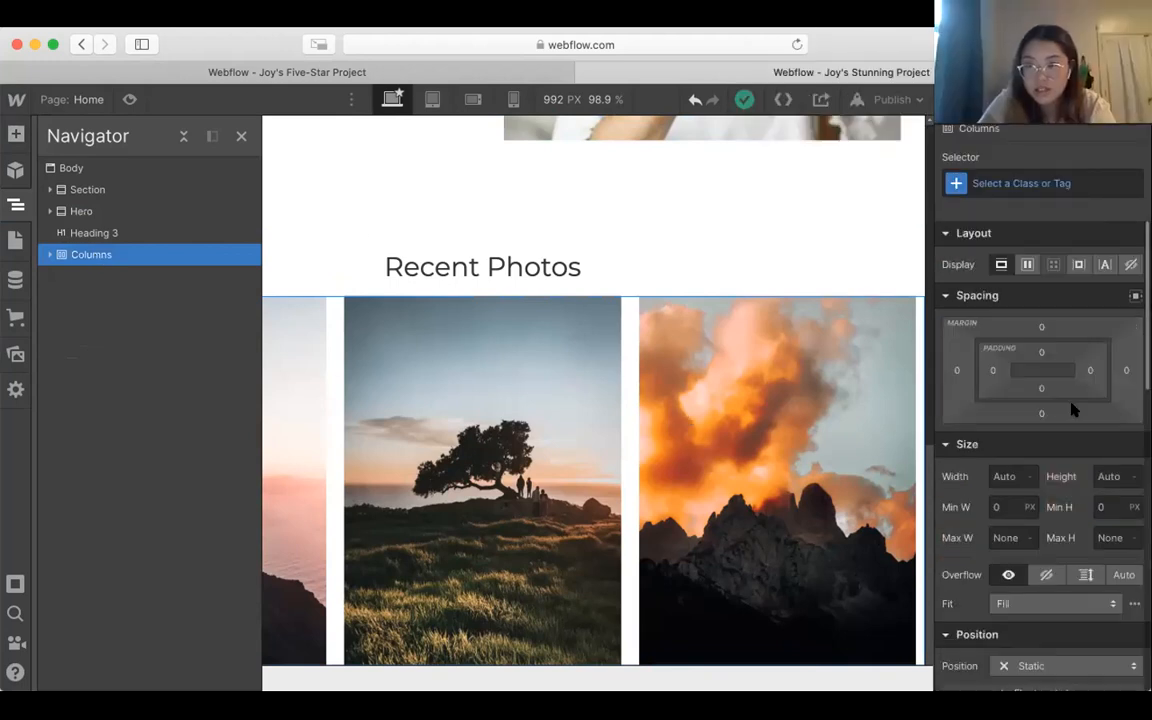
drag(1123, 368, 1150, 366)
key(super+z)
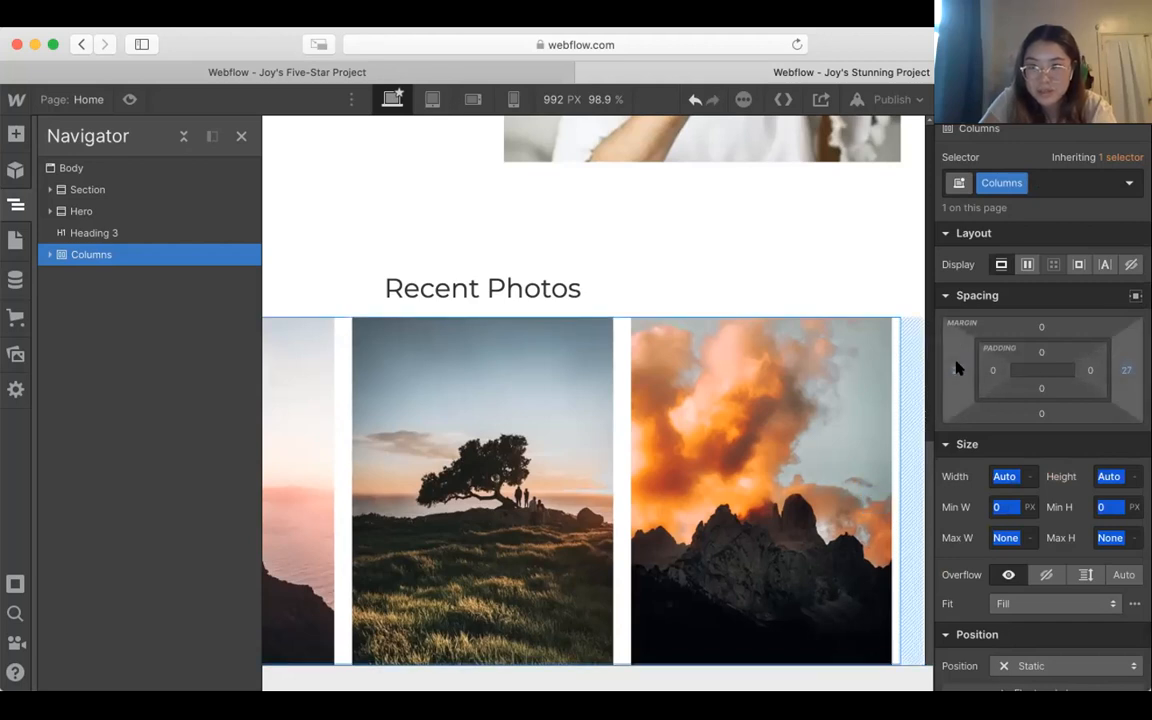
drag(958, 368, 964, 362)
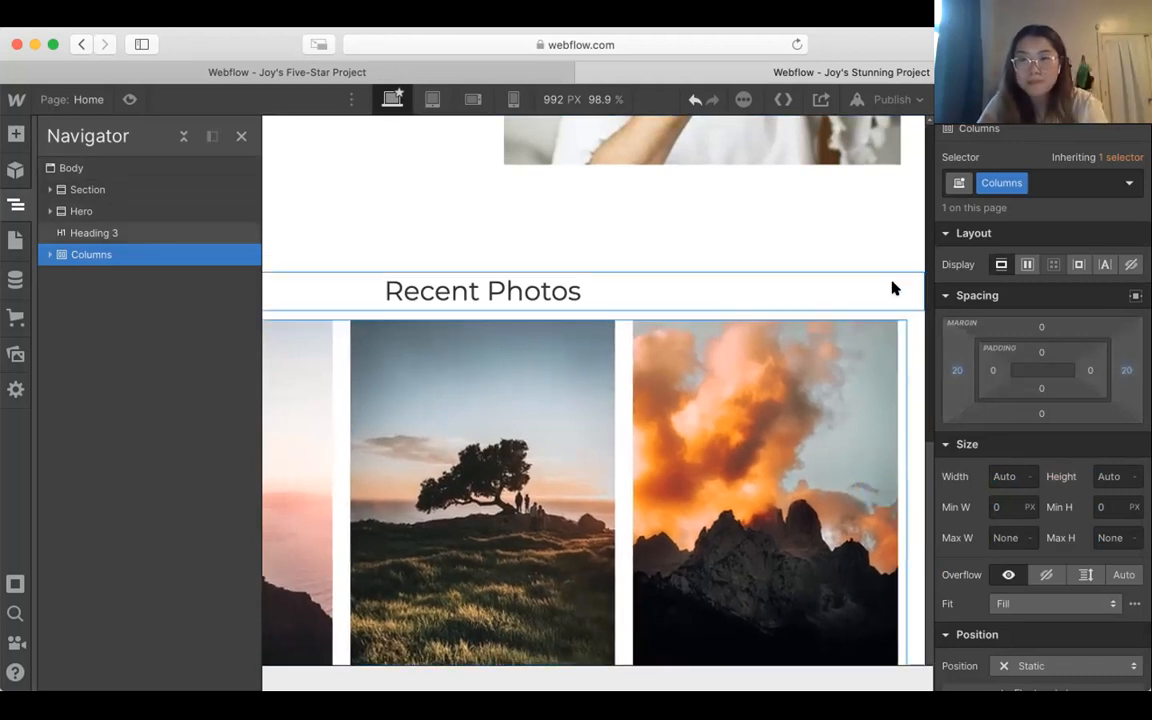
click(898, 238)
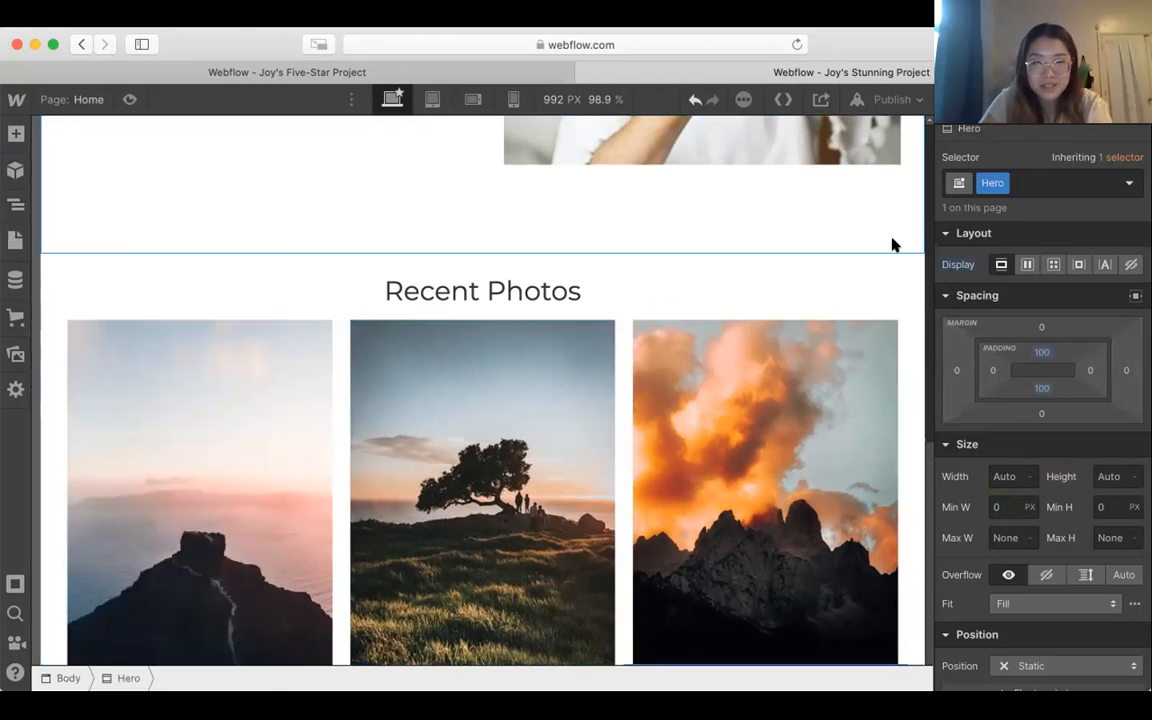
scroll(915, 280, up, 5)
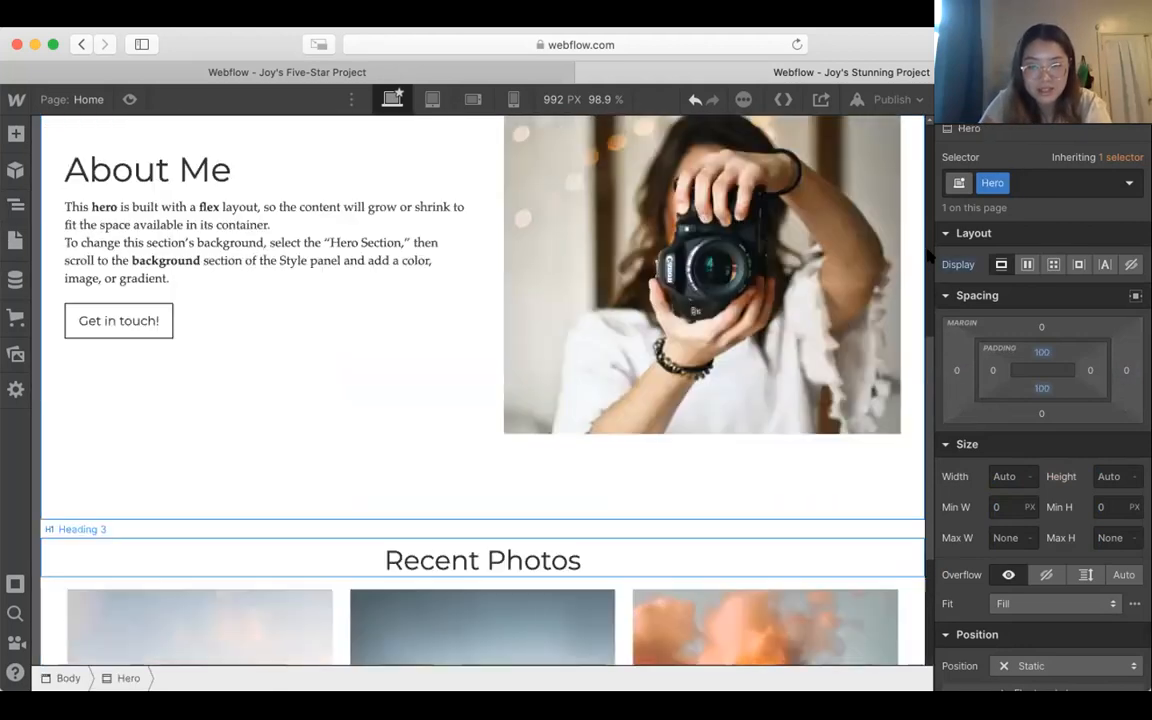
scroll(908, 297, down, 5)
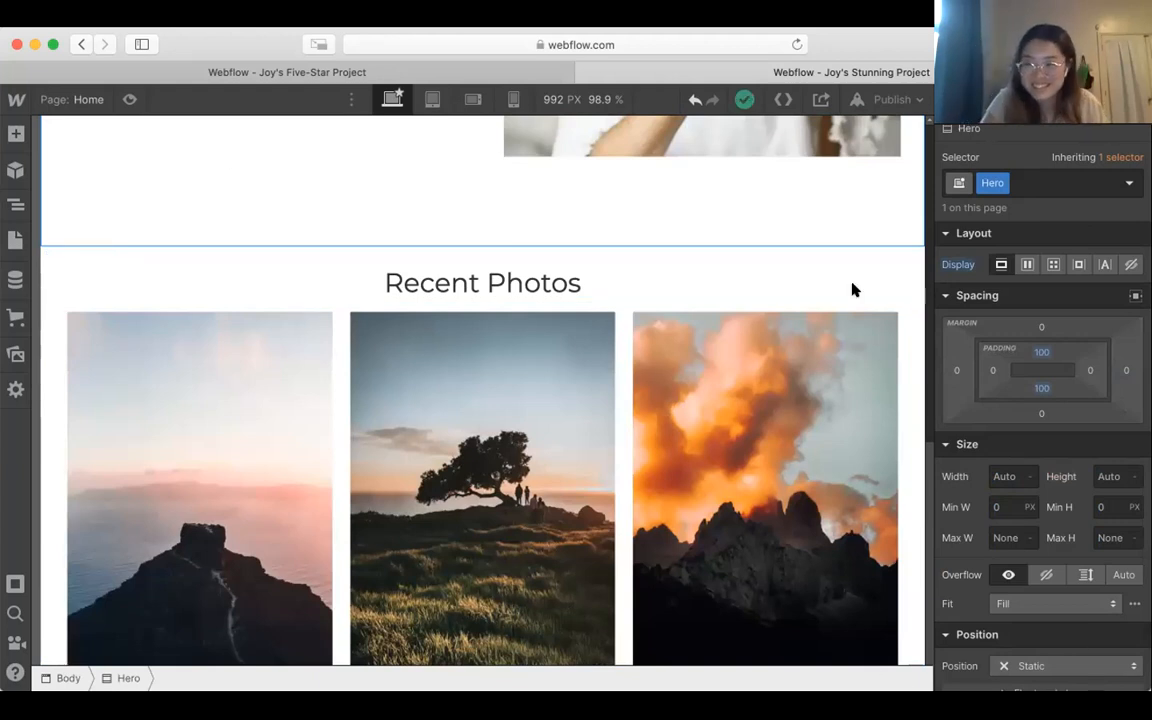
click(902, 334)
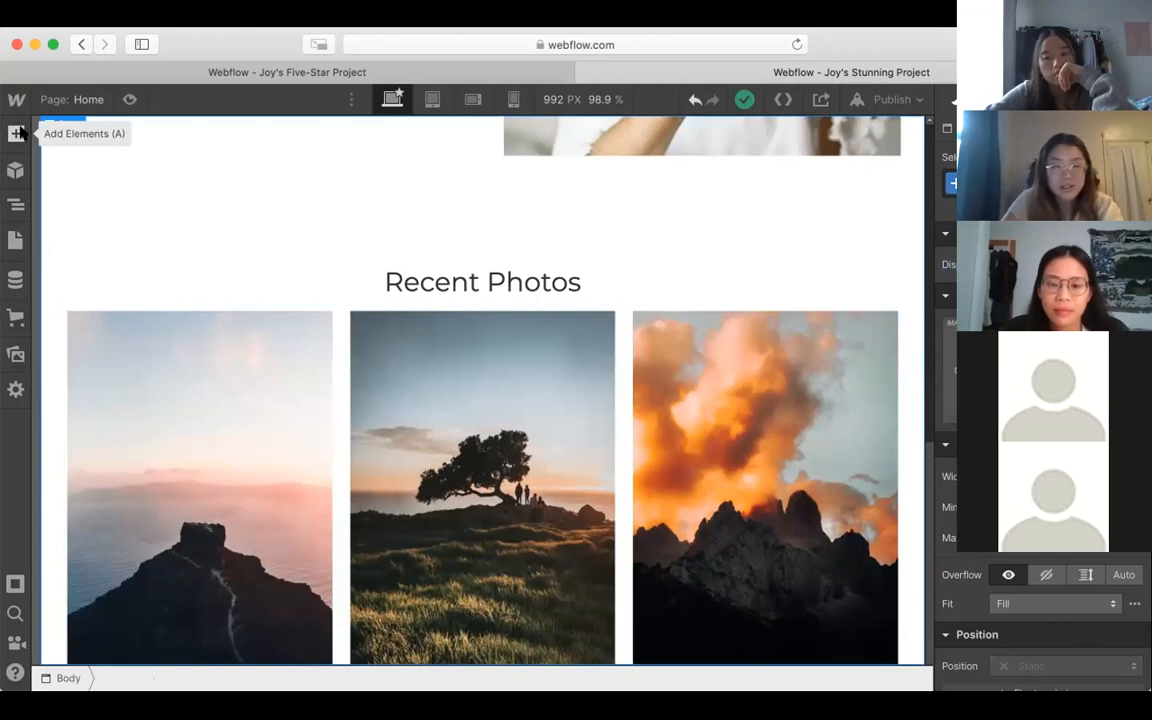
scroll(165, 200, up, 2)
scroll(165, 200, down, 2)
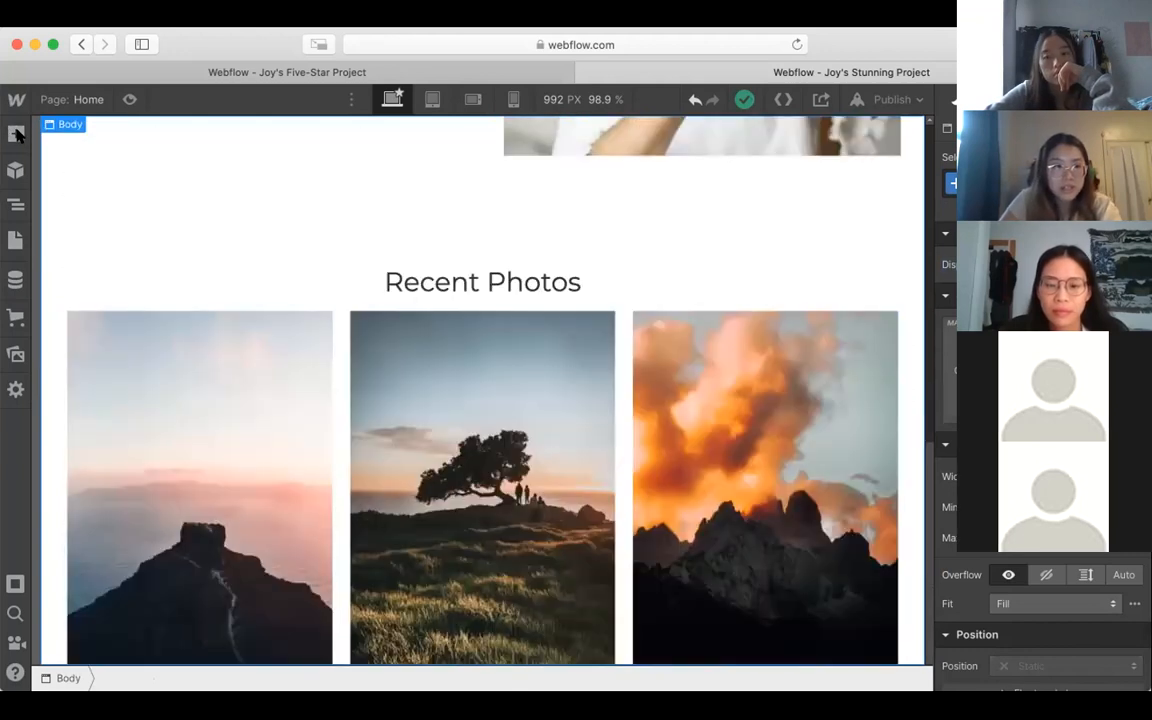
Step: Add the prebuilt Footer layout to Body, below the three recent photos
click(17, 135)
scroll(131, 300, down, 5)
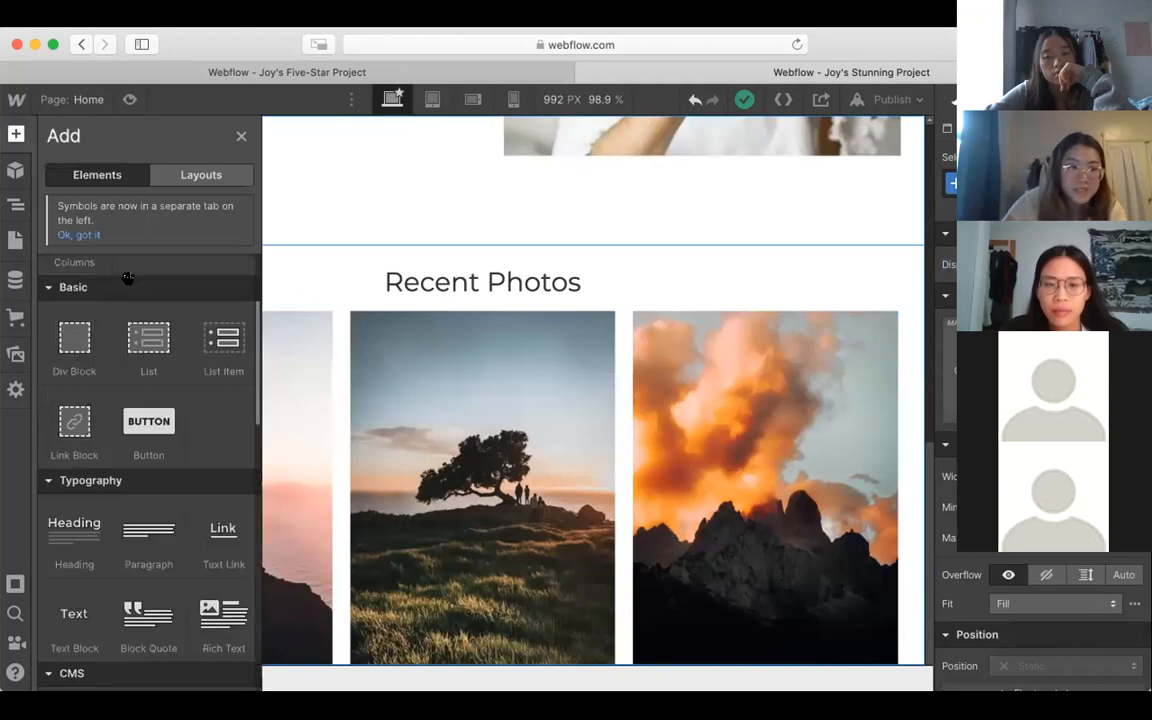
scroll(131, 310, up, 5)
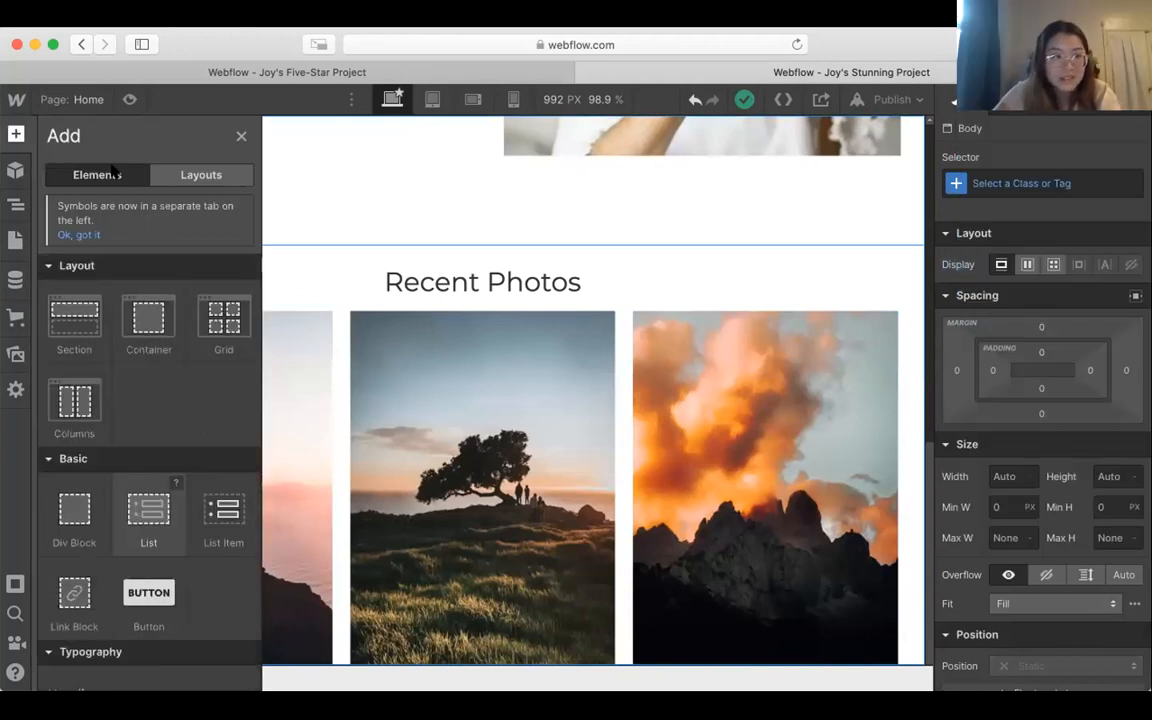
click(203, 176)
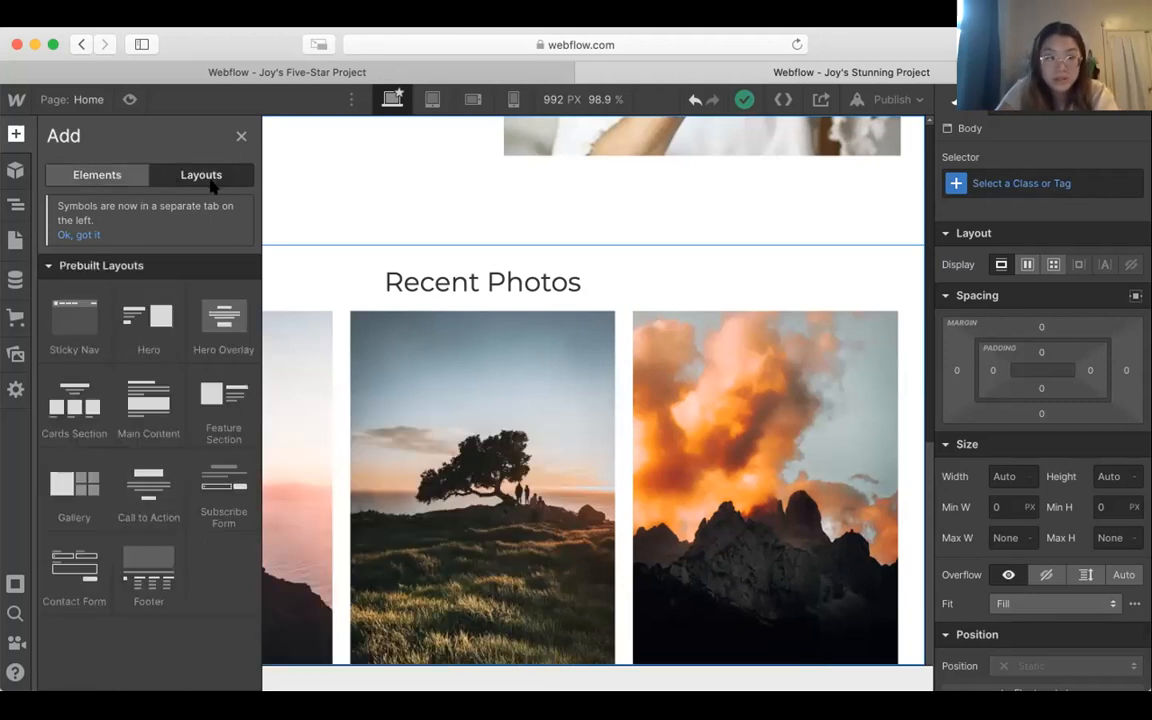
mouse_move(148, 572)
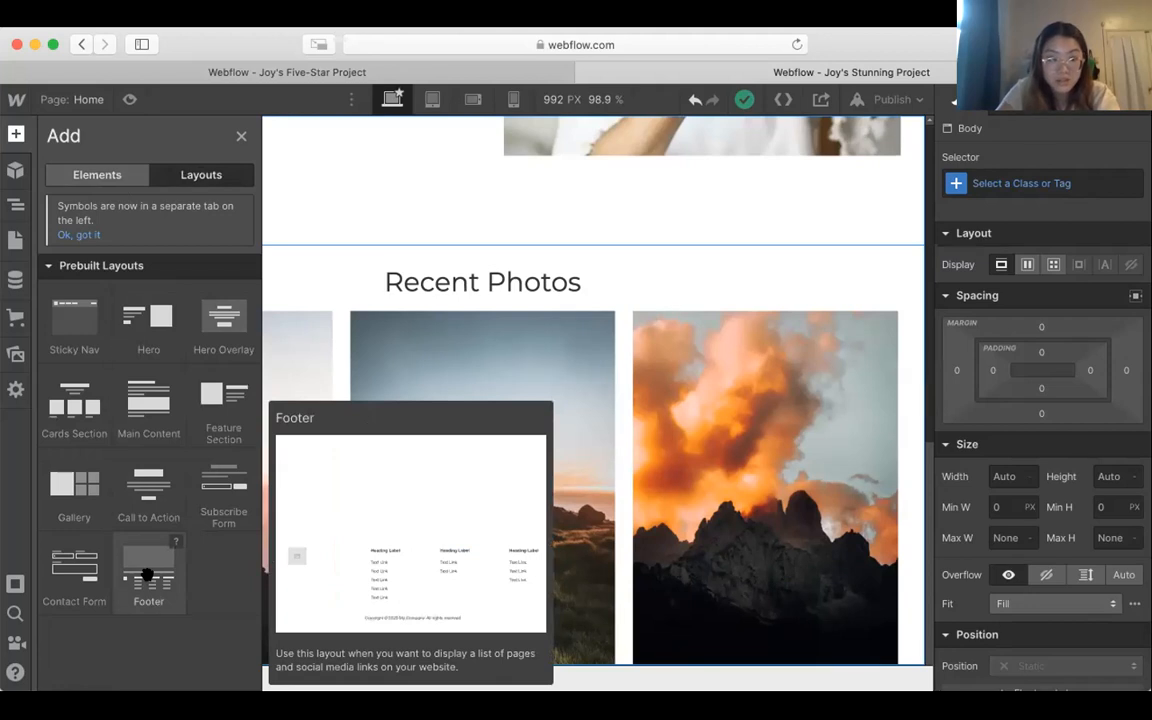
drag(148, 575, 648, 260)
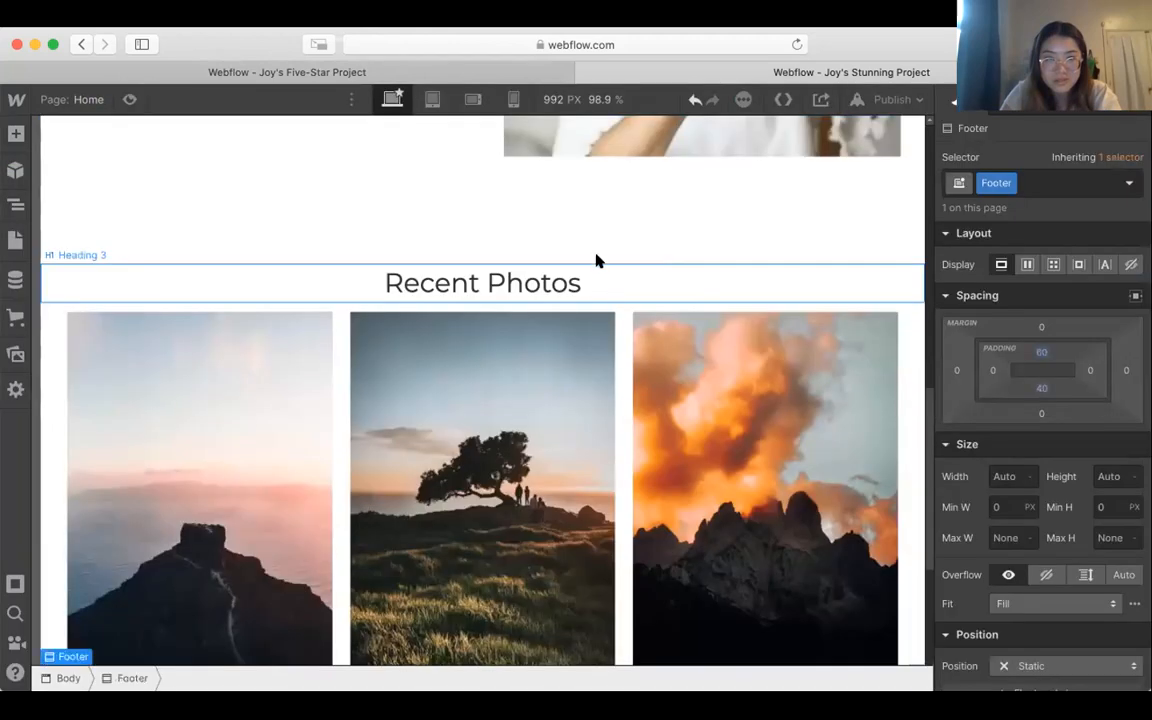
scroll(328, 445, down, 5)
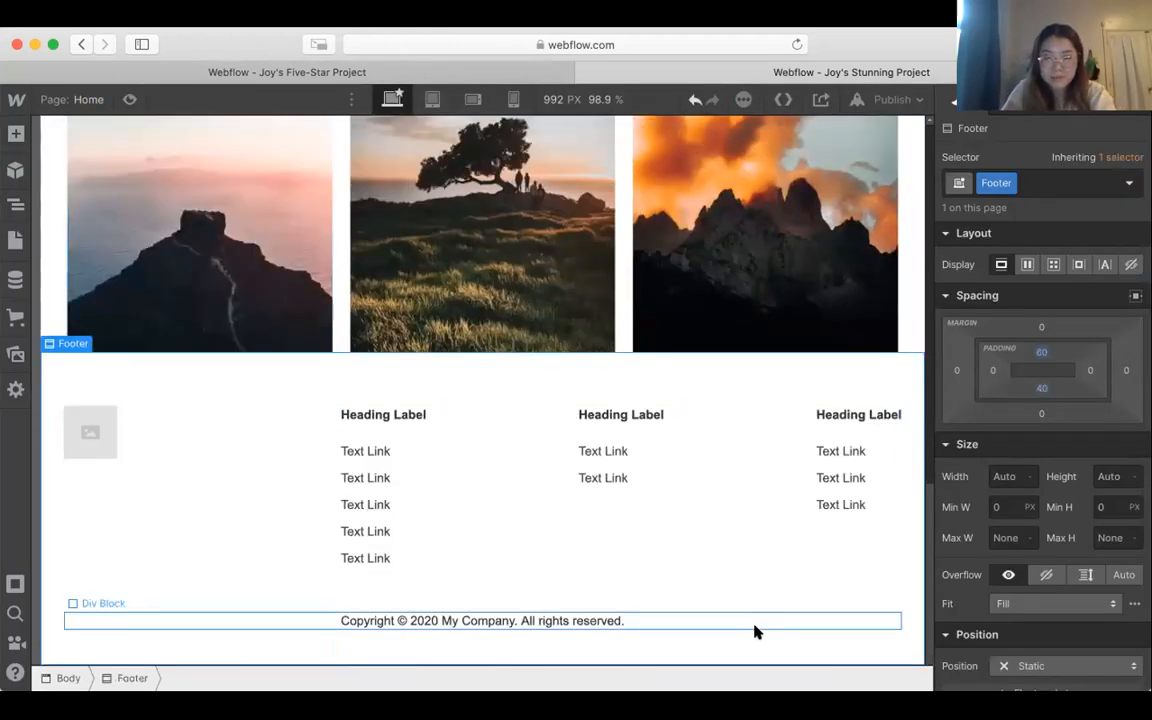
Step: Delete the Footer Flex Container with the link columns and change the copyright line to 2021 with the site owner's full name
click(733, 428)
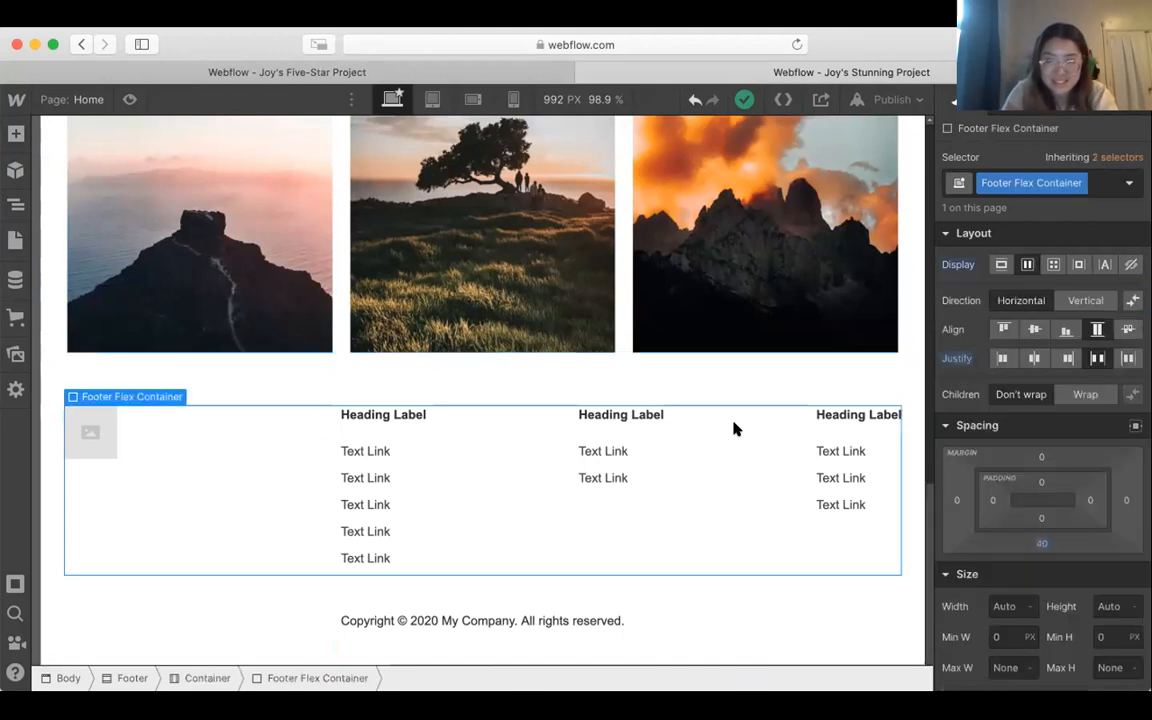
key(Delete)
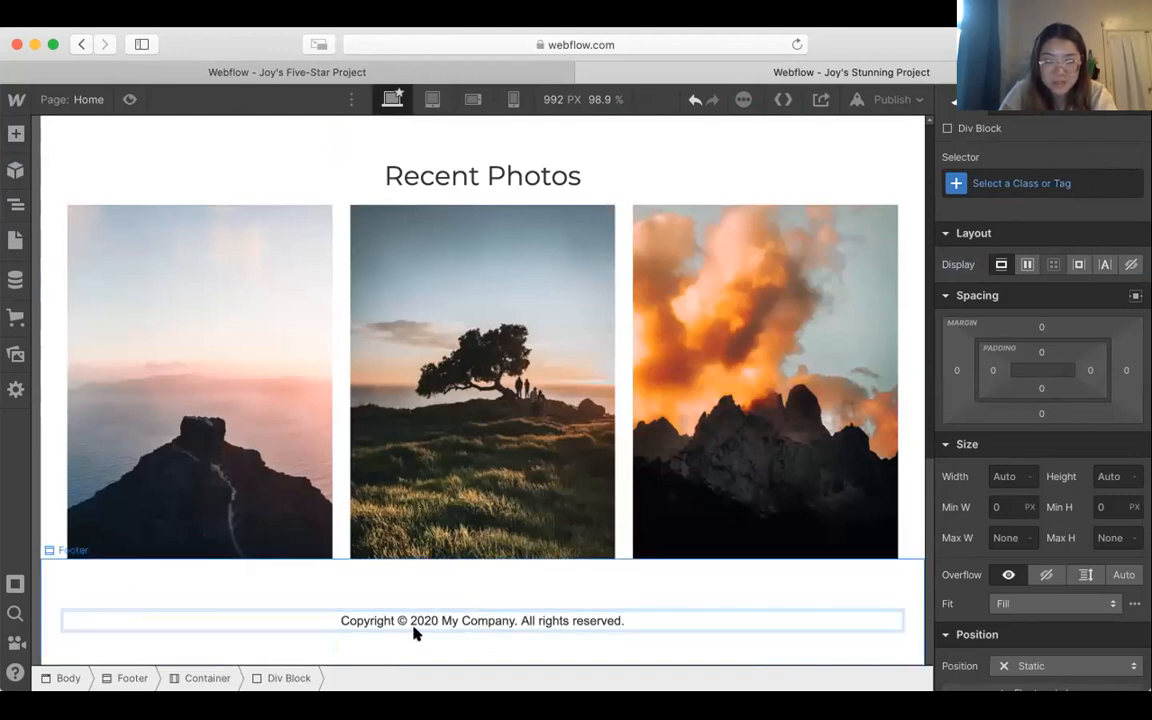
double_click(437, 615)
key(BackSpace)
text(1)
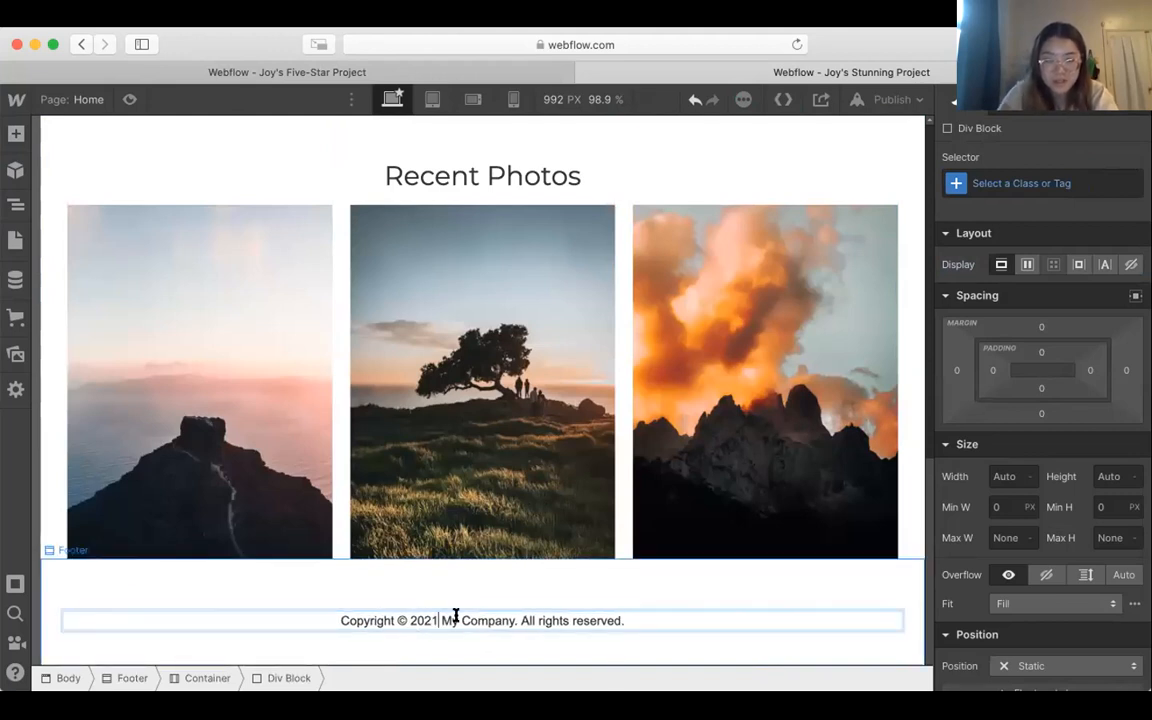
drag(442, 615, 514, 617)
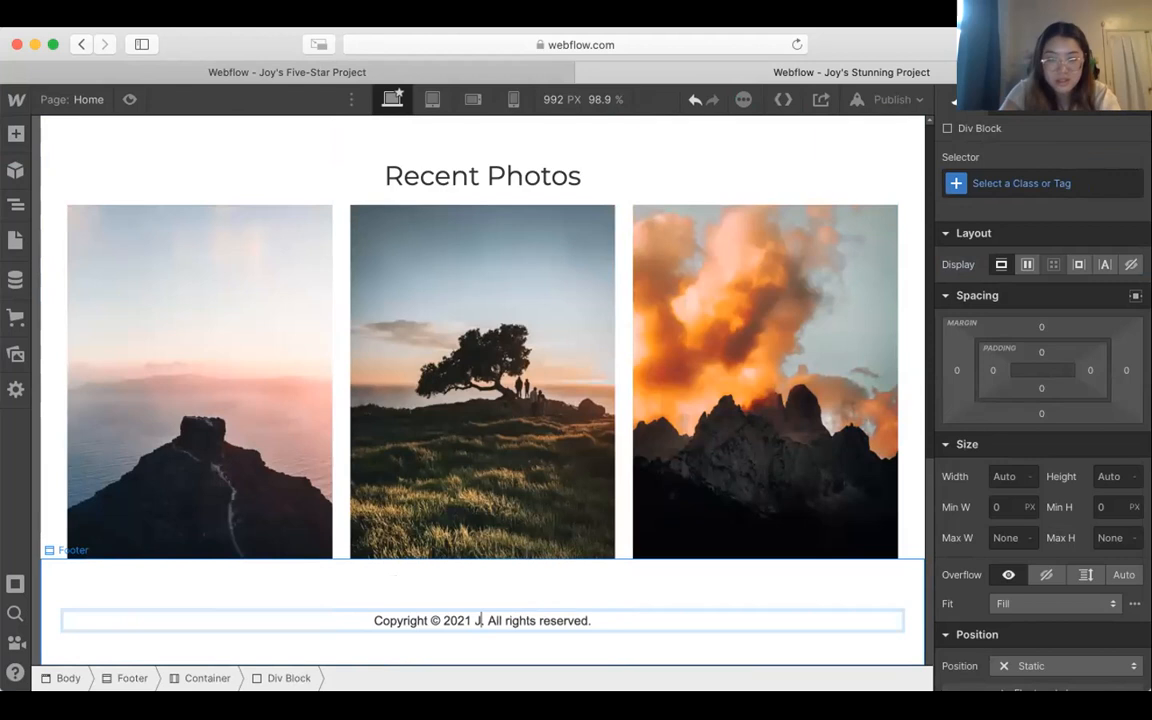
Step: Set the font of the footer's copyright text to Montserrat and clear the selection
triple_click(662, 612)
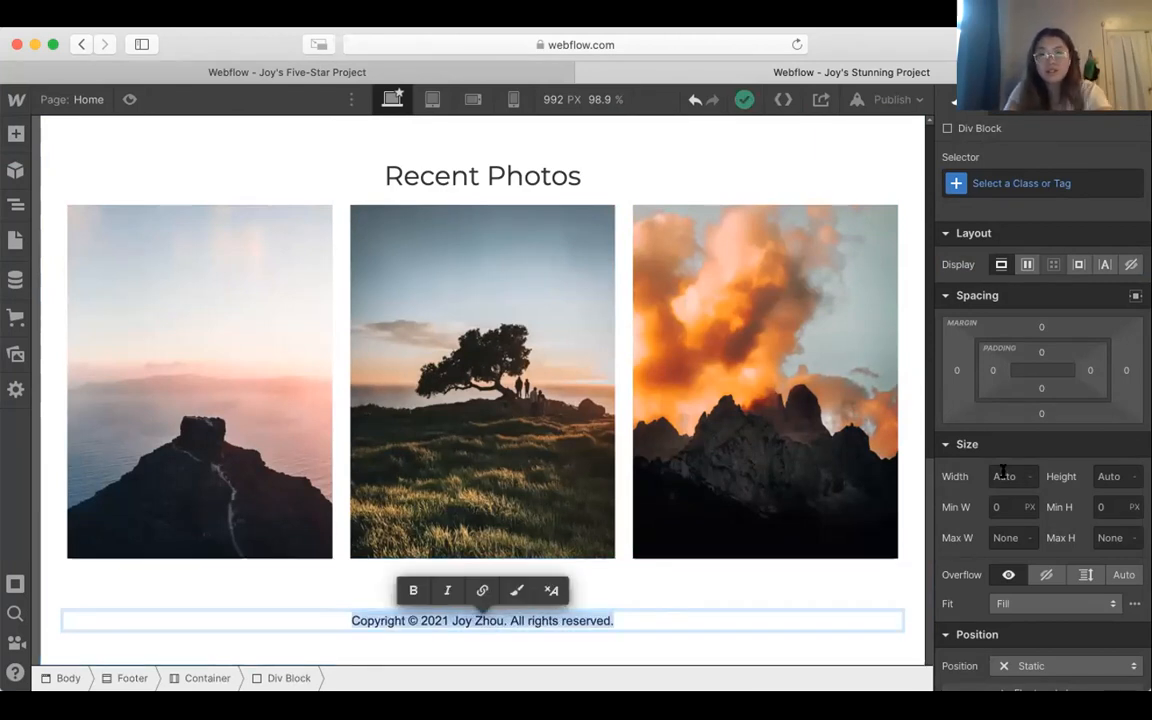
scroll(1003, 470, down, 3)
scroll(1003, 470, down, 2)
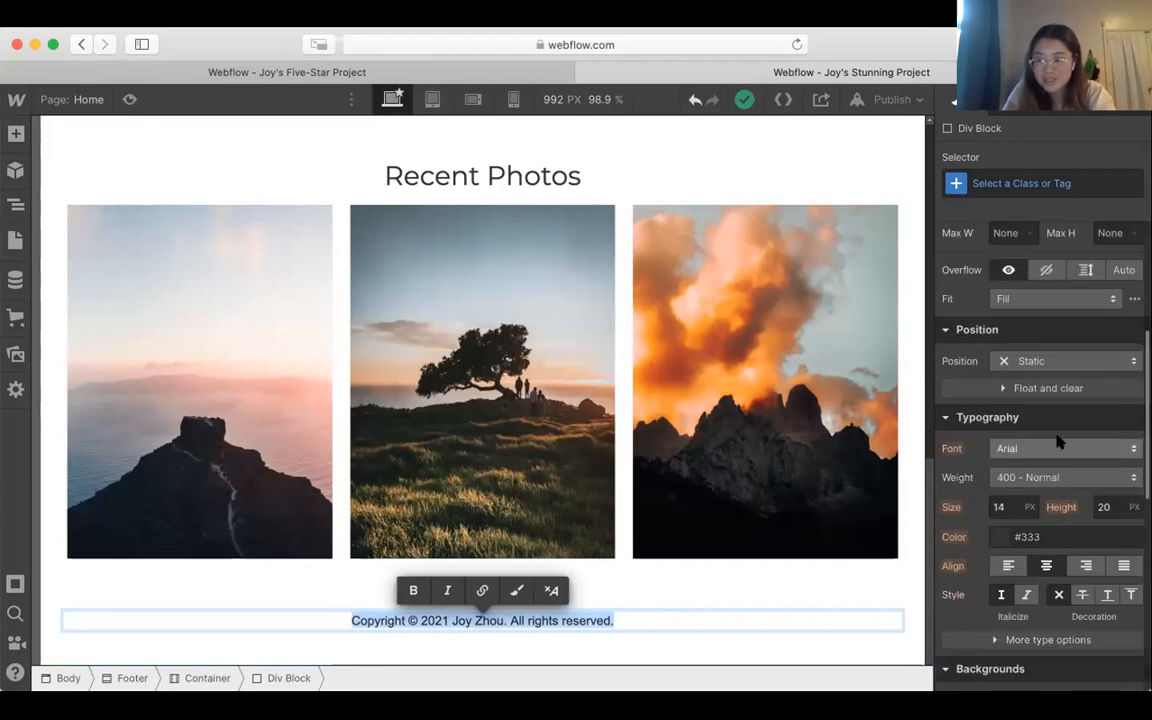
click(1057, 443)
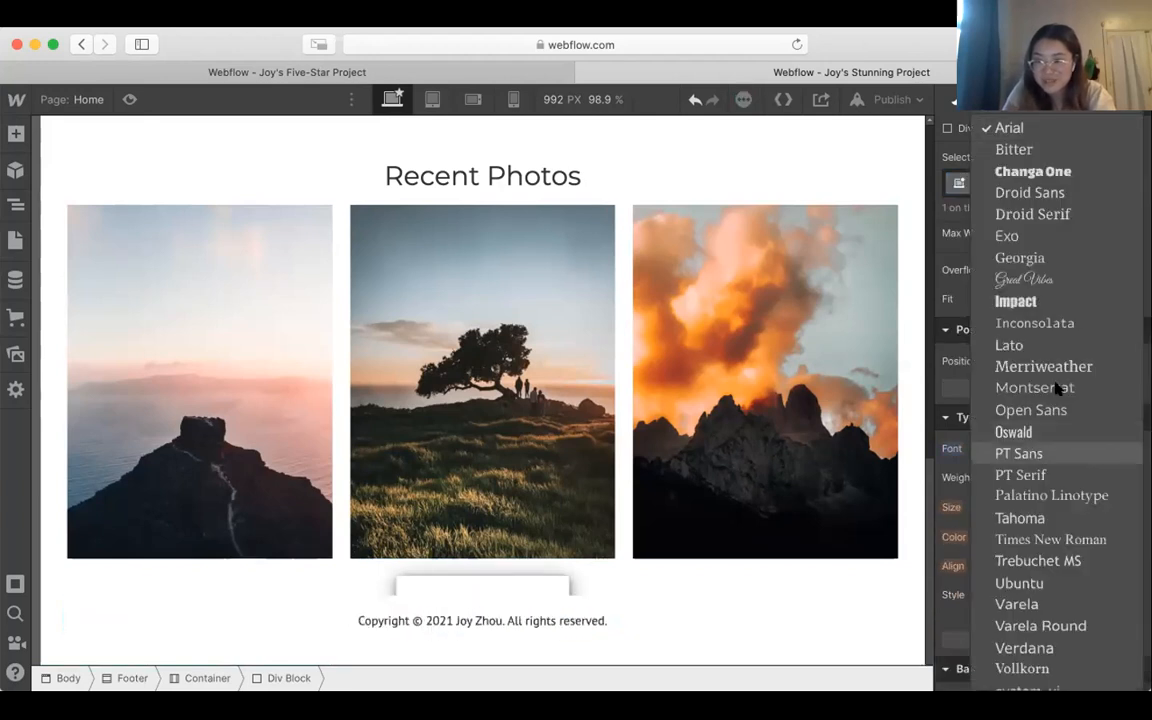
click(1035, 381)
click(758, 586)
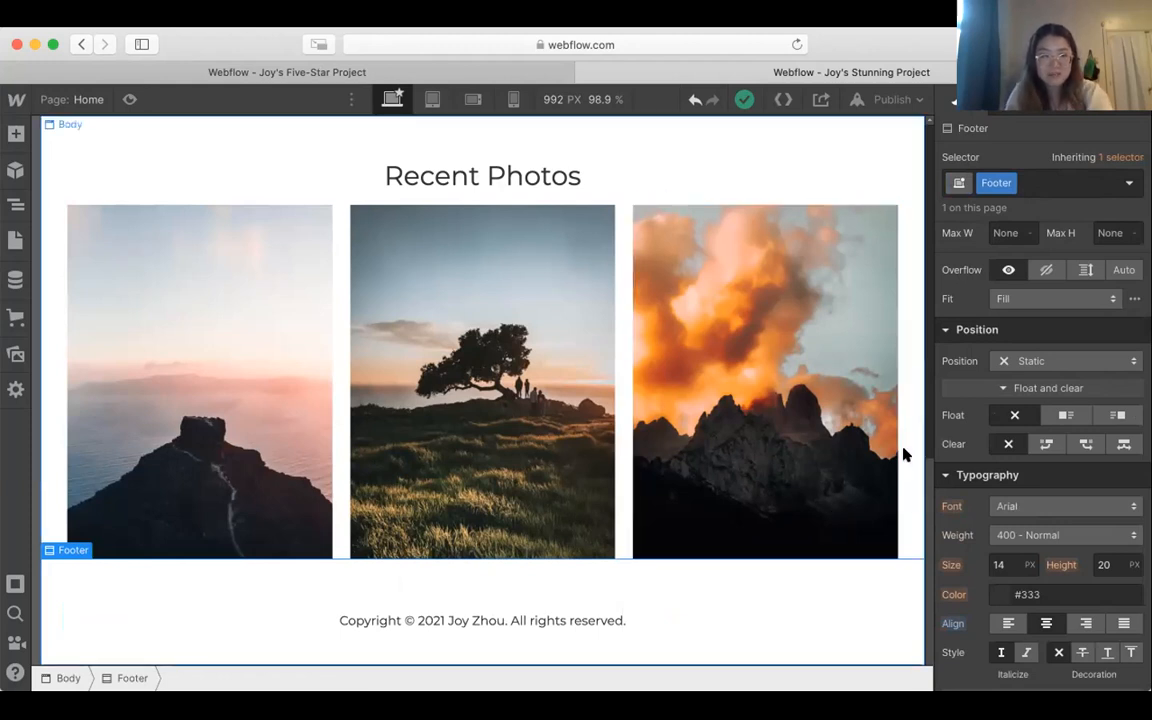
key(Escape)
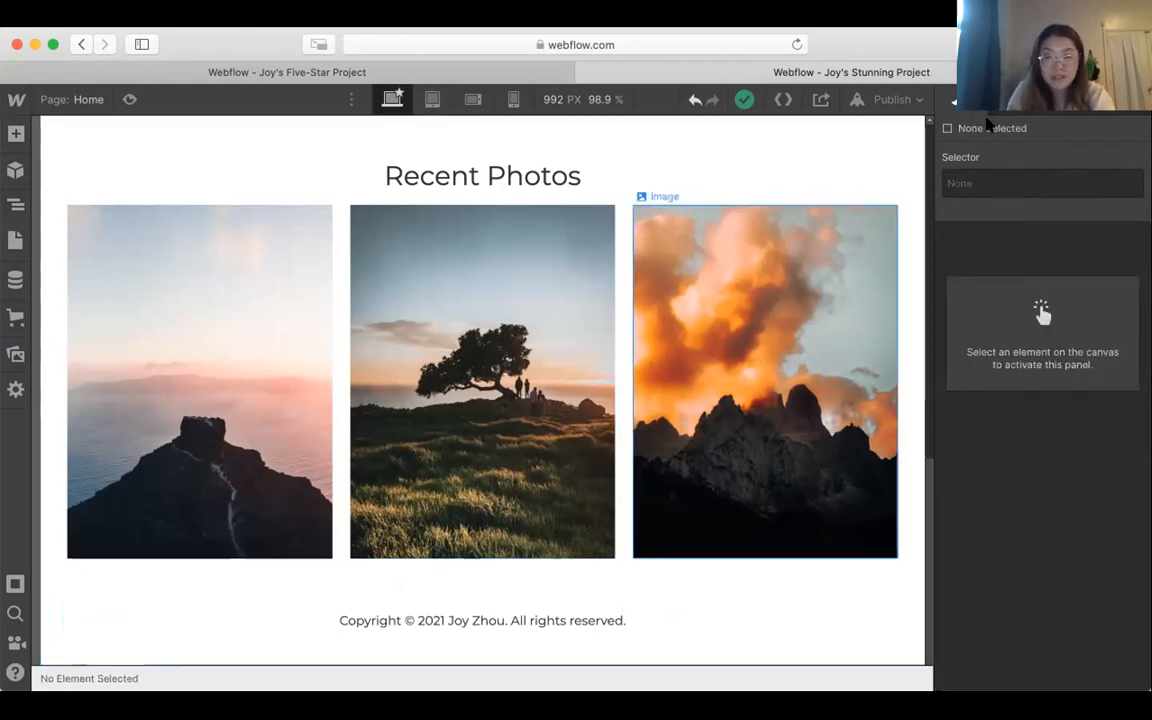
Step: Preview the home page's header, navbar and About Me section, and return to editing
scroll(891, 269, up, 1)
scroll(891, 269, up, 15)
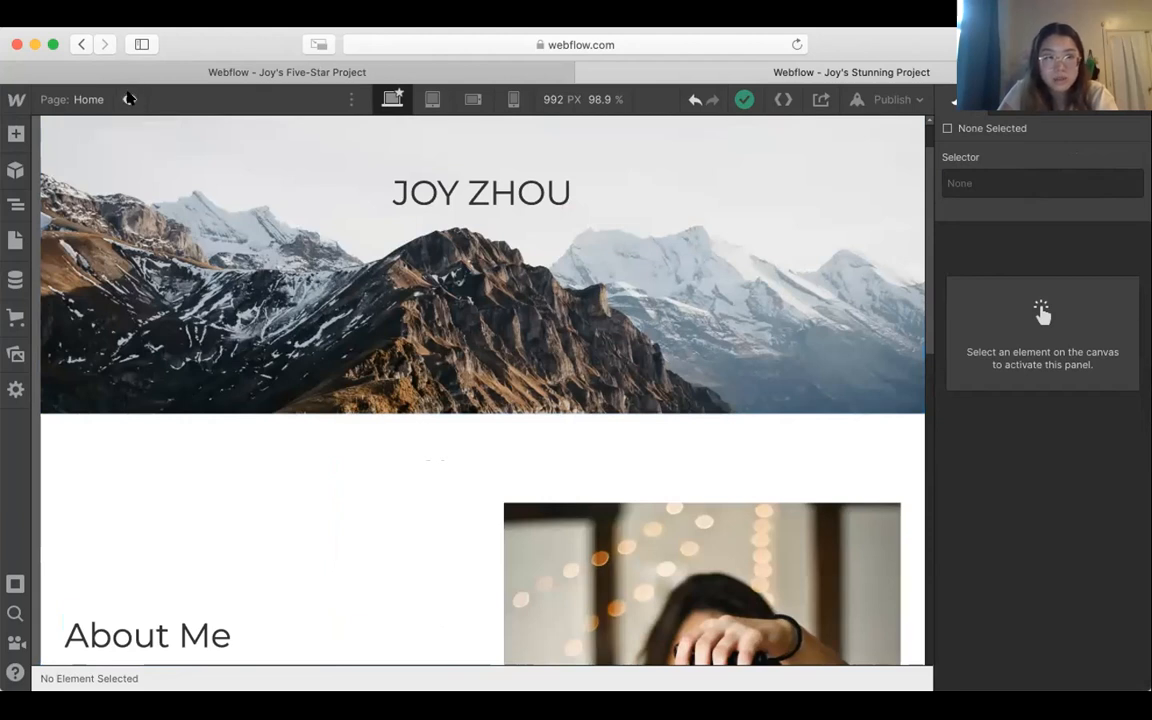
click(129, 99)
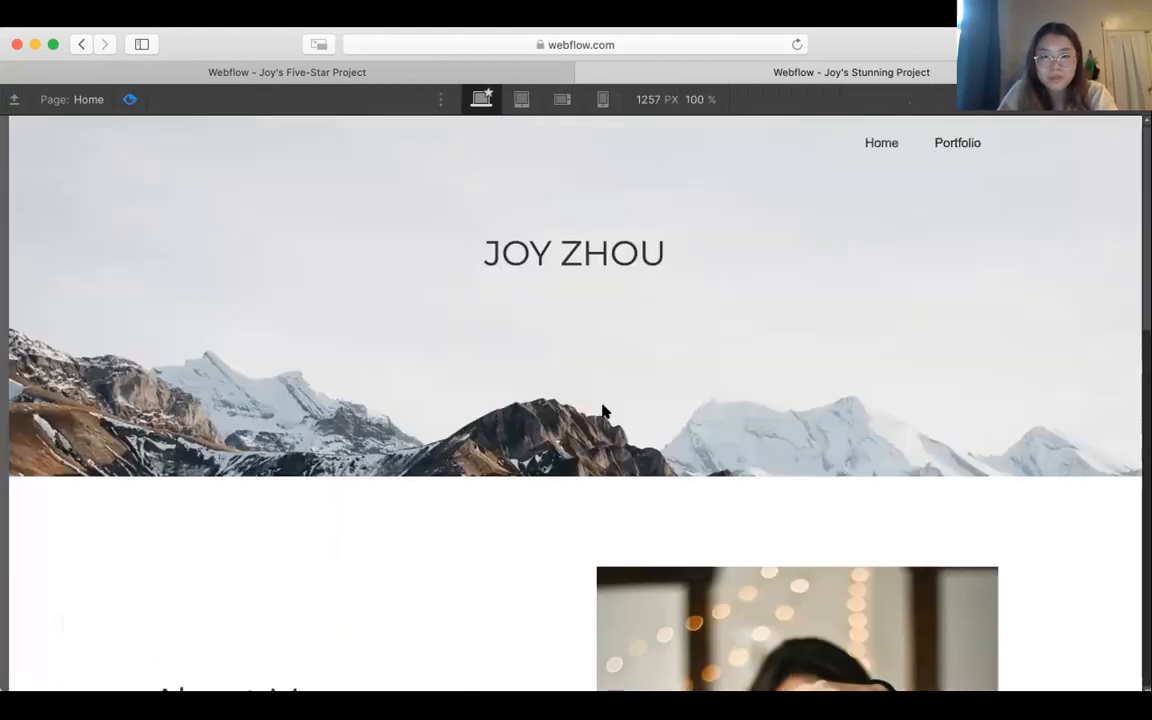
scroll(603, 410, down, 10)
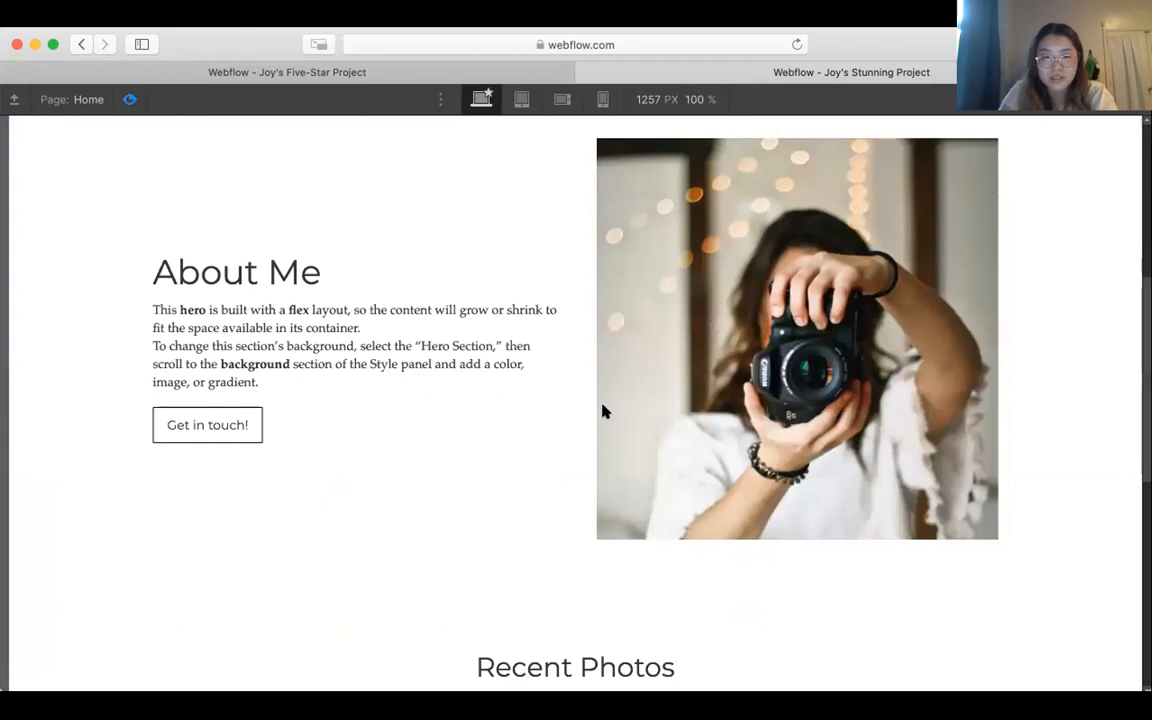
scroll(603, 410, up, 10)
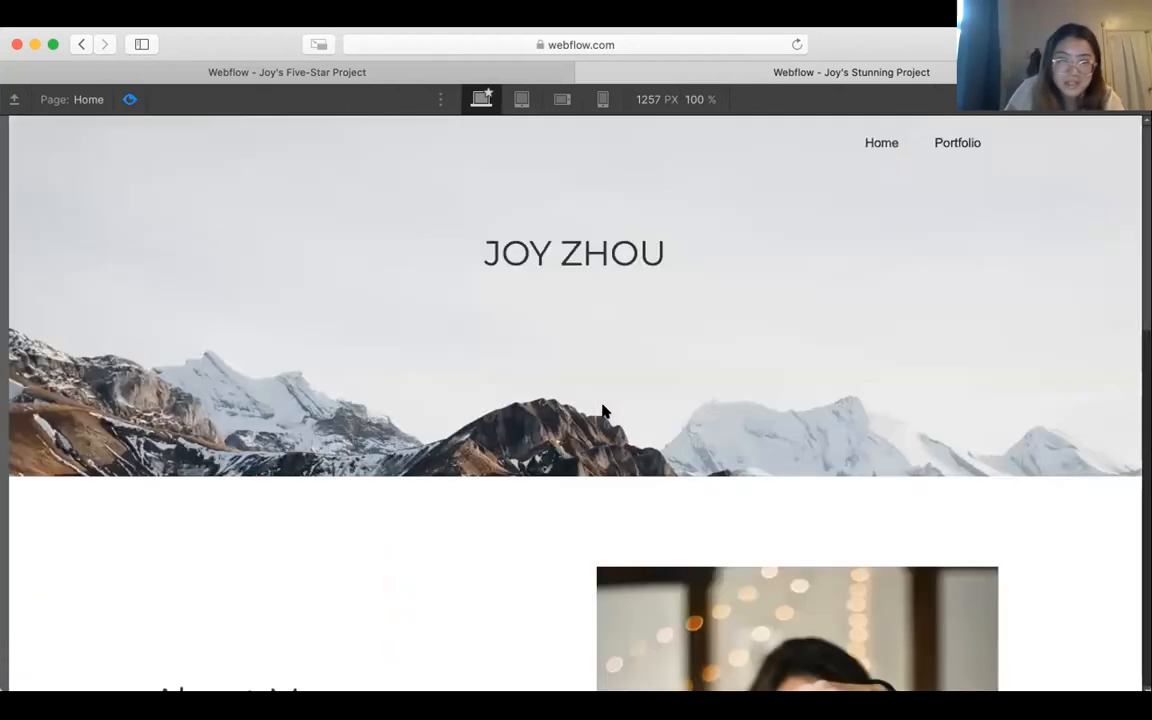
click(129, 100)
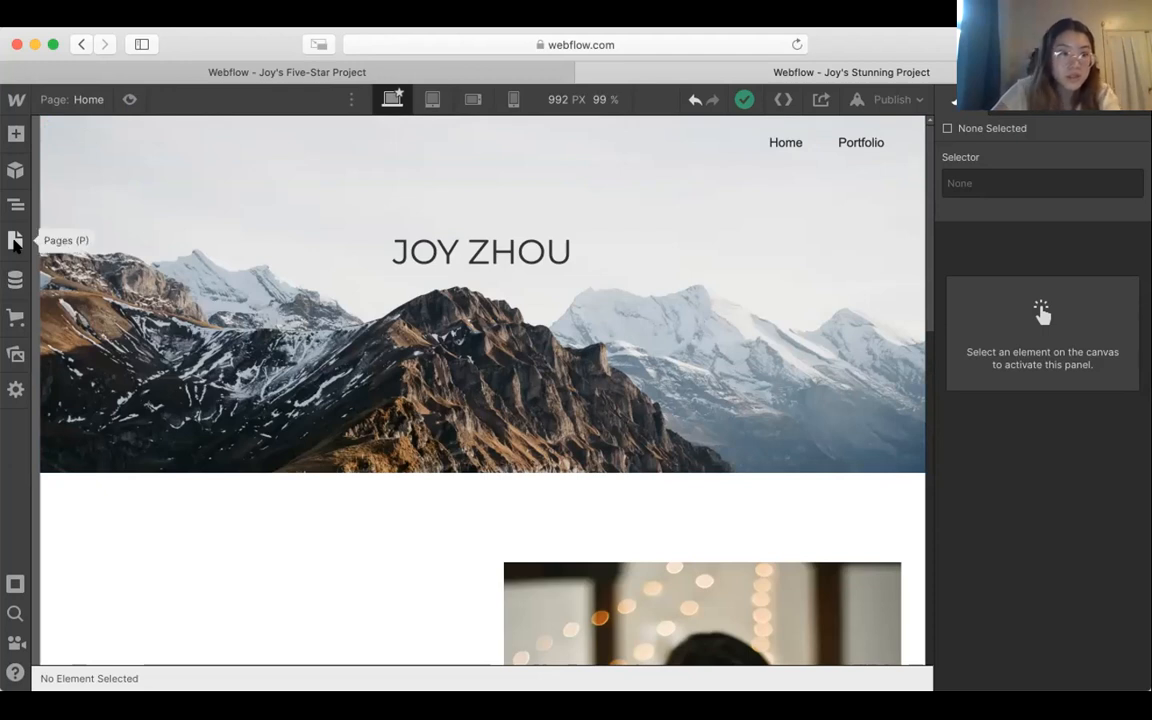
Step: Create a new static page named Portfolio
click(15, 242)
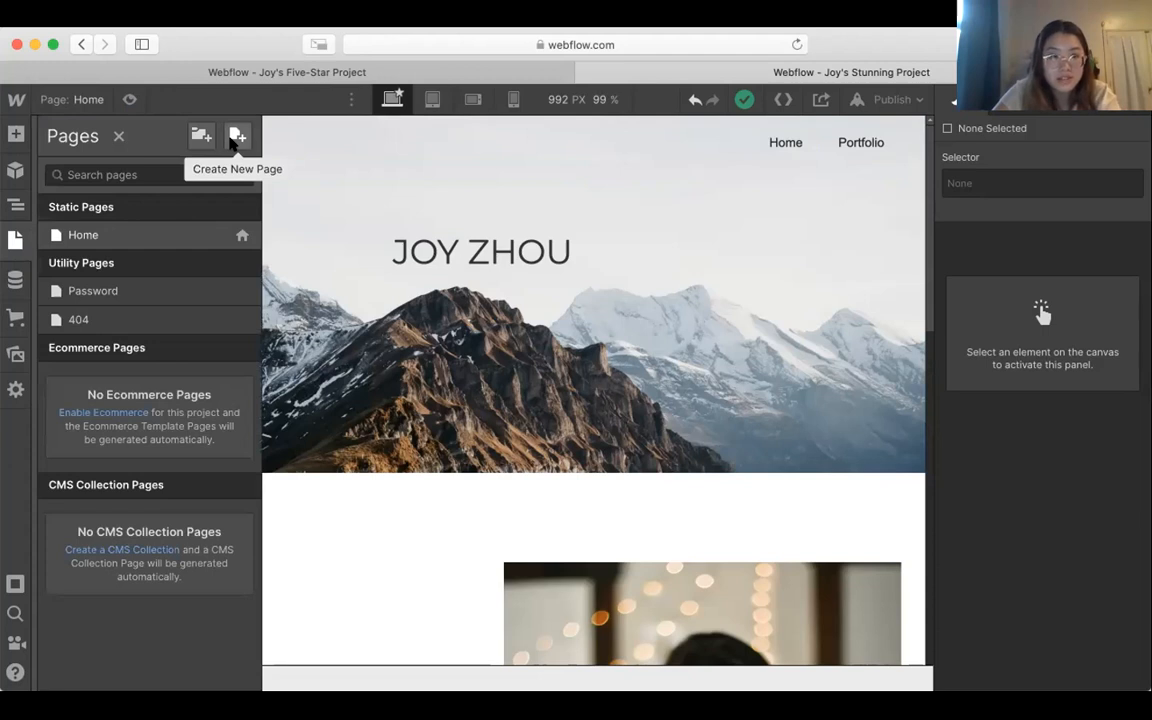
click(240, 140)
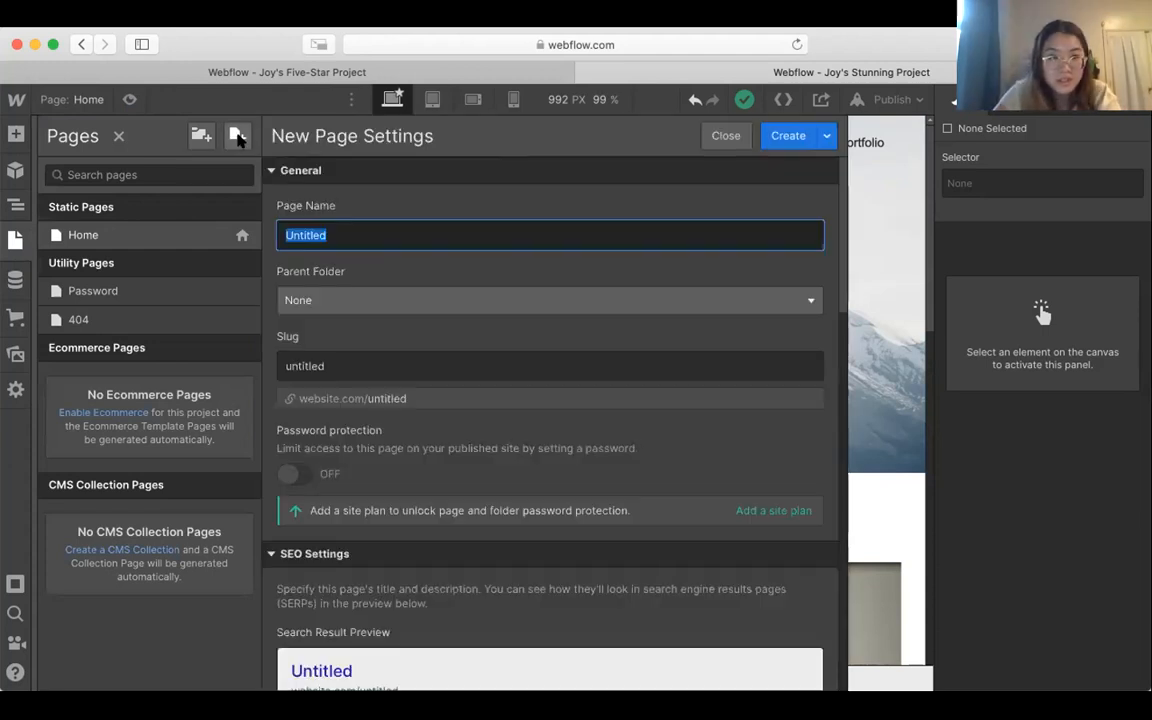
text(Portfolio)
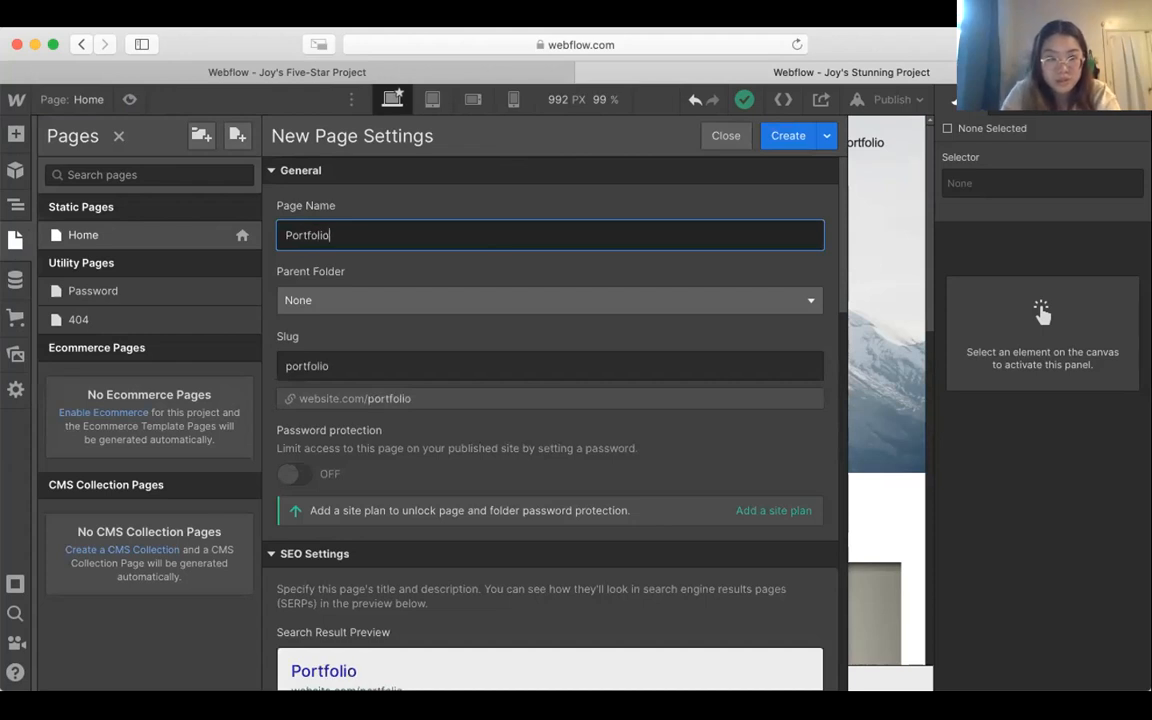
key(Return)
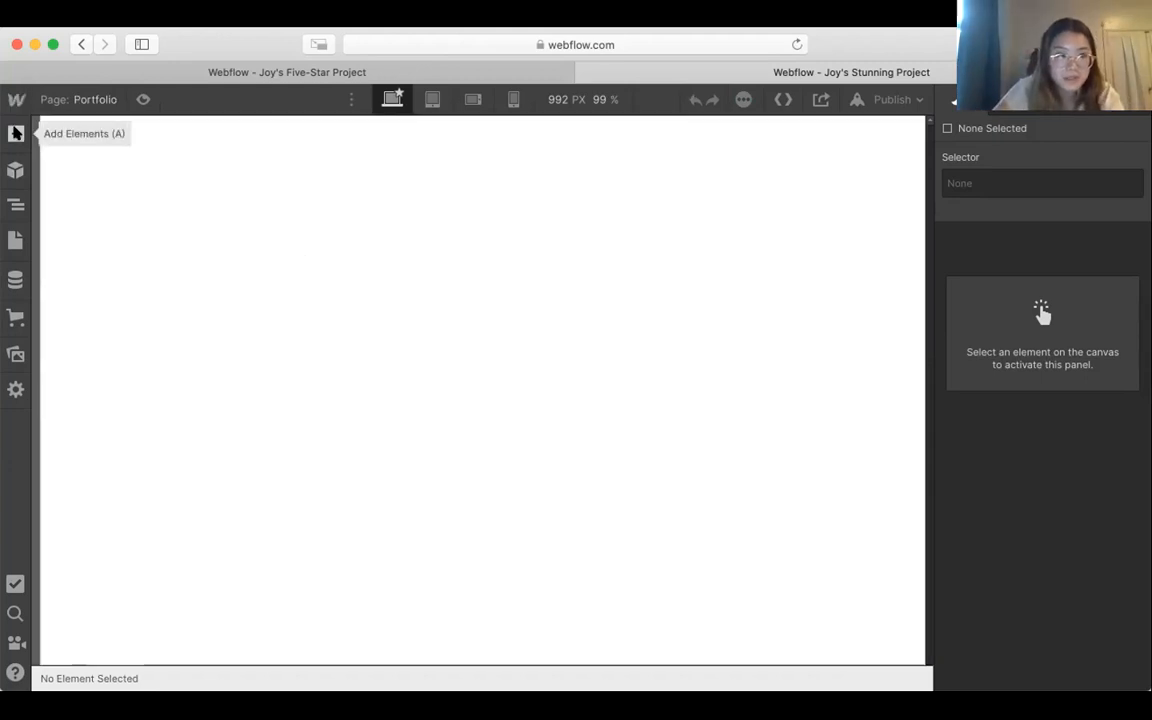
Step: Add a Navbar component at the top of the empty Portfolio page
click(16, 133)
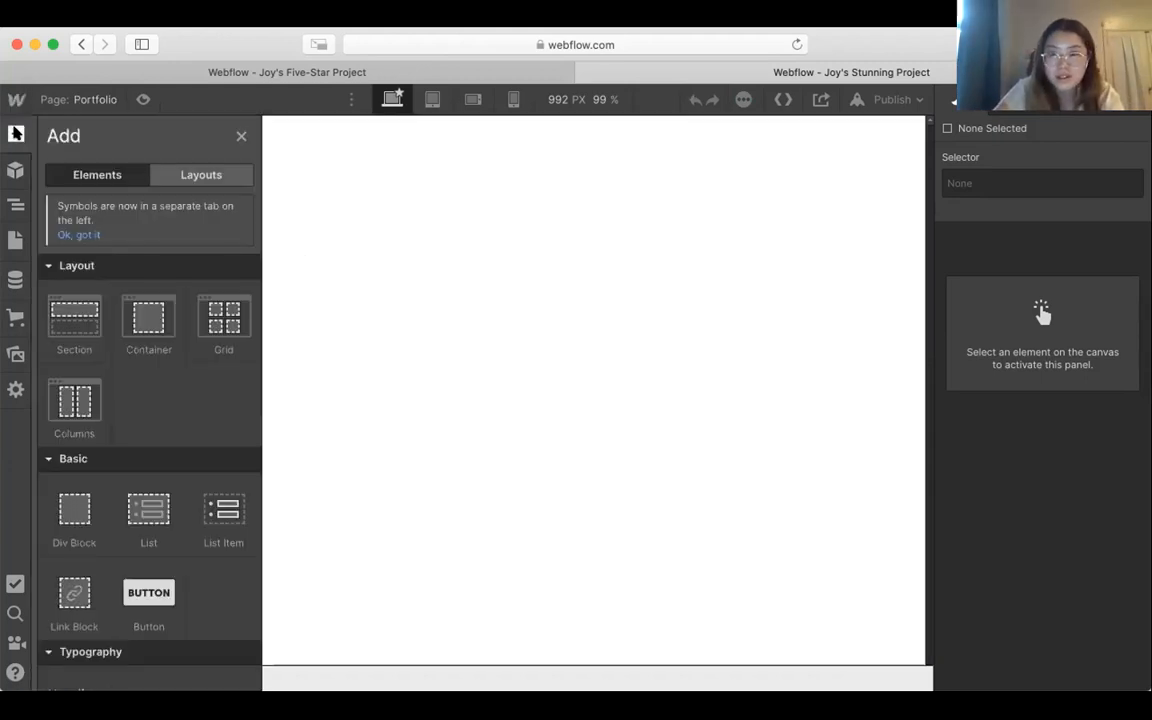
click(240, 137)
click(15, 135)
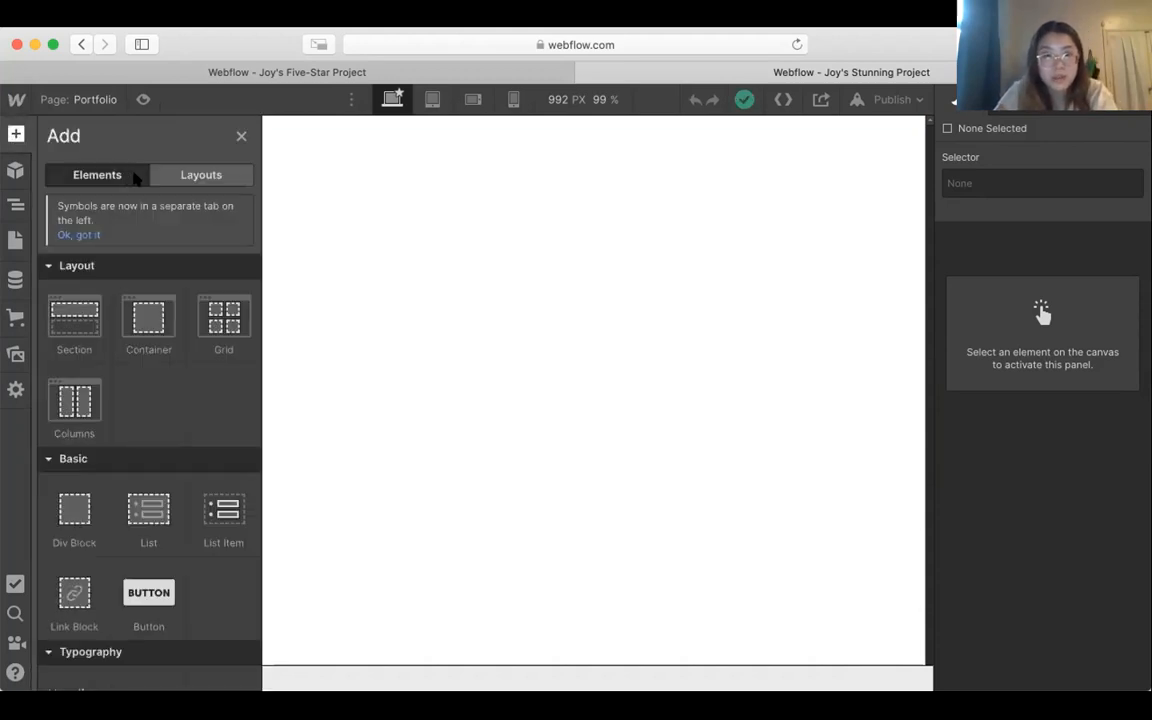
scroll(159, 375, down, 10)
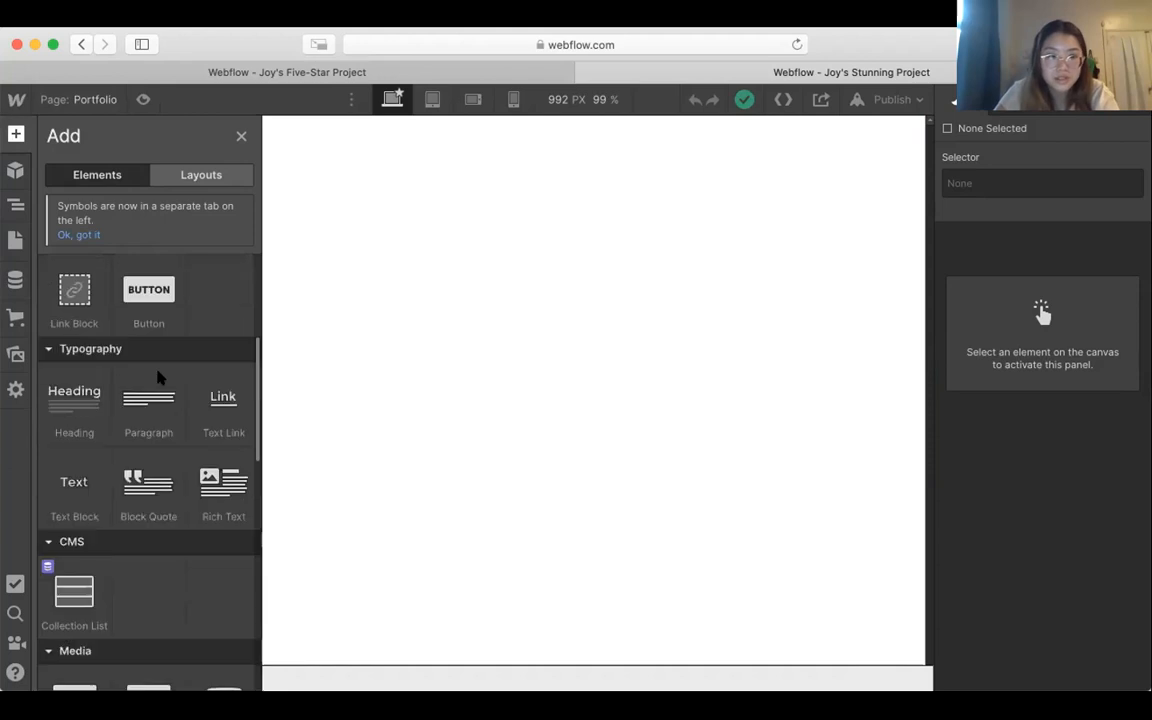
scroll(158, 377, down, 3)
scroll(158, 377, down, 10)
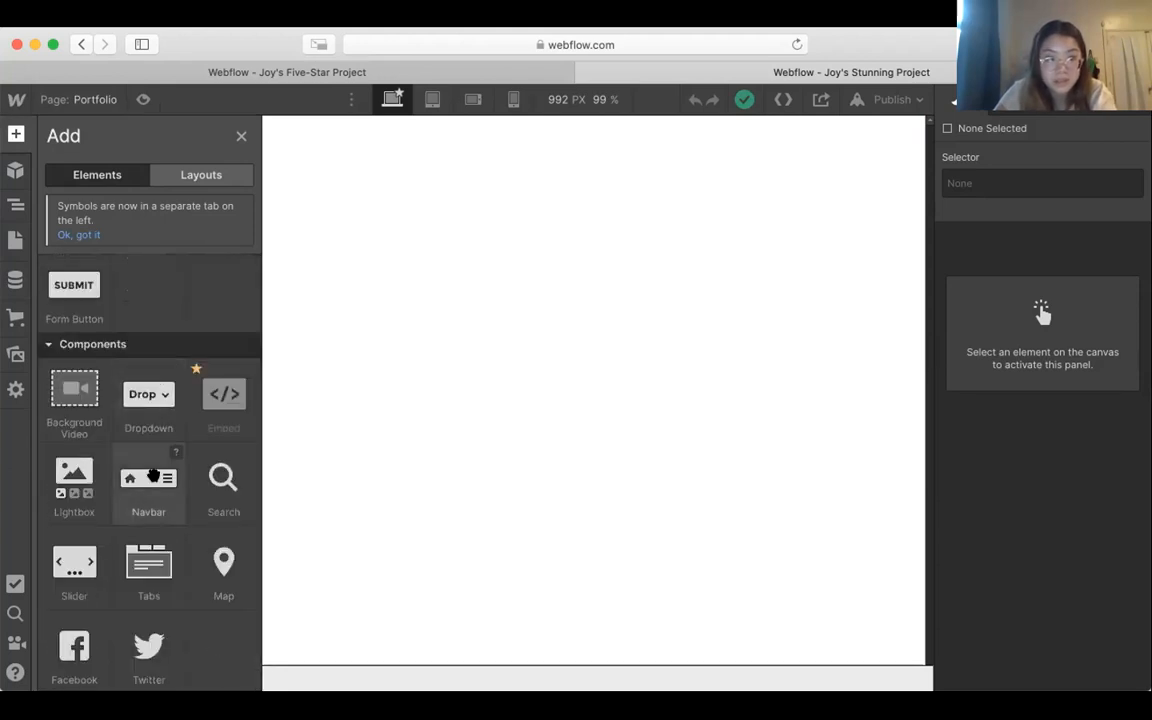
drag(148, 478, 596, 120)
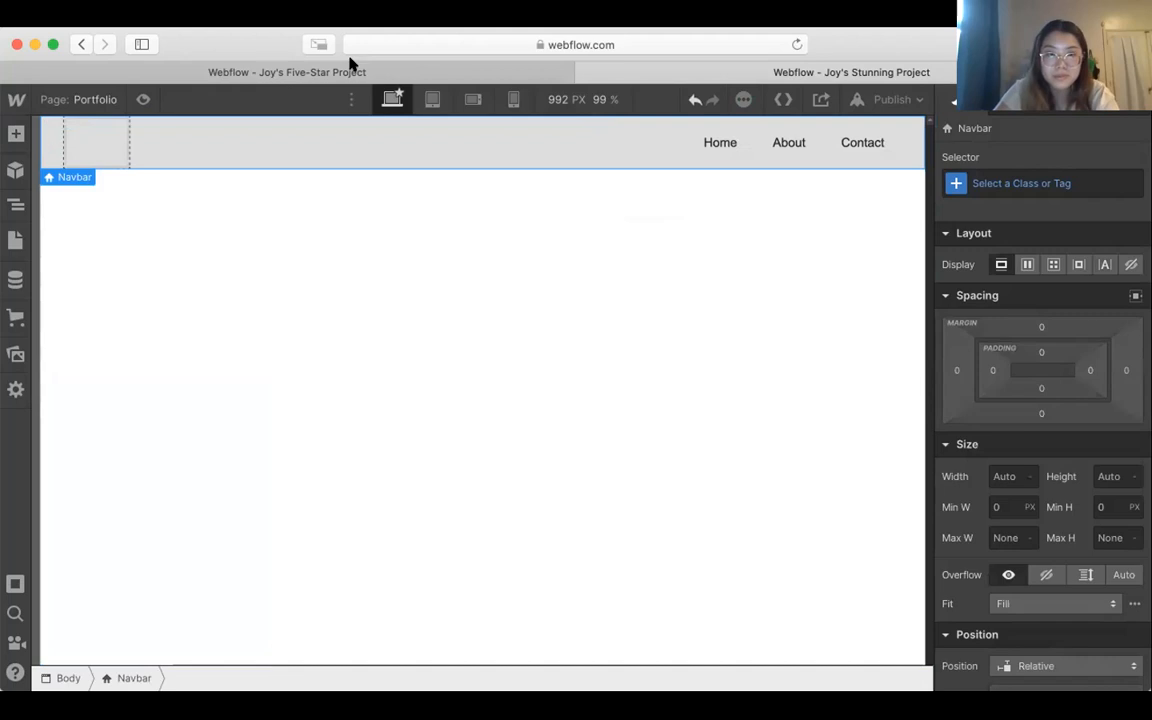
Step: Set the Portfolio page navbar's background color to the saved transparent swatch
scroll(1040, 603, down, 5)
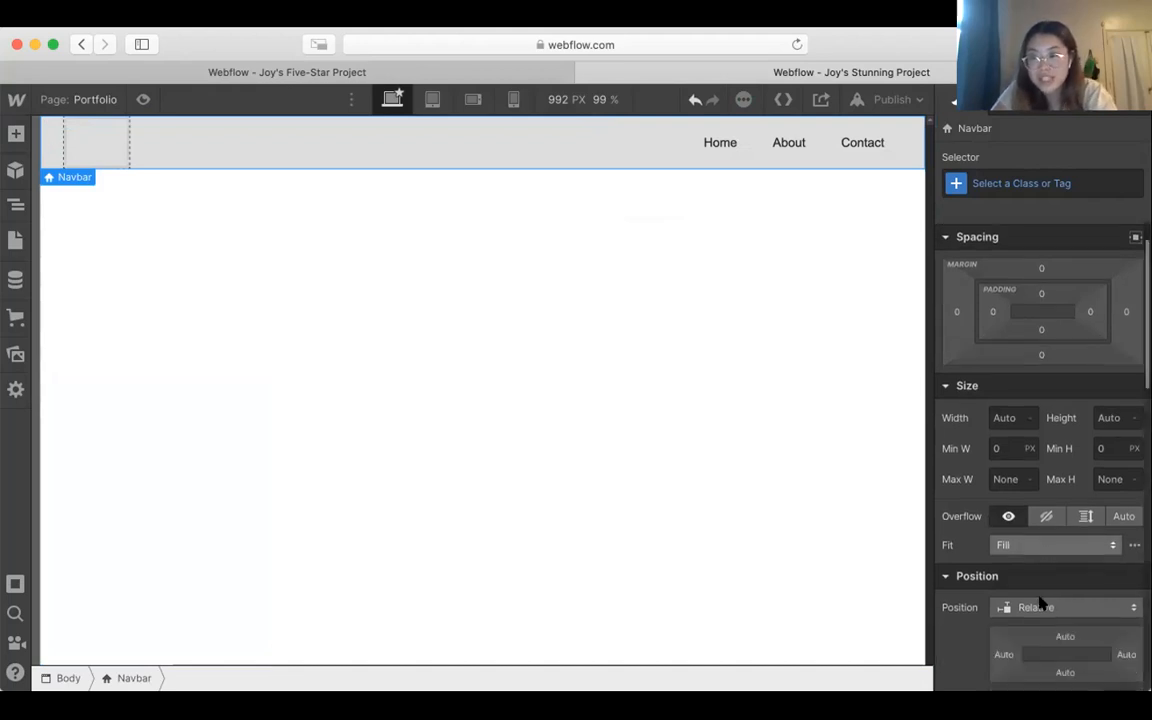
scroll(1040, 603, up, 5)
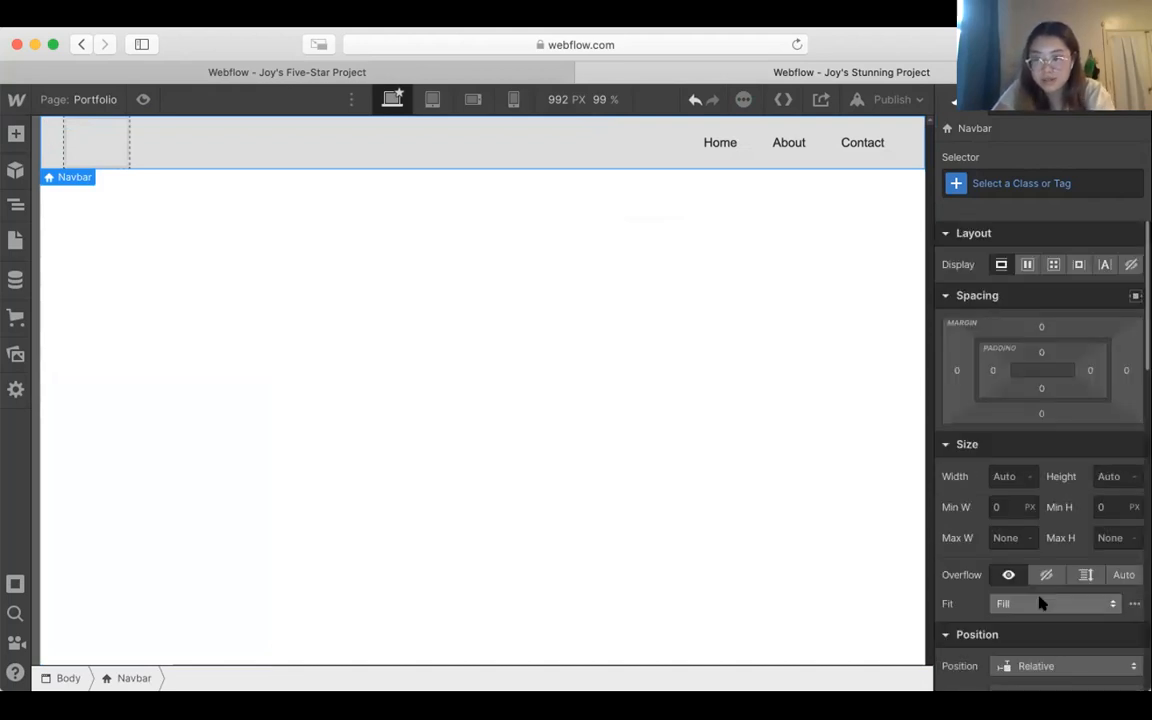
scroll(1040, 603, down, 6)
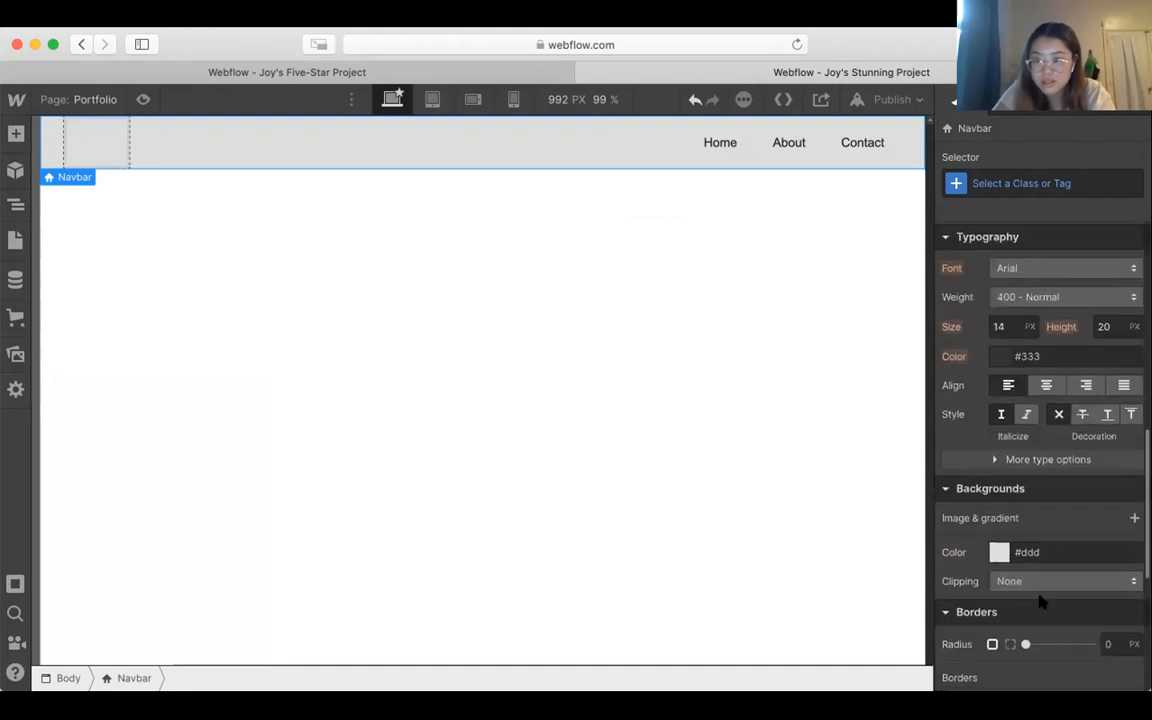
click(999, 552)
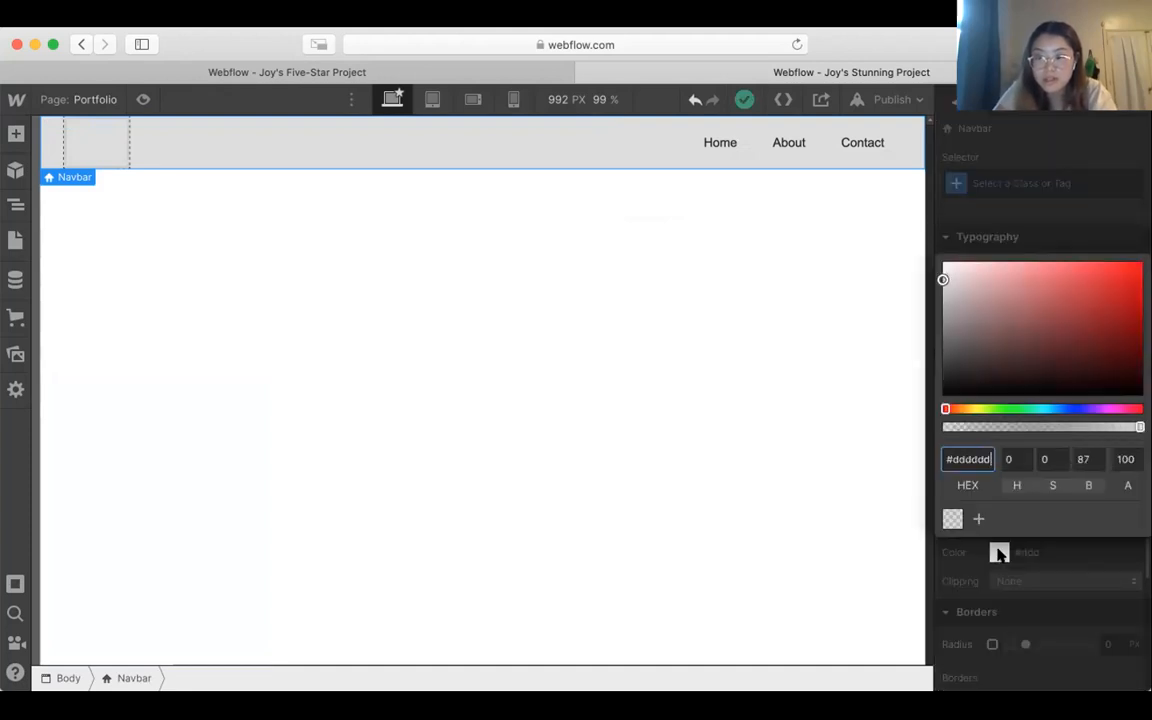
click(952, 518)
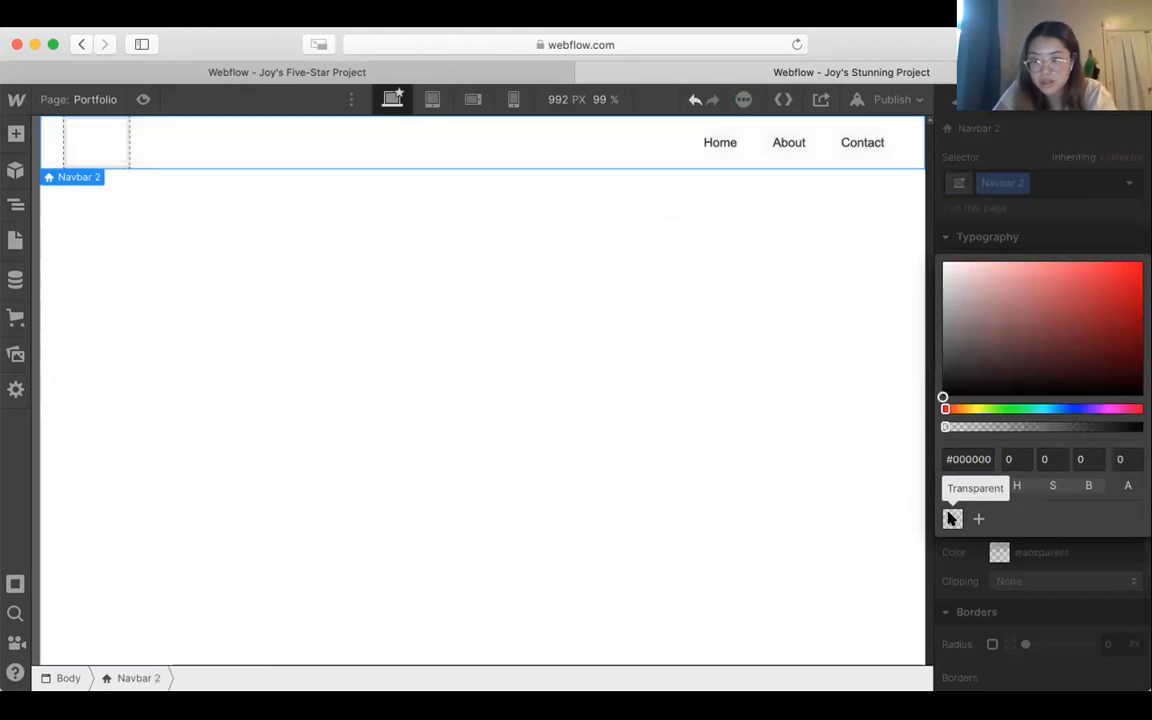
click(1058, 563)
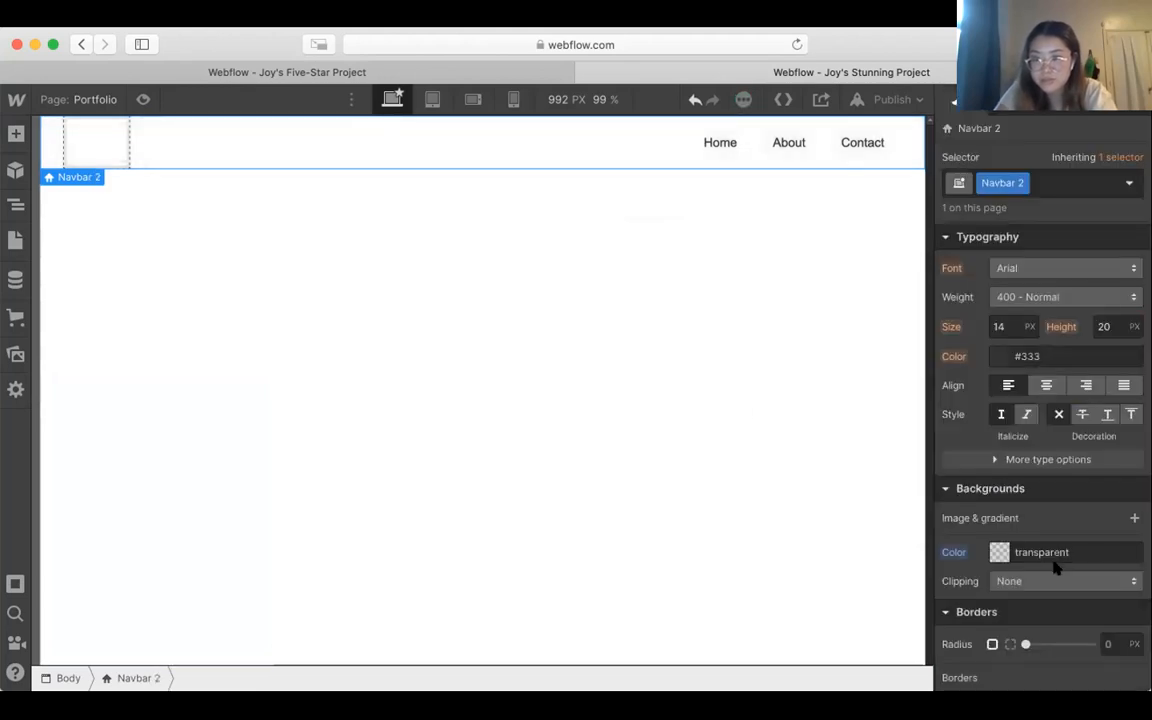
Step: Delete the Contact link from the navbar and change the About link's text to Portfolio
click(848, 145)
key(BackSpace)
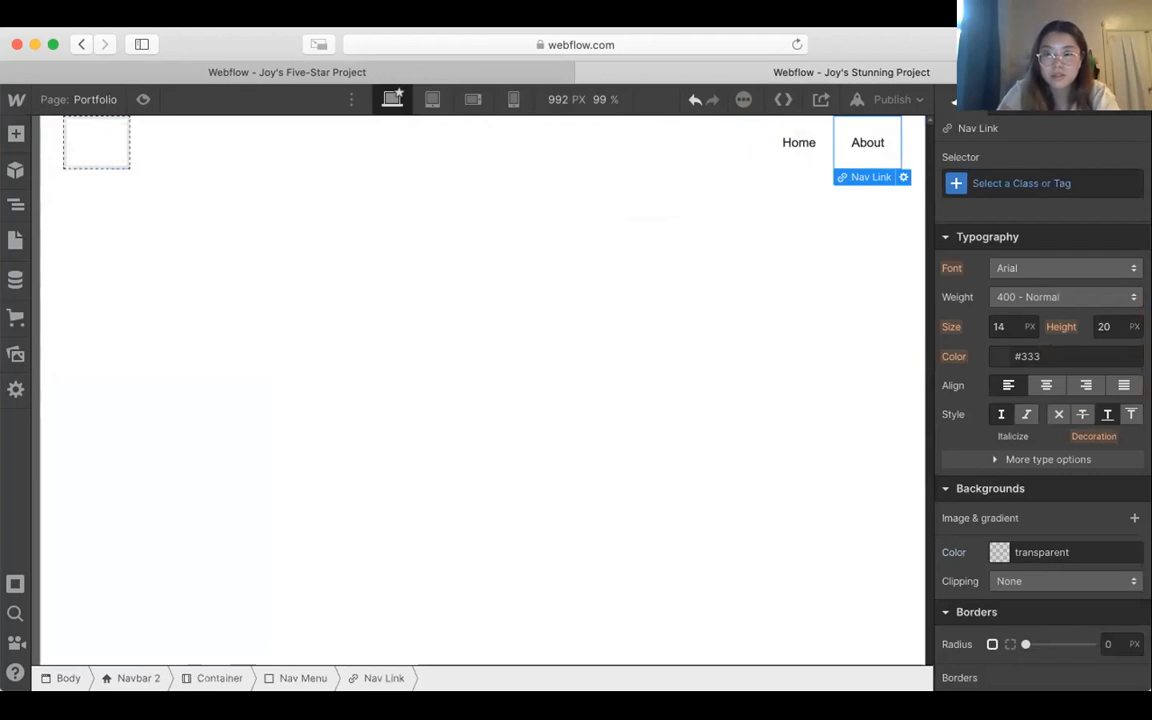
double_click(870, 143)
double_click(868, 142)
text(Portfolio)
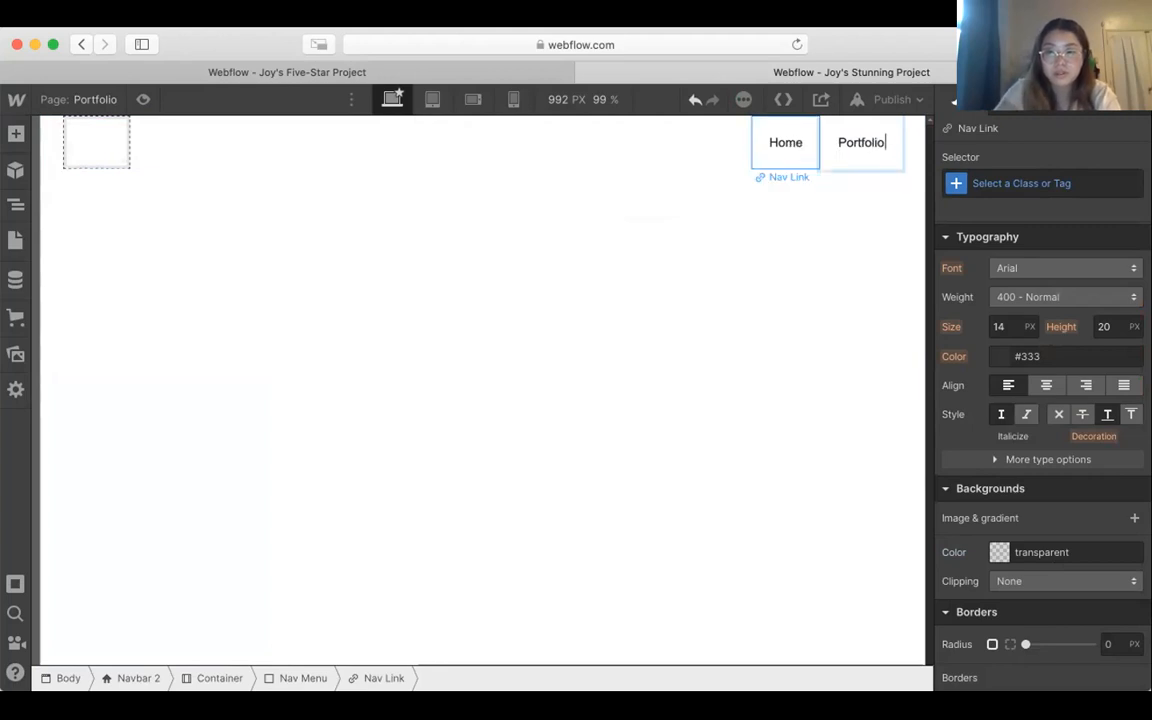
Step: Delete the navbar's empty logo block and select the page Body
click(115, 140)
key(Delete)
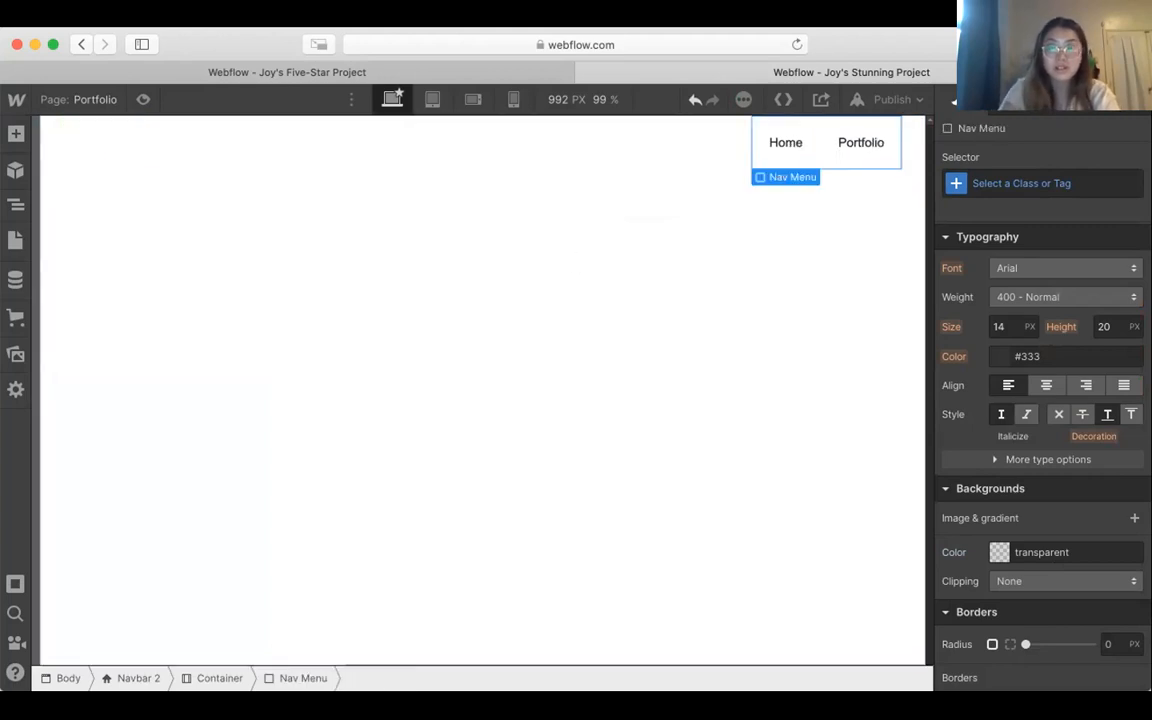
click(417, 314)
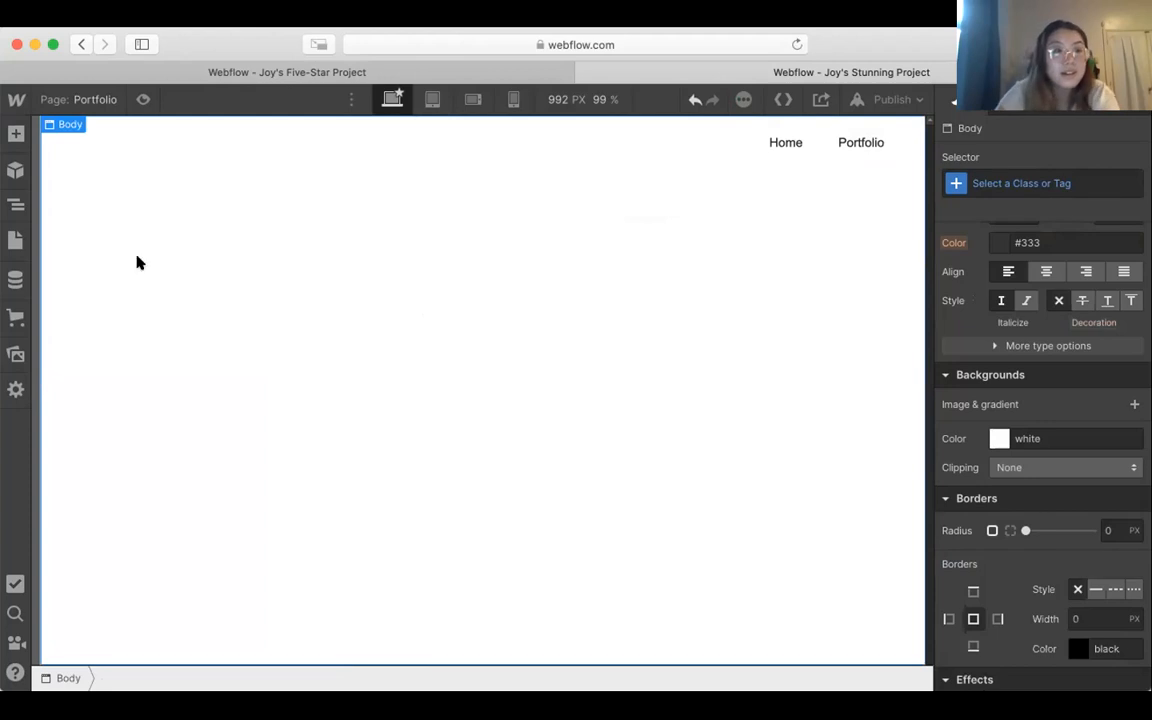
click(15, 136)
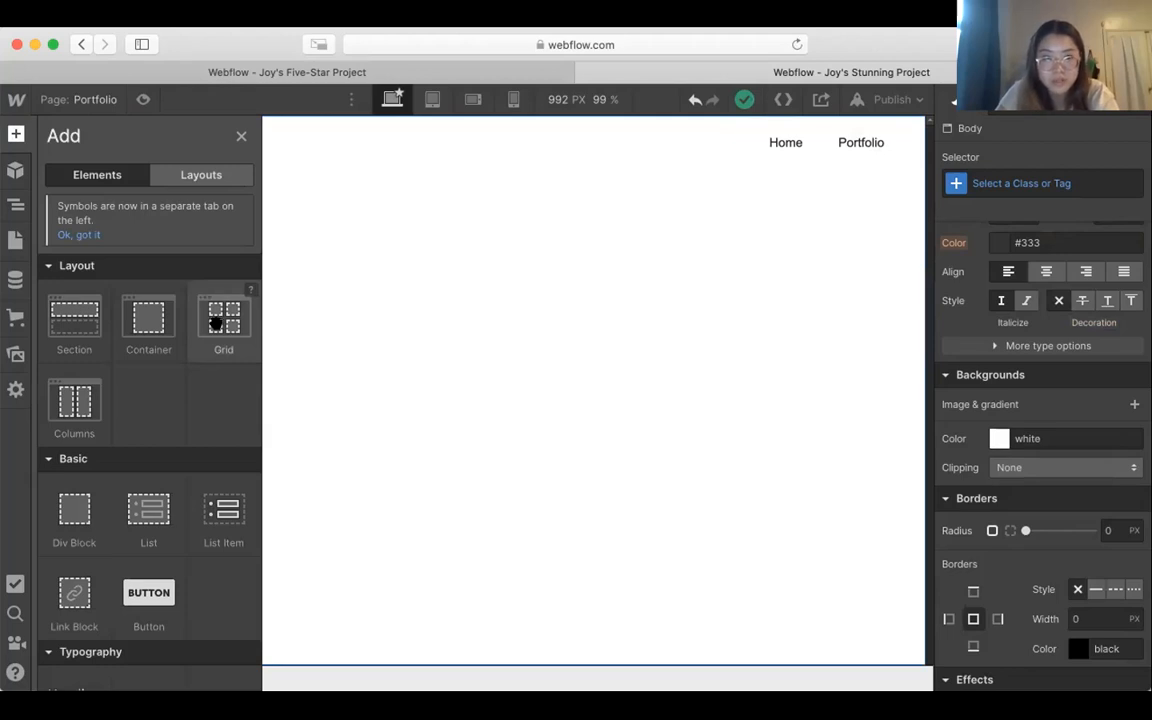
drag(708, 330, 188, 247)
key(Delete)
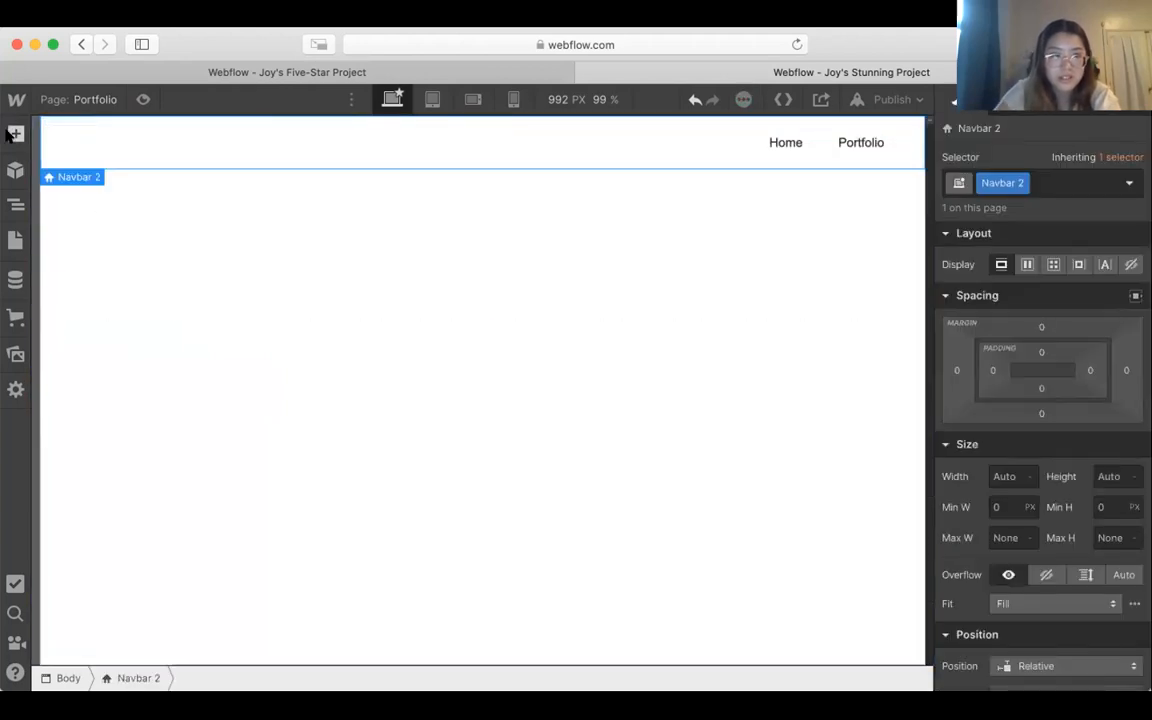
Step: Add a Grid element below the navbar with three columns and two rows
click(14, 130)
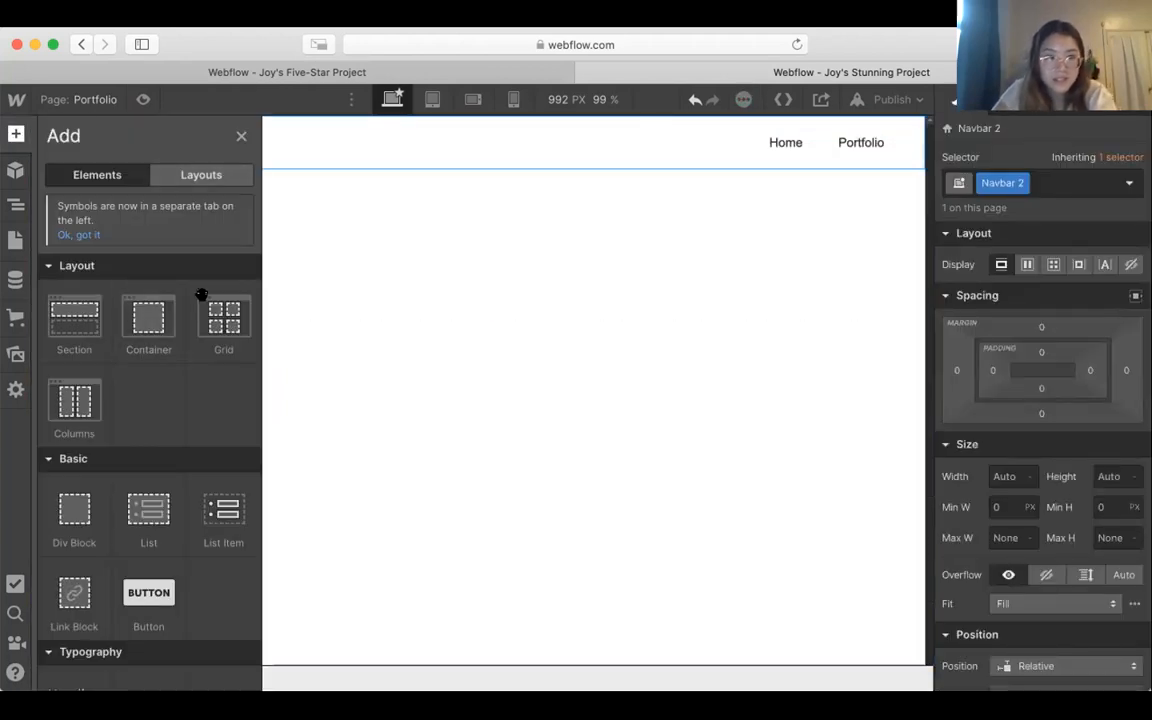
drag(258, 325, 455, 333)
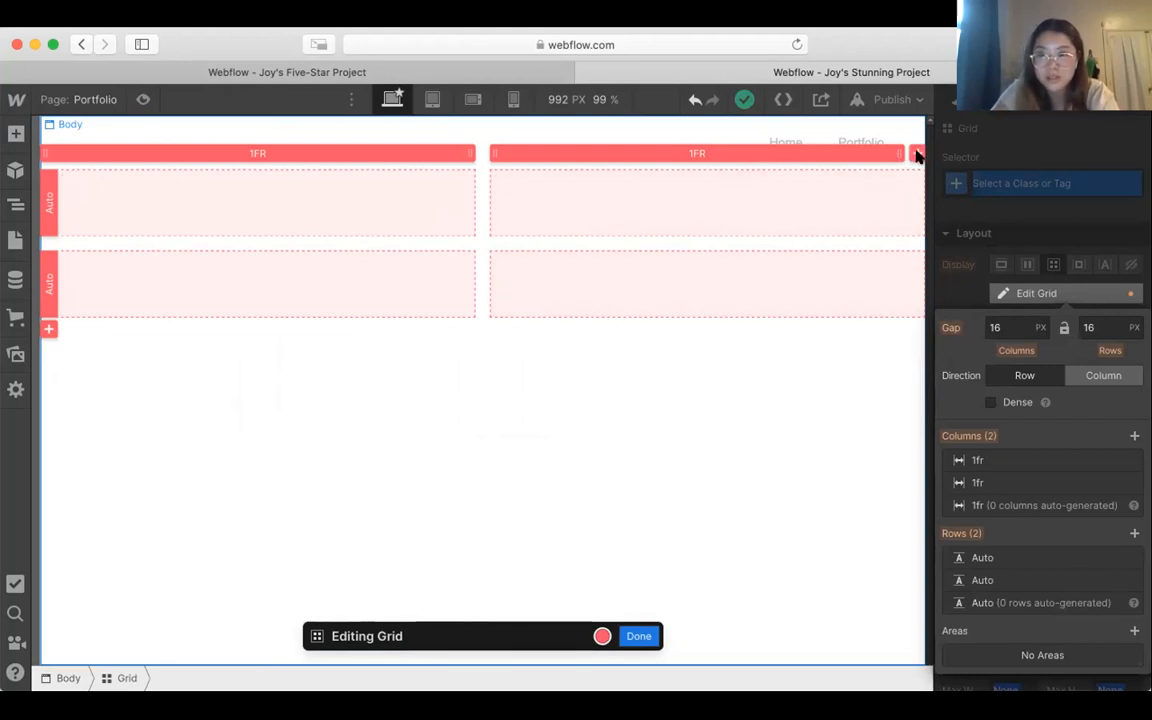
click(918, 152)
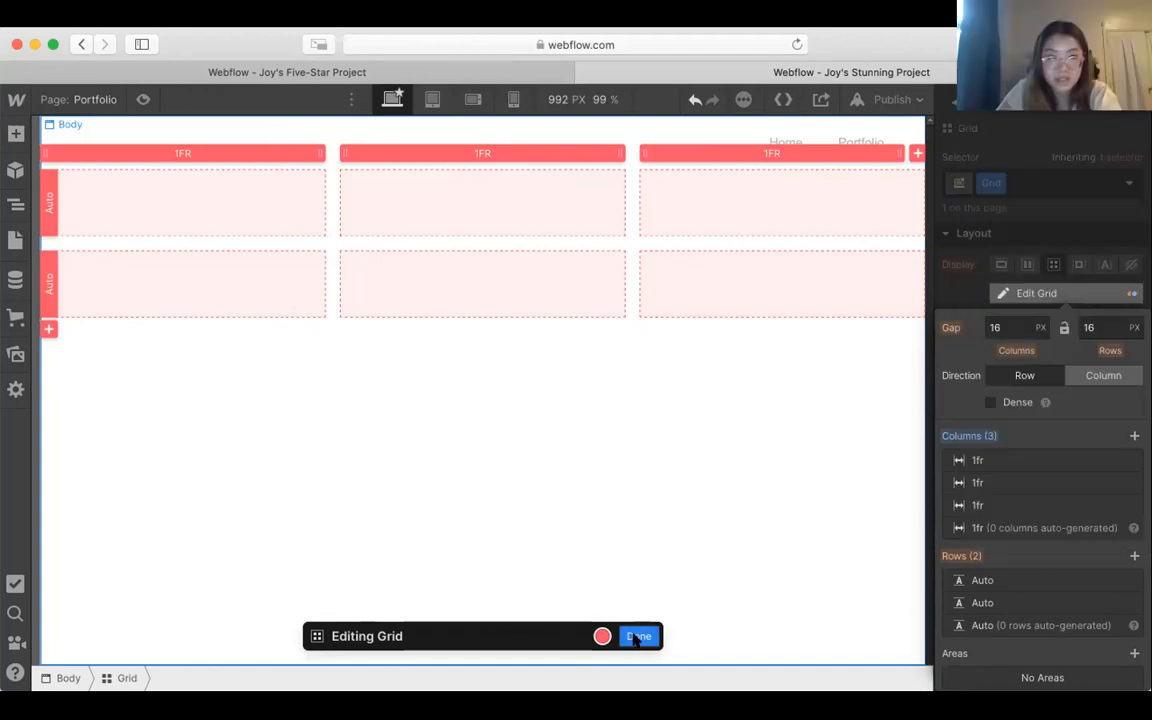
click(636, 637)
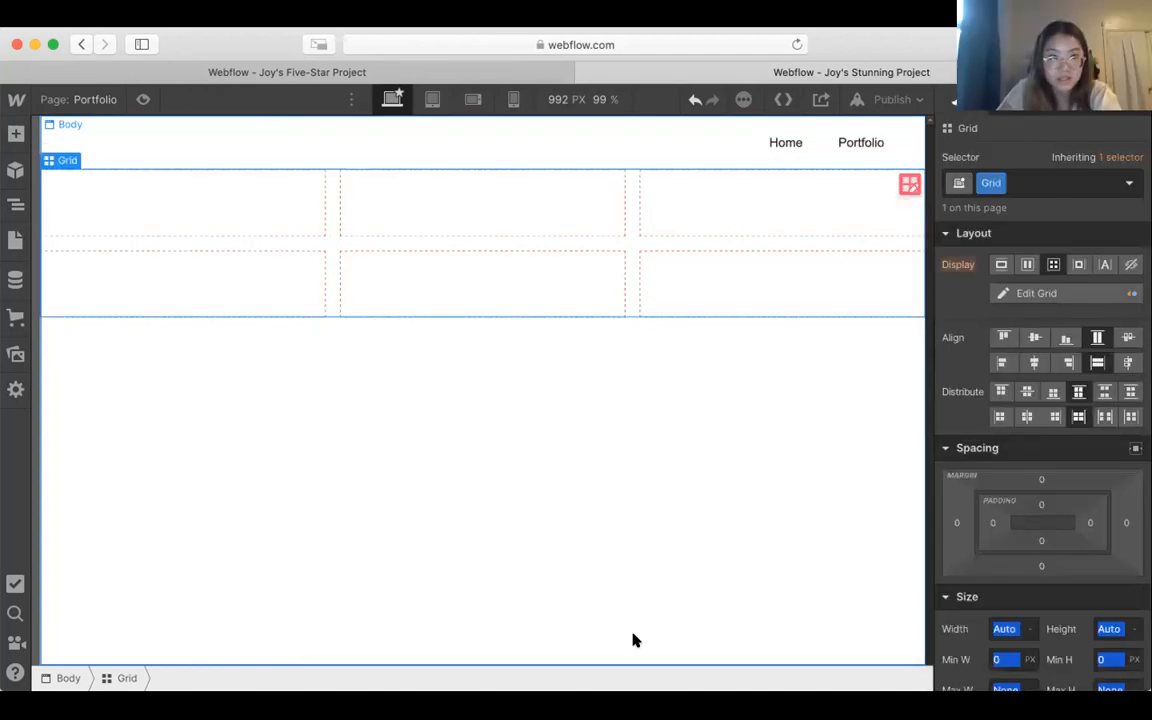
Step: Place an Image element in each of the three cells of the grid's first row
click(609, 437)
click(695, 261)
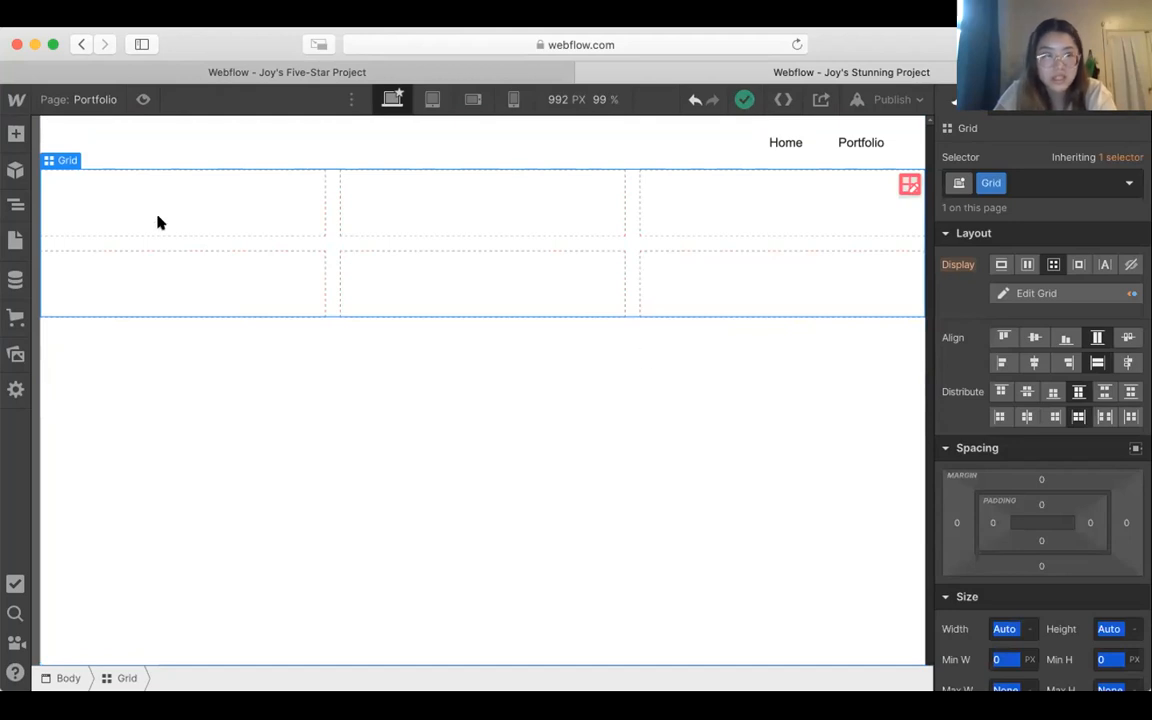
click(8, 137)
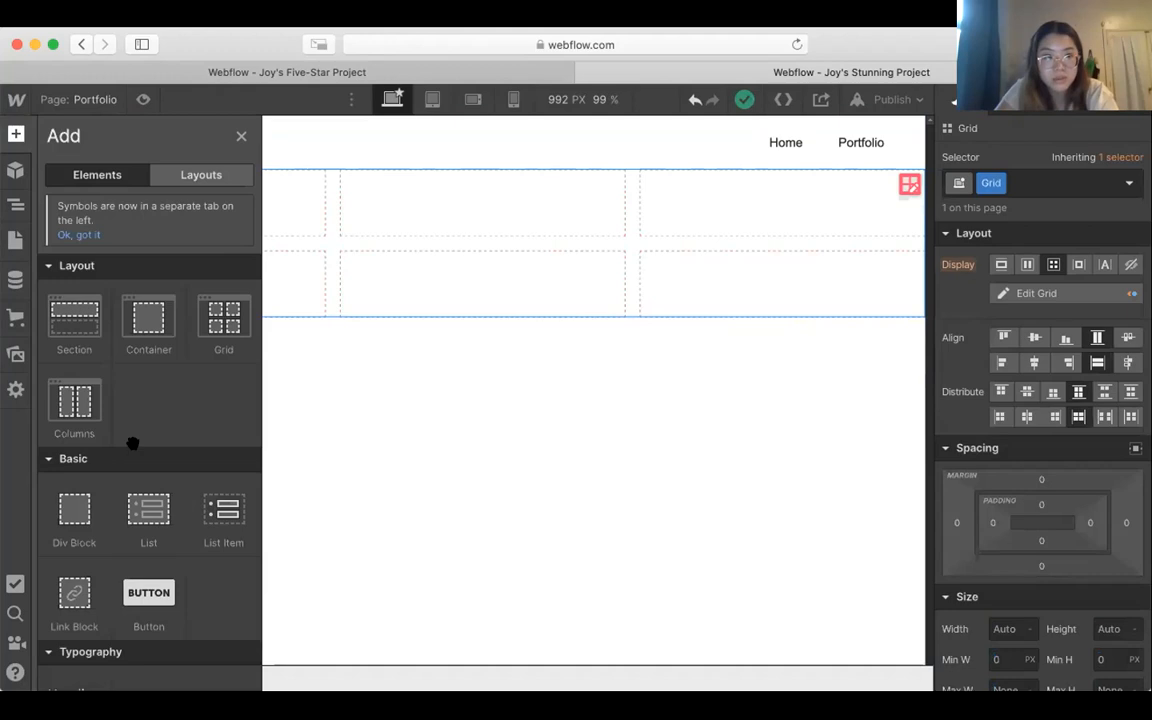
scroll(134, 494, down, 5)
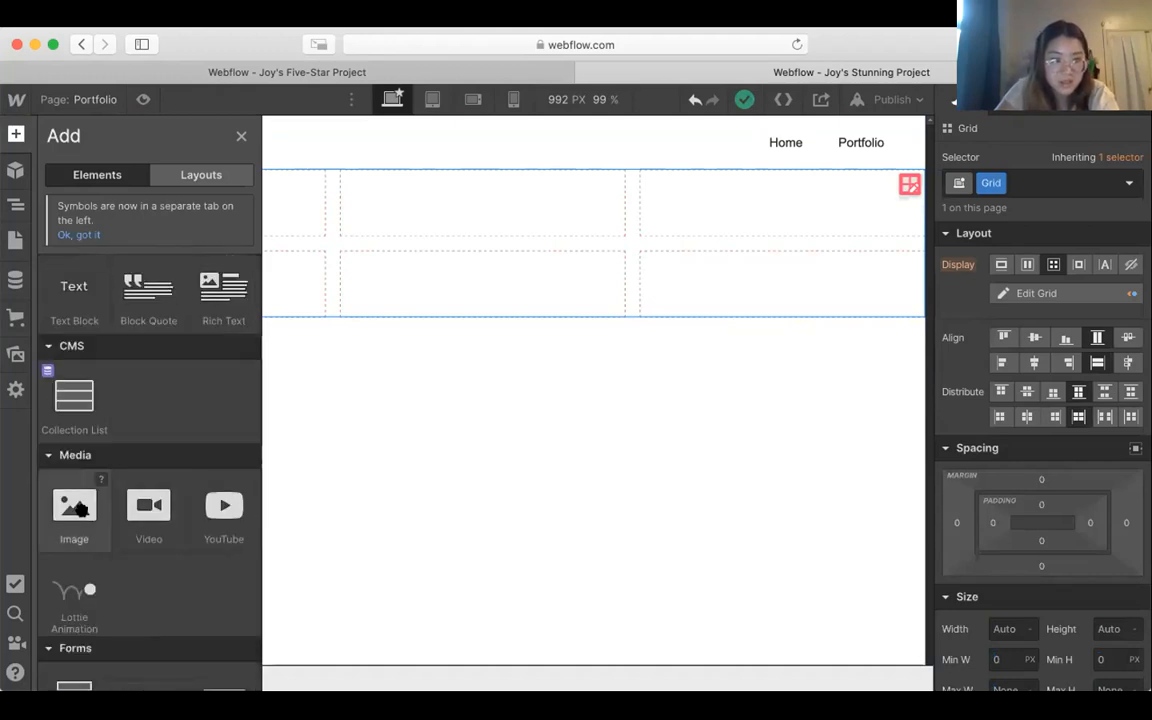
drag(77, 505, 290, 200)
click(16, 134)
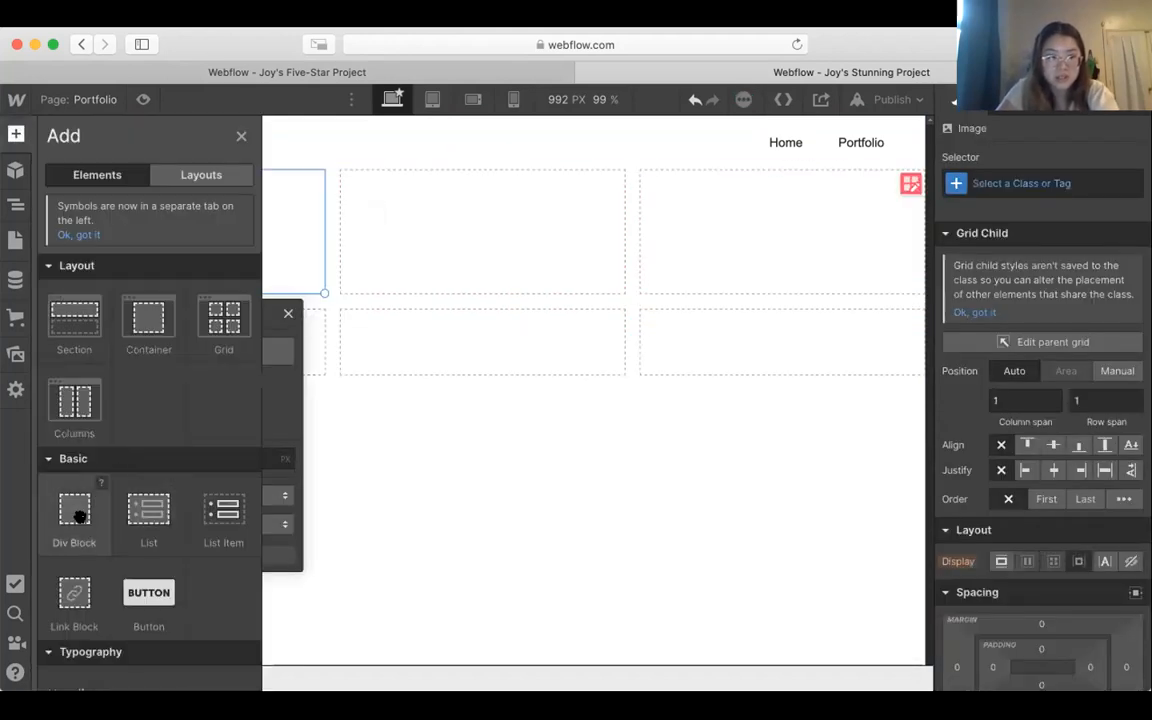
scroll(82, 518, down, 5)
drag(73, 533, 528, 204)
click(17, 137)
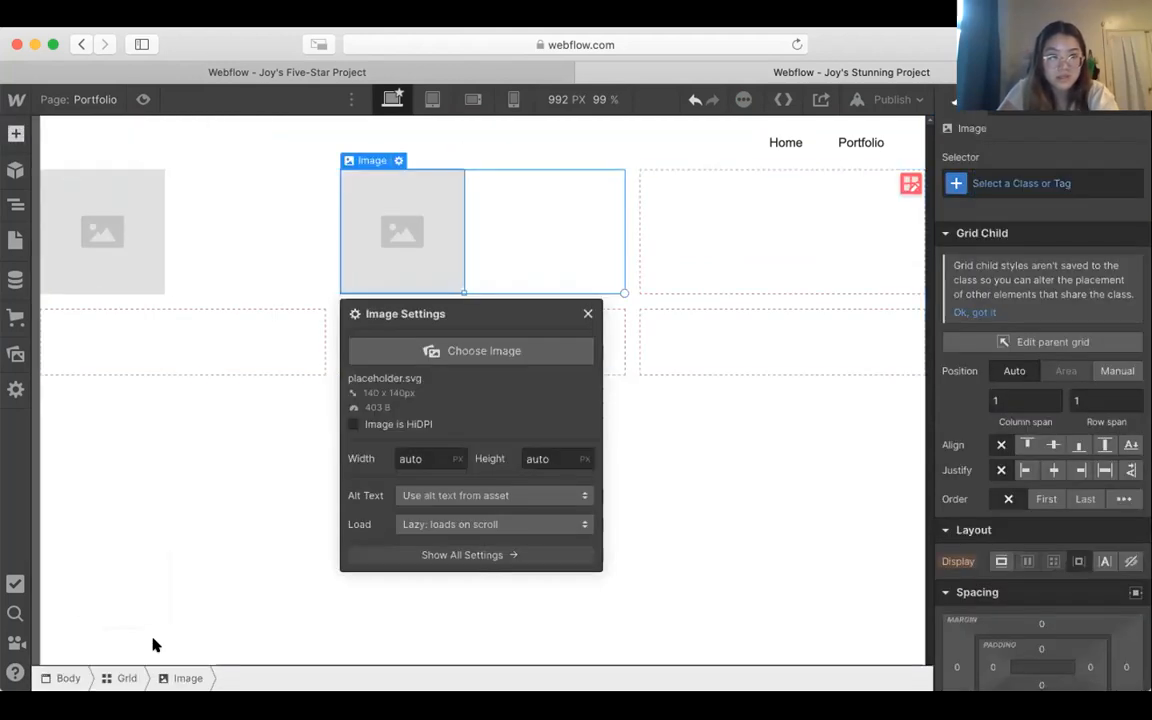
scroll(77, 597, down, 3)
scroll(77, 597, down, 3)
drag(77, 597, 733, 262)
Step: Place an Image element in each of the three cells of the grid's second row
click(16, 133)
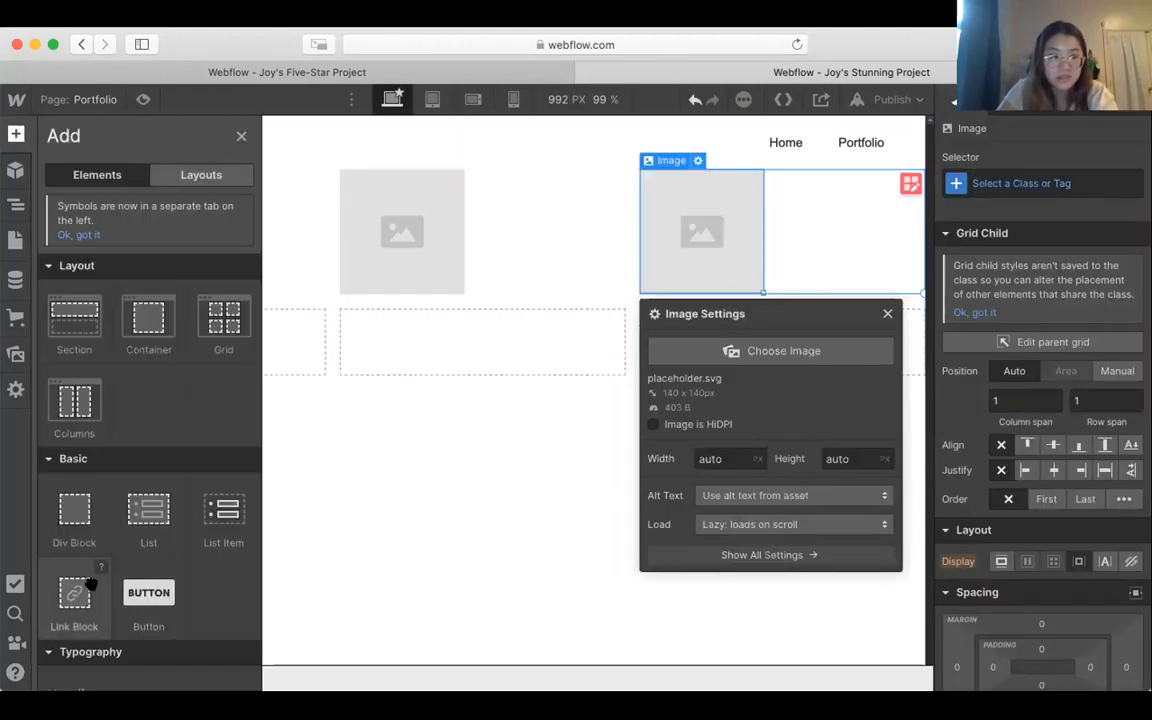
scroll(77, 590, down, 5)
drag(90, 585, 252, 316)
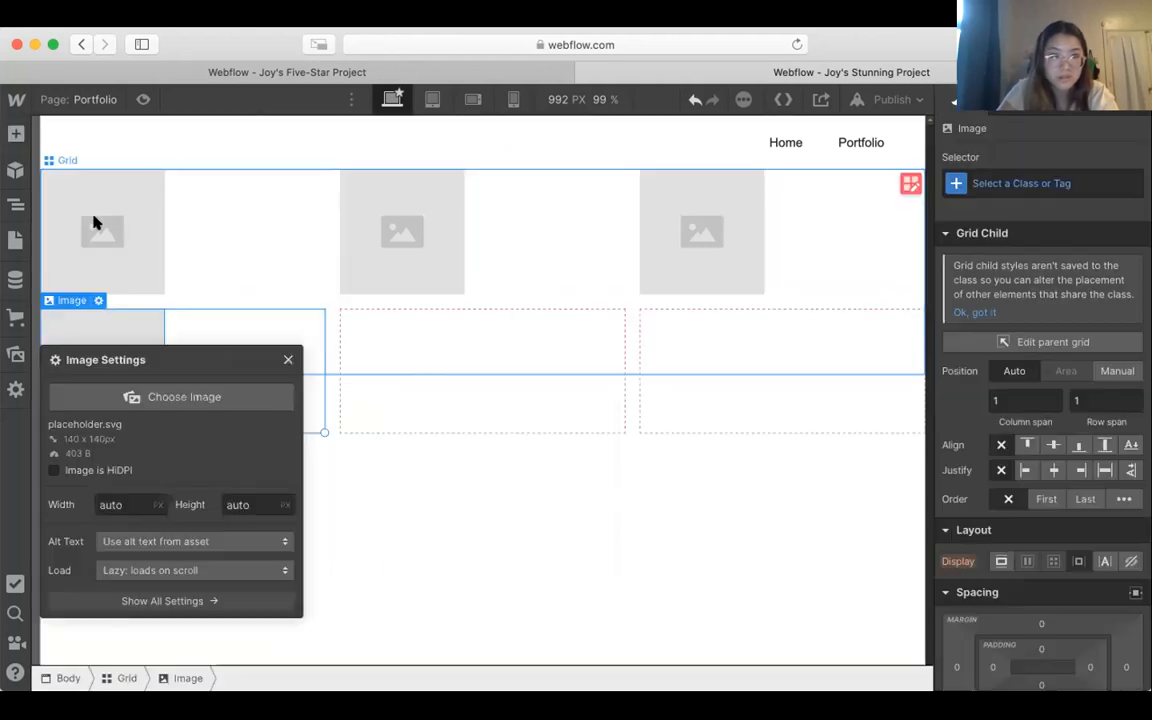
click(16, 133)
scroll(167, 640, down, 3)
scroll(167, 643, down, 4)
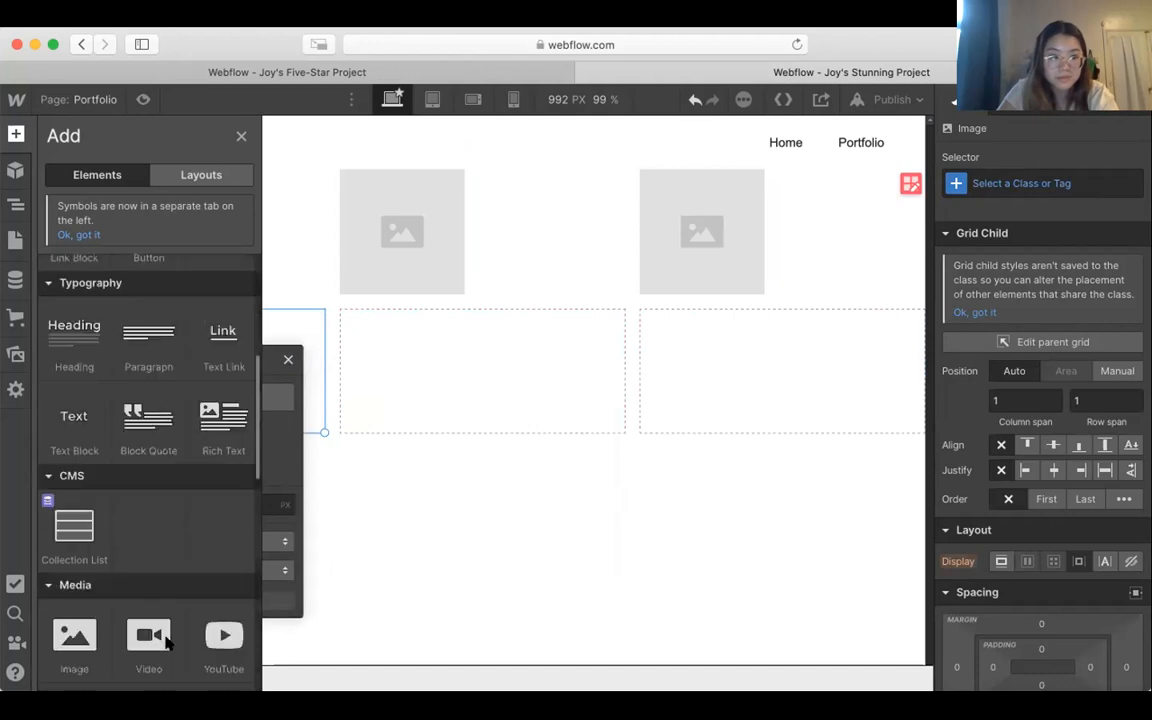
drag(74, 500, 480, 405)
click(16, 133)
scroll(205, 468, down, 5)
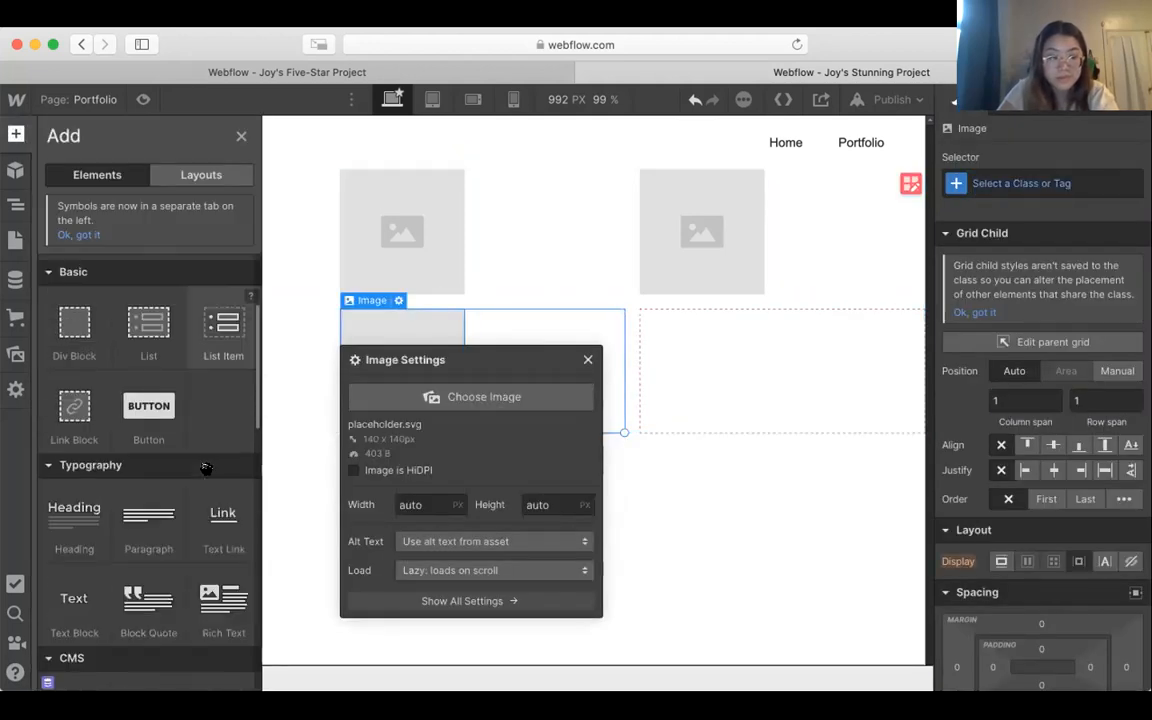
drag(80, 532, 752, 364)
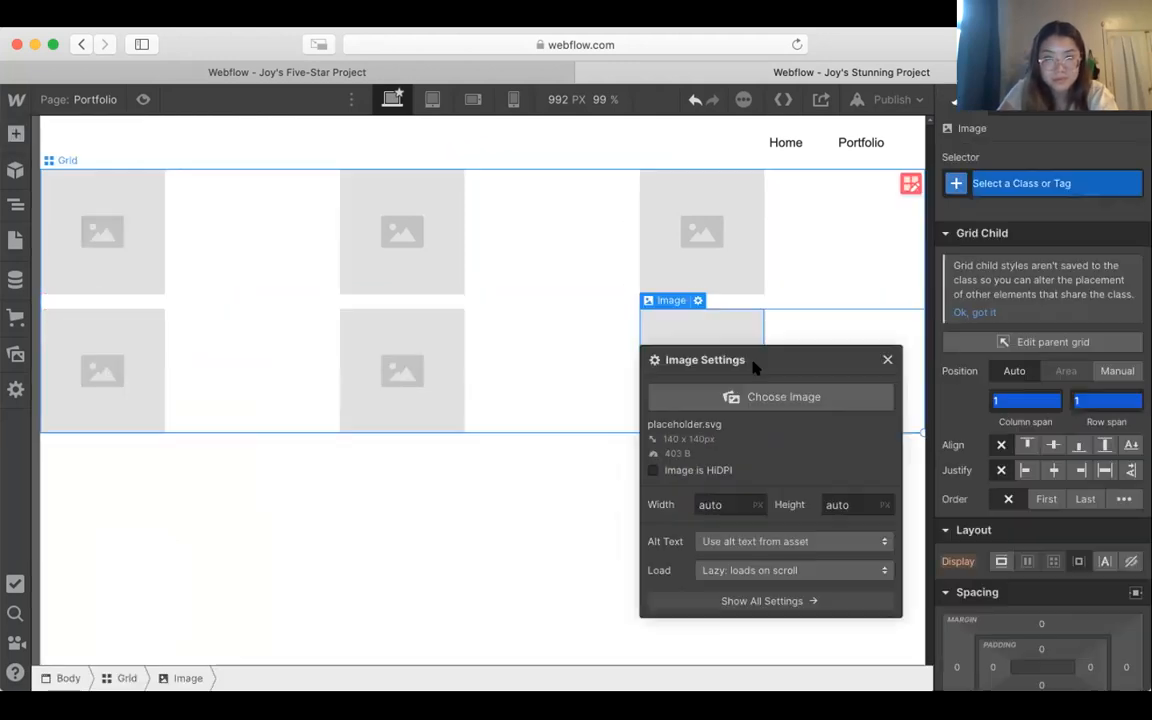
click(887, 360)
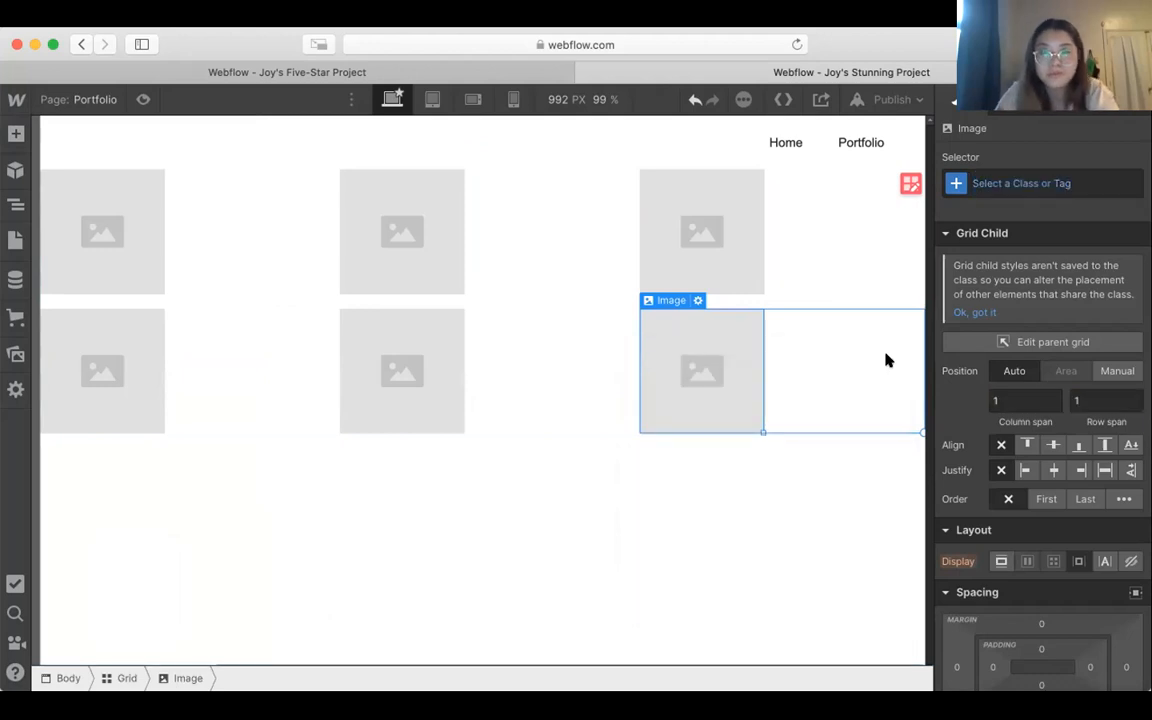
Step: Set the first image in the grid's first row to the beach shoreline photo (andr...h.jpg) from the assets
double_click(90, 238)
click(140, 350)
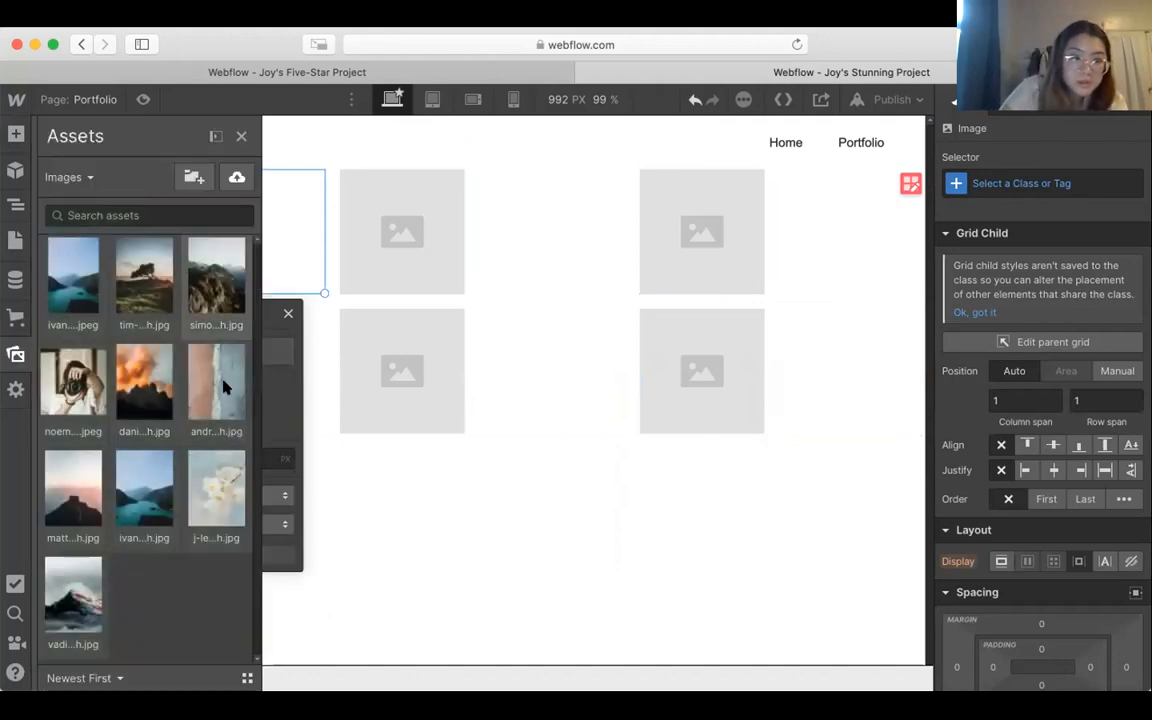
click(224, 386)
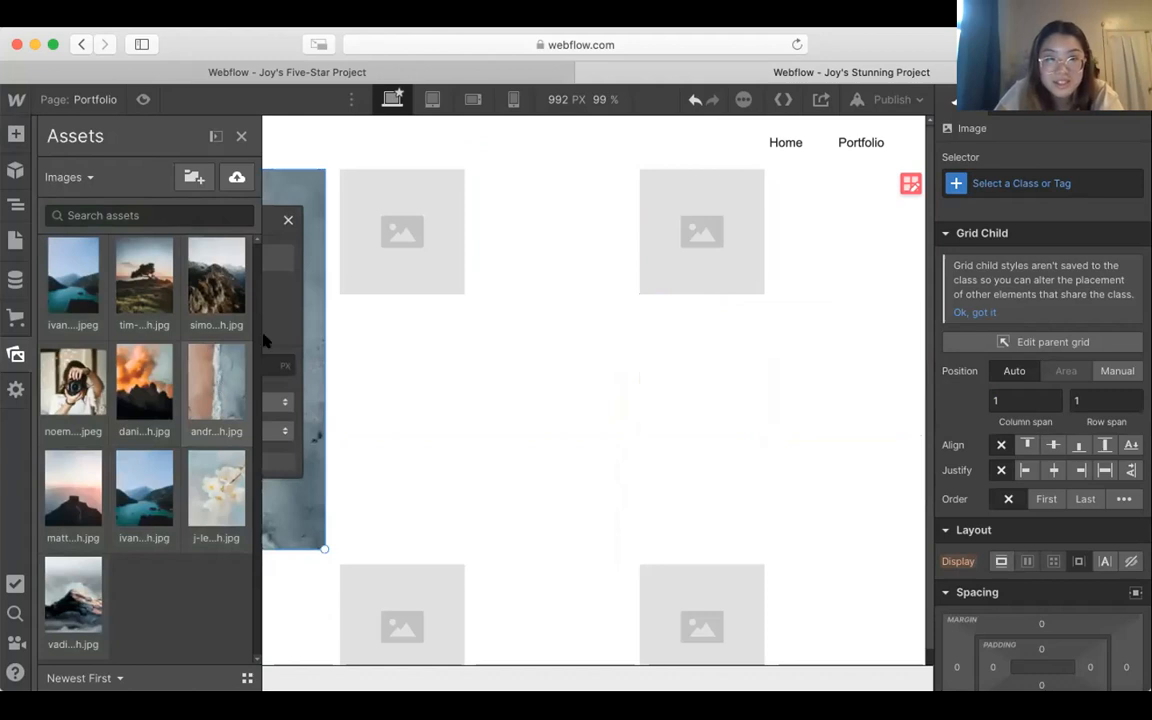
Step: Set the middle image in the grid's first row to ivana-cajina-MBkQKiH14ng-unsplash.jpeg
double_click(393, 258)
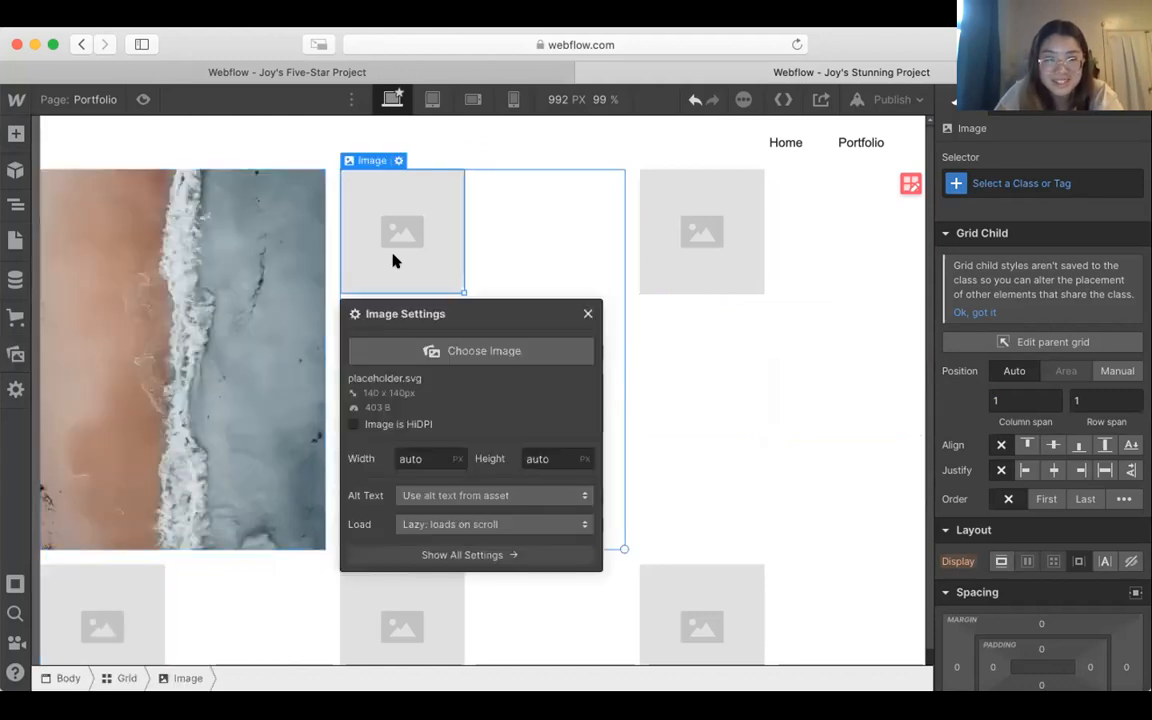
click(470, 351)
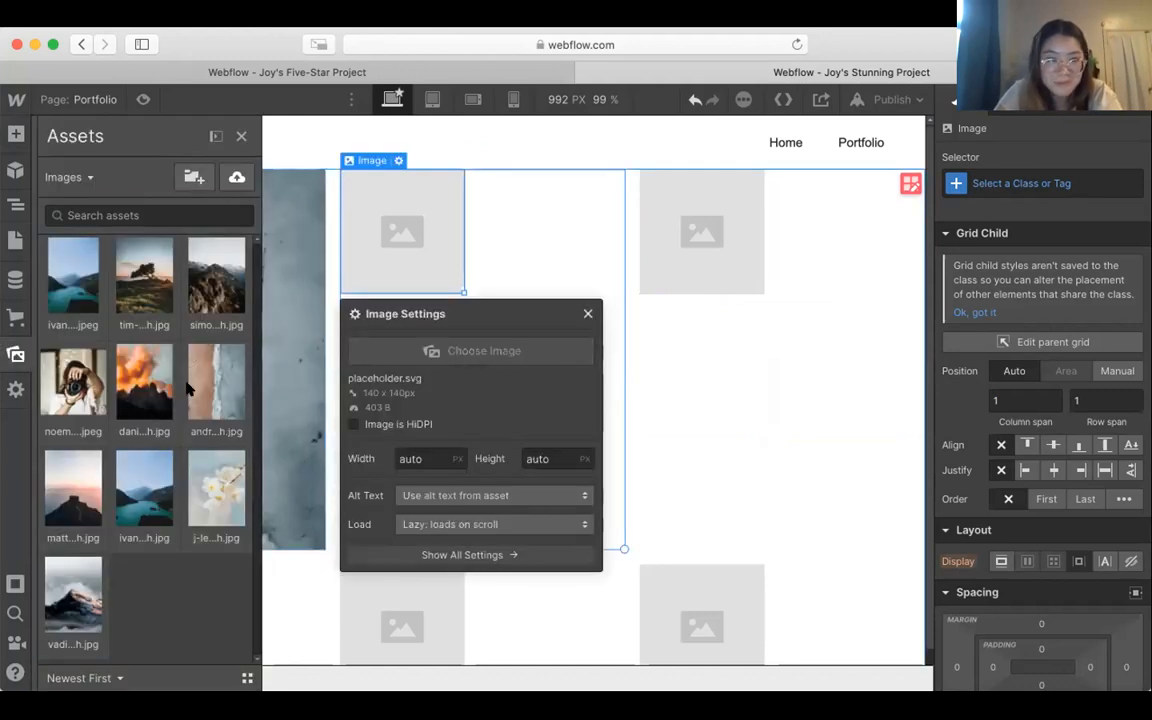
click(190, 388)
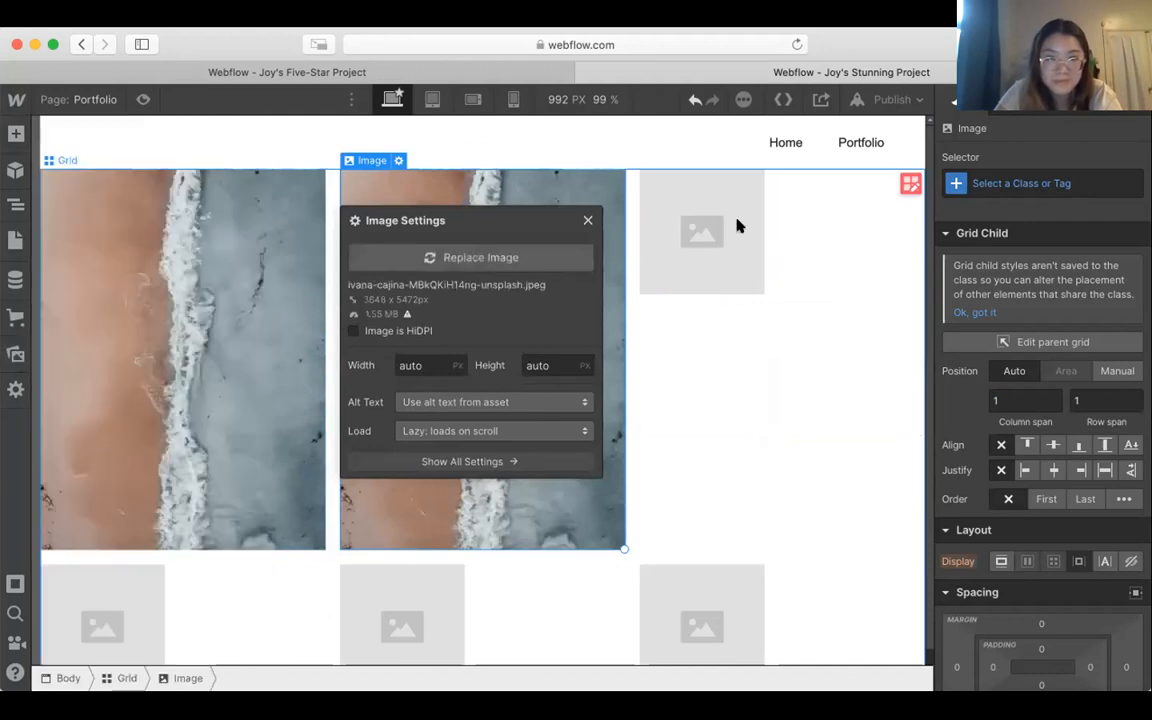
Step: Set the last image in the grid's first row to the orange clouds mountain photo (dani...h.jpg)
double_click(723, 231)
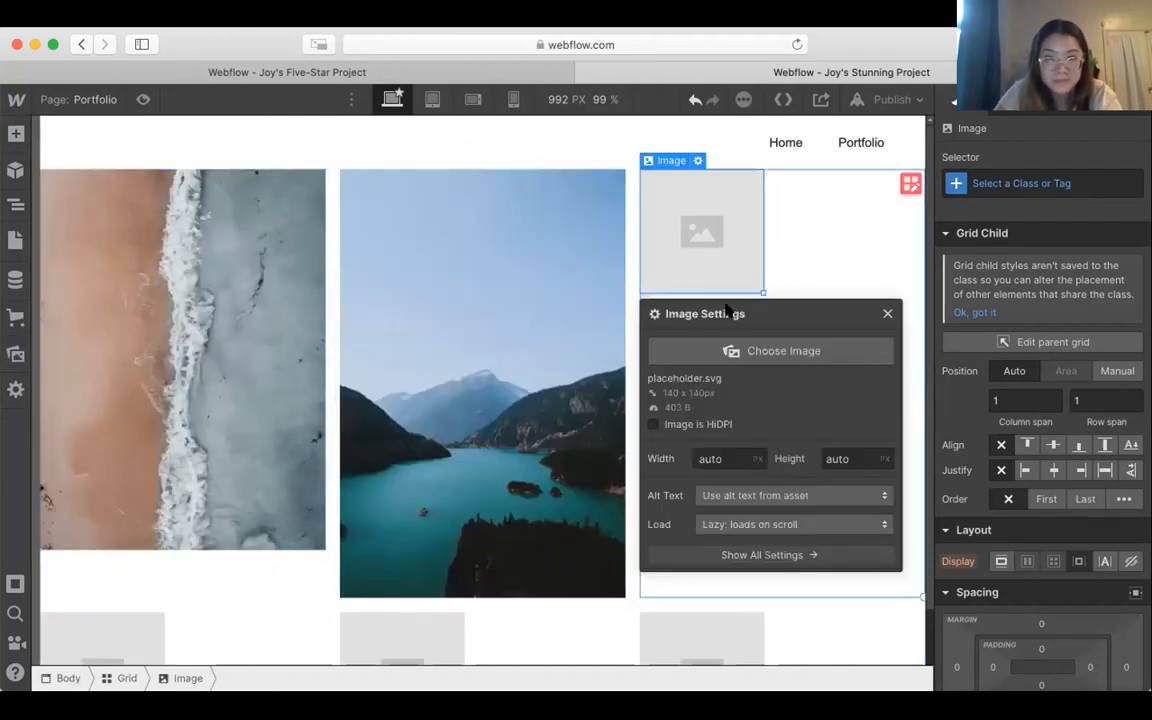
click(729, 351)
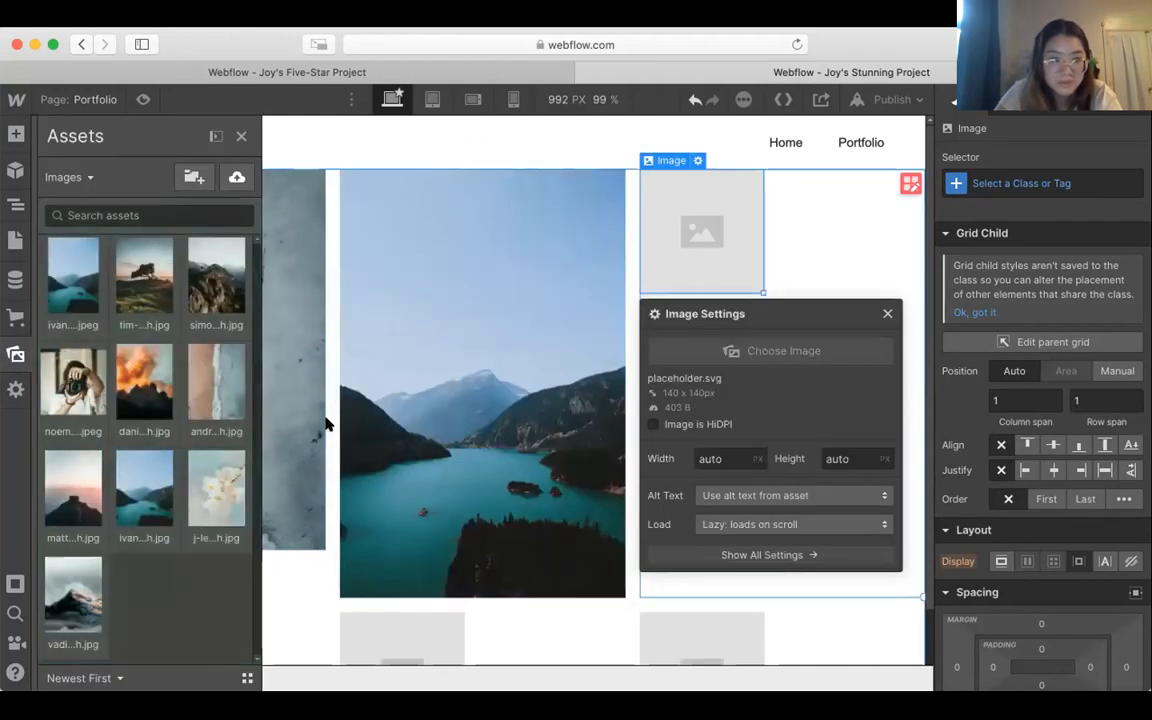
click(144, 380)
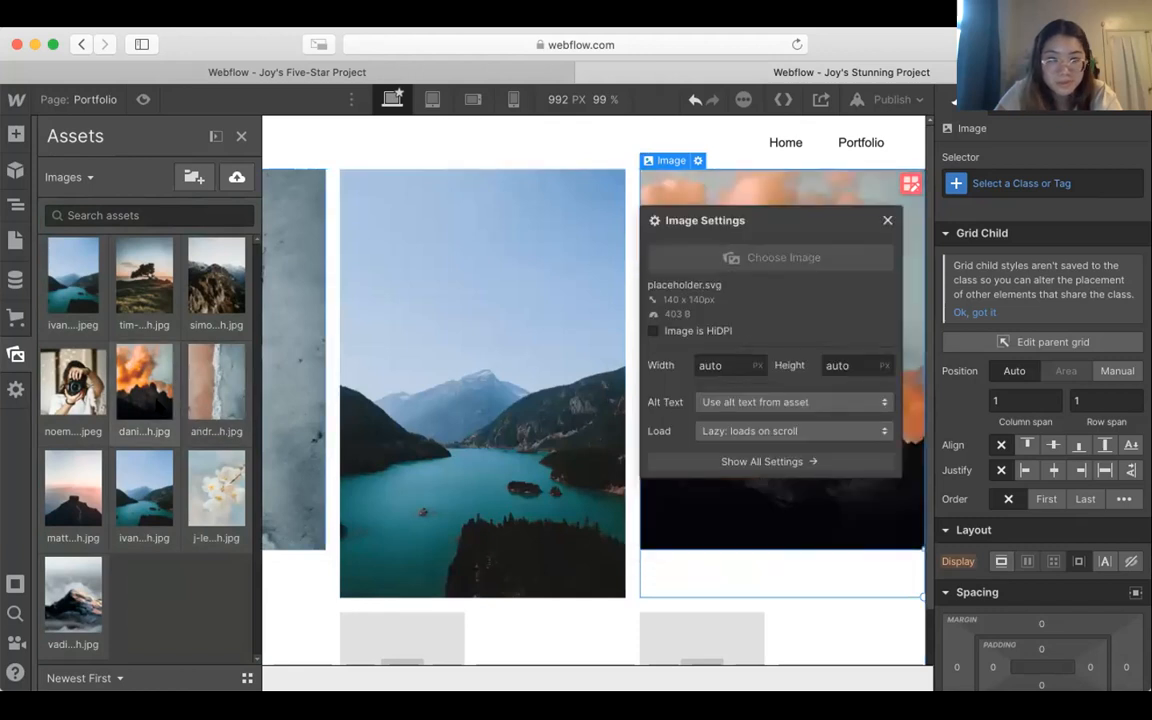
Step: Replace the middle image in the grid's first row with the shorter lake photo, ivana-cajina-MBkQKiH14ng-unsplash.jpg
click(466, 356)
click(511, 392)
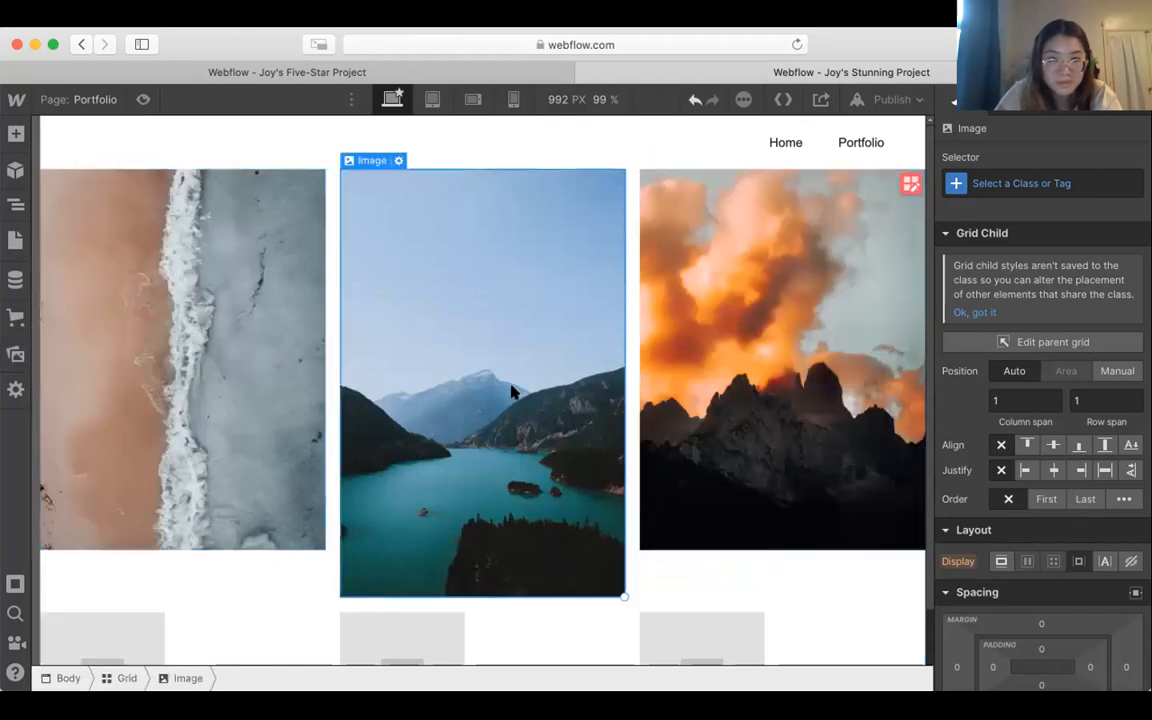
double_click(474, 366)
click(400, 259)
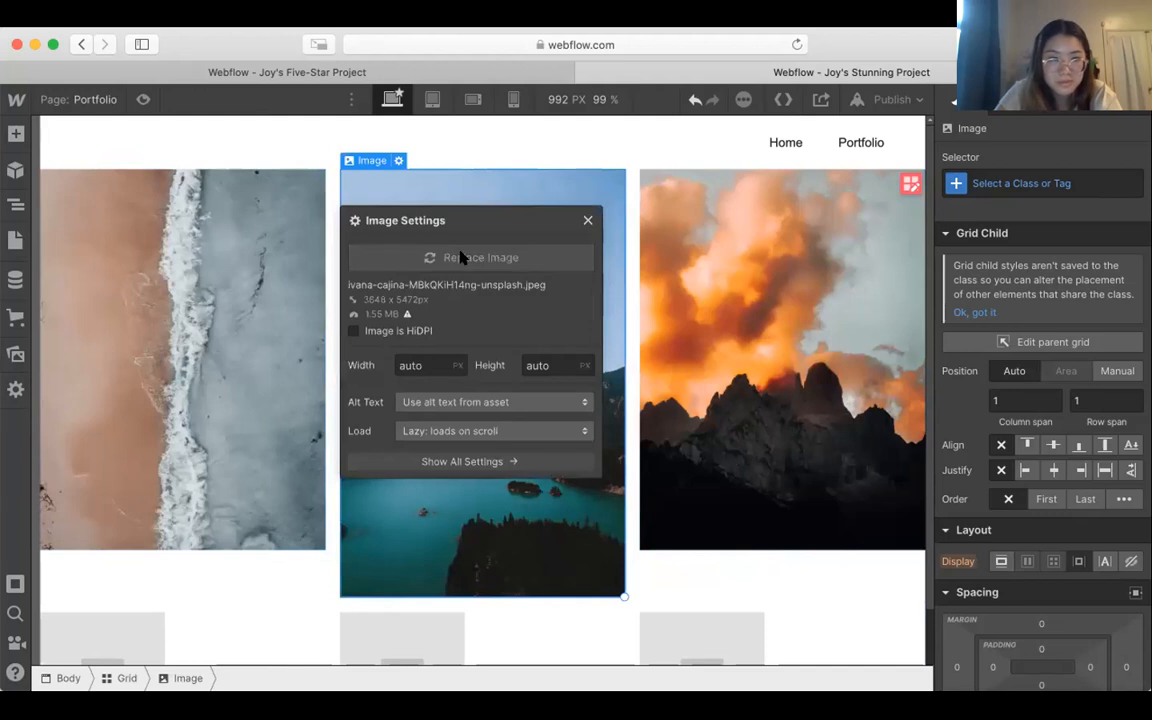
click(144, 488)
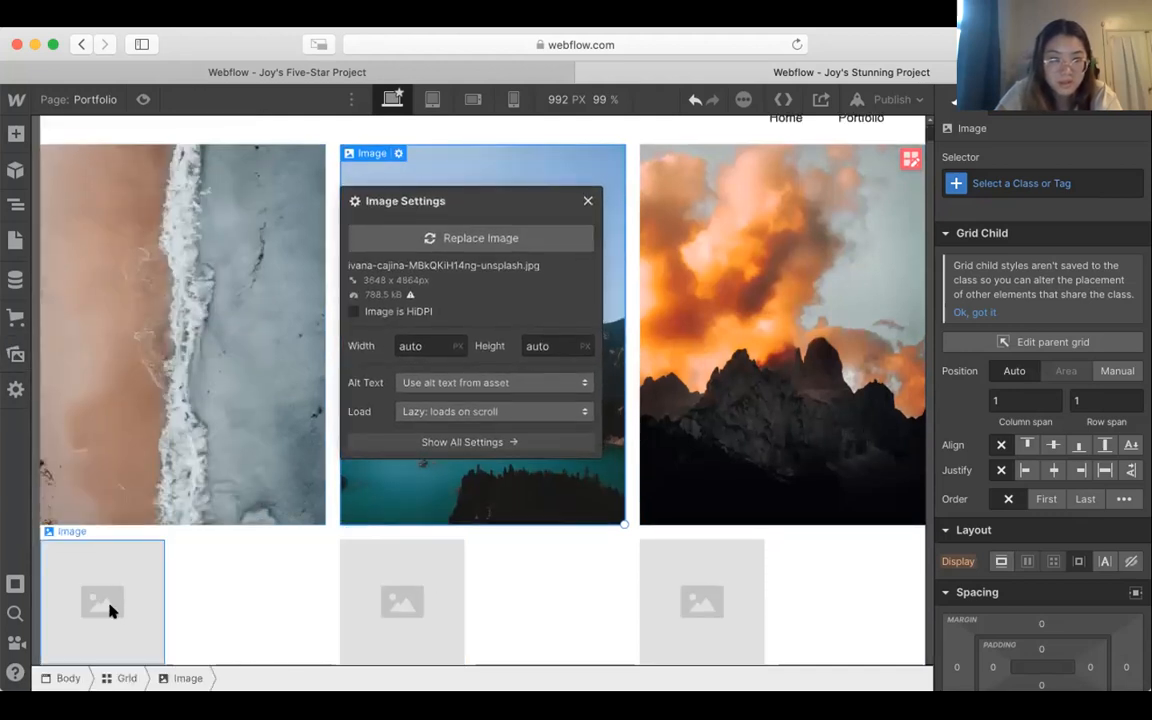
Step: Set the second row's first image to the pink-sky mountain photo (matt...h.jpg) and its middle image to j-lee-yRXuXvy4sQ4-unsplash.jpg
double_click(110, 565)
click(184, 313)
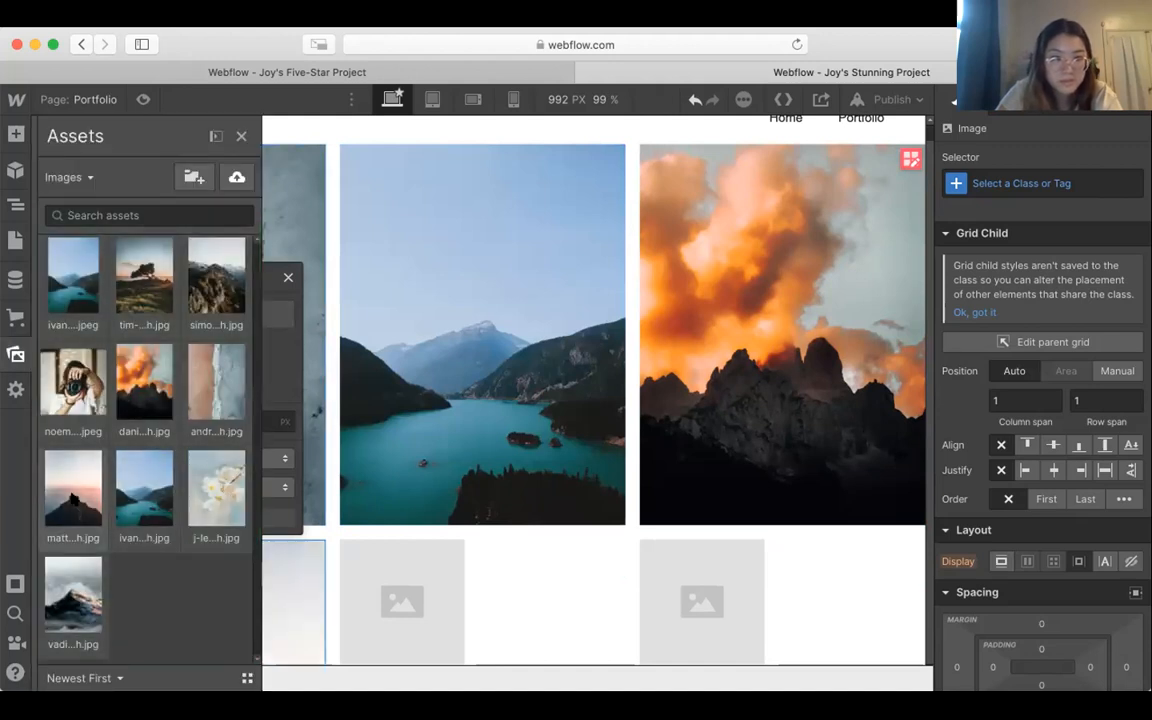
click(70, 472)
double_click(389, 591)
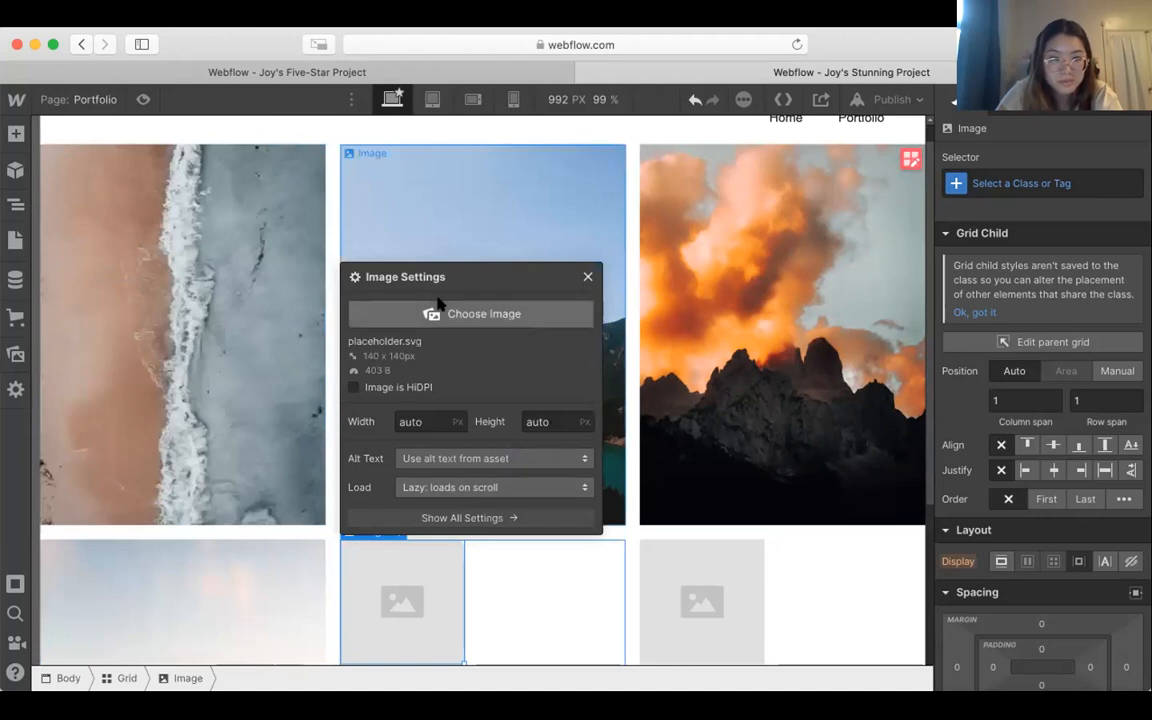
click(438, 310)
click(214, 484)
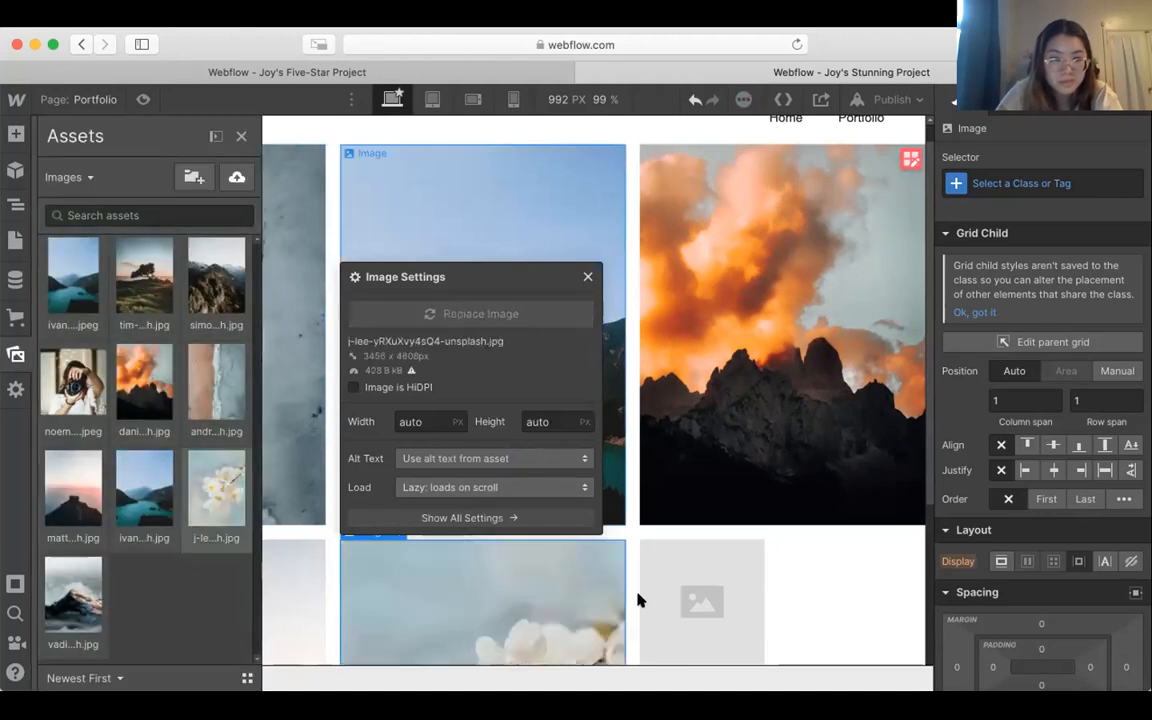
Step: Set the last image in the grid's second row to vadim-sadovski-NmpUqeCzKKI-unsplash.jpg and check the finished grid
double_click(671, 597)
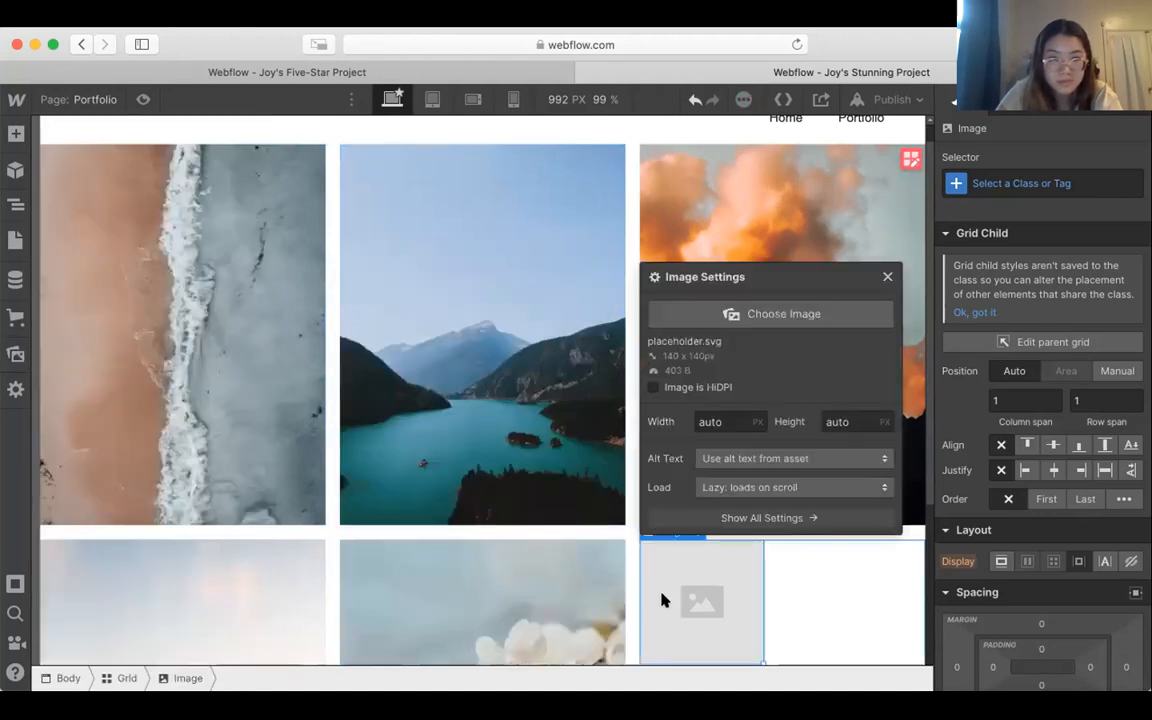
click(746, 314)
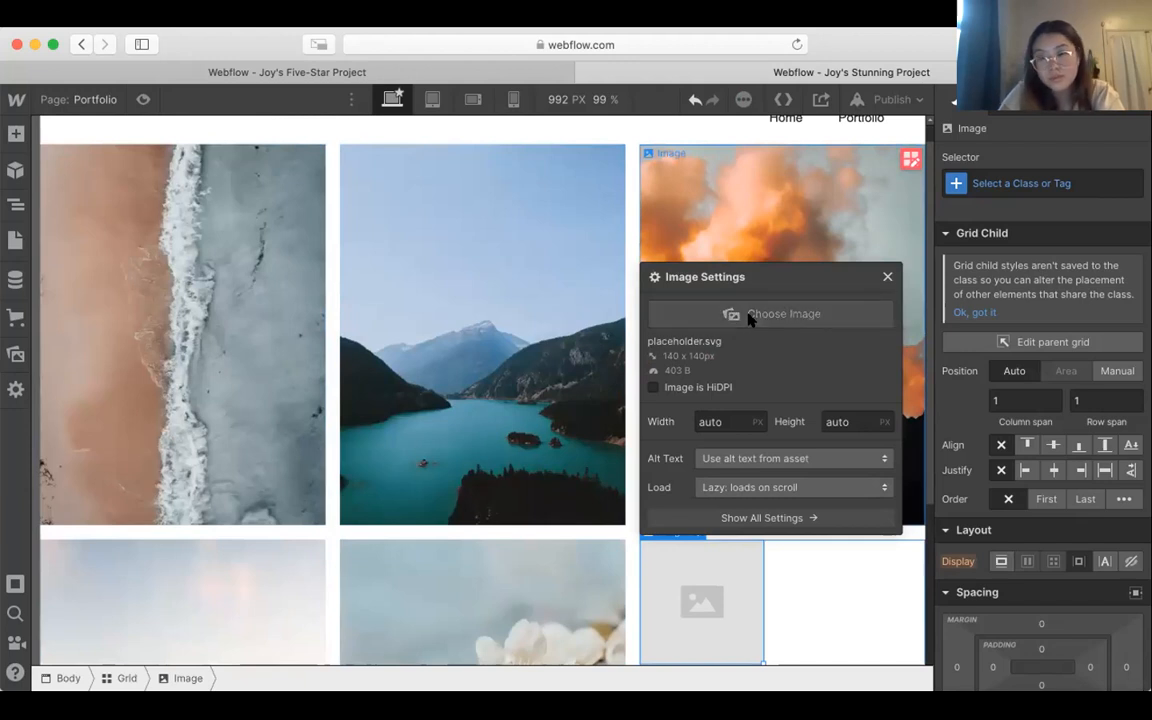
click(73, 600)
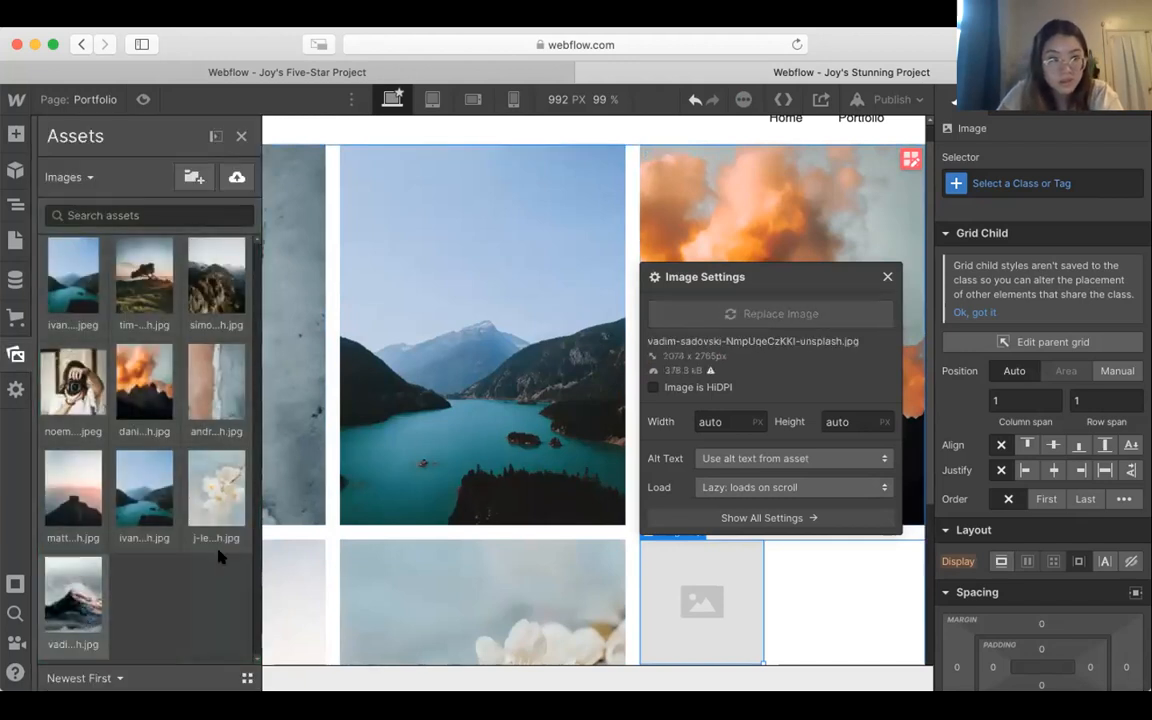
click(702, 128)
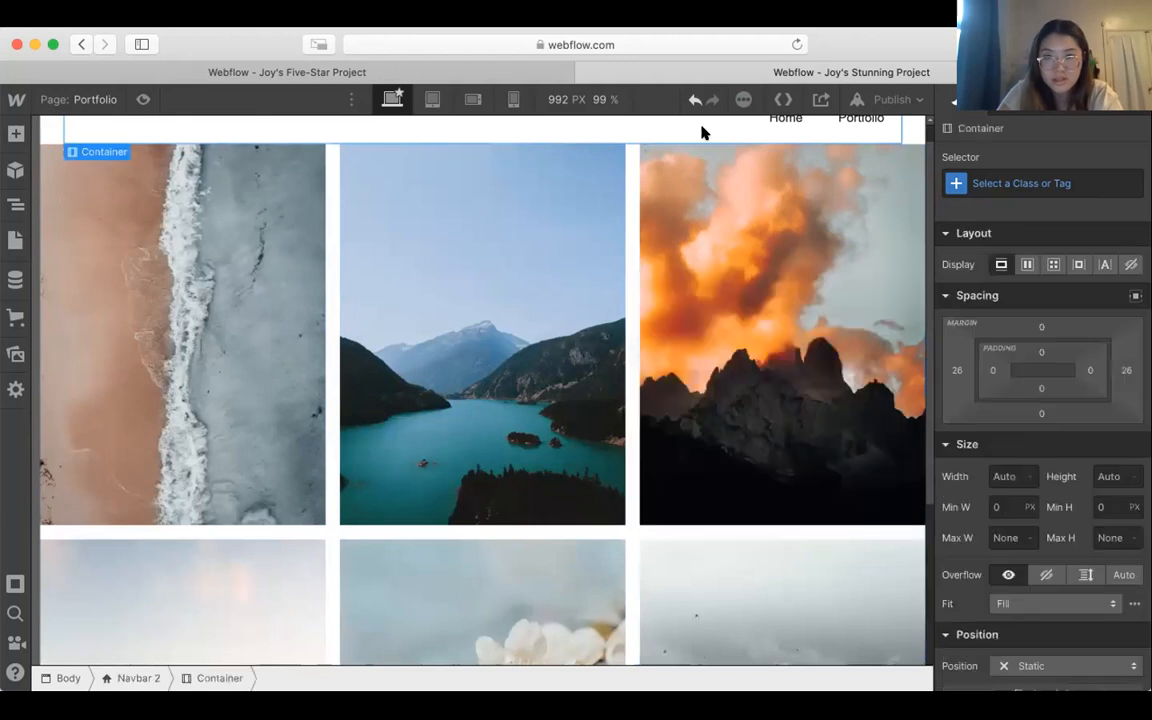
scroll(732, 418, up, 1)
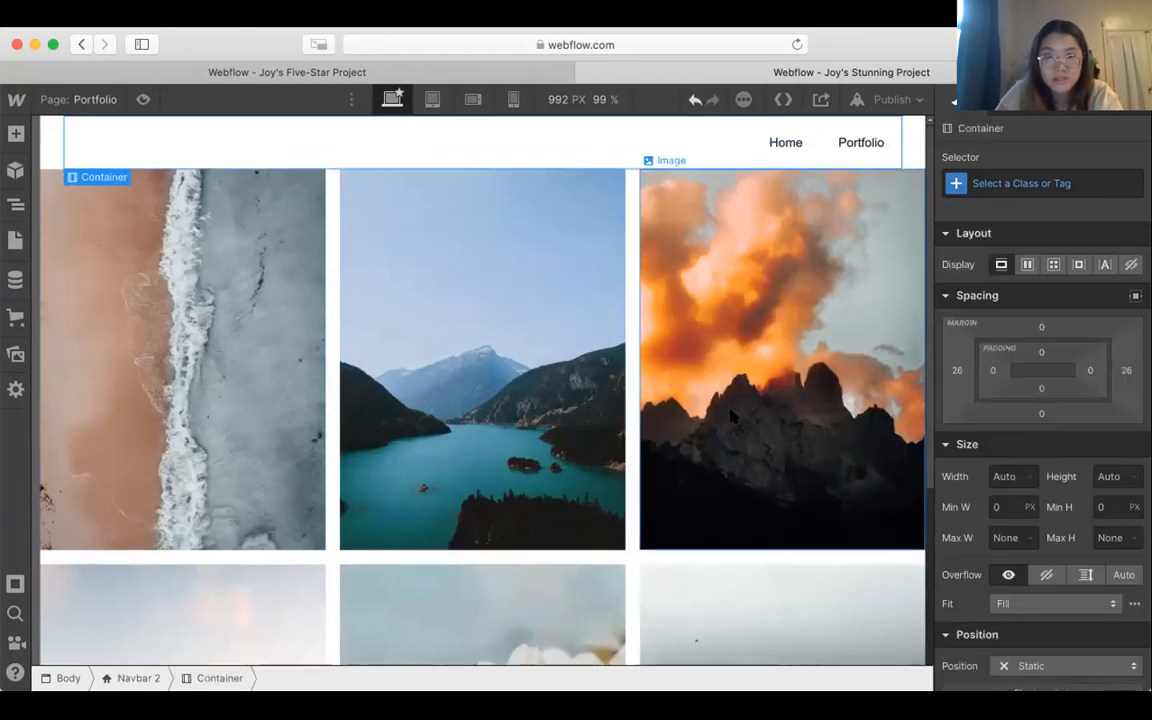
scroll(731, 418, down, 5)
scroll(731, 417, up, 6)
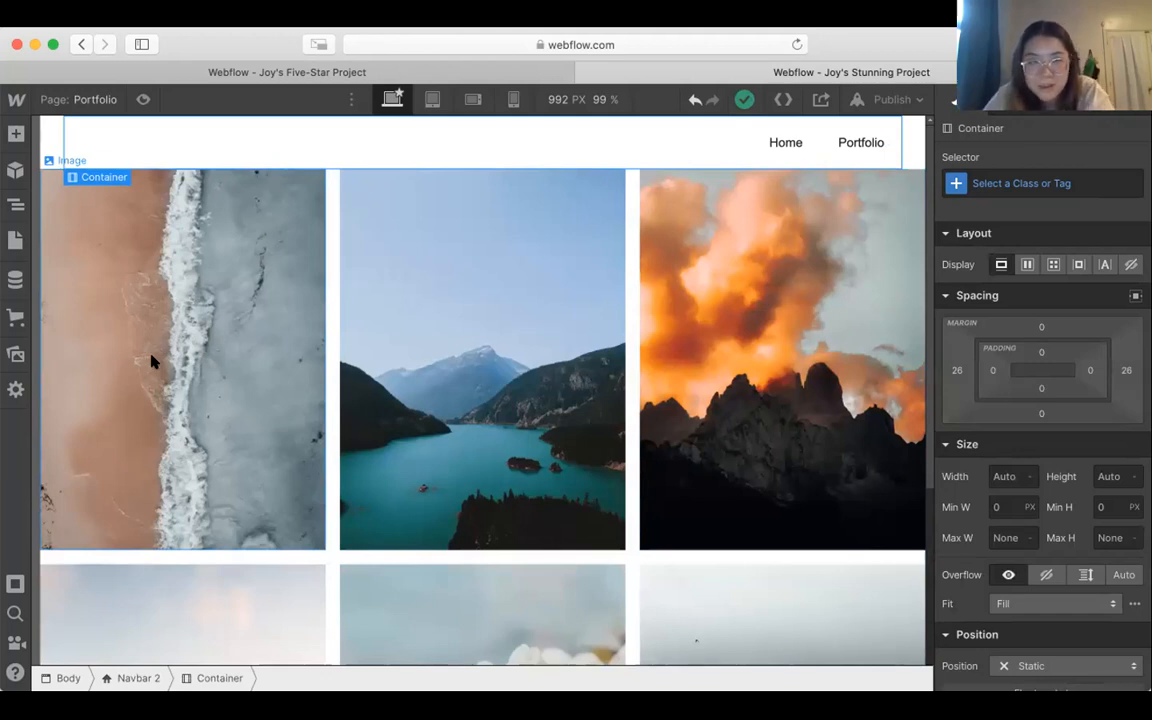
Step: Set the left and right margins of the photo grid to 40 px
click(172, 392)
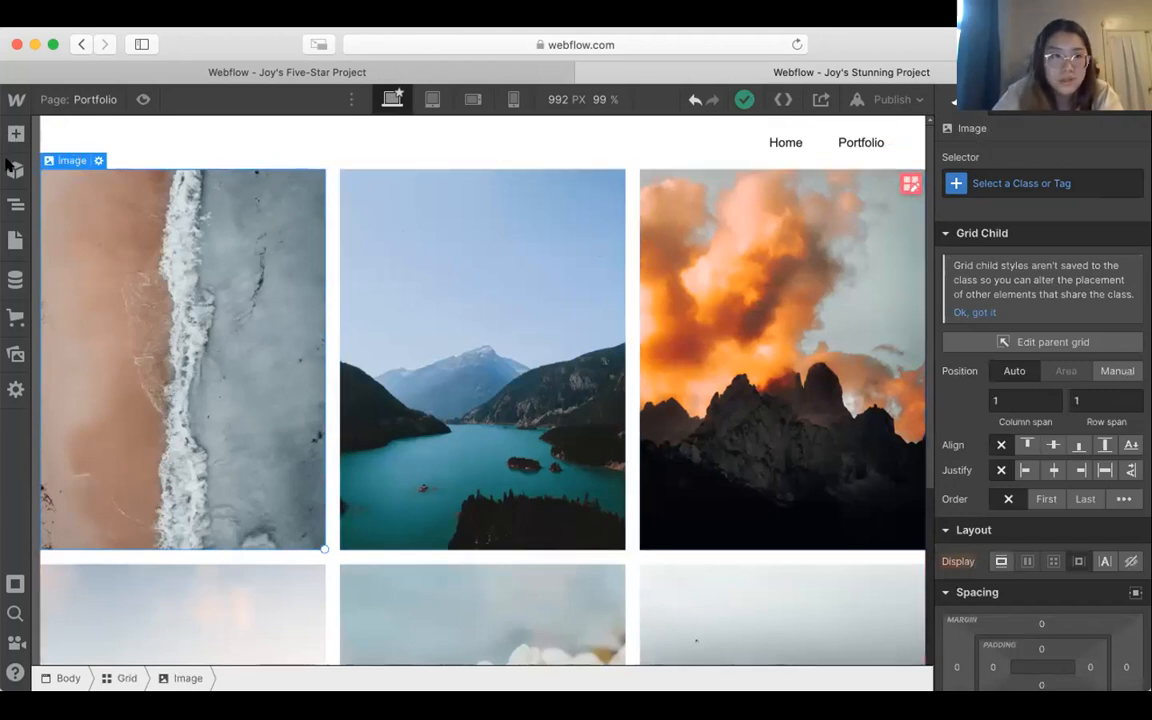
click(14, 203)
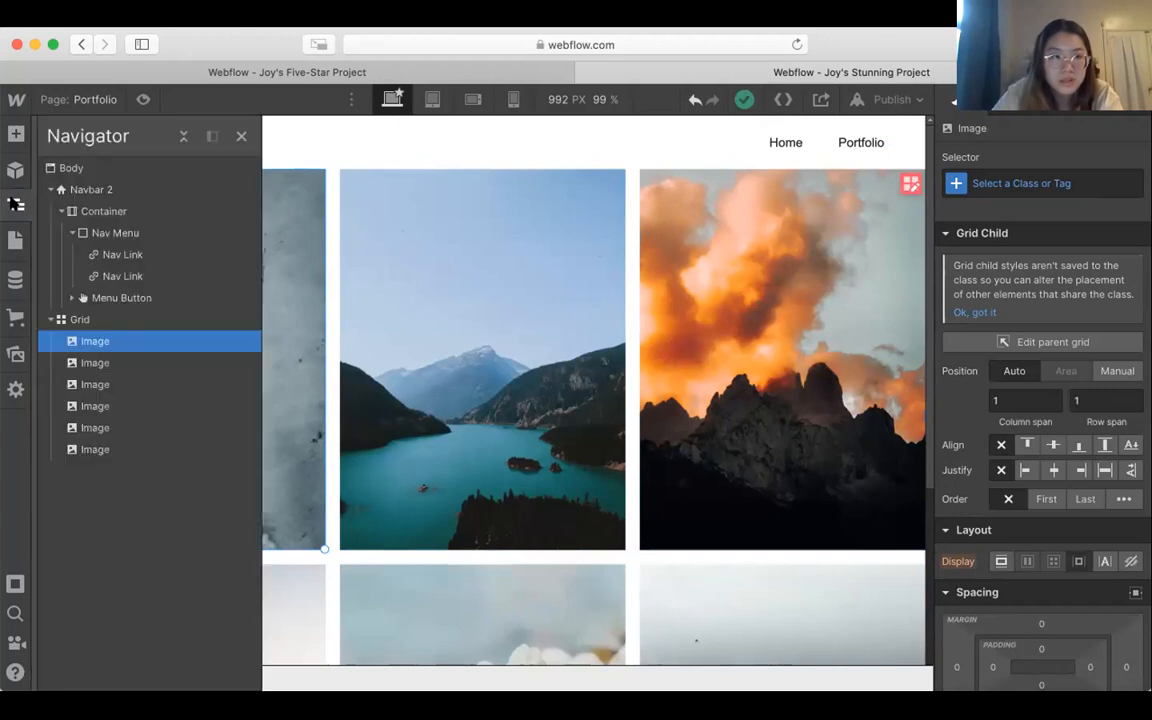
click(80, 319)
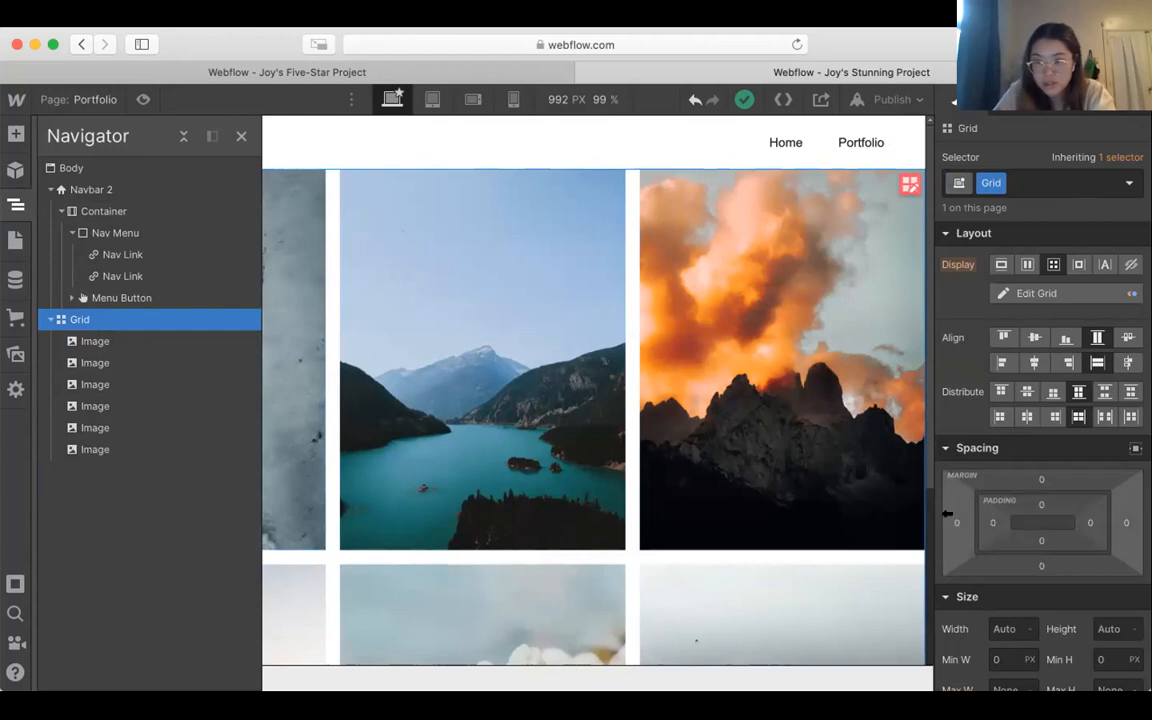
drag(946, 513, 913, 516)
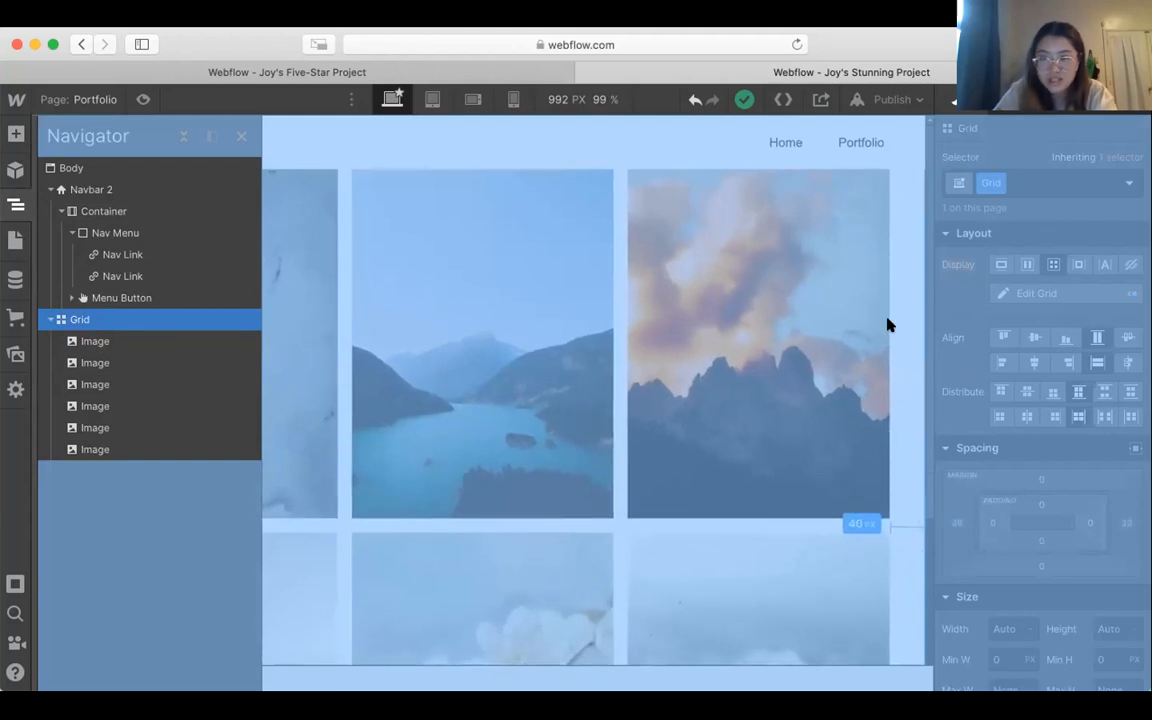
click(897, 326)
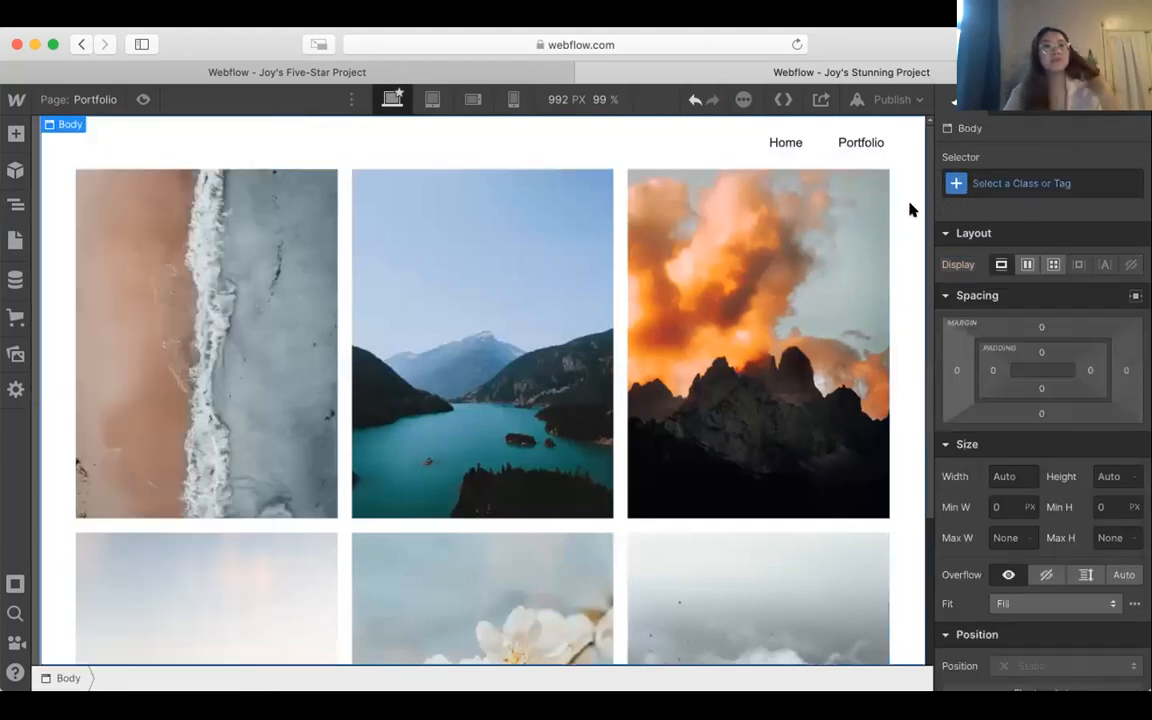
Step: Set the photo grid's top margin to 39 px and check its spacing below the navbar
click(15, 204)
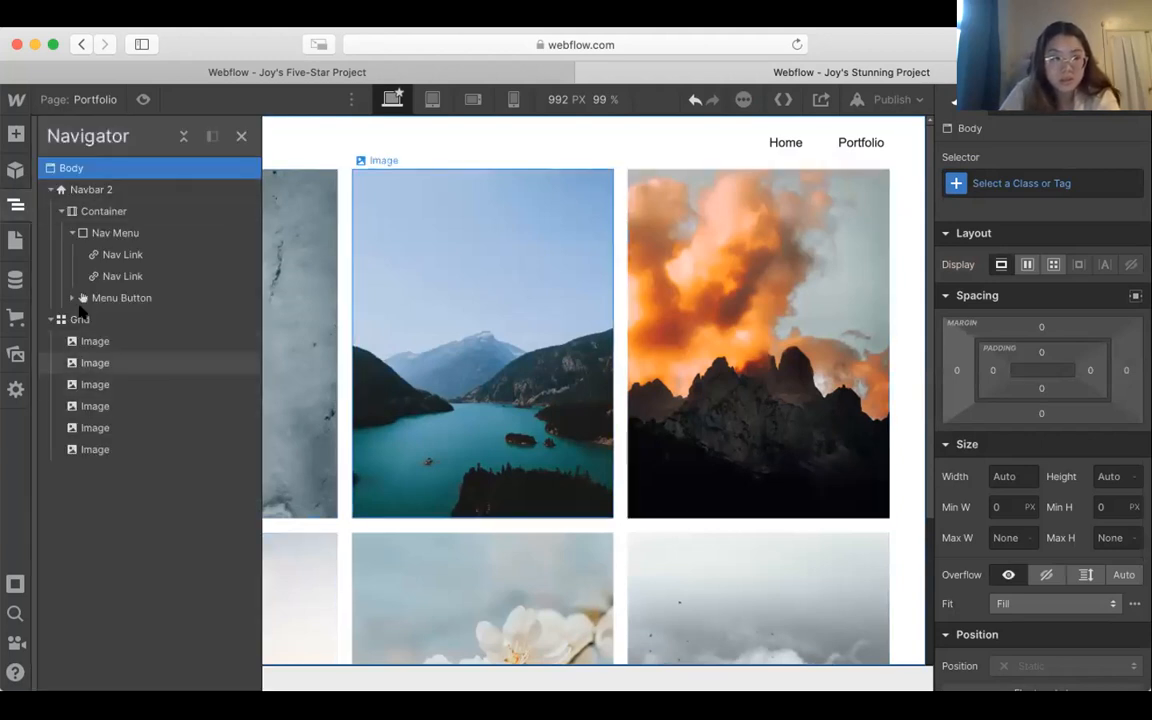
click(77, 318)
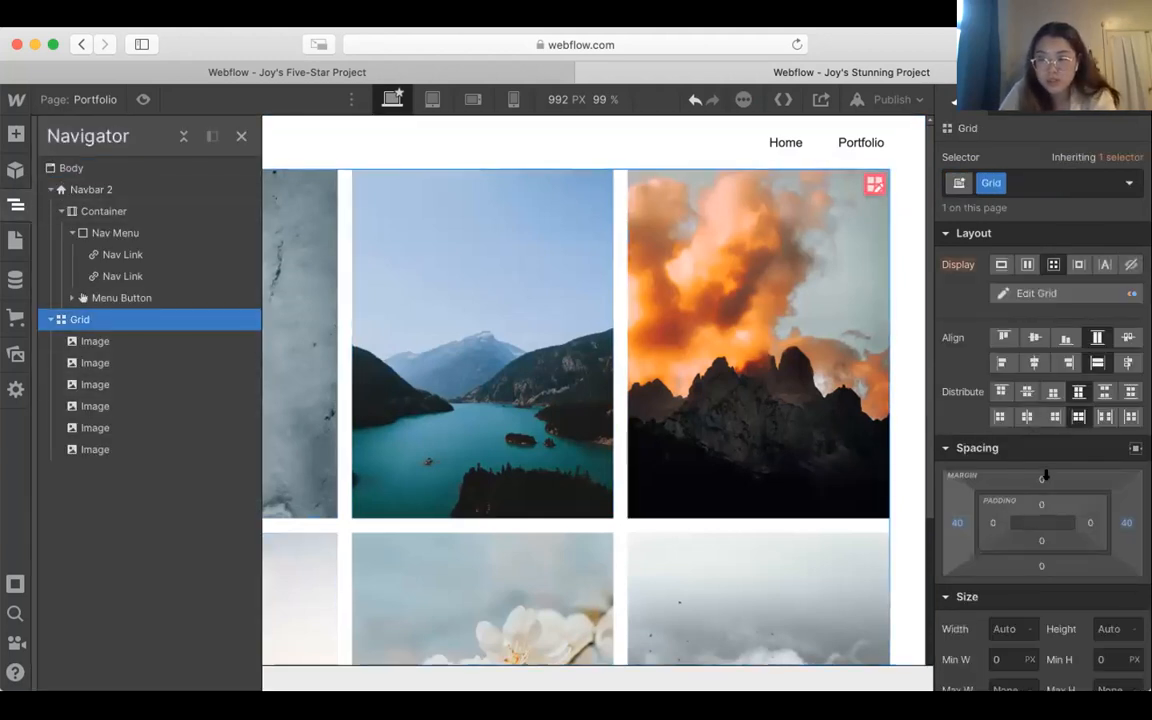
drag(1043, 478, 1049, 440)
click(900, 327)
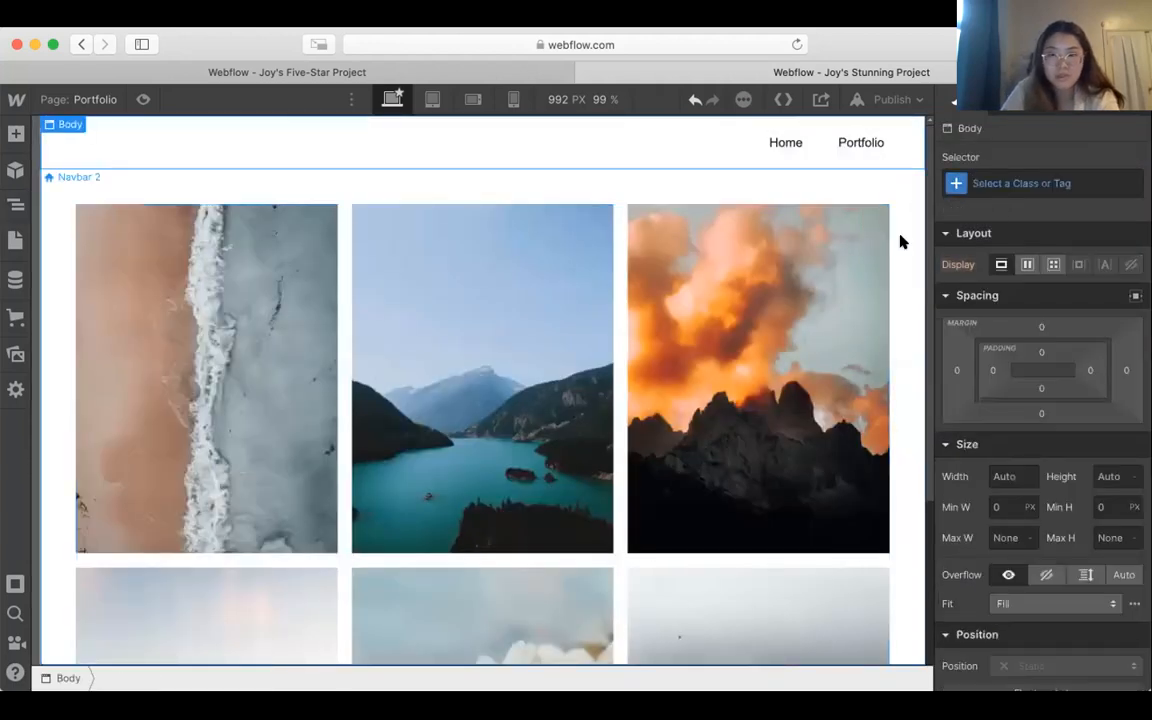
scroll(897, 241, down, 3)
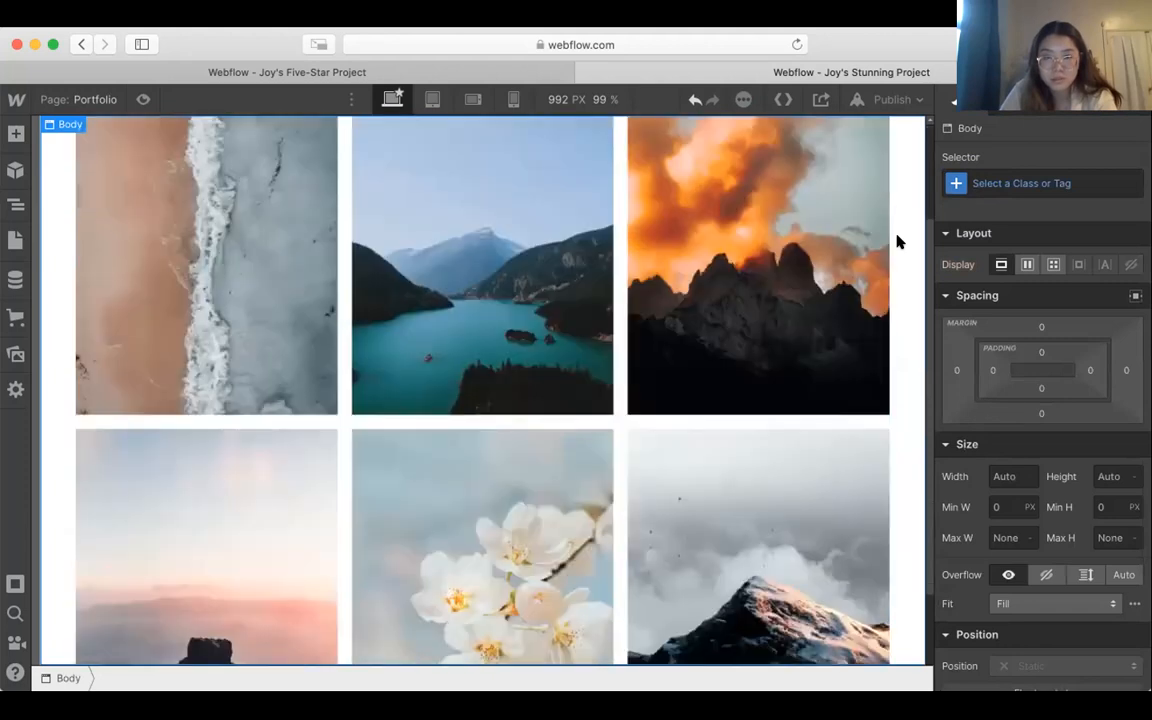
scroll(897, 241, down, 2)
scroll(897, 241, up, 5)
scroll(897, 241, down, 5)
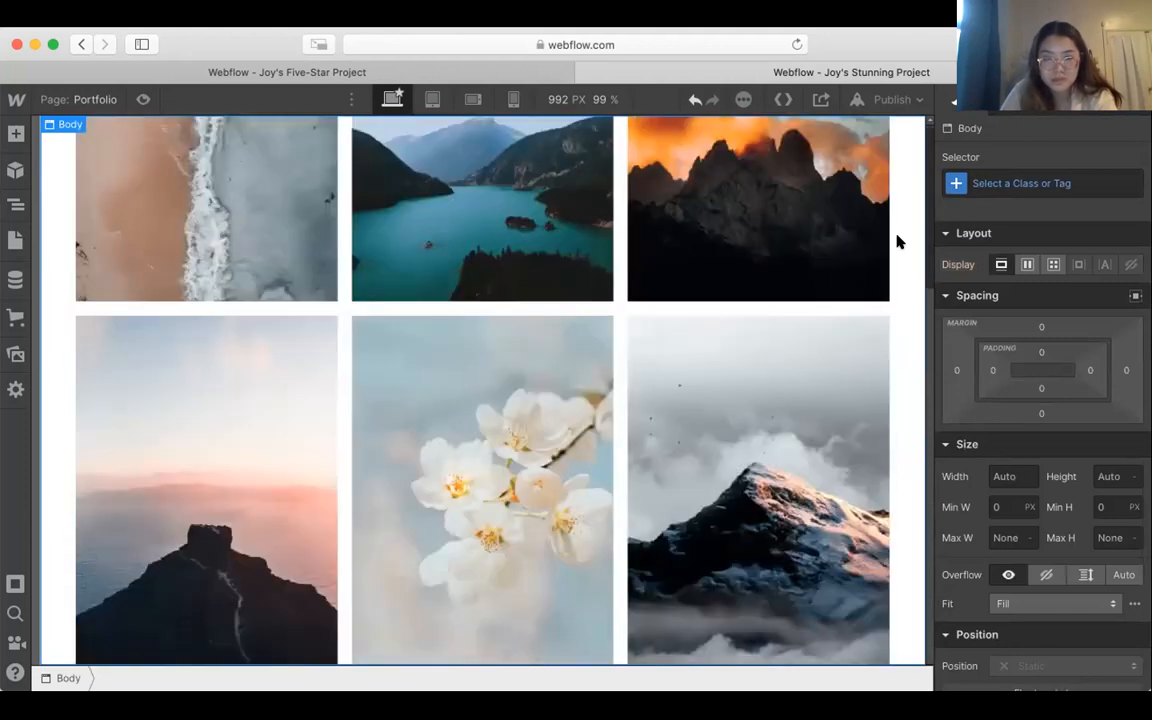
click(15, 132)
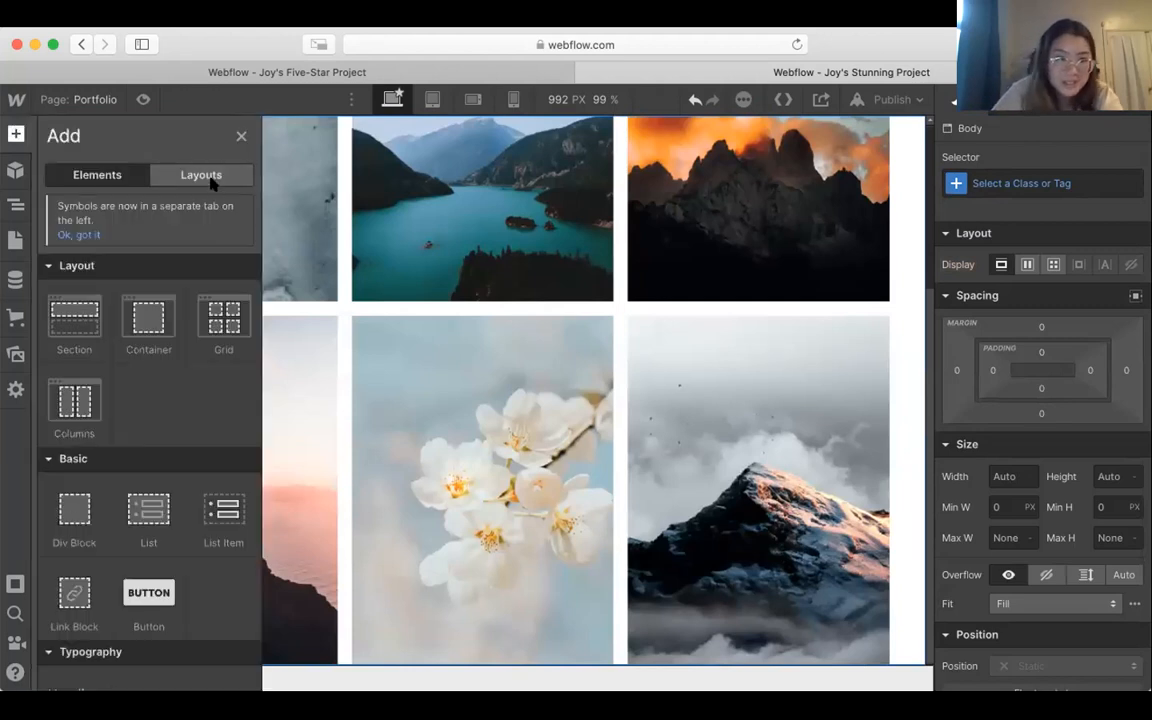
click(732, 344)
scroll(740, 342, up, 5)
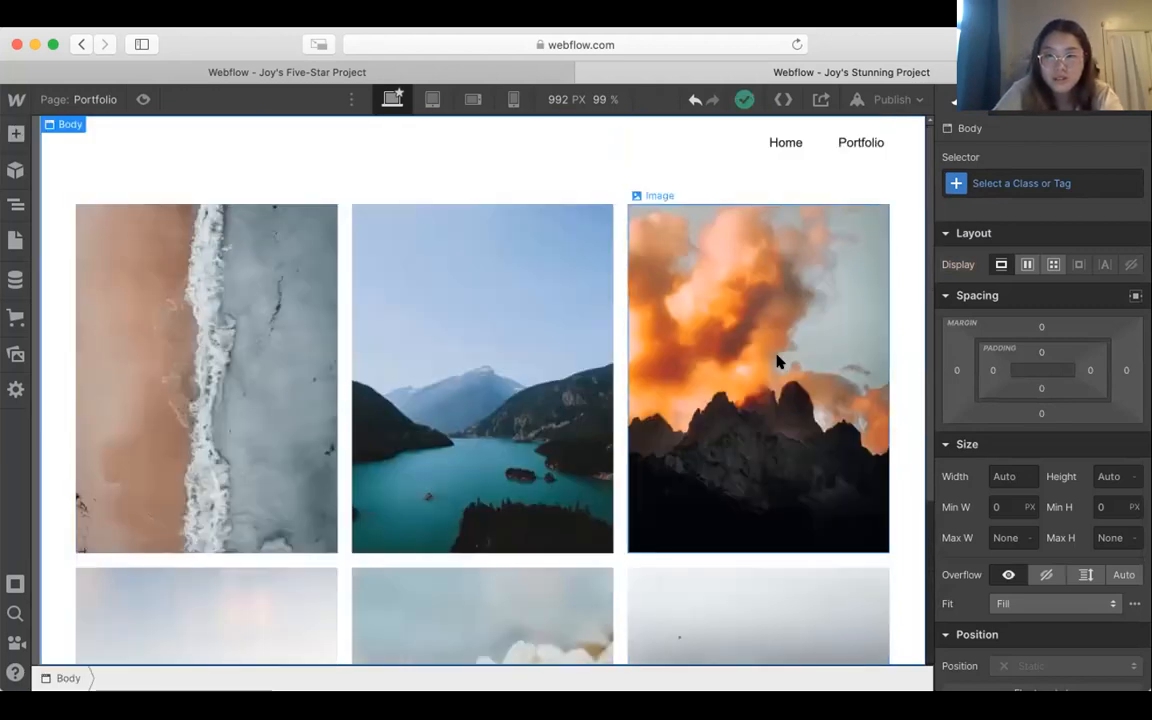
Step: Try adding a third row to the photo grid, undo it, and finish editing the grid
click(776, 360)
click(876, 217)
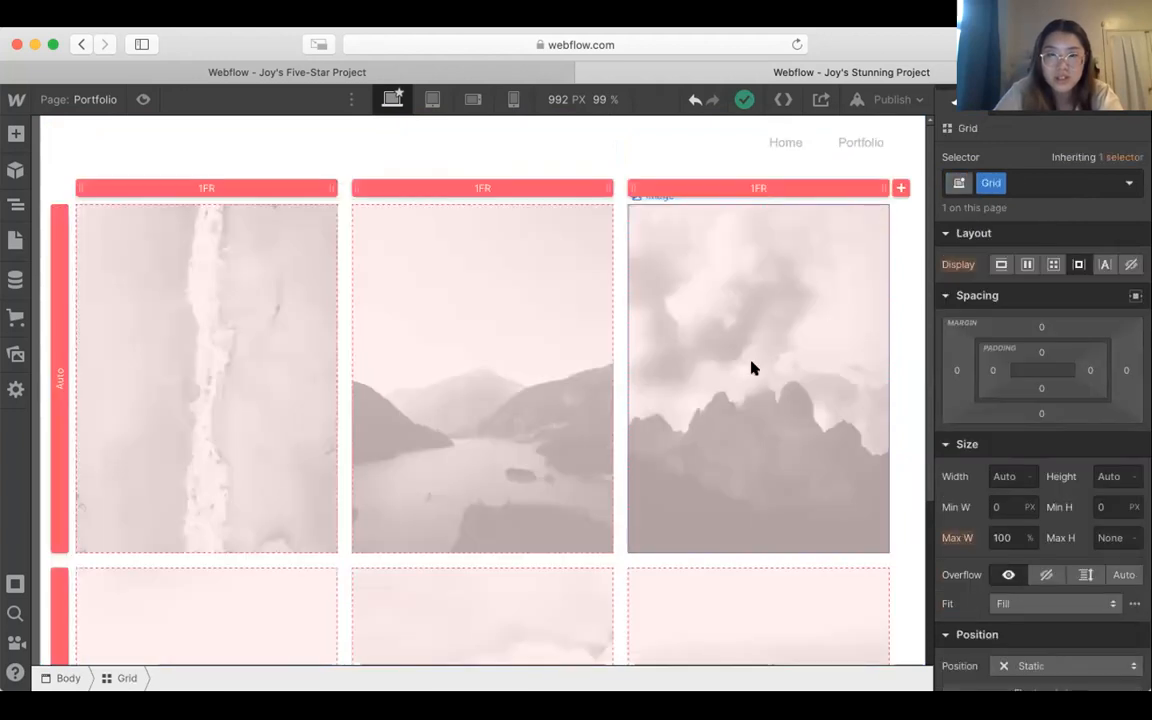
scroll(752, 368, down, 4)
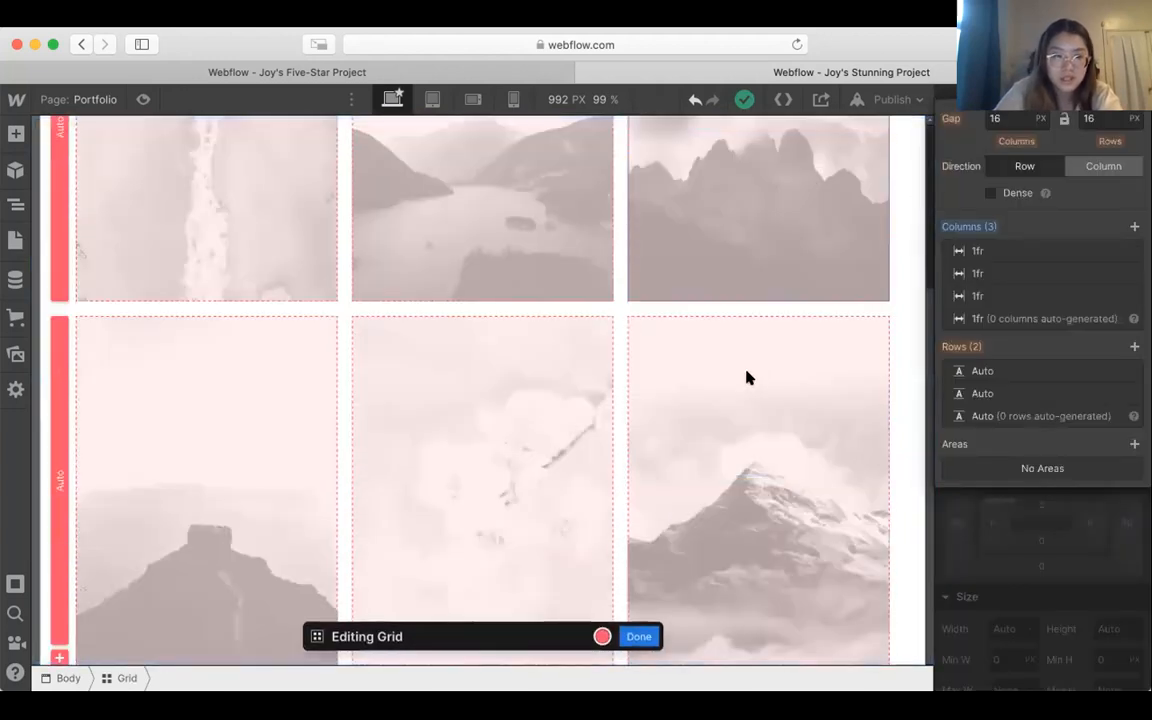
click(57, 658)
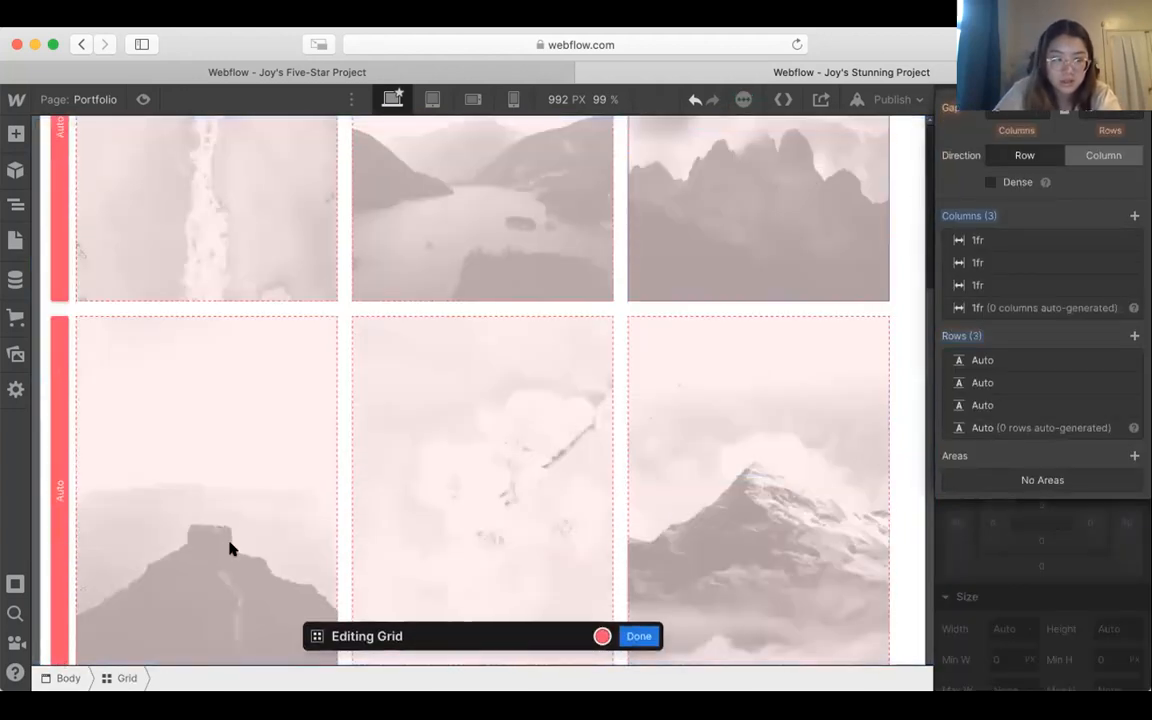
scroll(418, 504, down, 2)
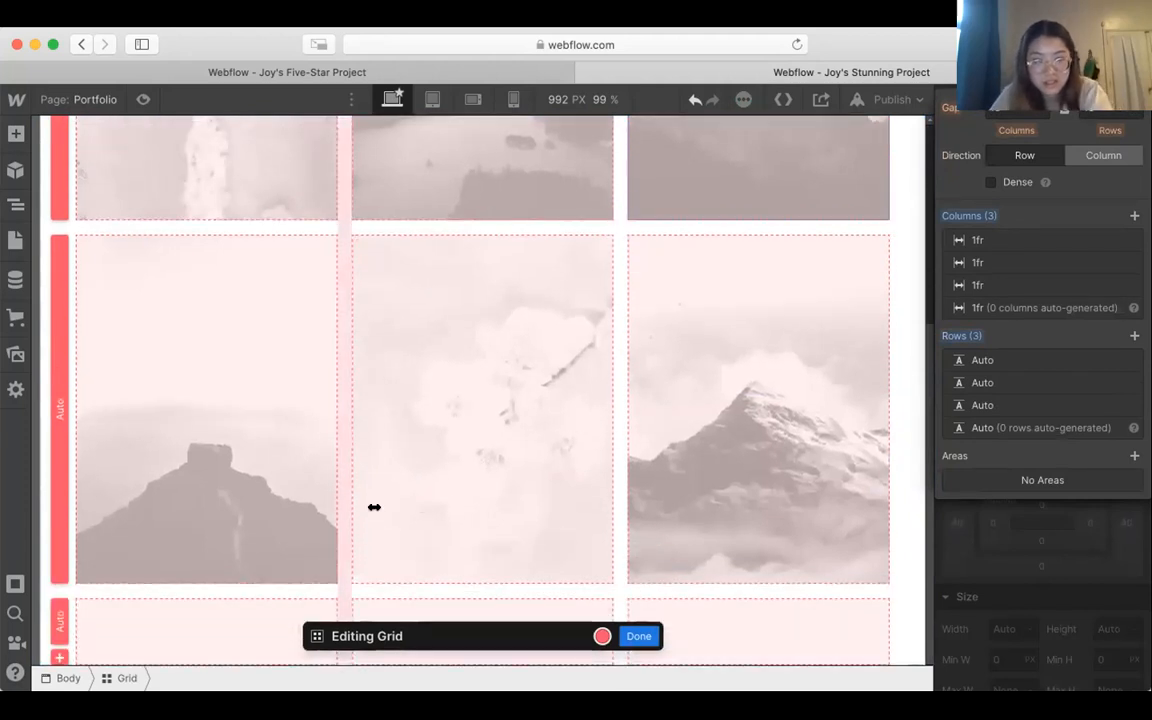
key(super+z)
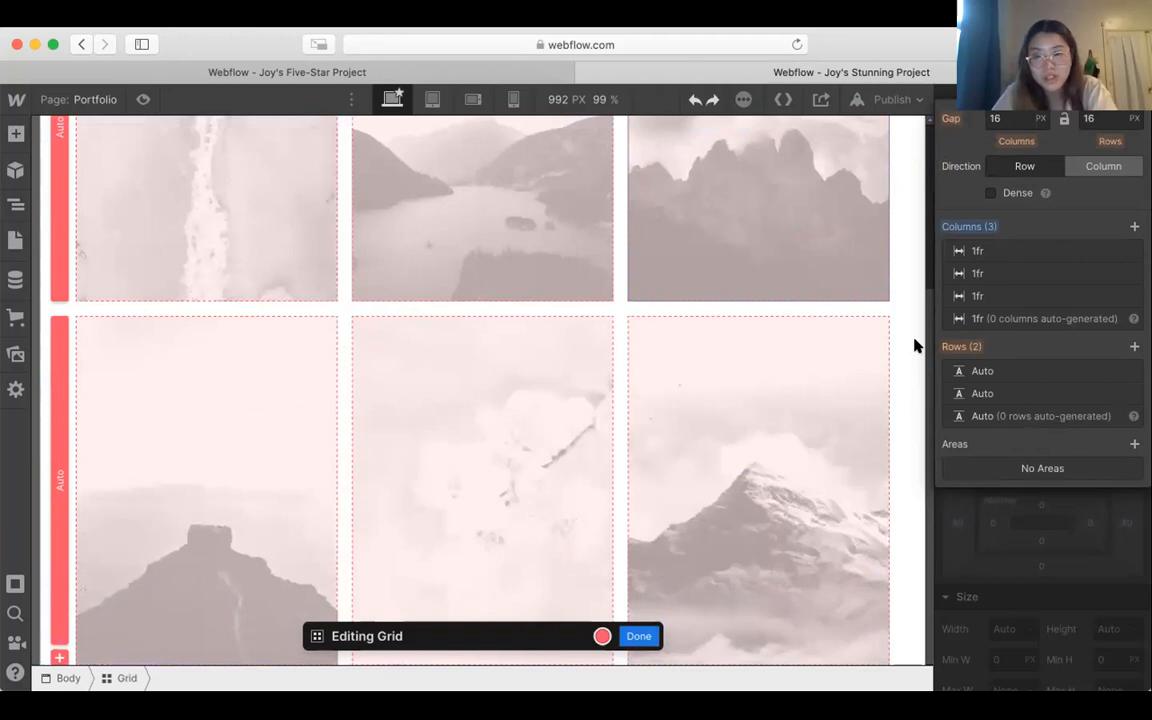
click(638, 636)
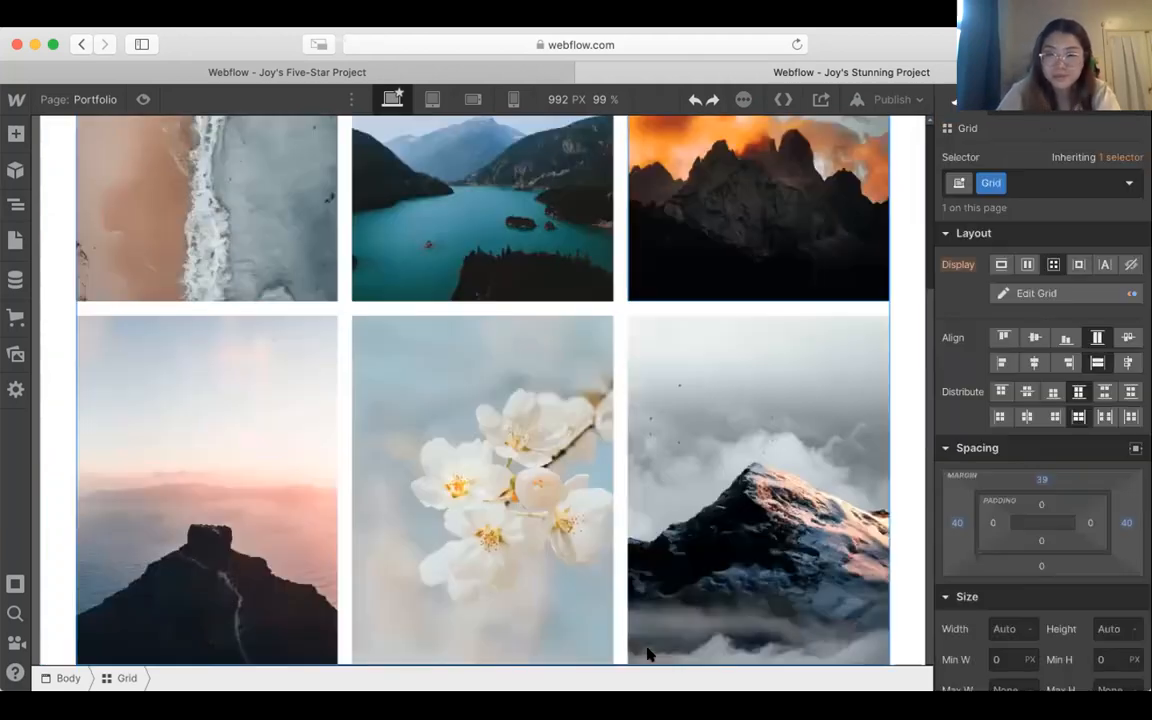
Step: Add the prebuilt Footer layout below the photo grid and delete its Footer Flex Container with the link columns
click(15, 136)
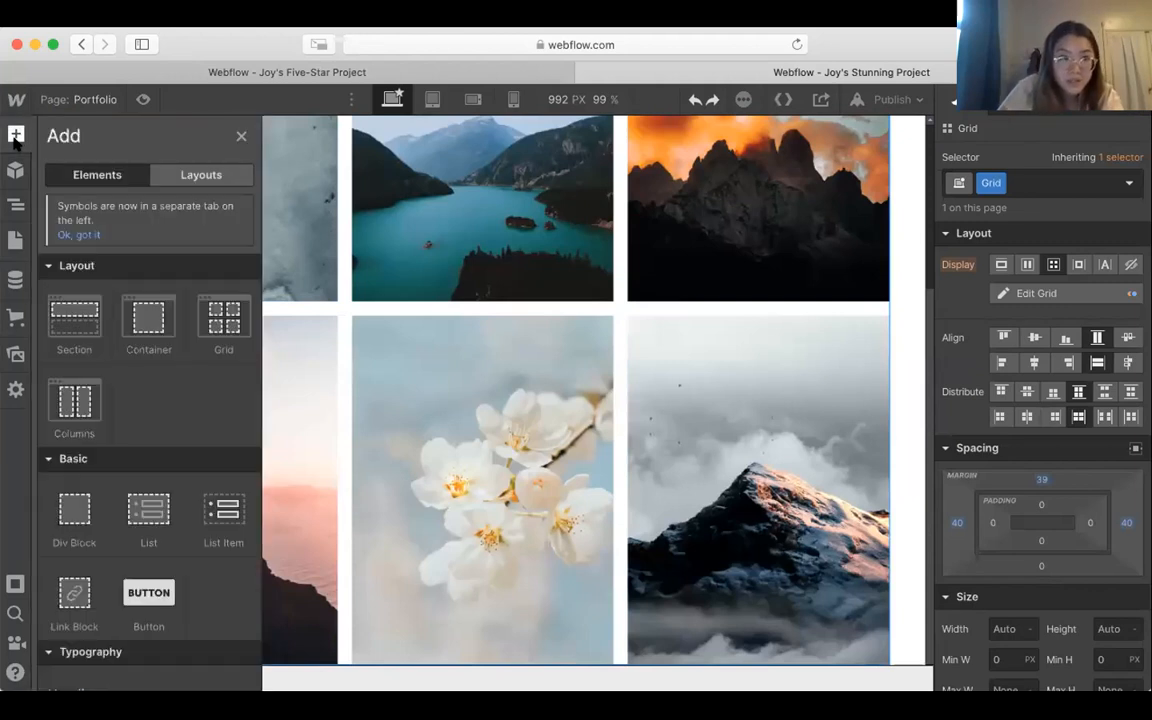
click(192, 178)
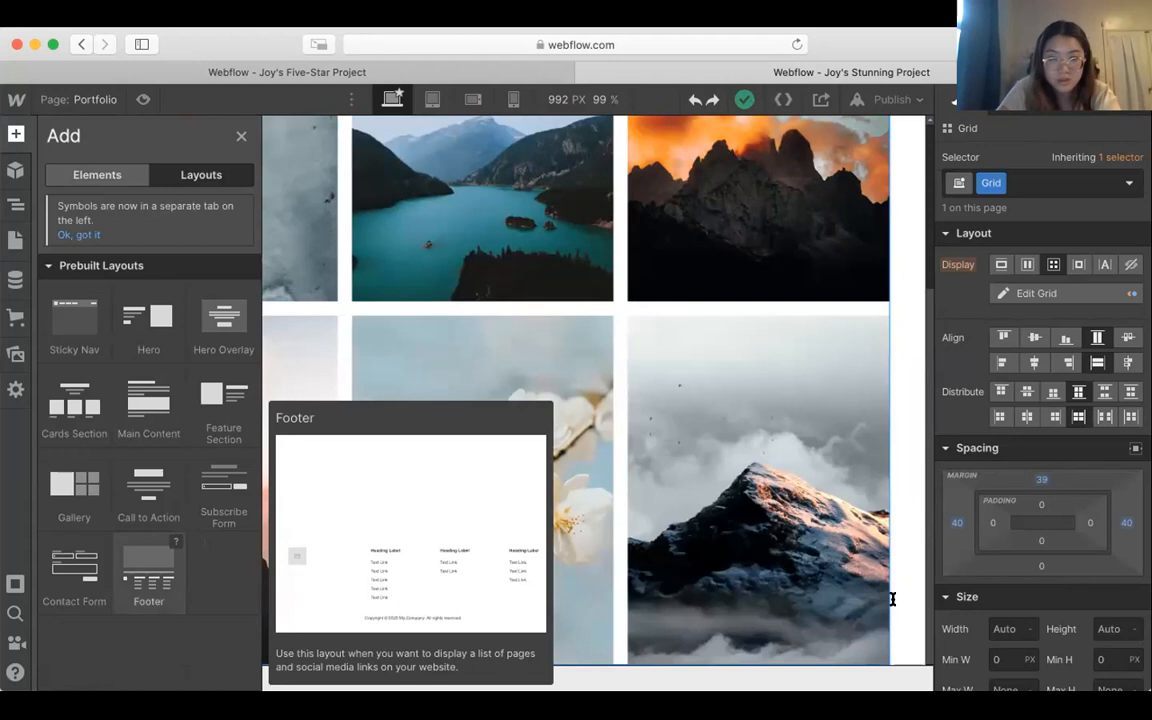
drag(908, 633, 908, 633)
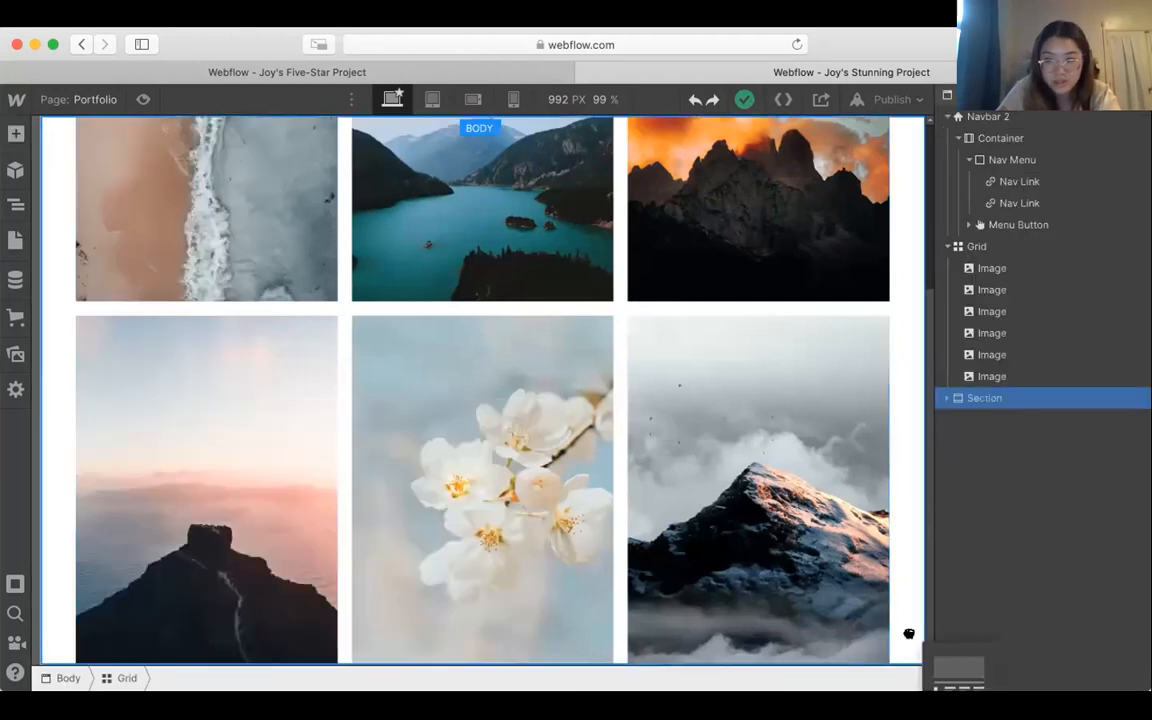
scroll(769, 579, down, 5)
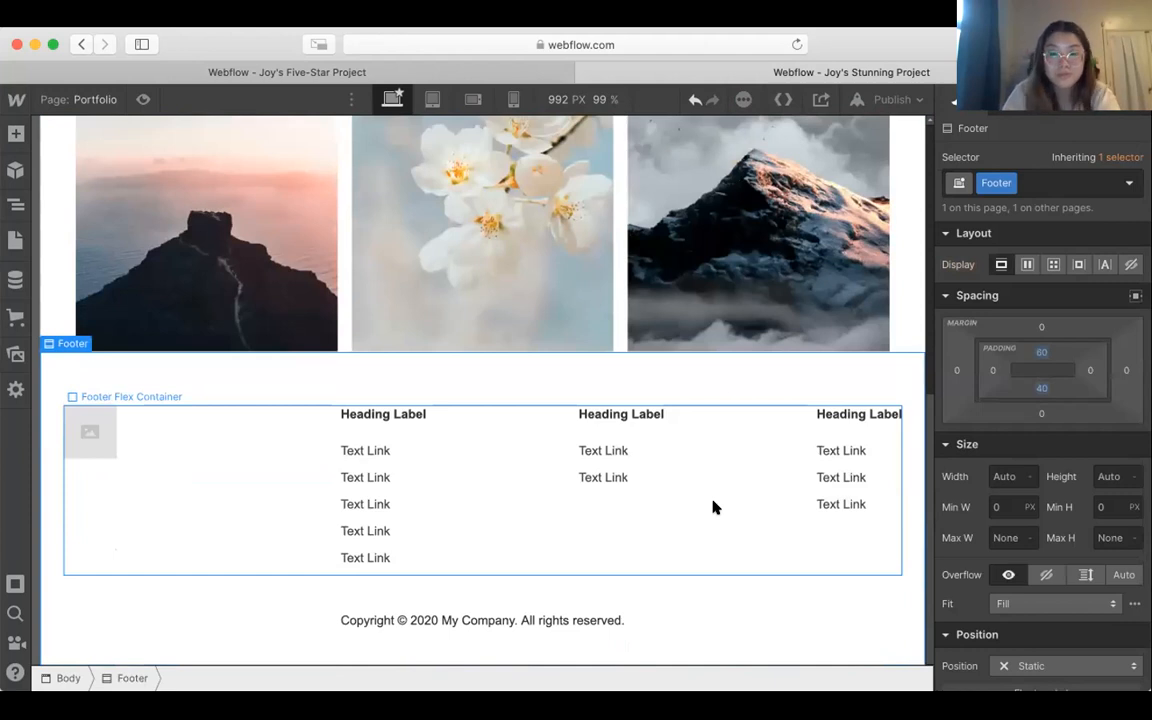
click(713, 507)
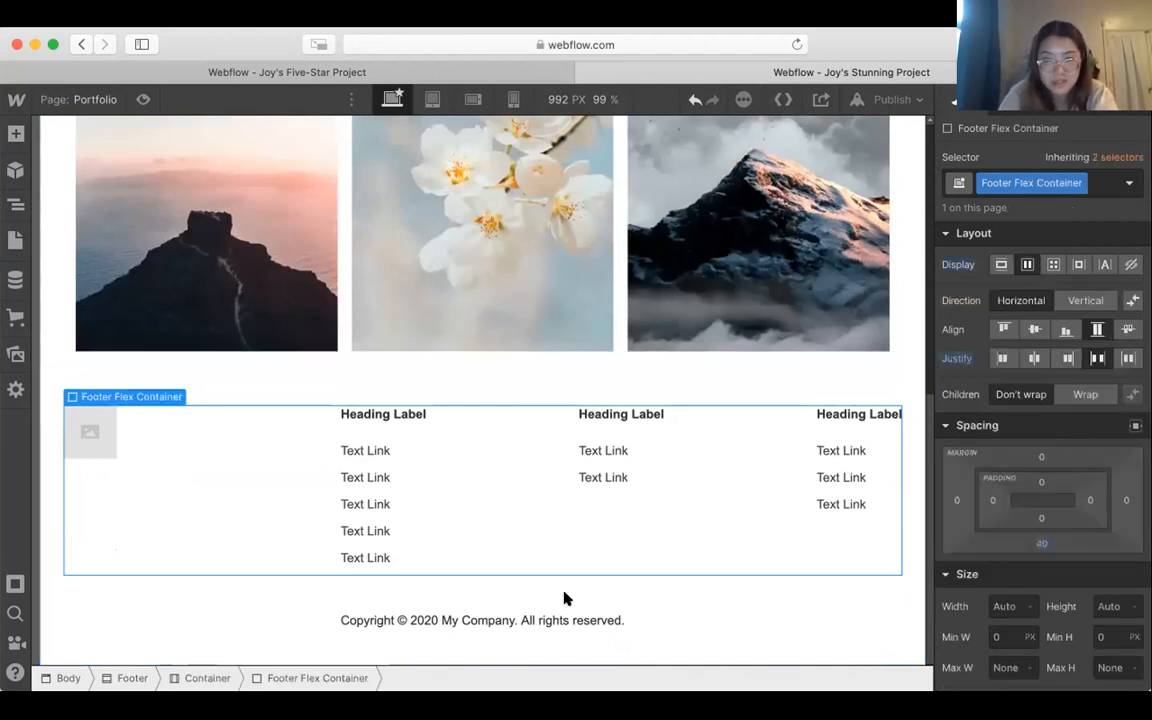
key(Delete)
Step: Change the footer's copyright year to 2021 and replace "My Company" with the site owner's full name
key(BackSpace)
text(1)
key(BackSpace)
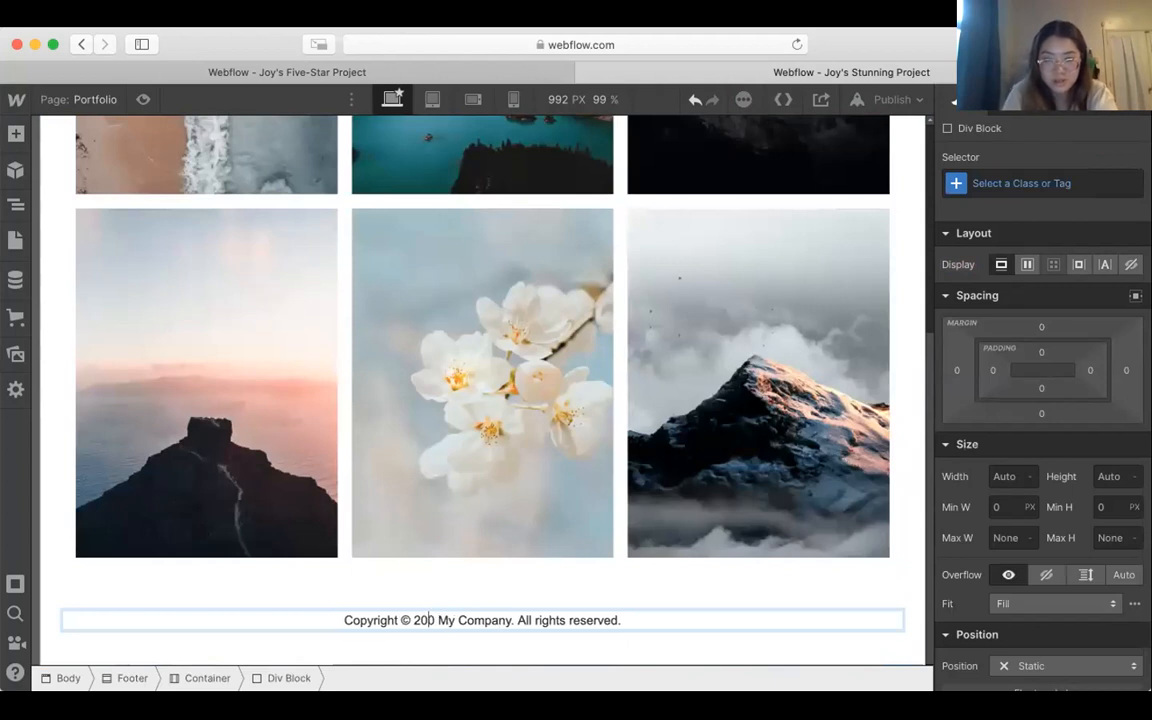
text(21)
drag(441, 618, 511, 617)
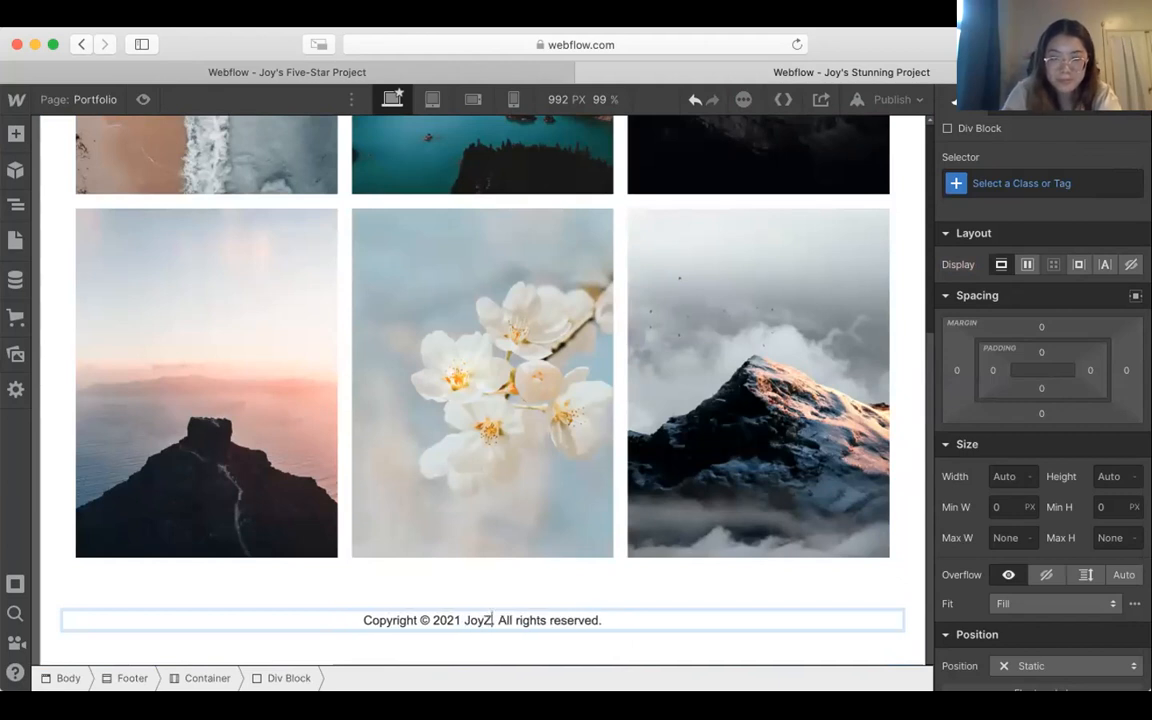
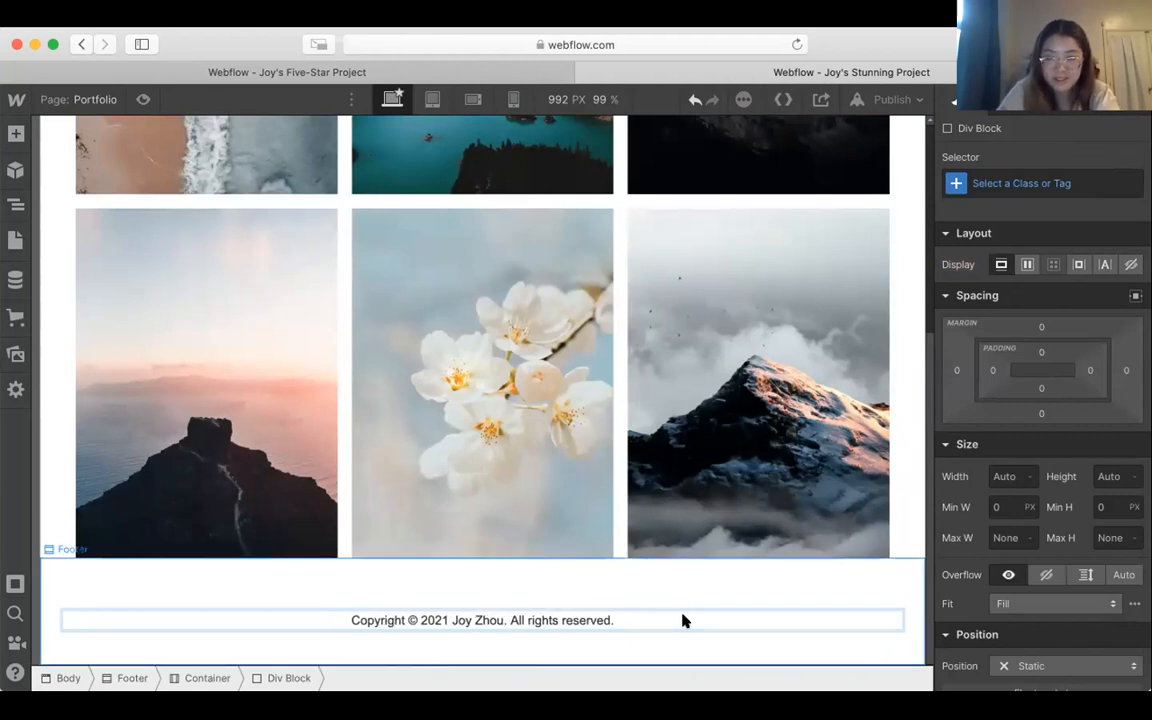
Step: Set the footer copyright line's font to Montserrat
triple_click(683, 617)
scroll(1046, 516, down, 5)
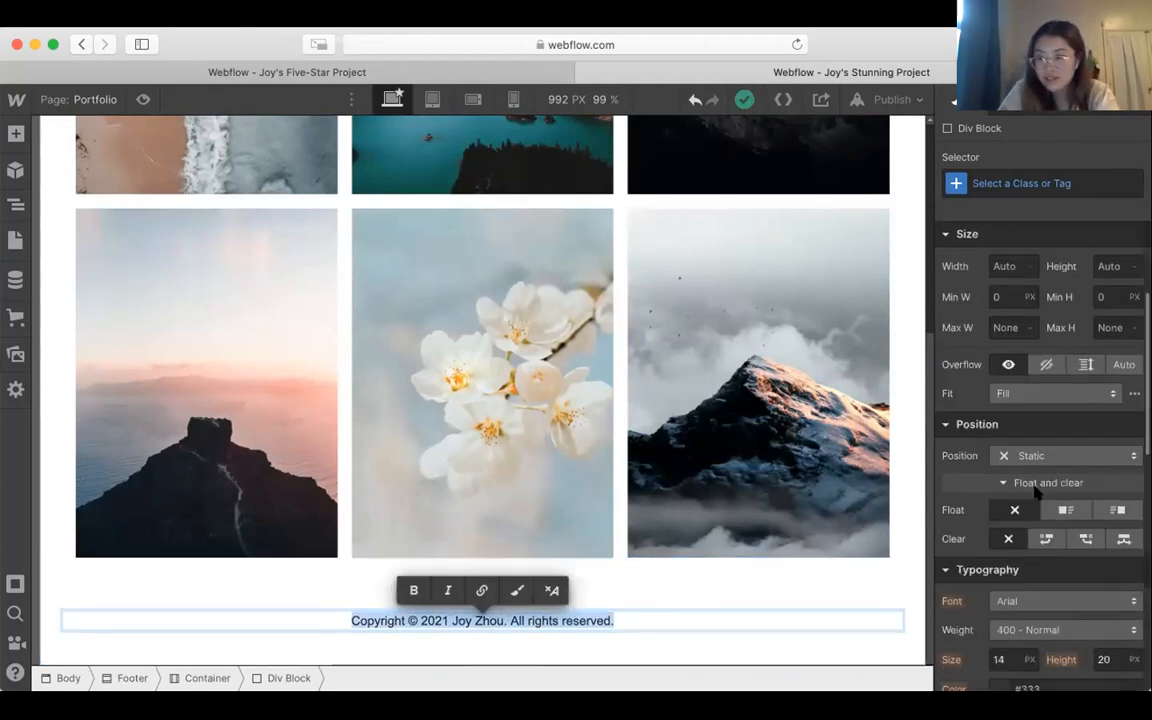
key(Escape)
click(1046, 516)
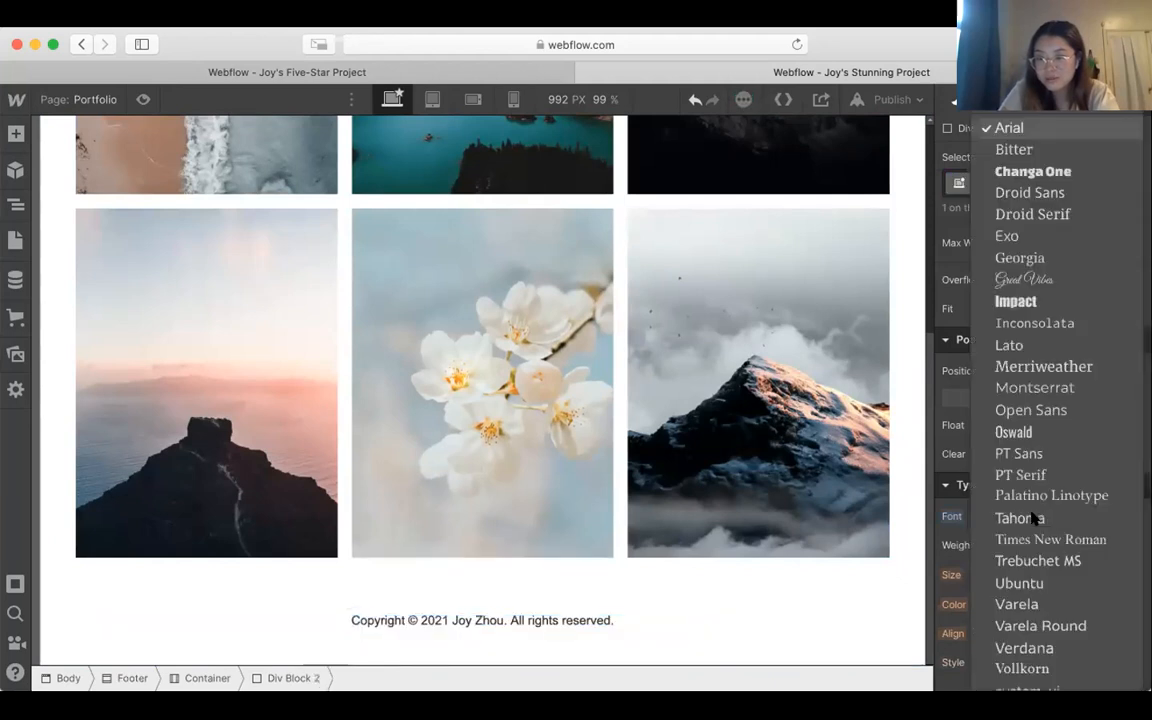
click(1034, 388)
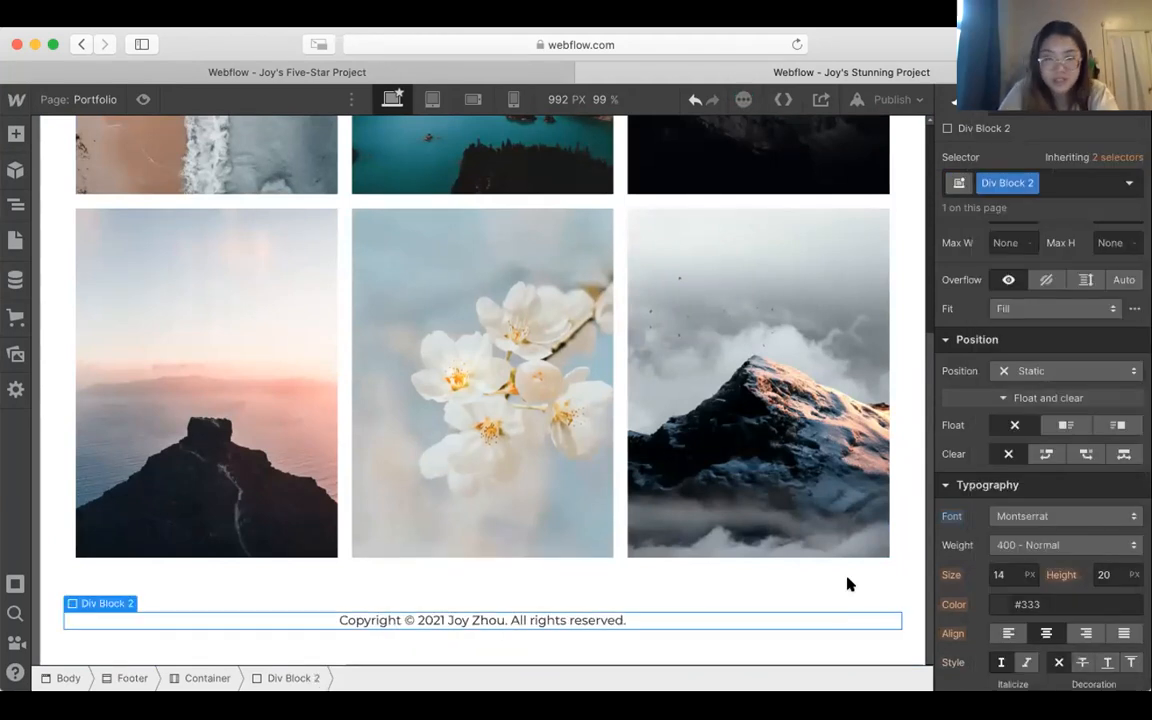
click(898, 579)
click(905, 514)
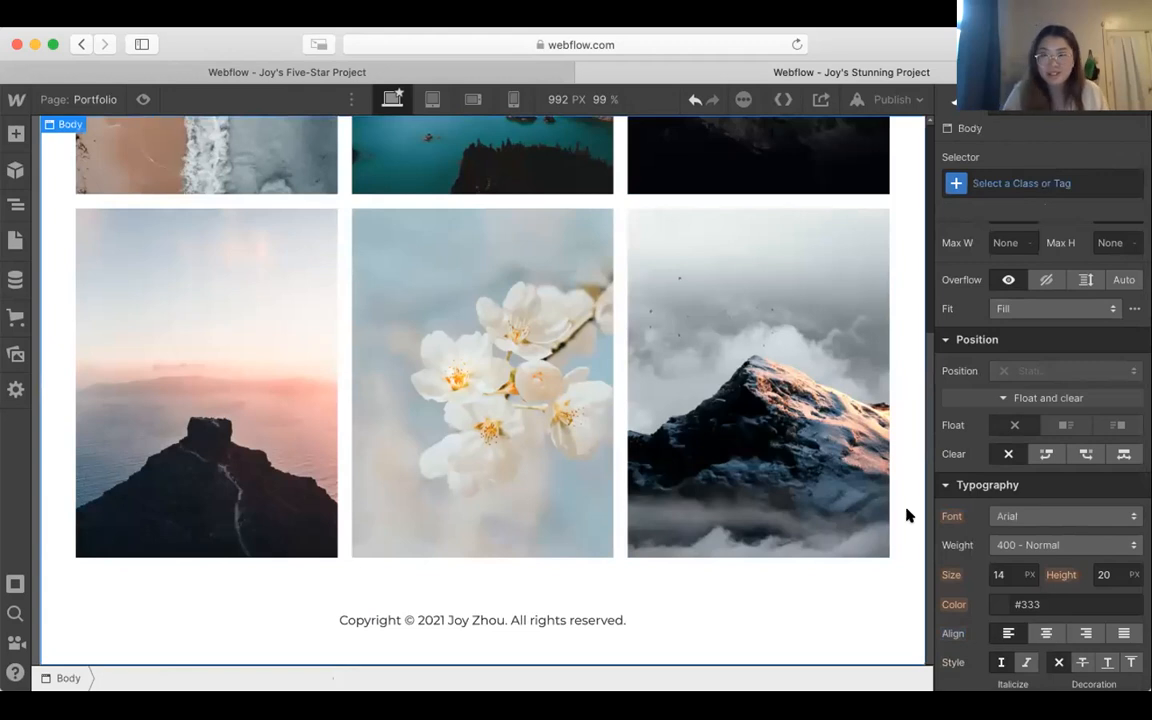
Step: Switch from the Portfolio page to the Home page for editing
scroll(908, 514, up, 10)
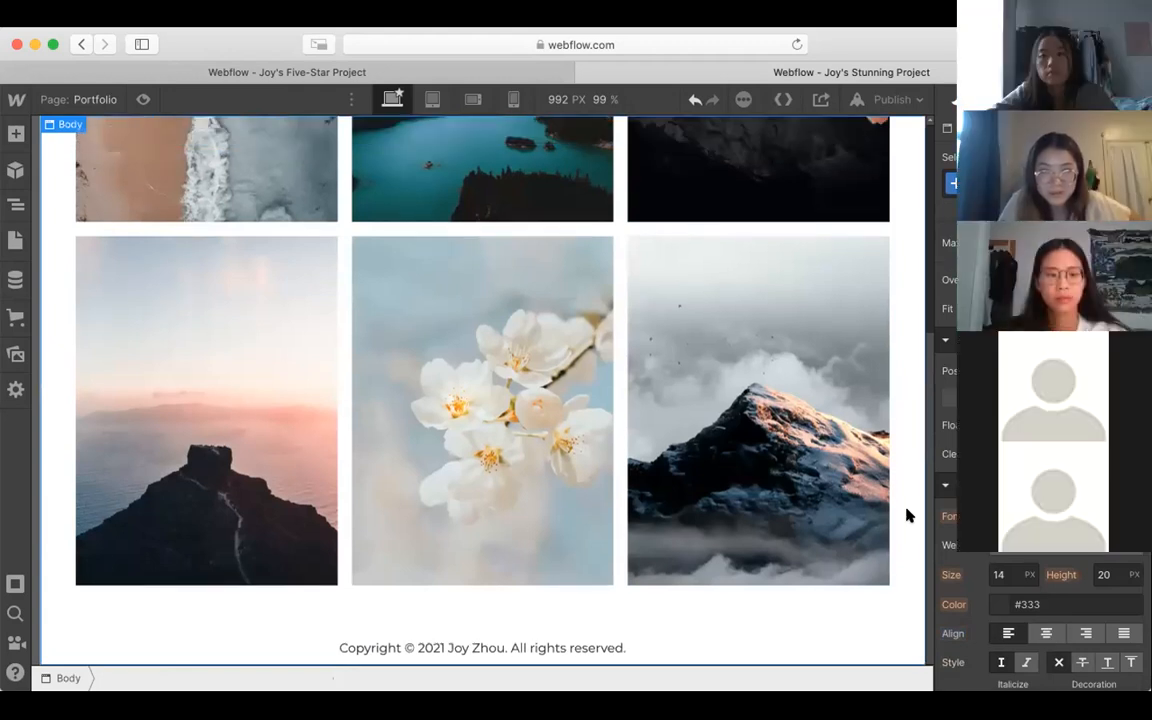
click(95, 99)
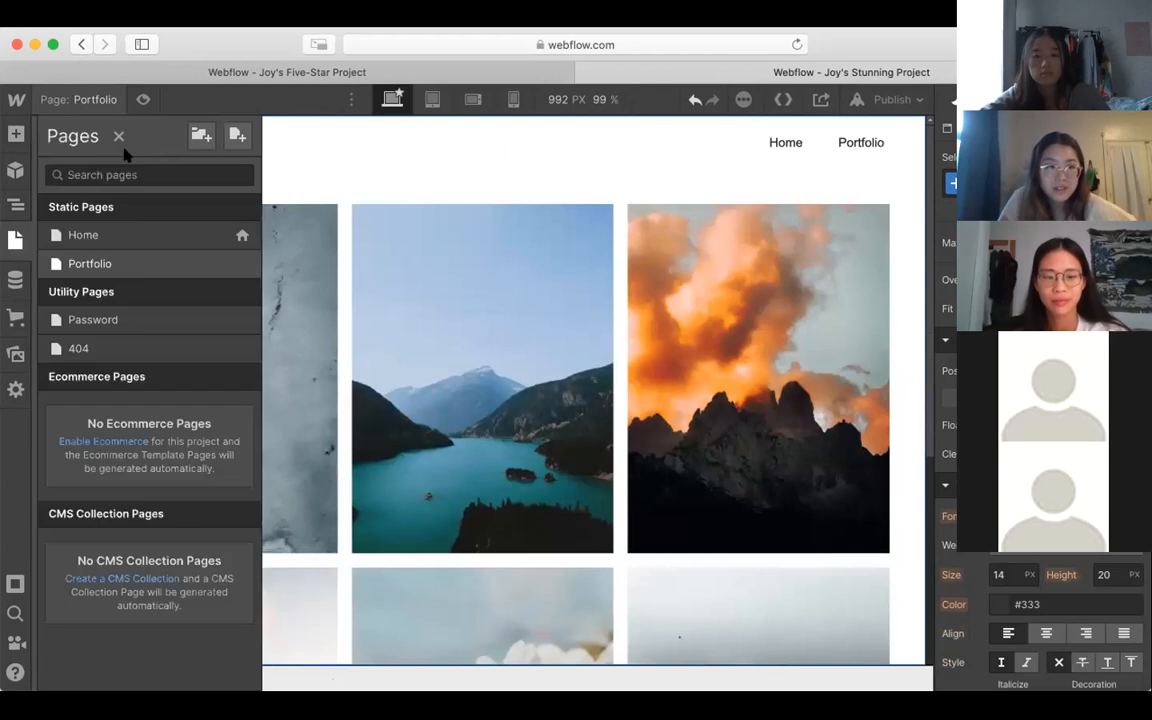
click(157, 242)
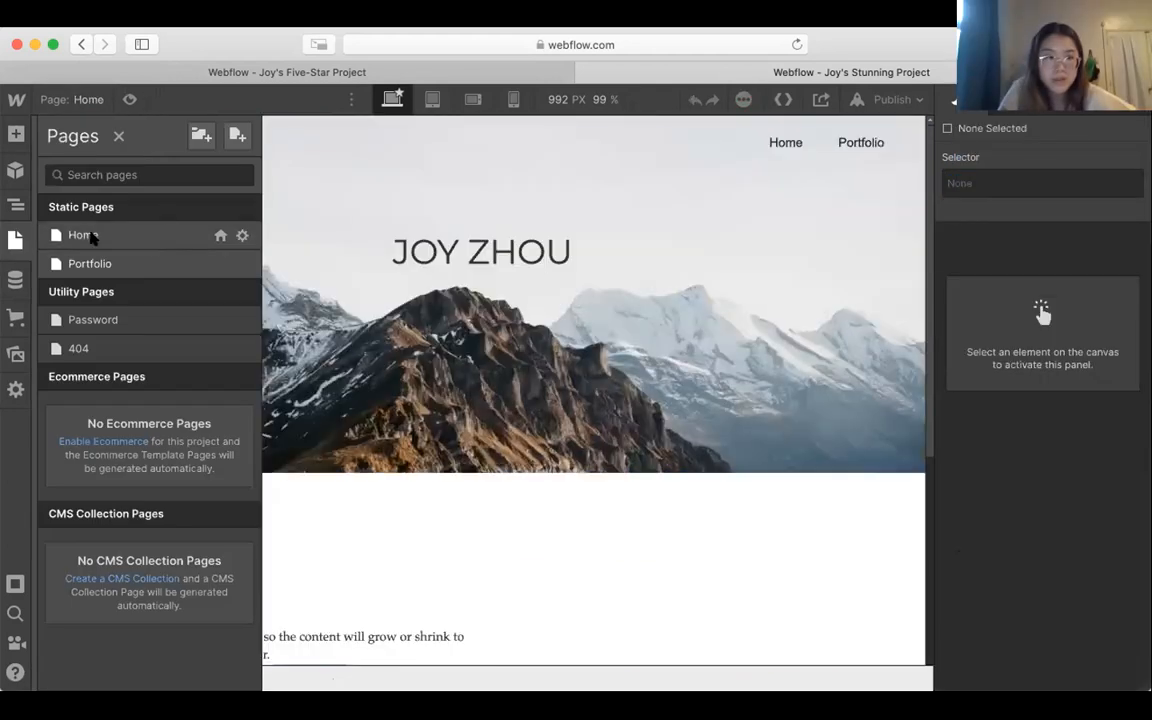
Step: Link the Home page navbar's Portfolio link to the Portfolio page through a page-type link
click(794, 149)
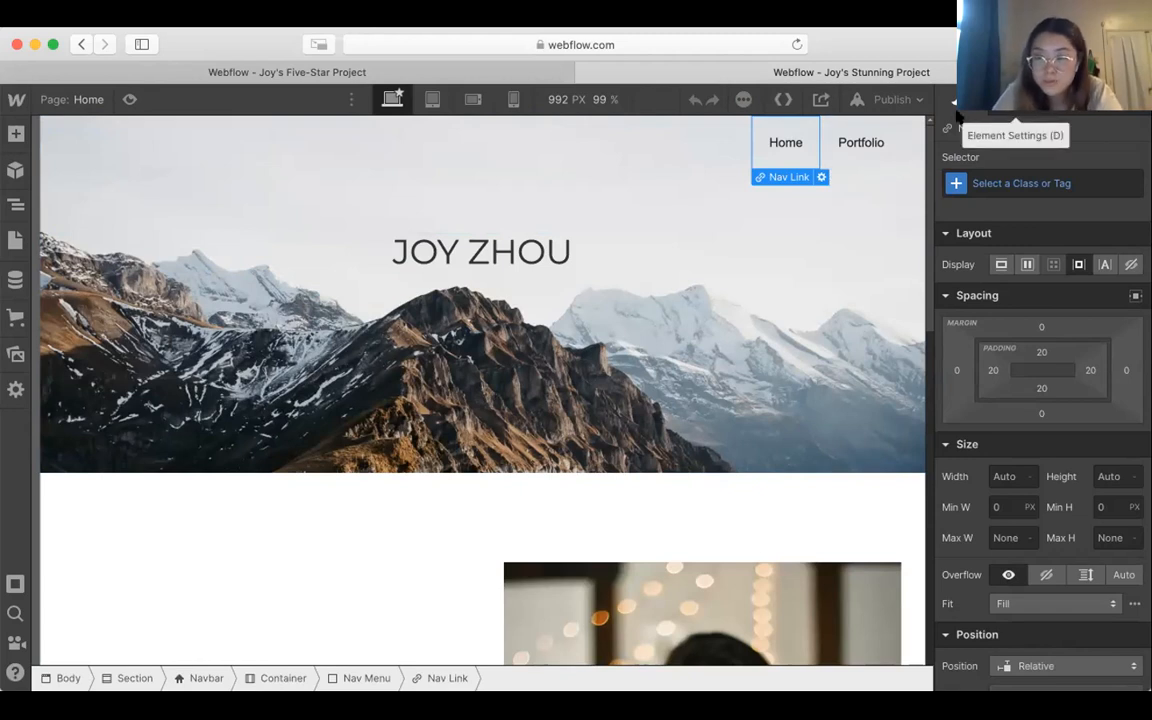
click(869, 149)
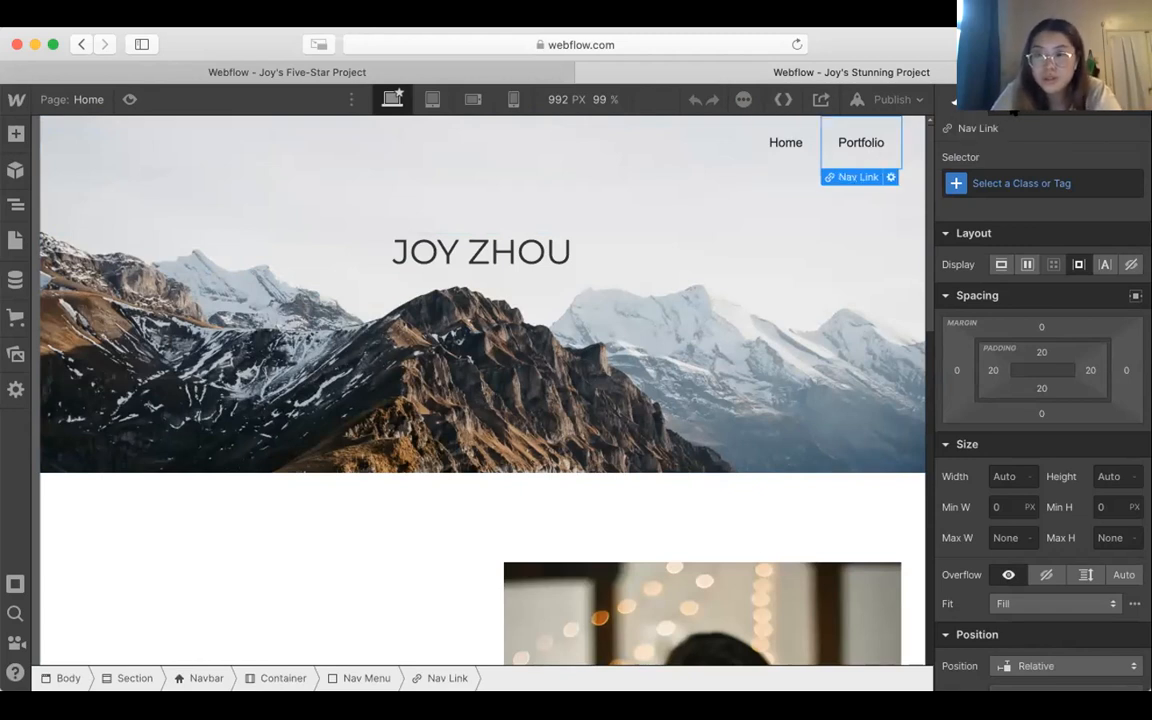
click(1013, 112)
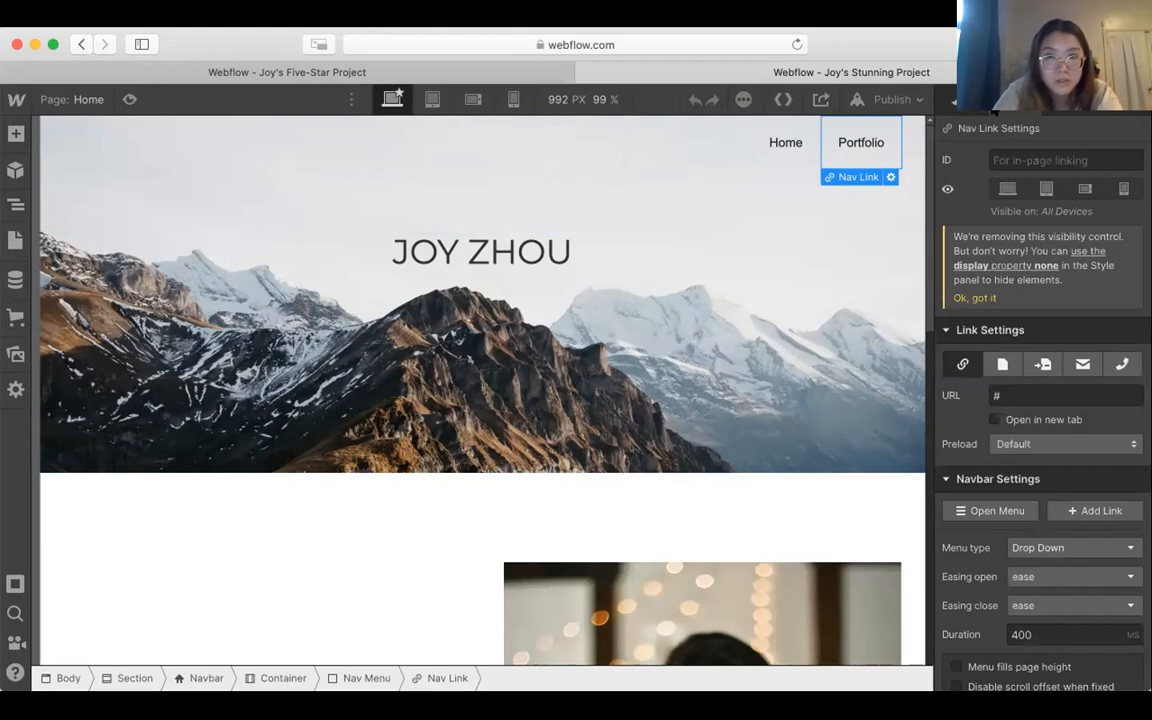
click(954, 102)
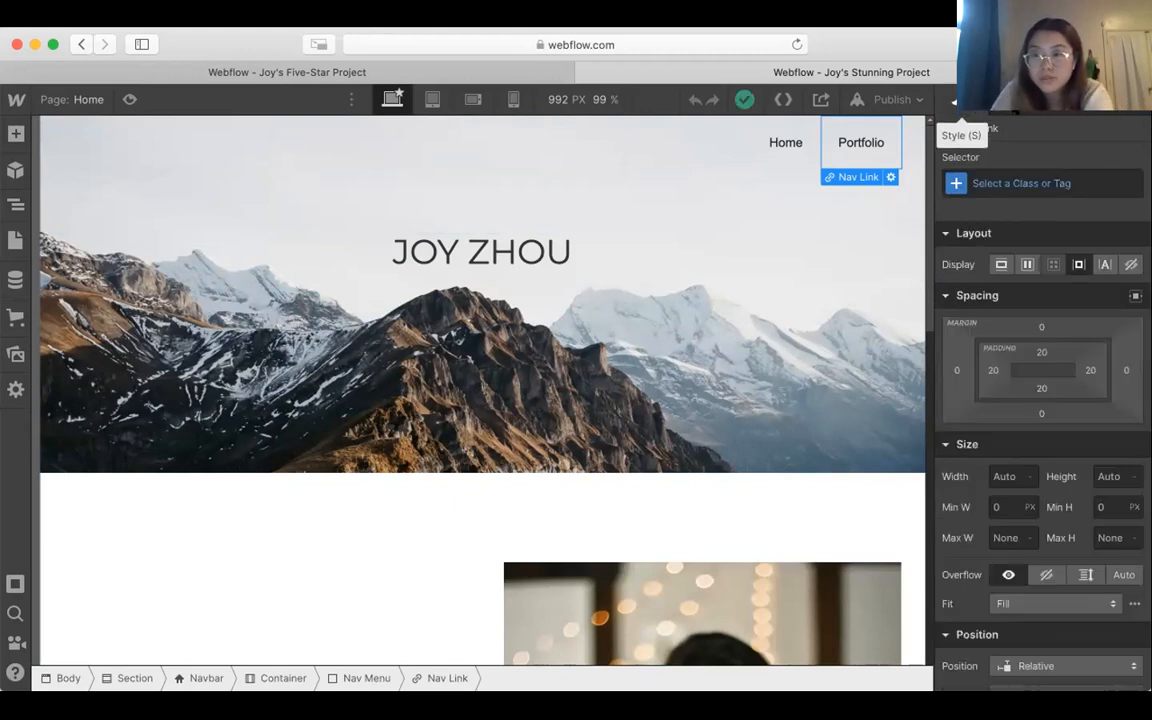
click(1013, 112)
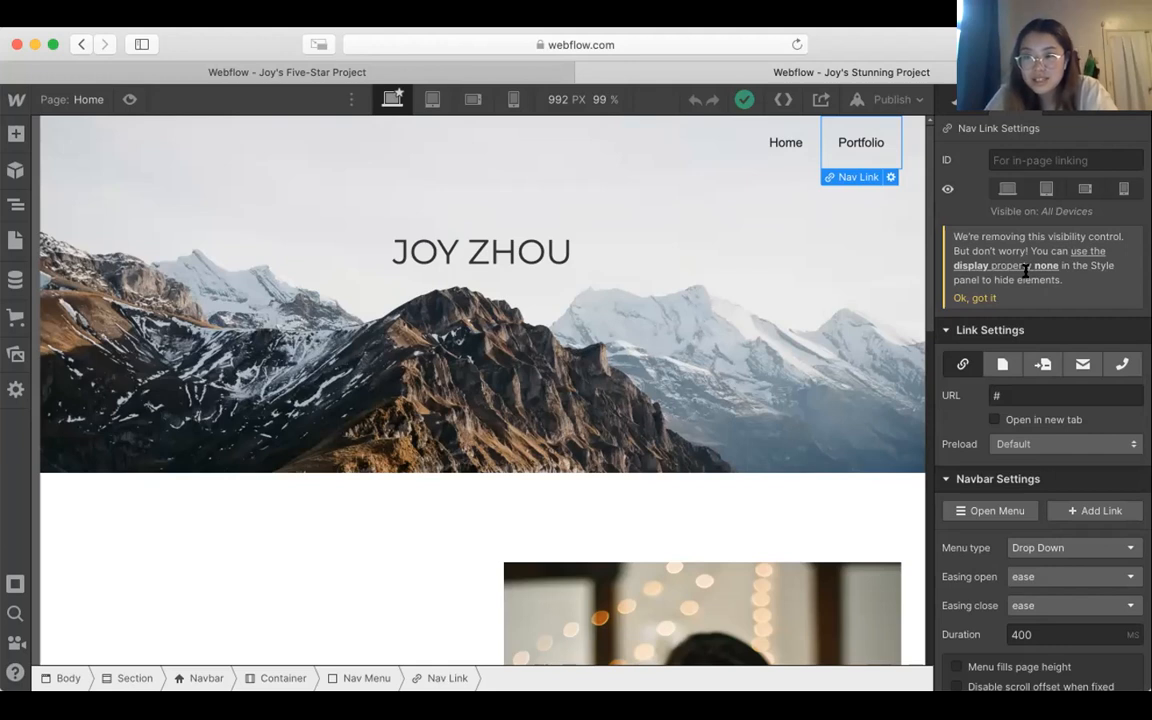
scroll(1040, 300, down, 2)
scroll(1050, 320, up, 2)
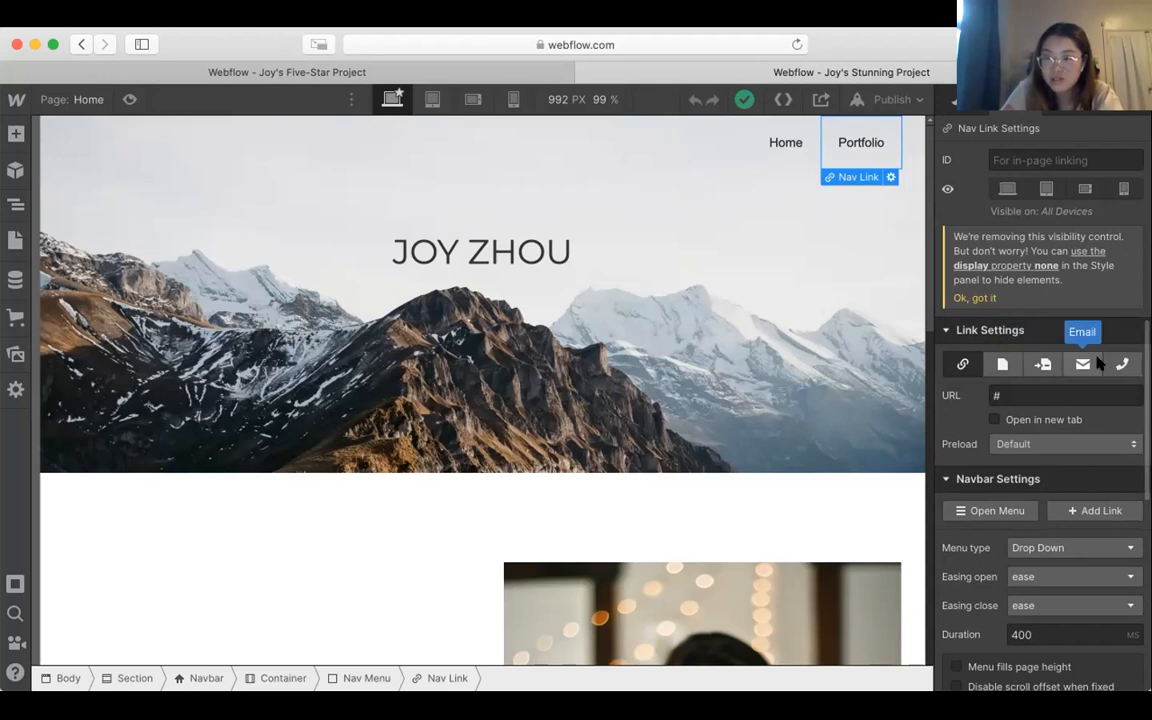
click(1001, 366)
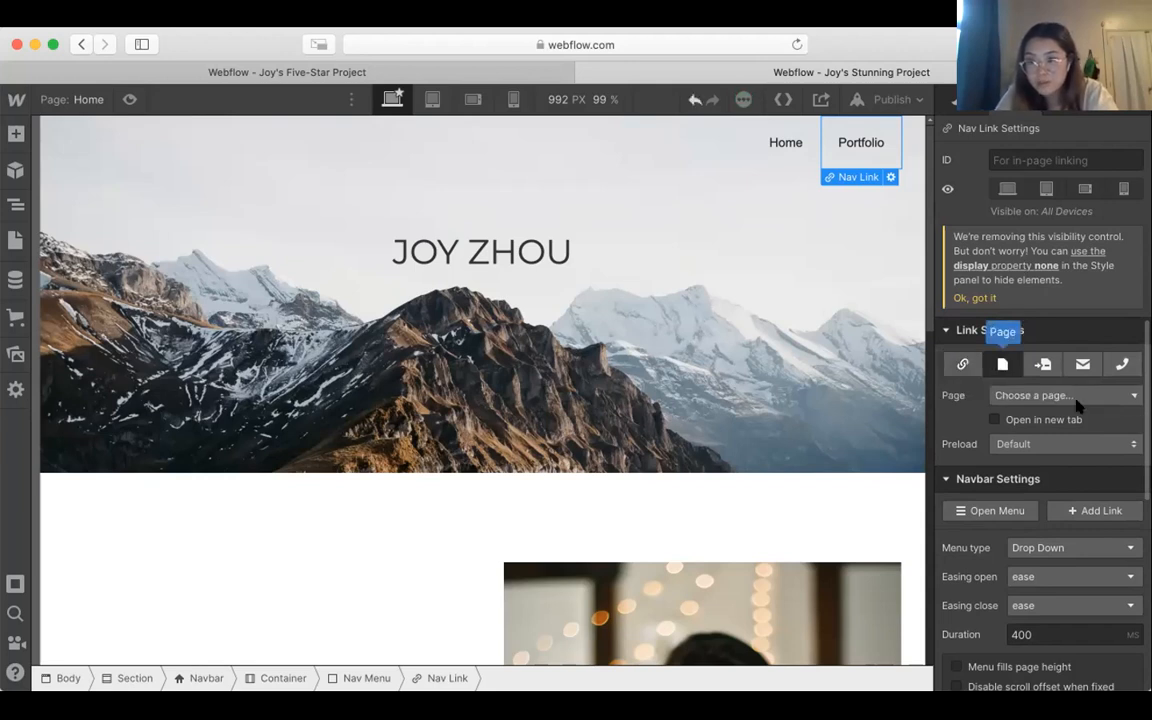
click(1043, 397)
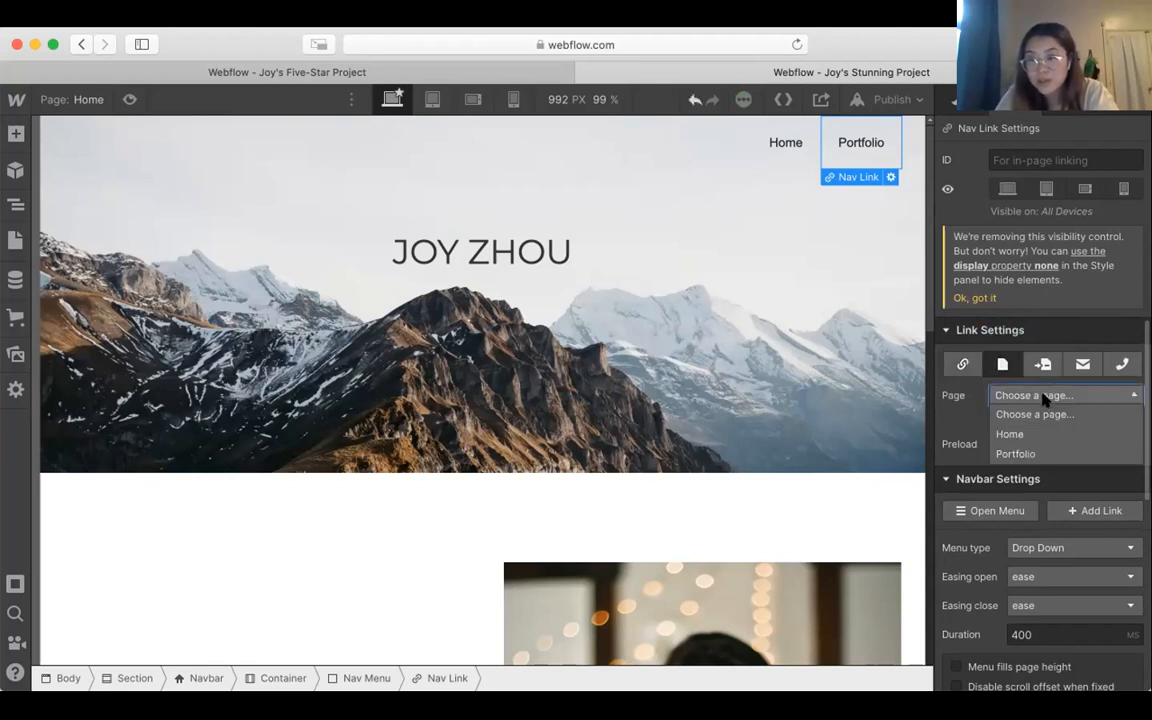
click(1030, 453)
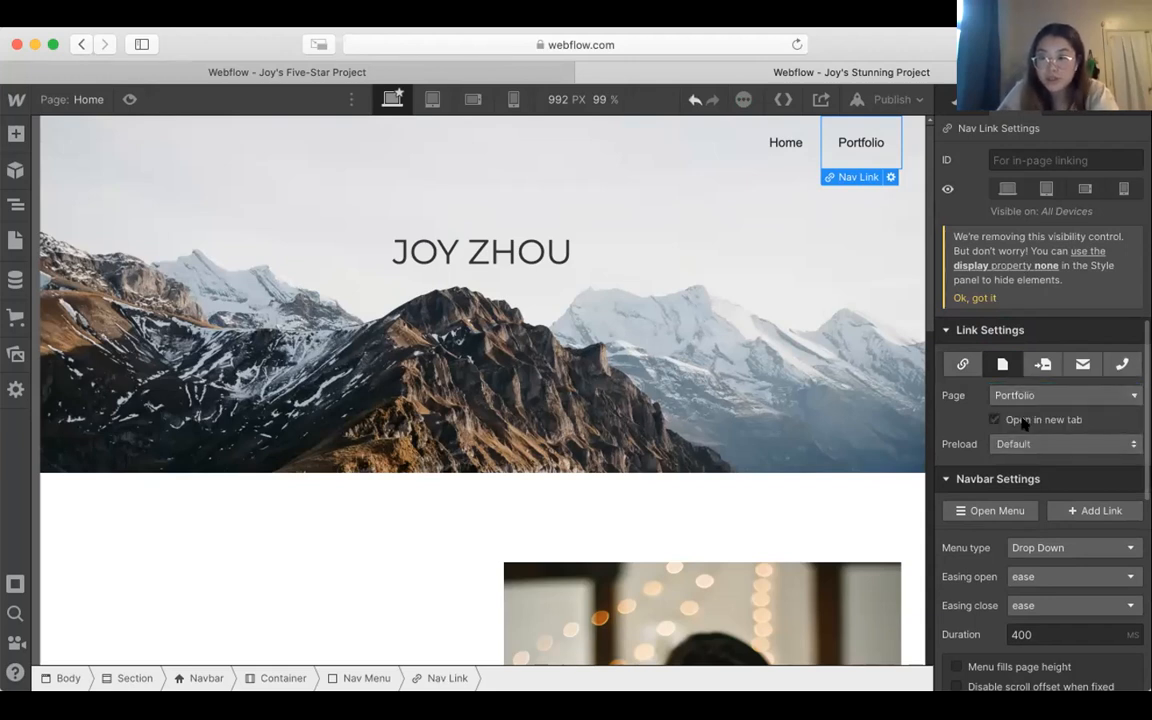
scroll(1023, 423, down, 8)
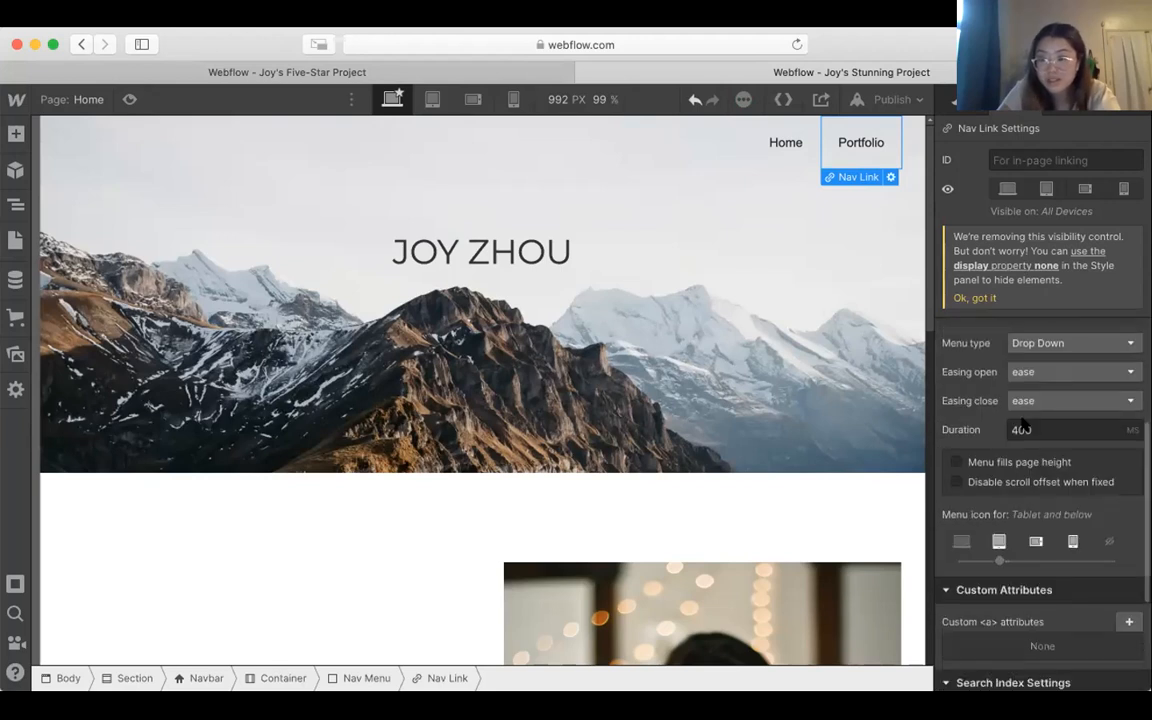
scroll(1023, 430, up, 8)
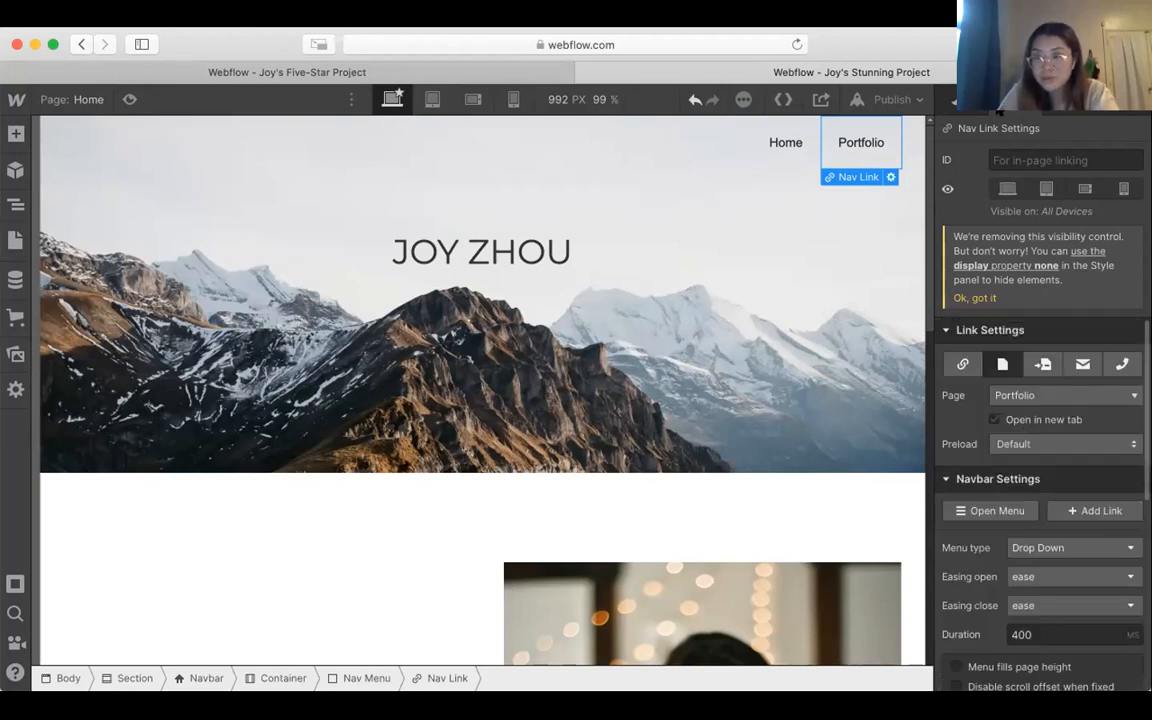
Step: Link the Home page navbar's Home link to the Home page, then select the neighbouring Portfolio link to check its target
click(797, 146)
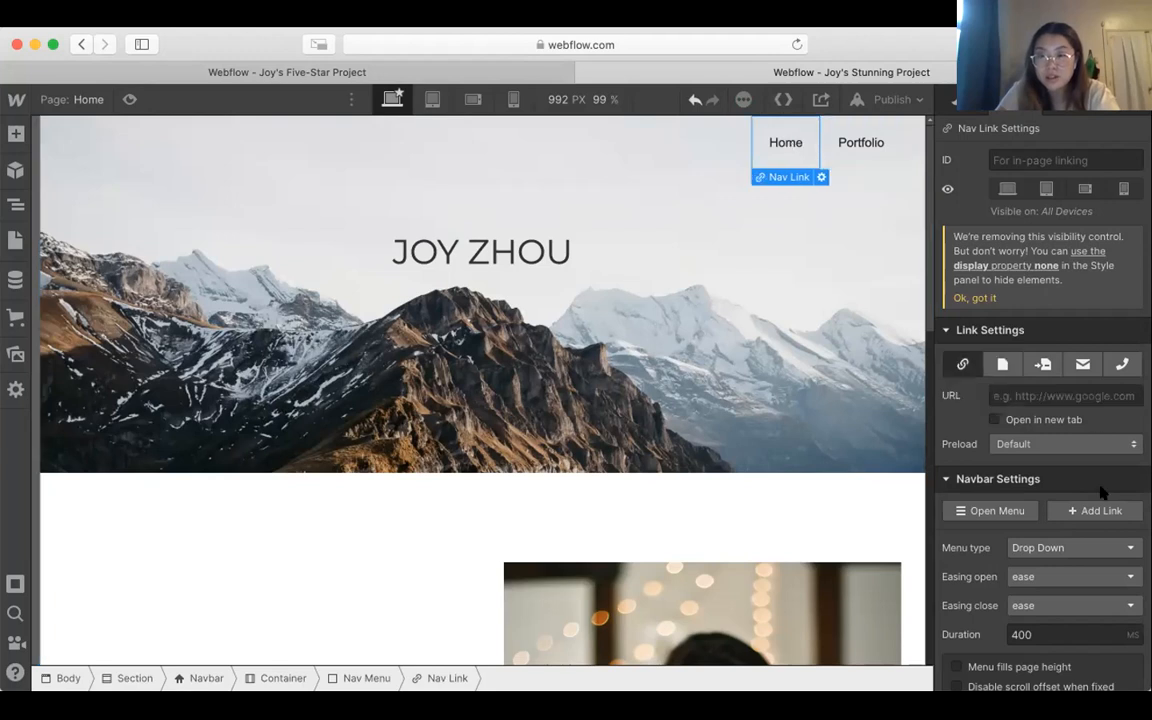
click(999, 364)
click(1025, 395)
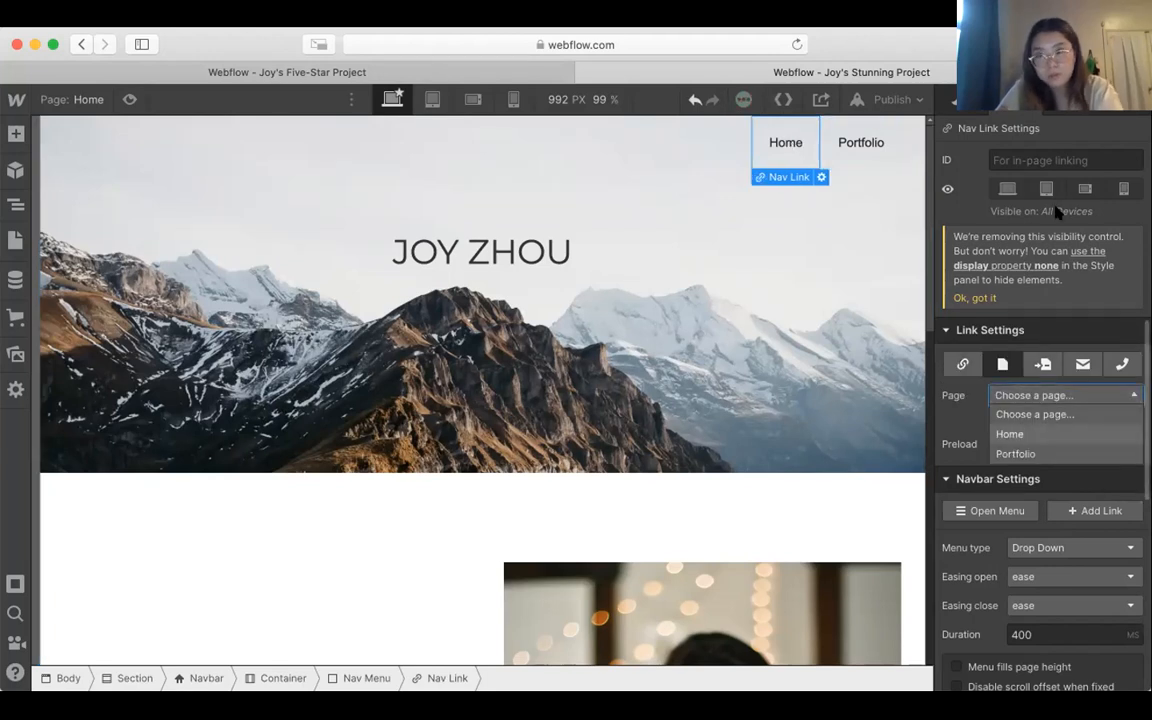
click(1020, 433)
click(1069, 104)
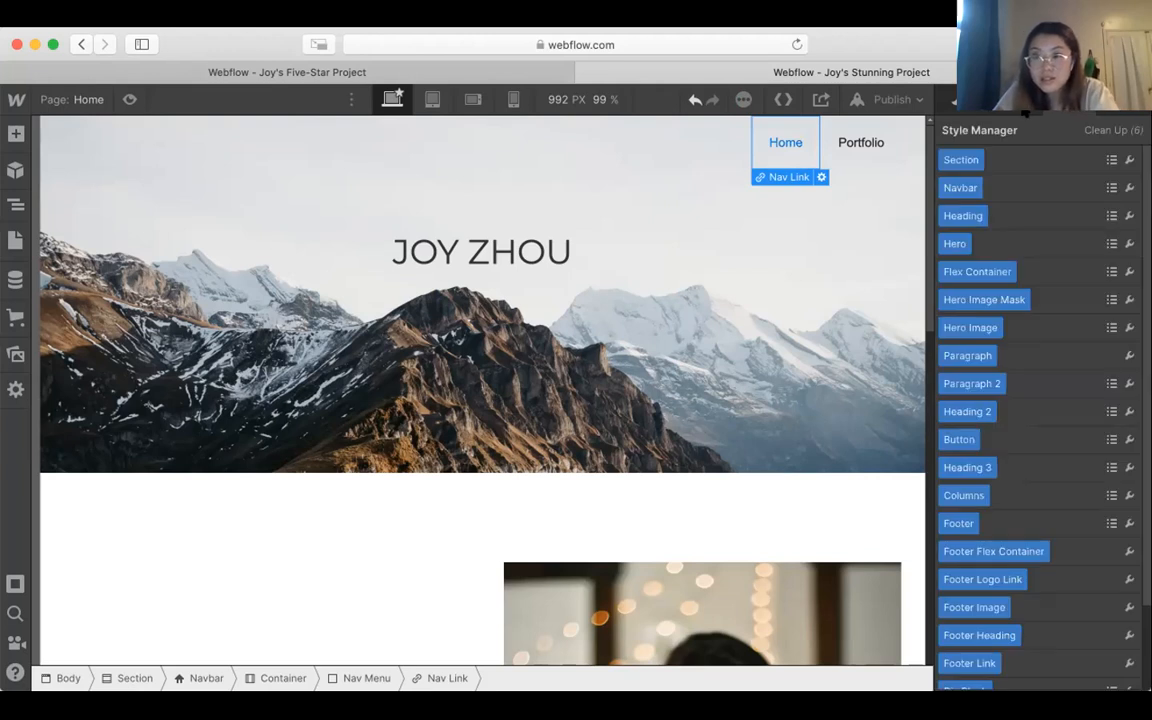
click(1025, 106)
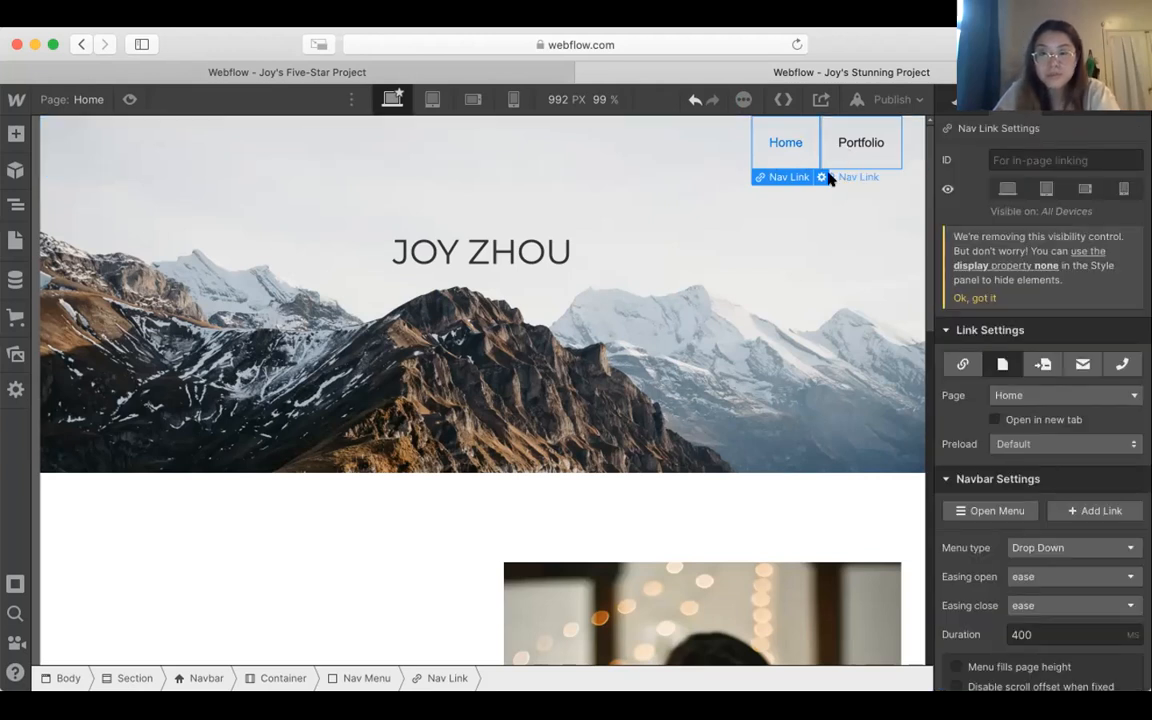
click(850, 148)
Step: Open the Portfolio page and link its navbar's Home link to the Home page
click(15, 240)
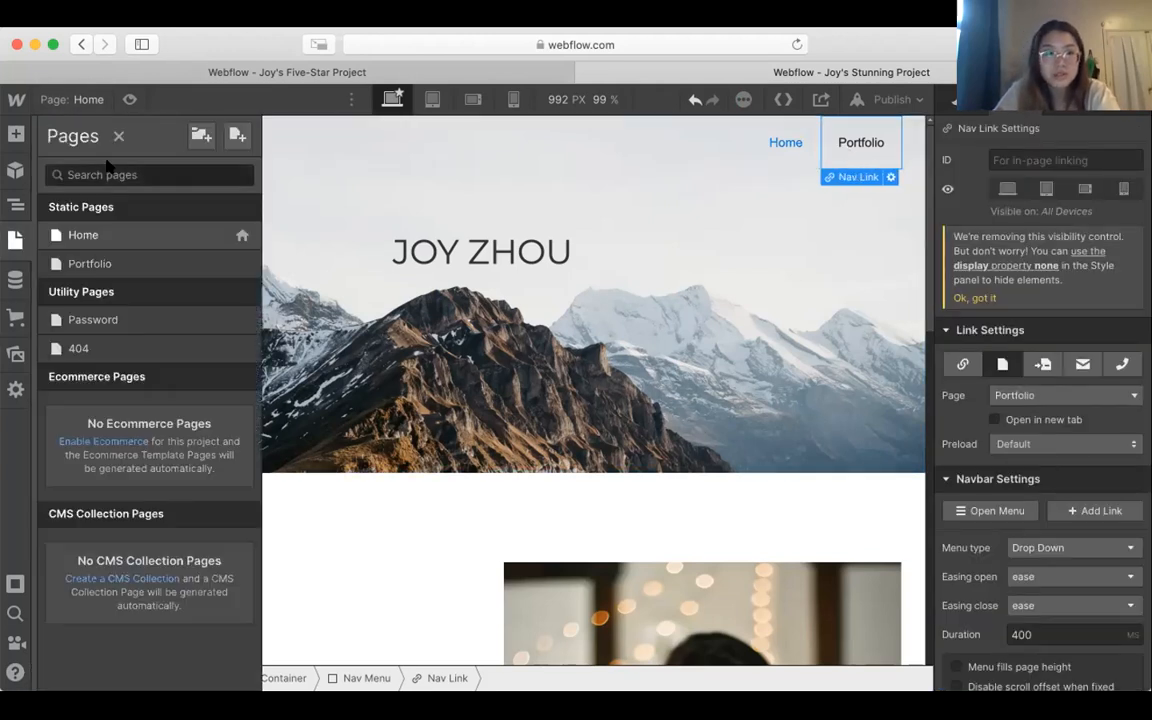
click(112, 263)
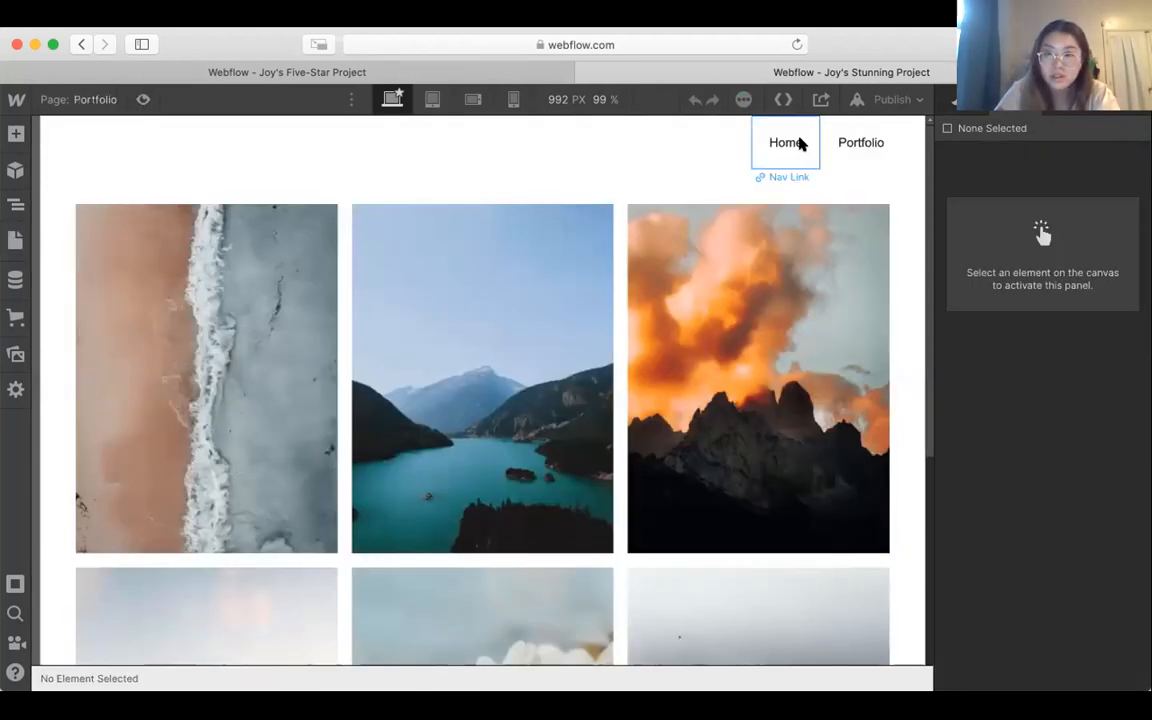
click(800, 145)
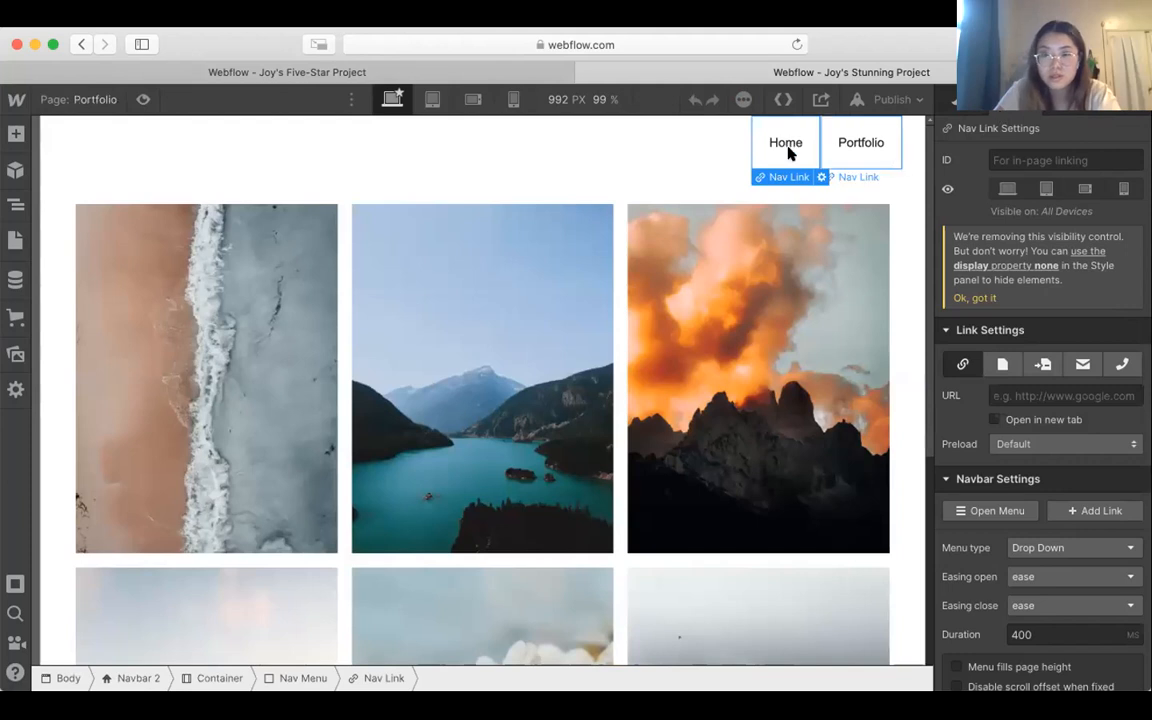
click(968, 104)
click(1012, 104)
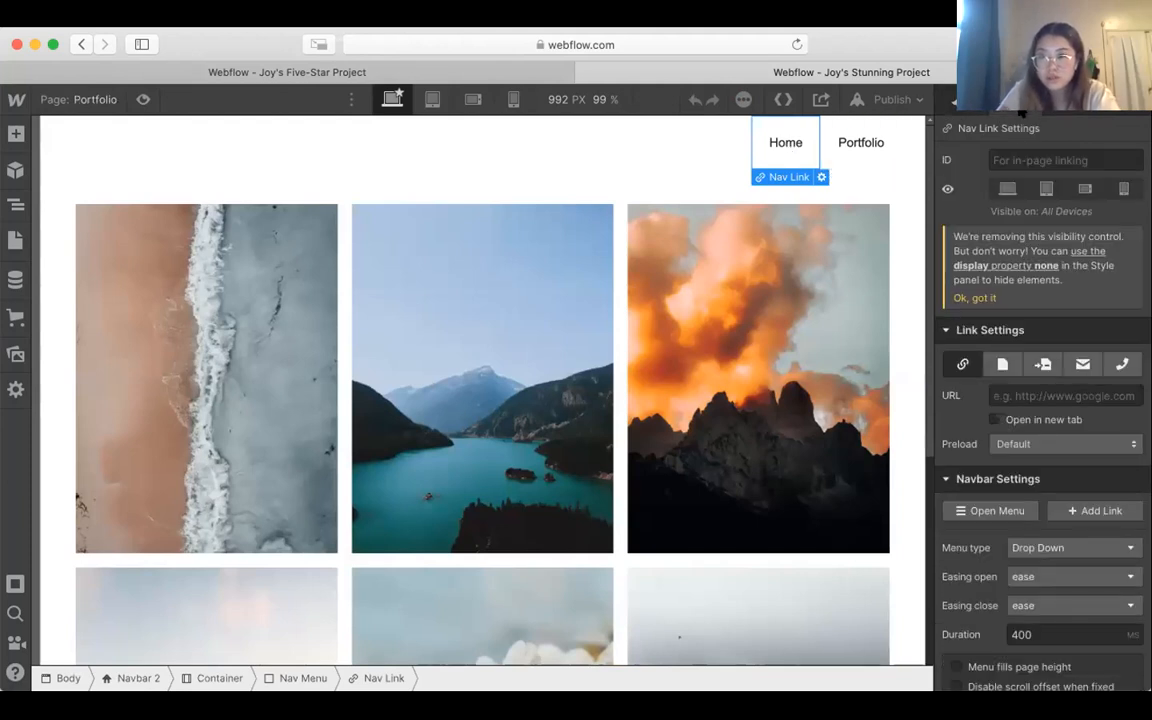
click(993, 366)
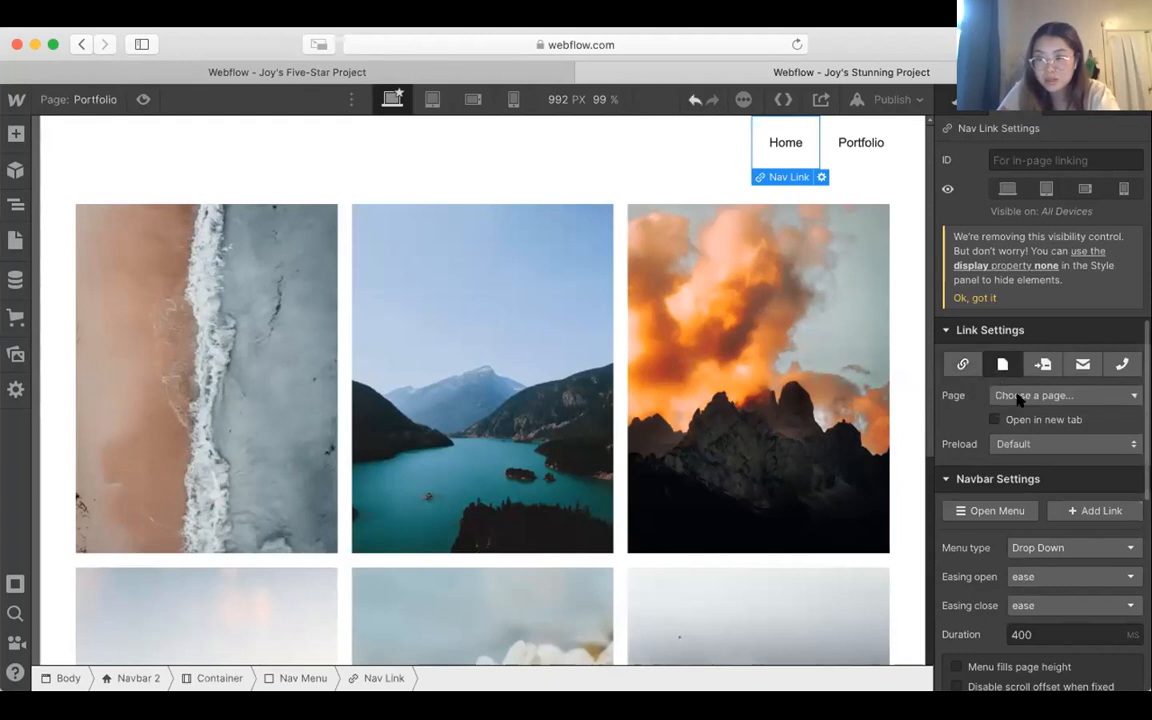
click(1030, 396)
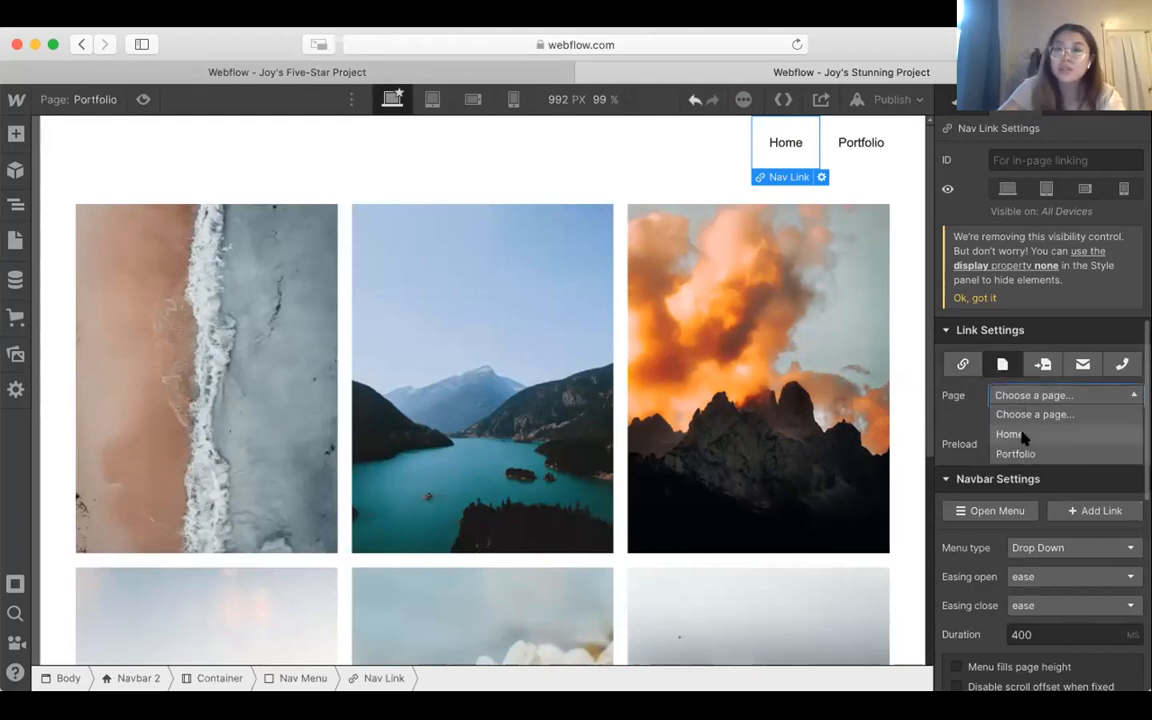
click(1010, 434)
Step: Link the Portfolio page navbar's Portfolio link to the Portfolio page and deselect the link
click(858, 142)
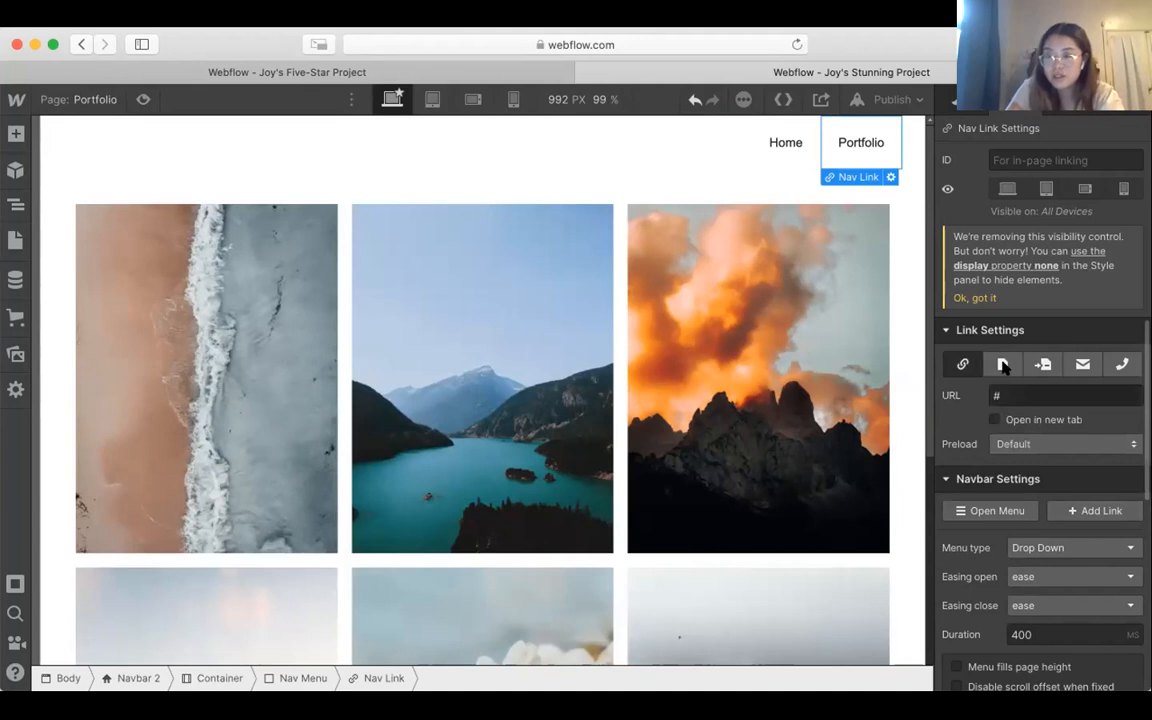
click(1003, 366)
click(1030, 396)
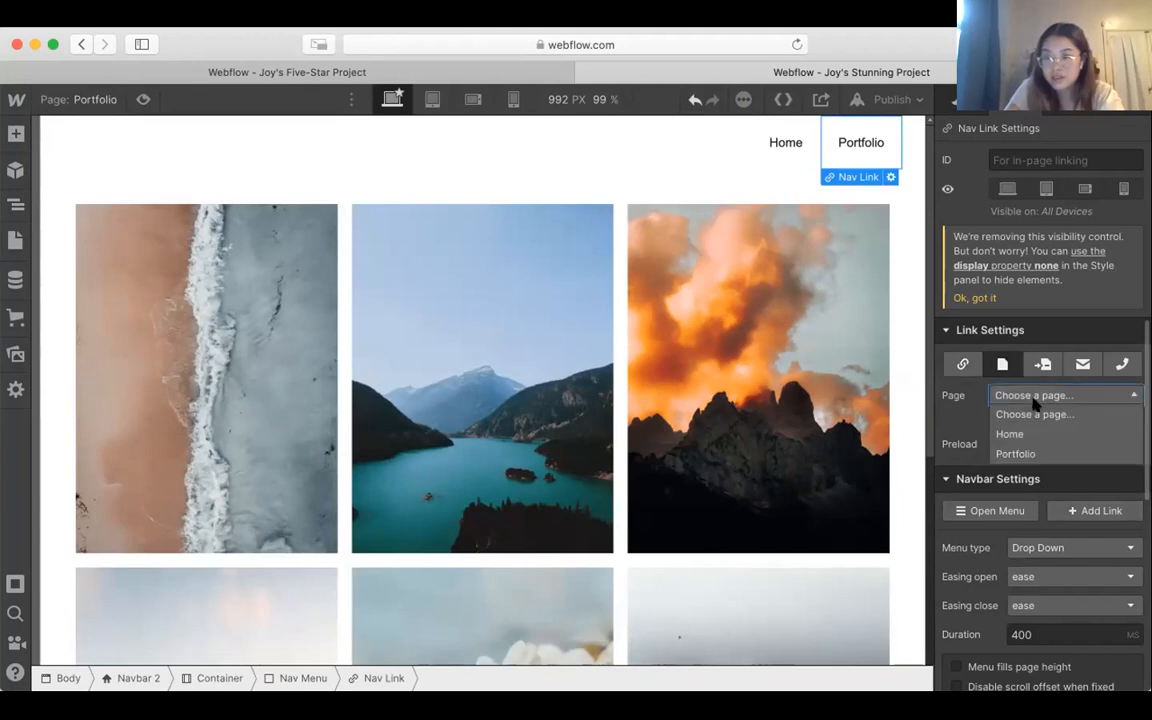
click(1033, 454)
click(900, 218)
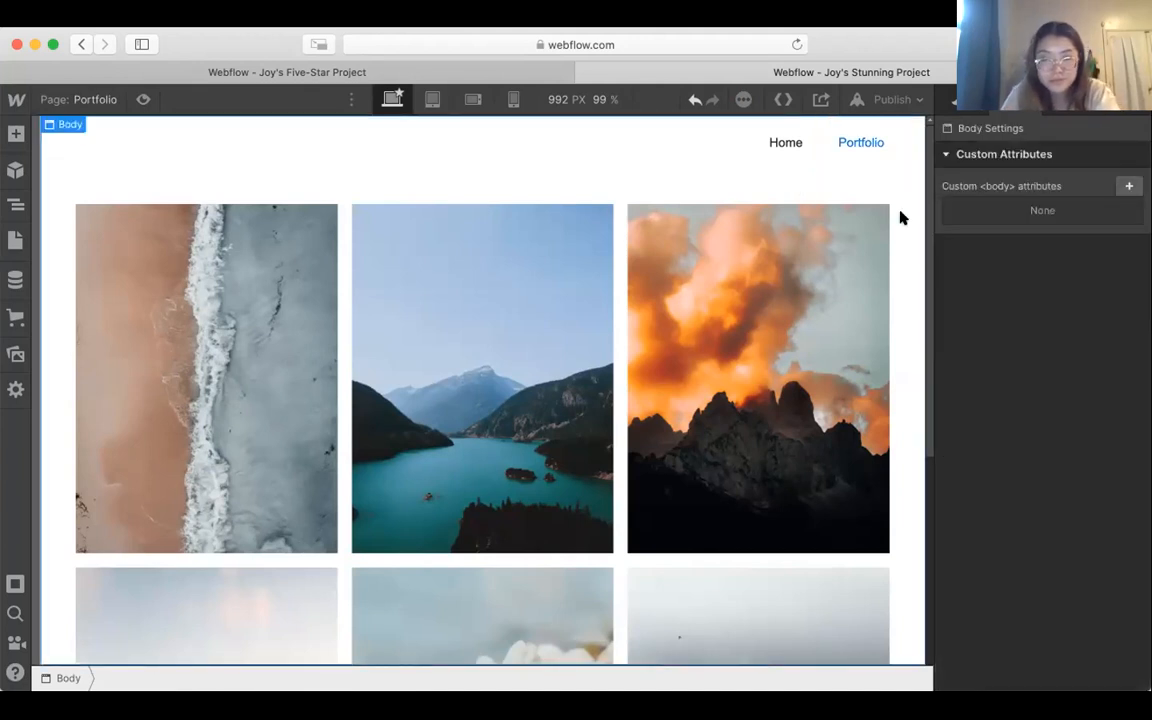
Step: Return to the Home page and review its sections from the hero image down to the footer
click(100, 99)
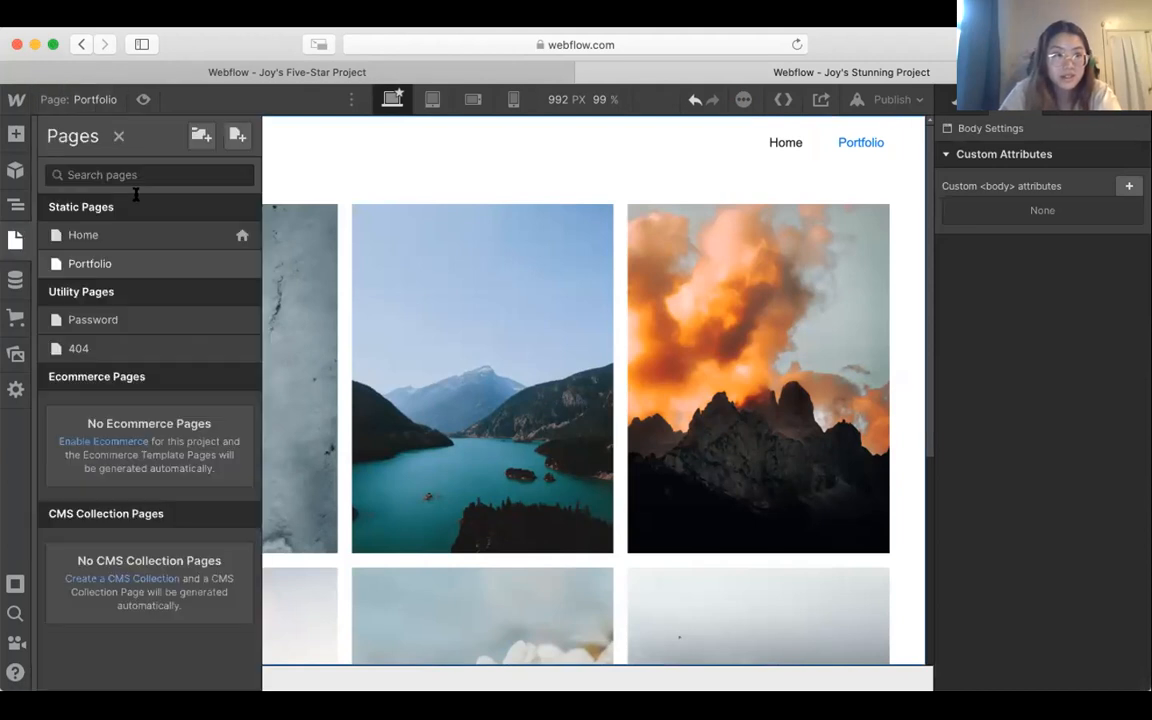
click(140, 233)
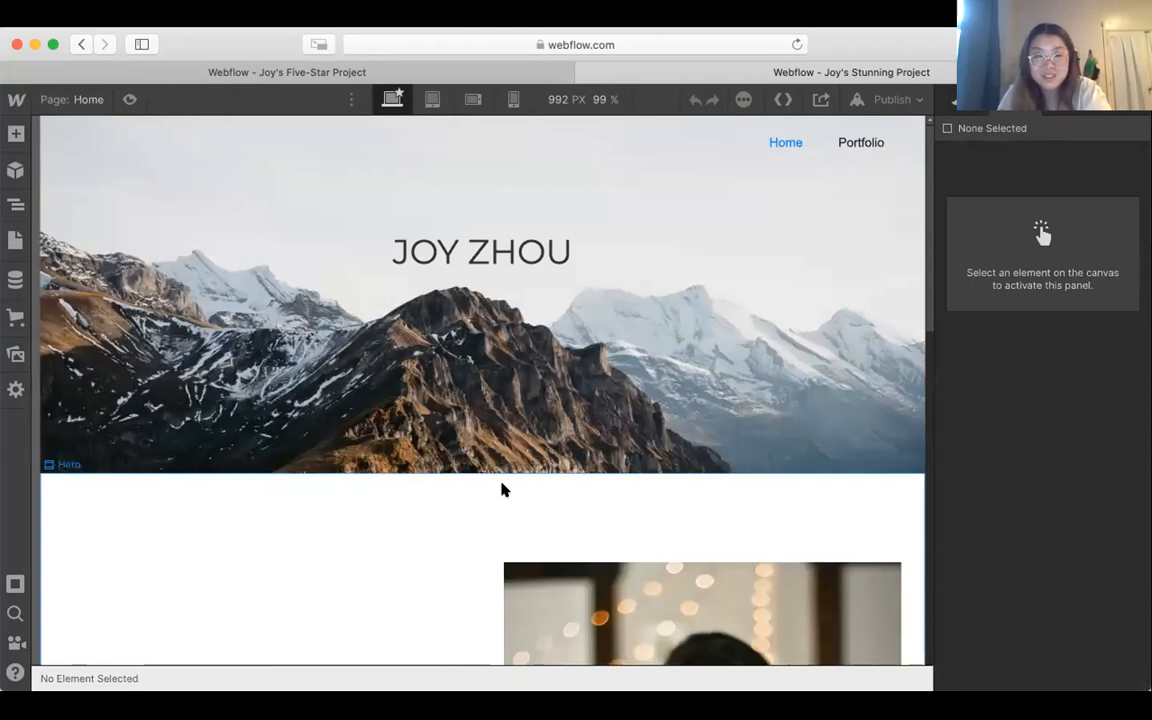
scroll(503, 489, down, 10)
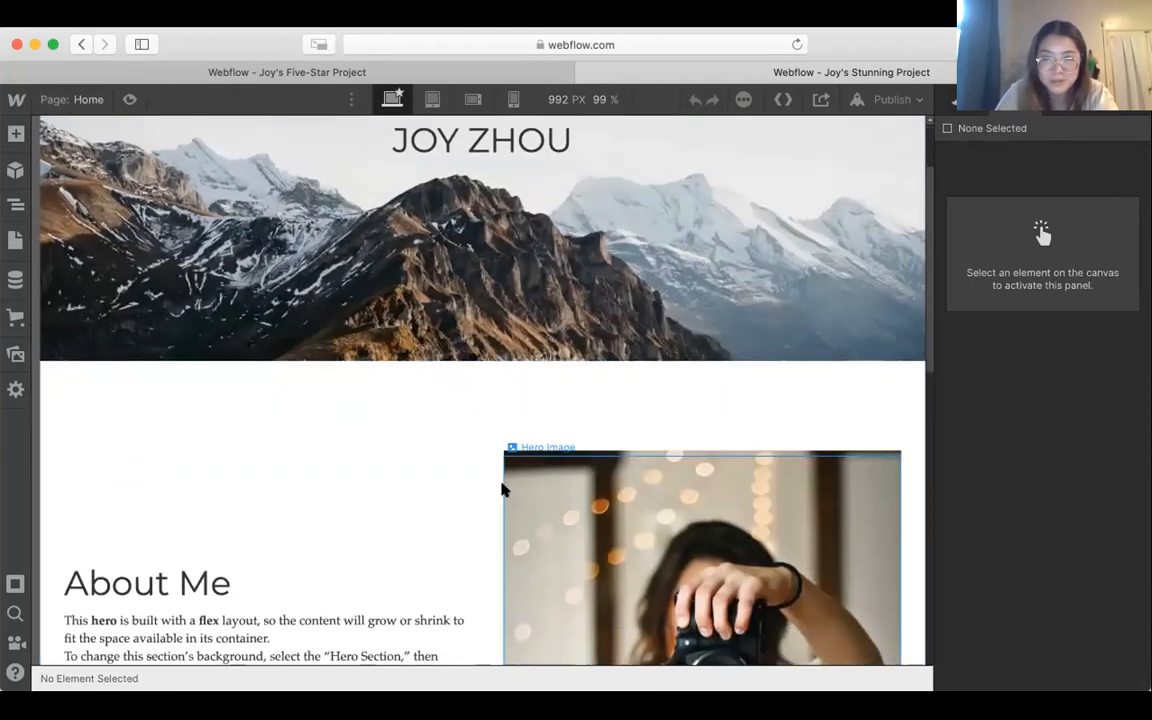
scroll(503, 489, down, 3)
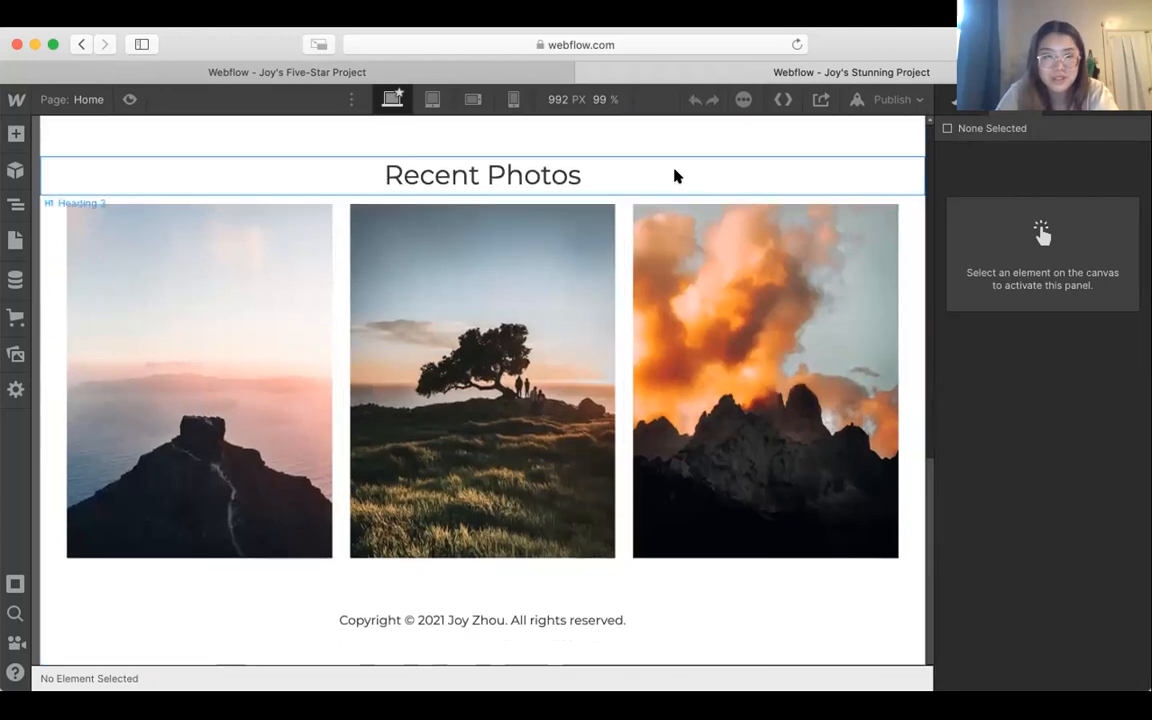
scroll(673, 175, up, 5)
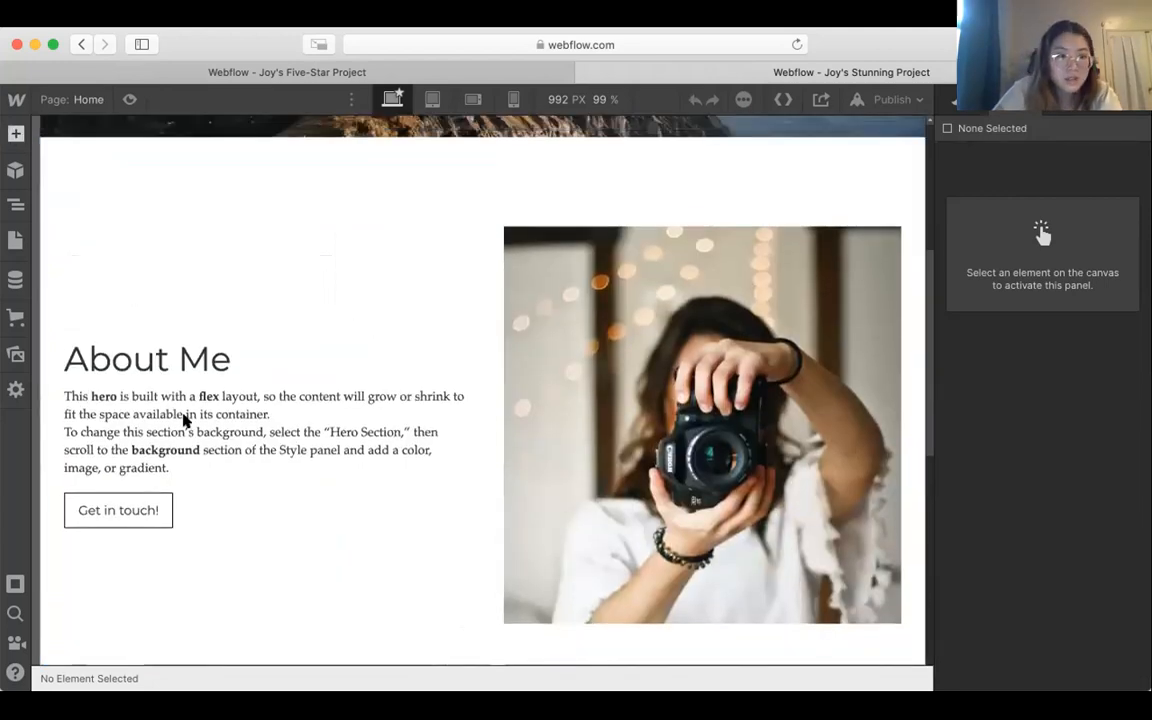
Step: Browse the elements available for adding, from the basic and typography groups to media, forms and components
key(a)
scroll(167, 442, down, 2)
scroll(167, 442, down, 2)
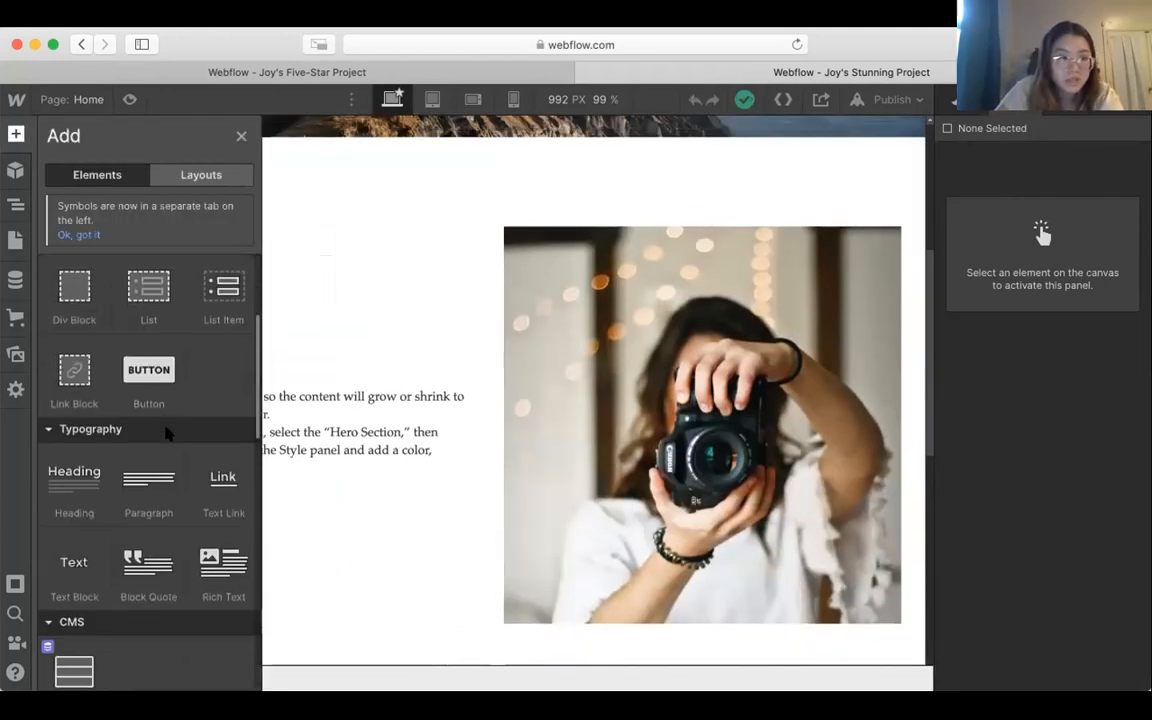
scroll(125, 421, down, 6)
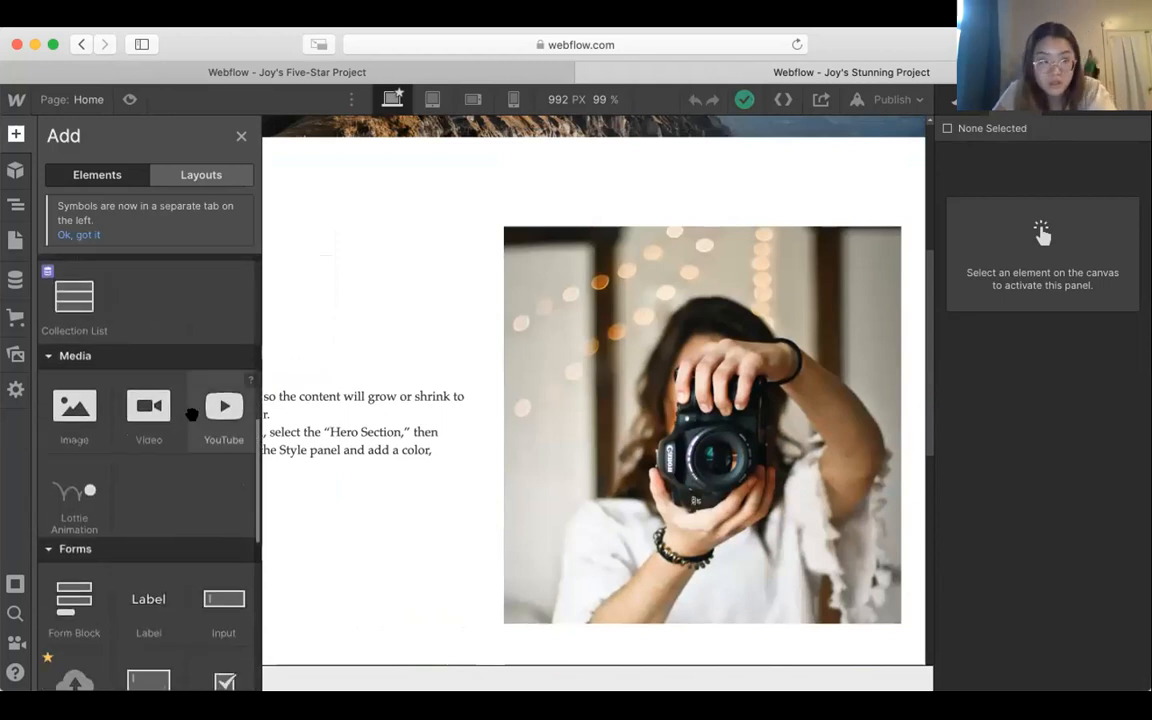
scroll(120, 440, down, 5)
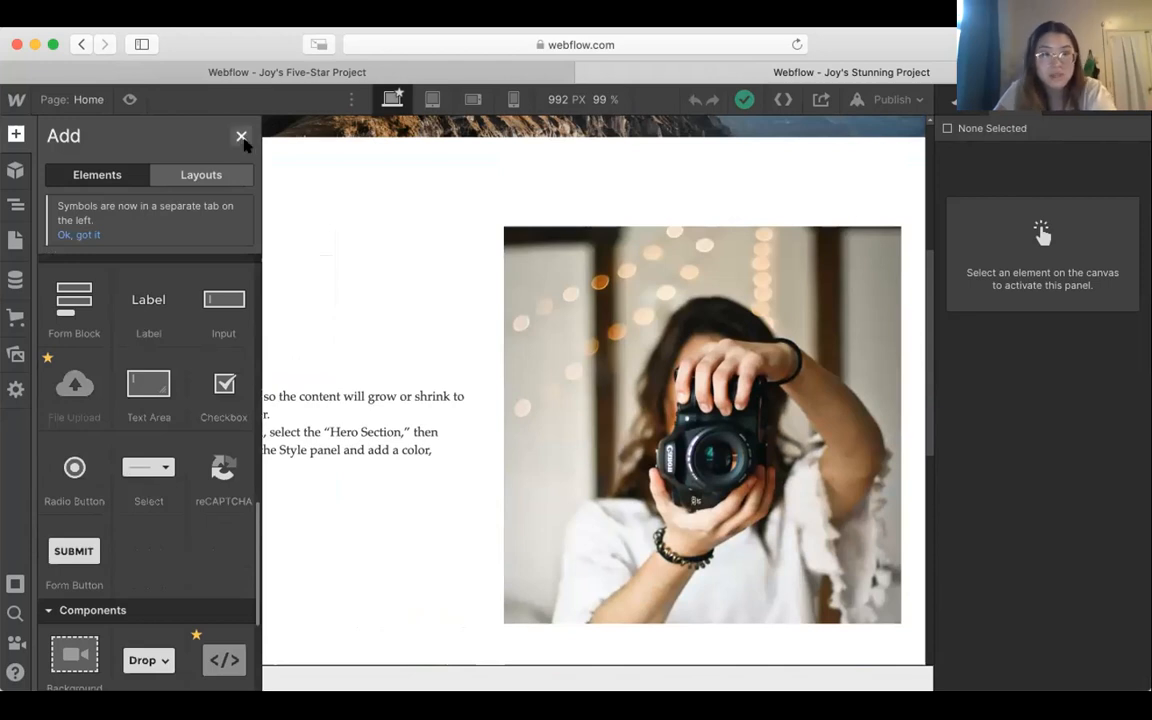
Step: Close the element library, preview the site, and test the navbar links by going to Portfolio and back to Home
click(241, 137)
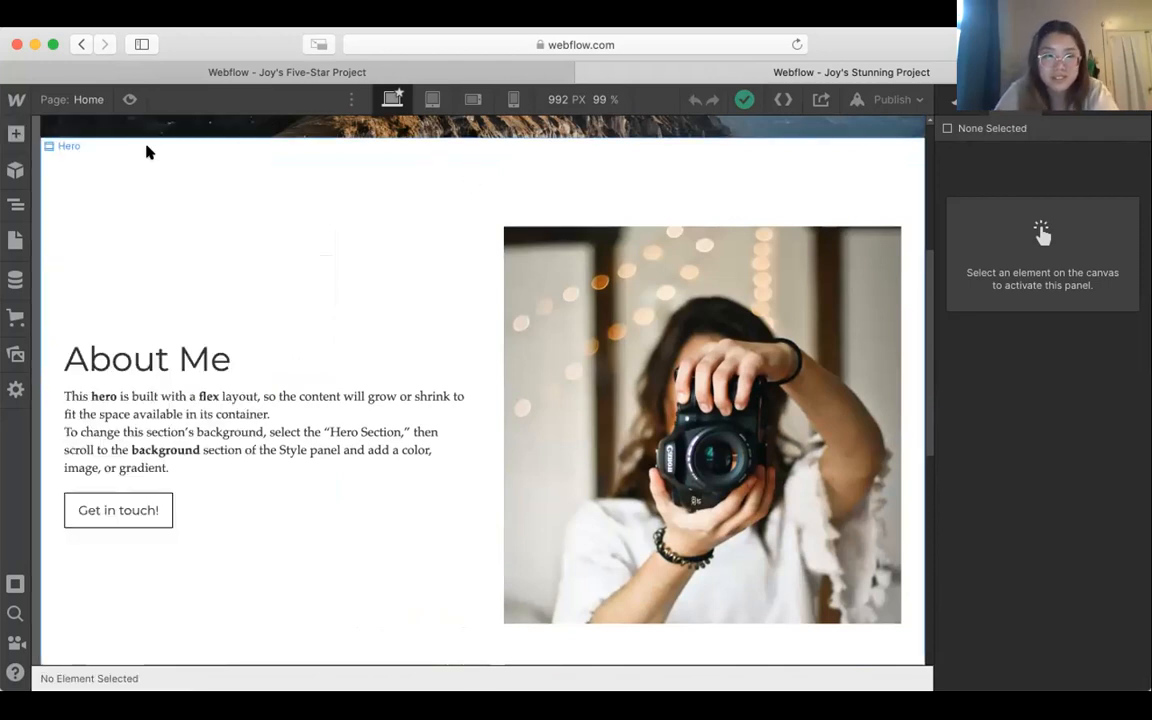
scroll(182, 230, up, 1)
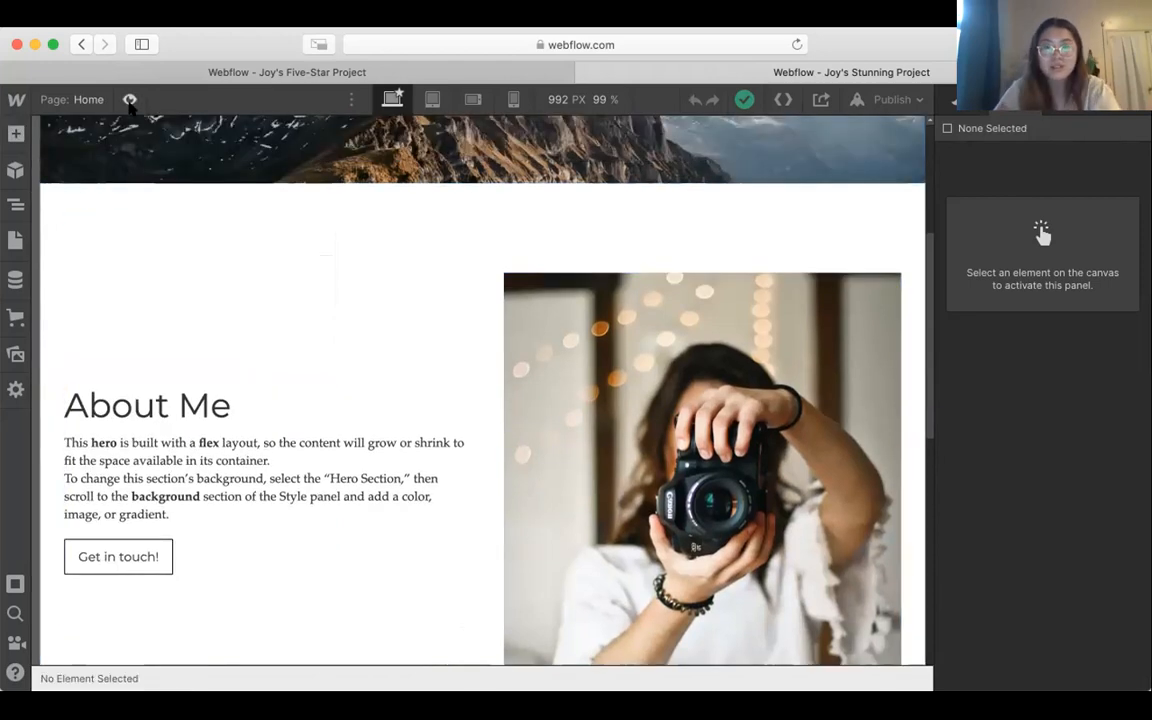
click(130, 100)
scroll(571, 409, up, 5)
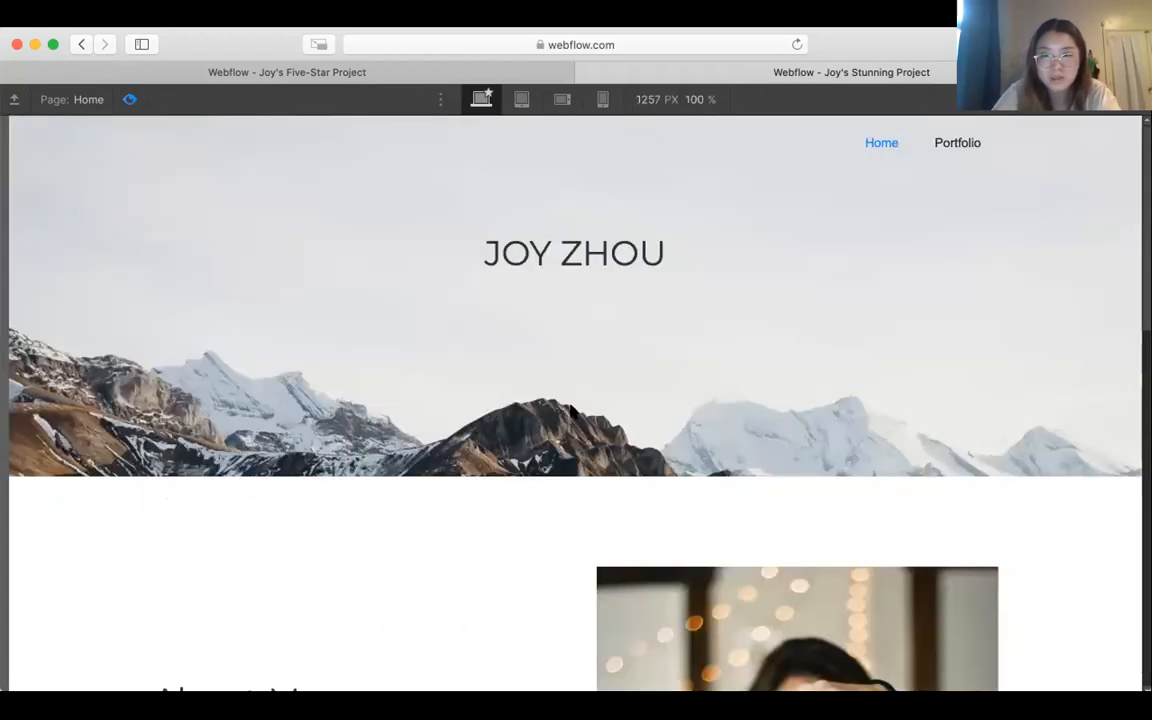
click(957, 143)
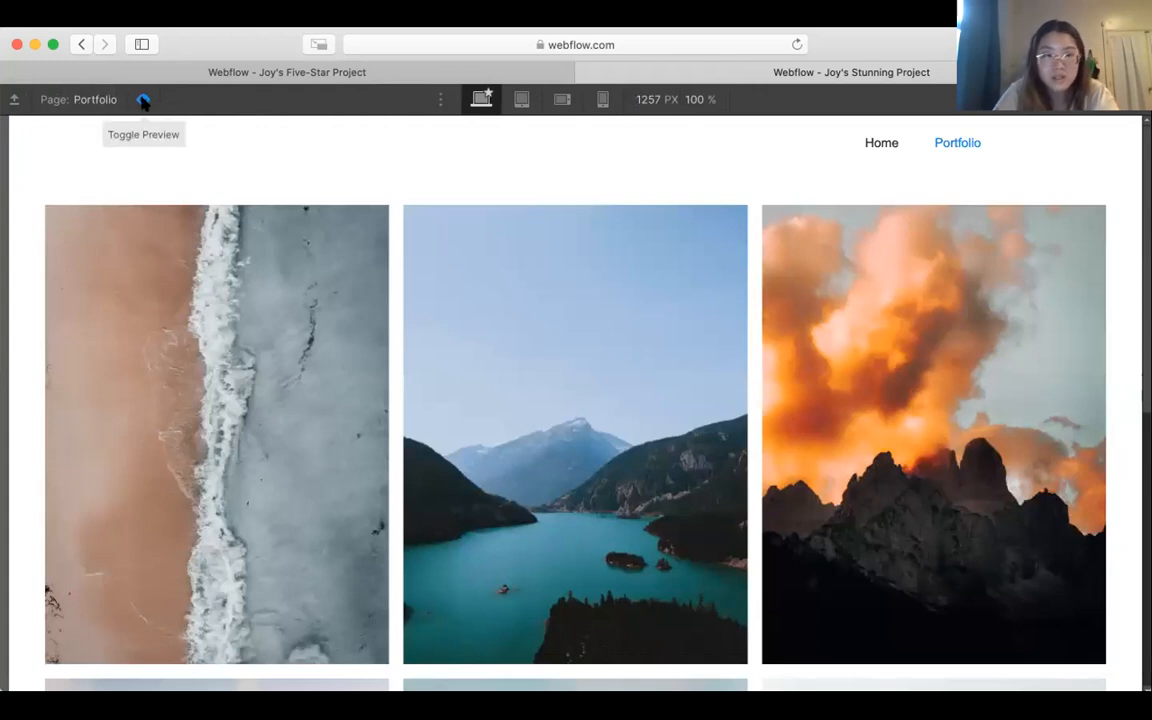
click(878, 144)
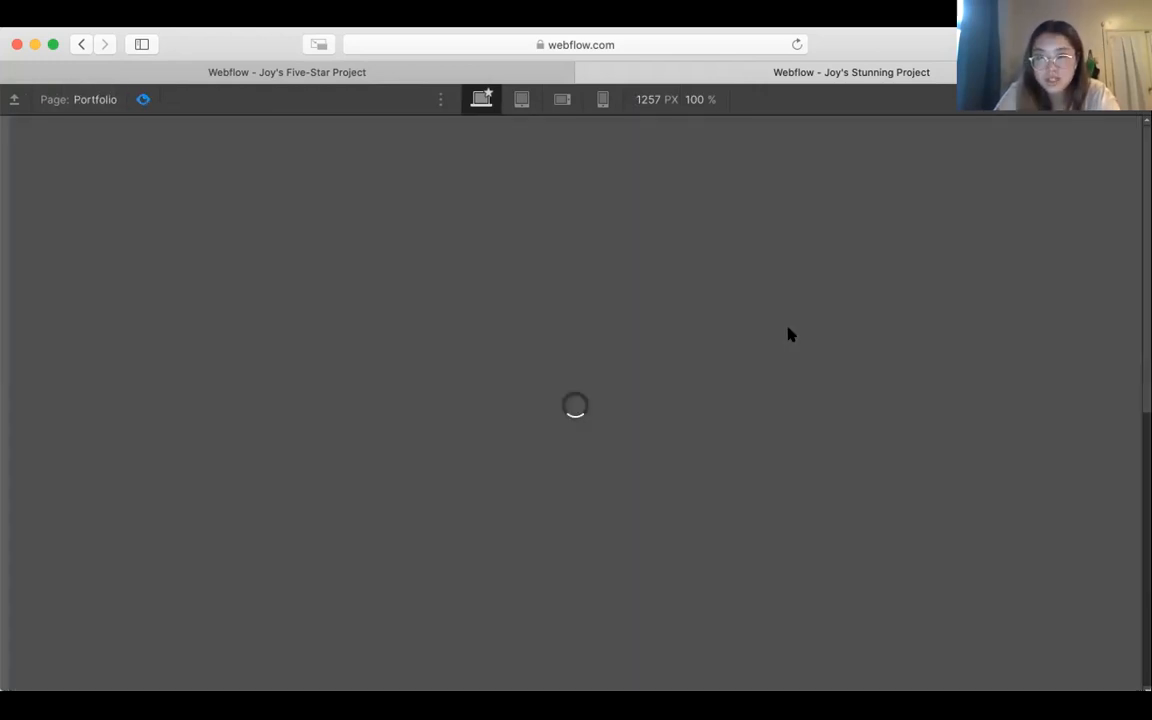
Step: Review the previewed Home page's hero image, About Me section and Recent Photos heading
scroll(790, 334, down, 5)
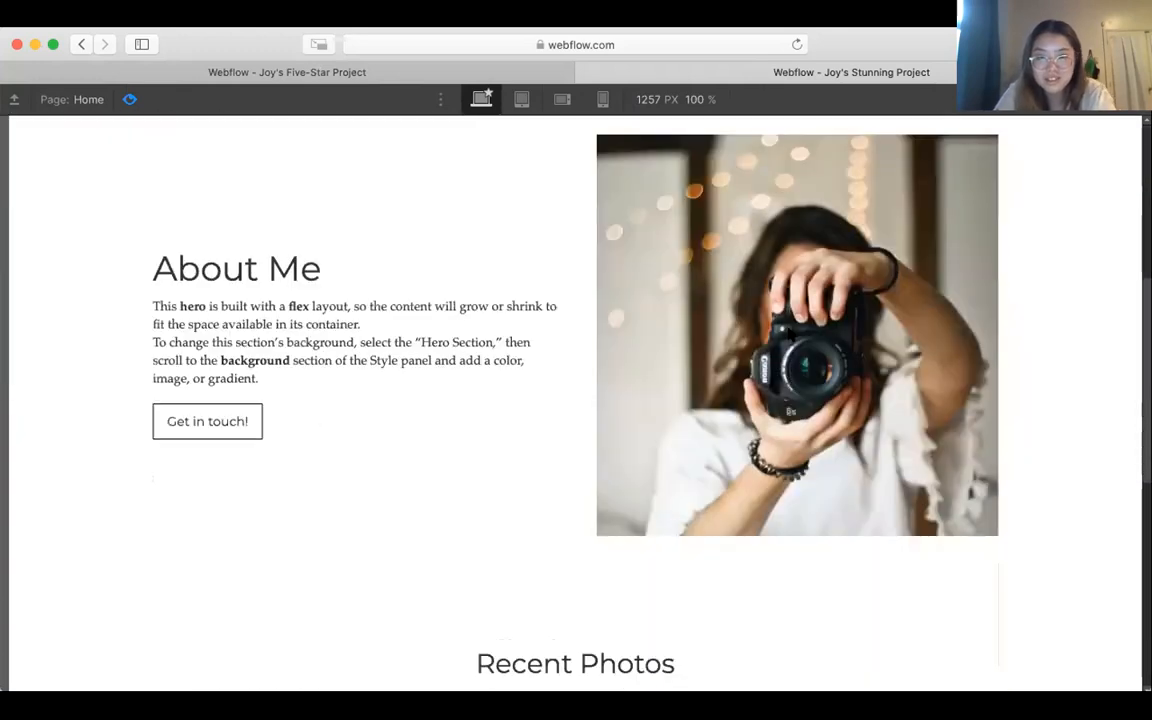
scroll(790, 333, down, 6)
scroll(790, 333, up, 6)
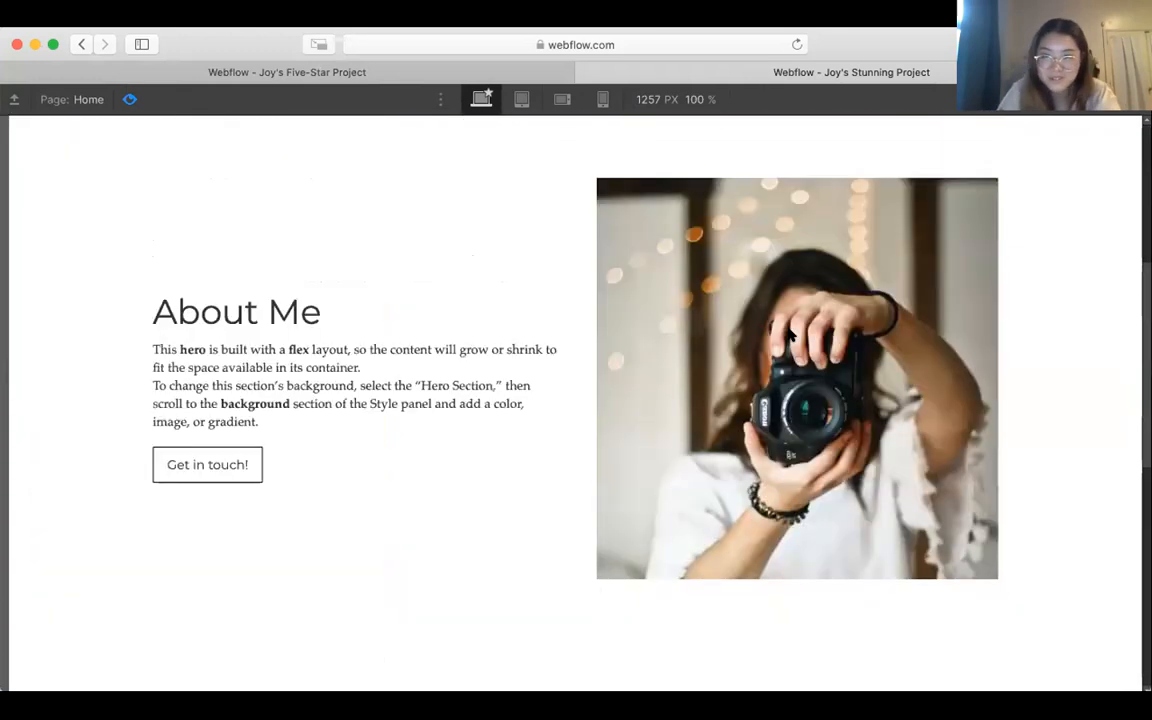
scroll(790, 335, up, 5)
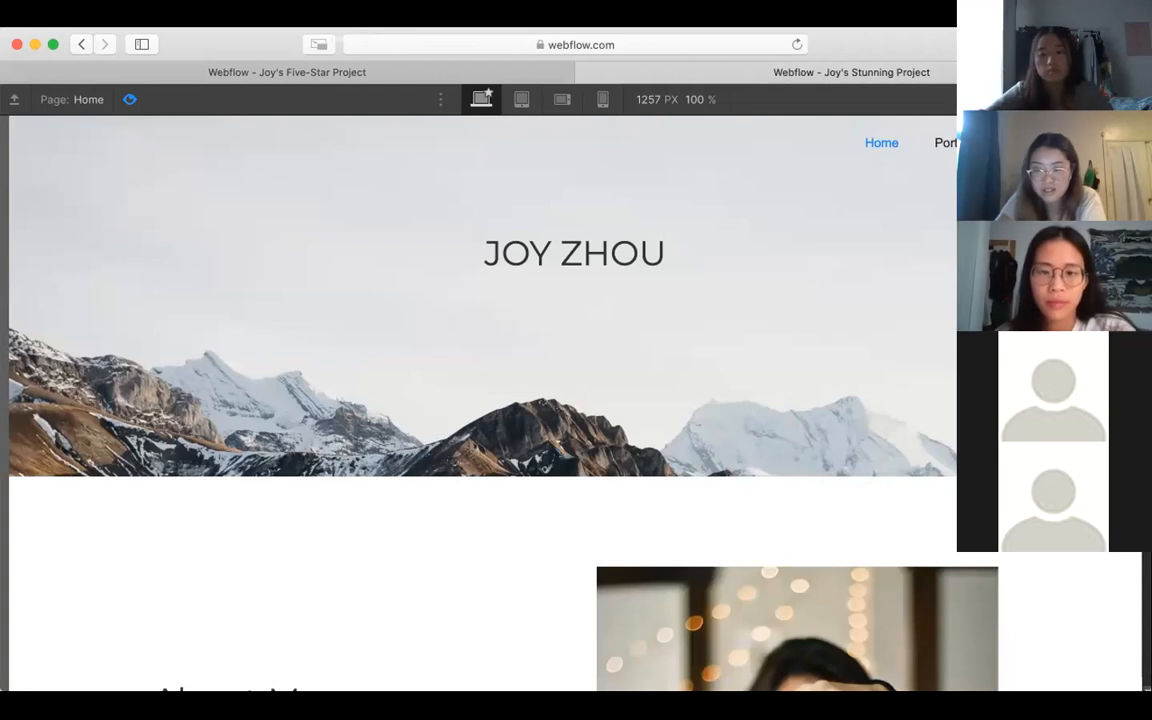
scroll(858, 560, down, 2)
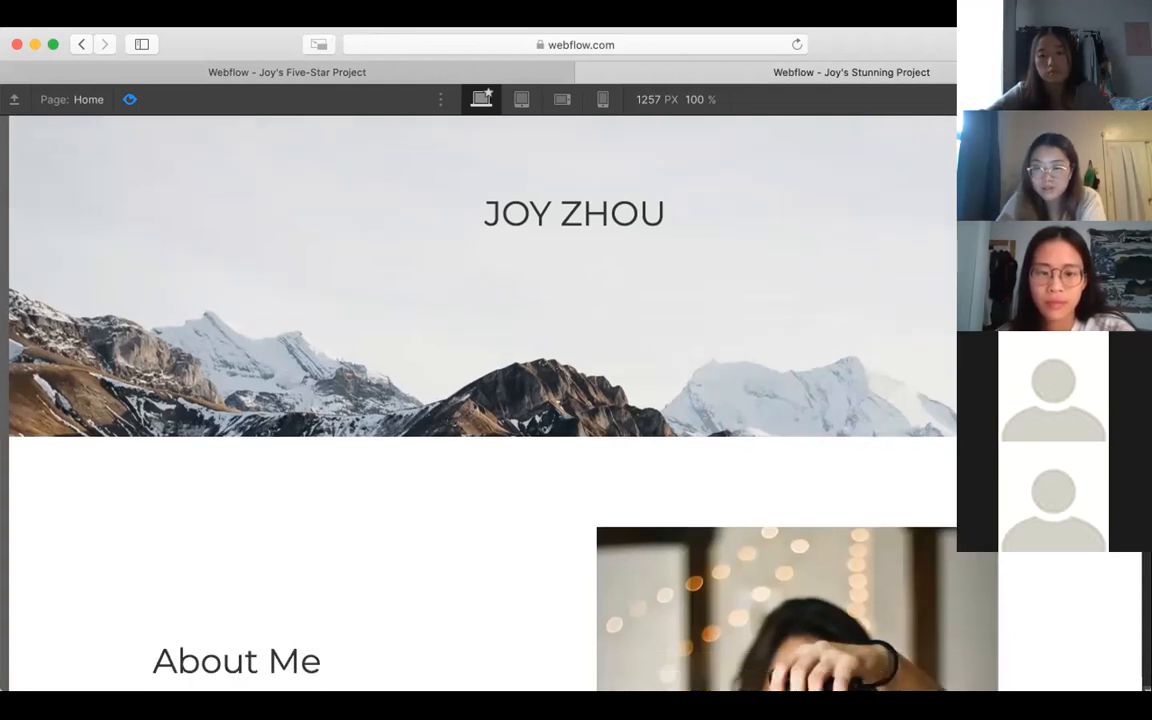